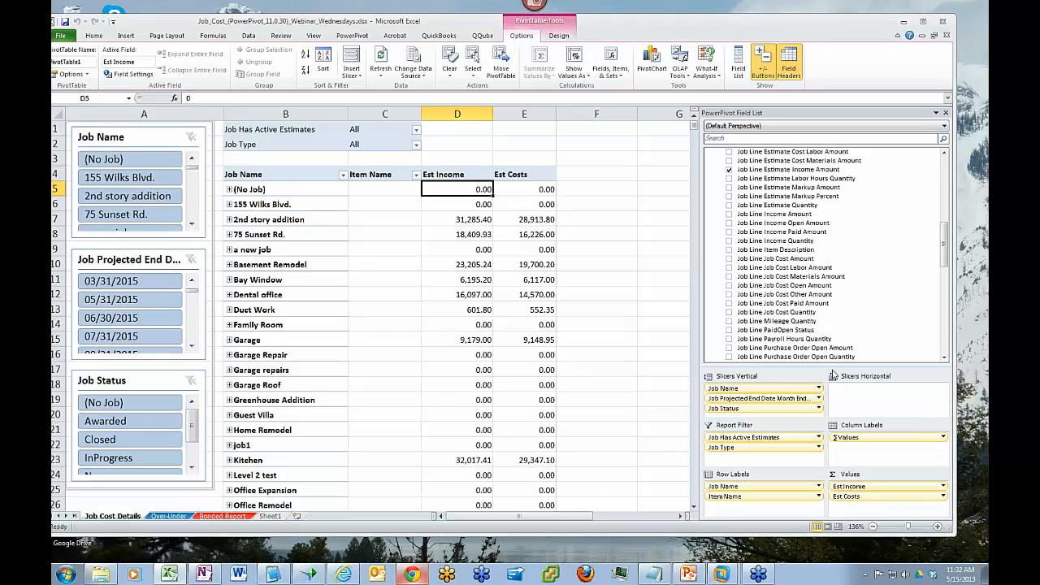
Add the Job Line Job Cost Amount field to the pivot table values and rename its column header Job Cost.
{"action": "left_click_drag", "start_coordinate": [767, 258], "coordinate": [877, 505]}
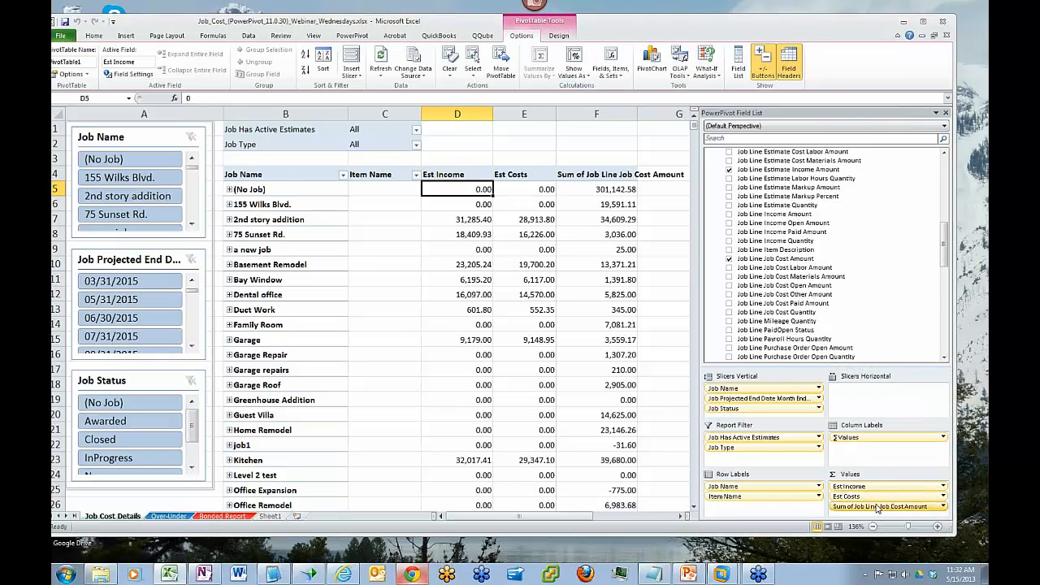
{"action": "scroll", "coordinate": [945, 241], "scroll_direction": "down", "scroll_amount": 2}
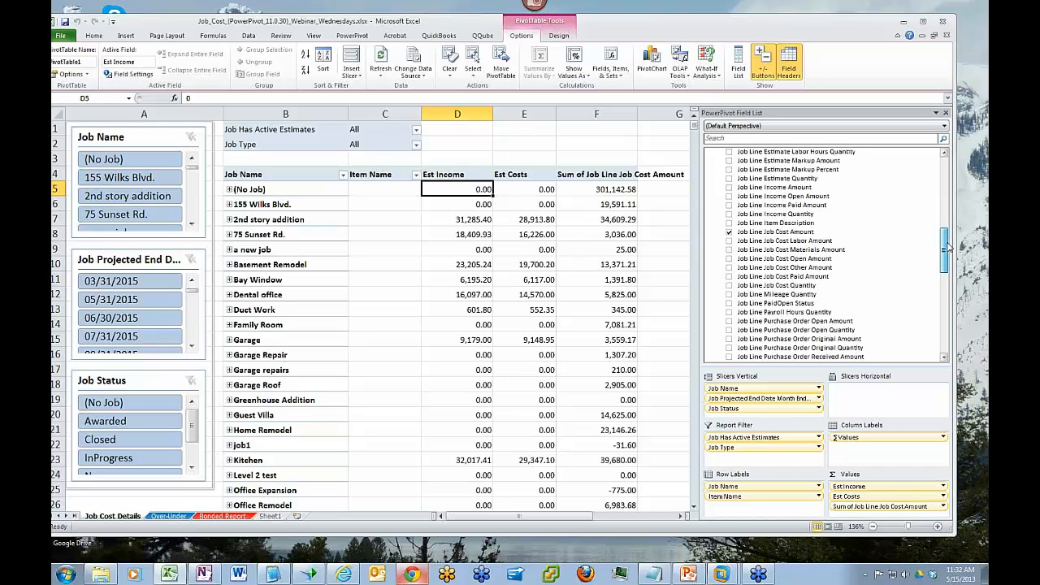
{"action": "left_click", "coordinate": [624, 175]}
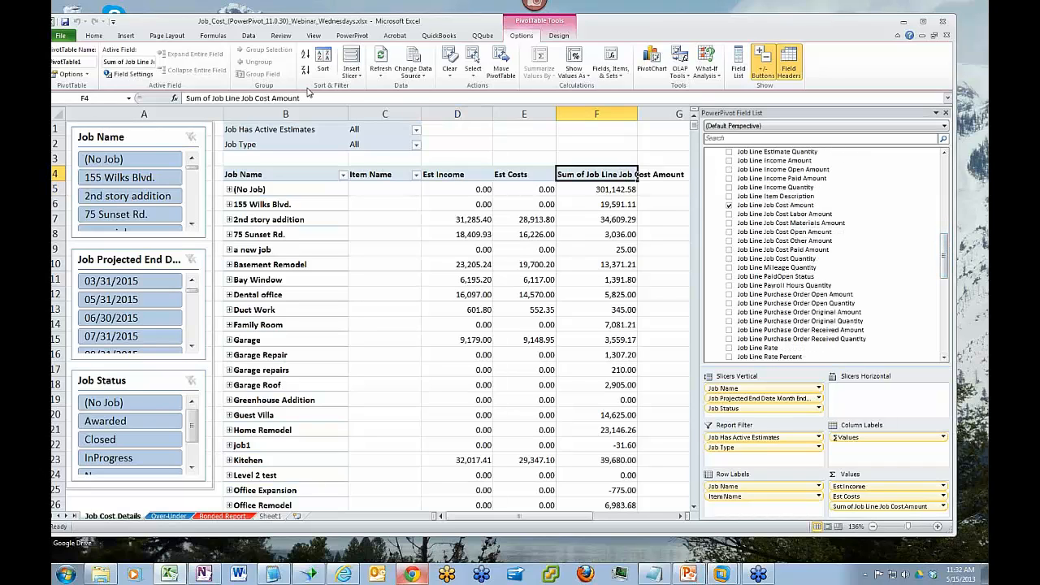
{"action": "left_click_drag", "start_coordinate": [301, 98], "coordinate": [186, 98]}
{"action": "type", "text": "Job"}
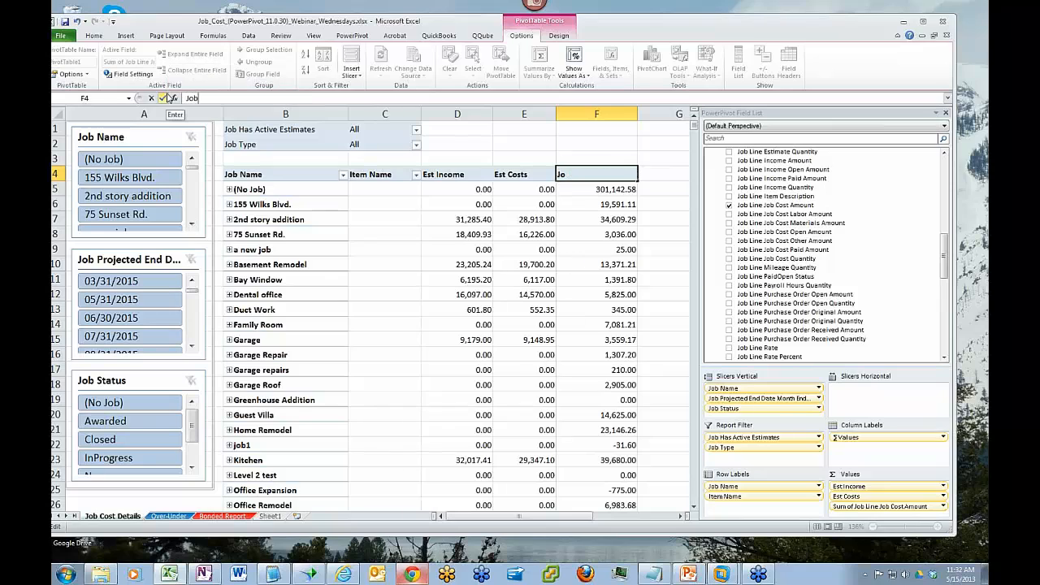
{"action": "type", "text": " SCost"}
{"action": "scroll", "coordinate": [497, 49], "scroll_direction": "down", "scroll_amount": 1}
{"action": "key", "text": "Return"}
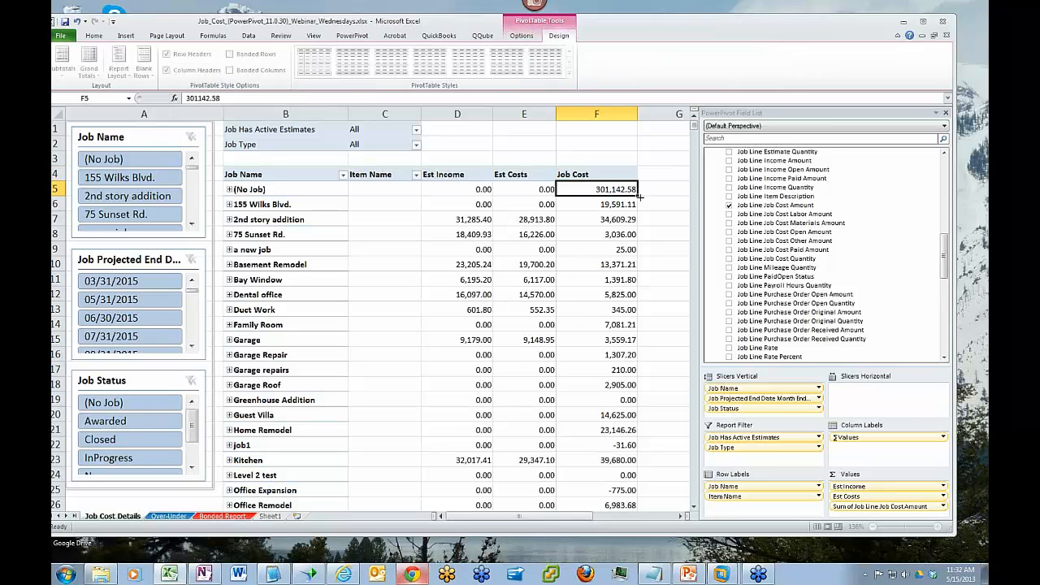
Enlarge the field layout areas and add Job Line Purchase Order Open Amount to the pivot table values.
{"action": "left_click_drag", "start_coordinate": [907, 527], "coordinate": [903, 527]}
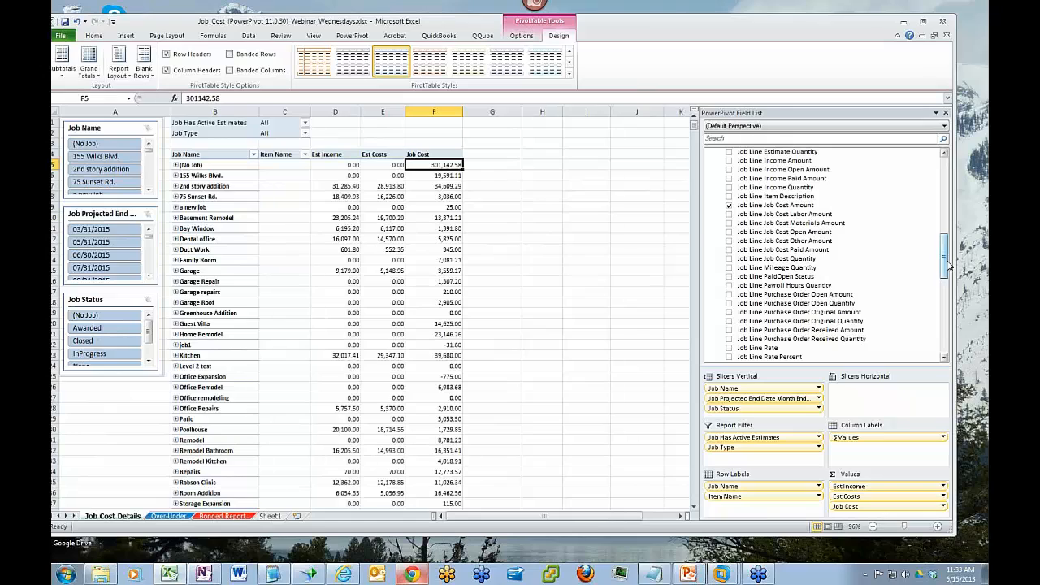
{"action": "scroll", "coordinate": [944, 262], "scroll_direction": "down", "scroll_amount": 1}
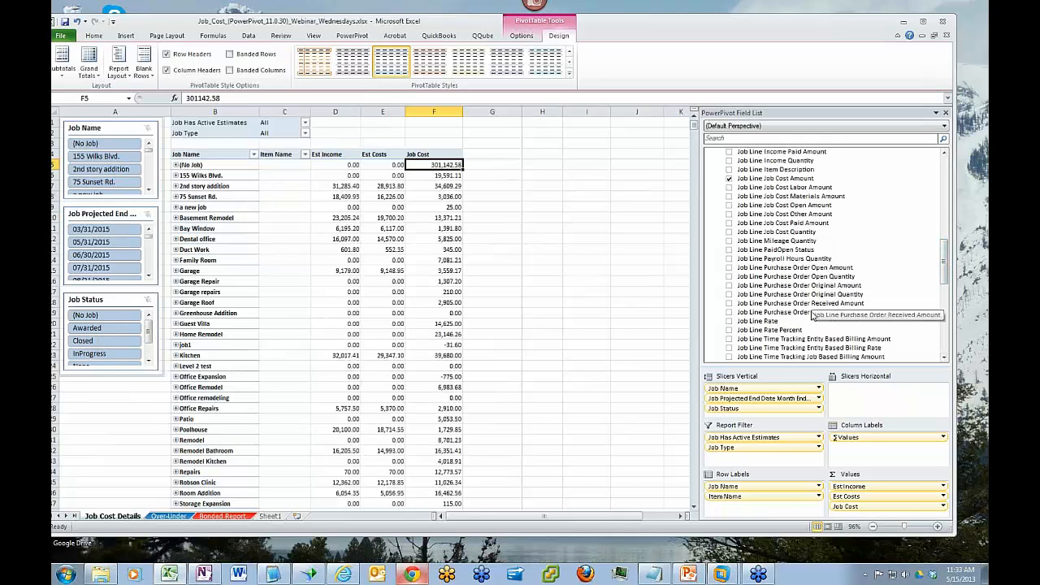
{"action": "left_click_drag", "start_coordinate": [827, 365], "coordinate": [827, 264]}
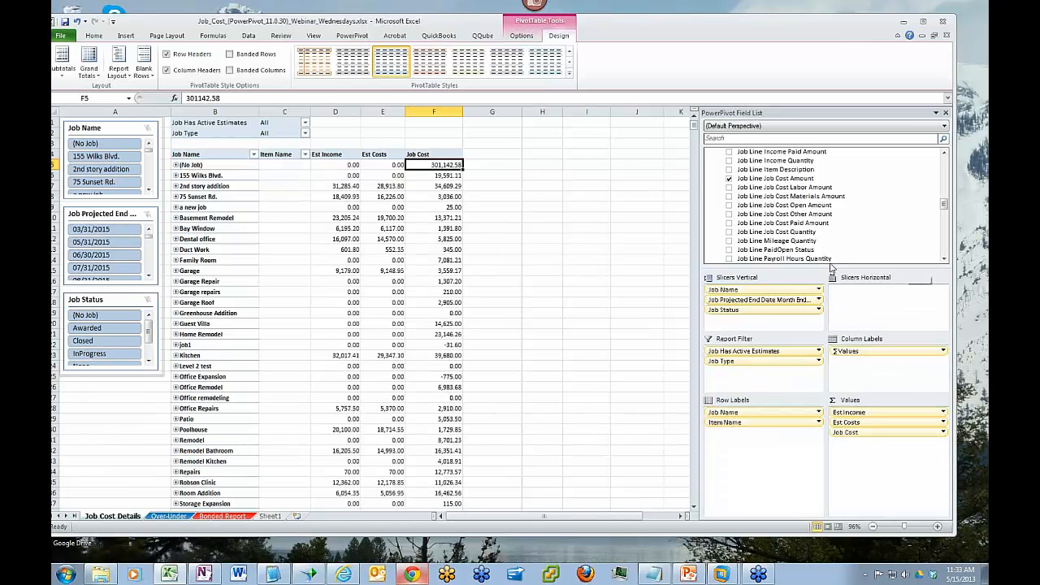
{"action": "left_click", "coordinate": [945, 234]}
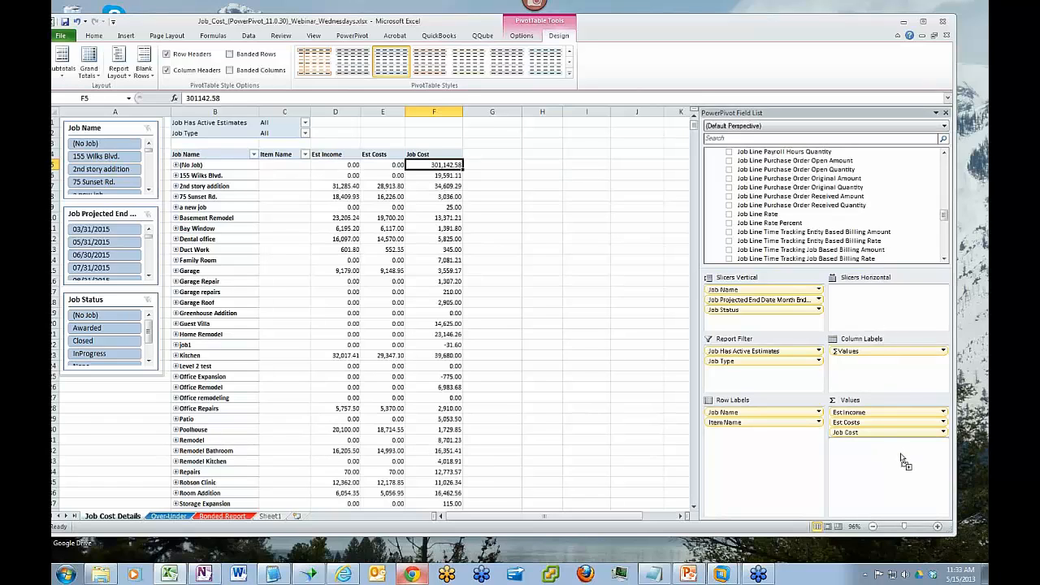
{"action": "left_click_drag", "start_coordinate": [904, 461], "coordinate": [904, 459]}
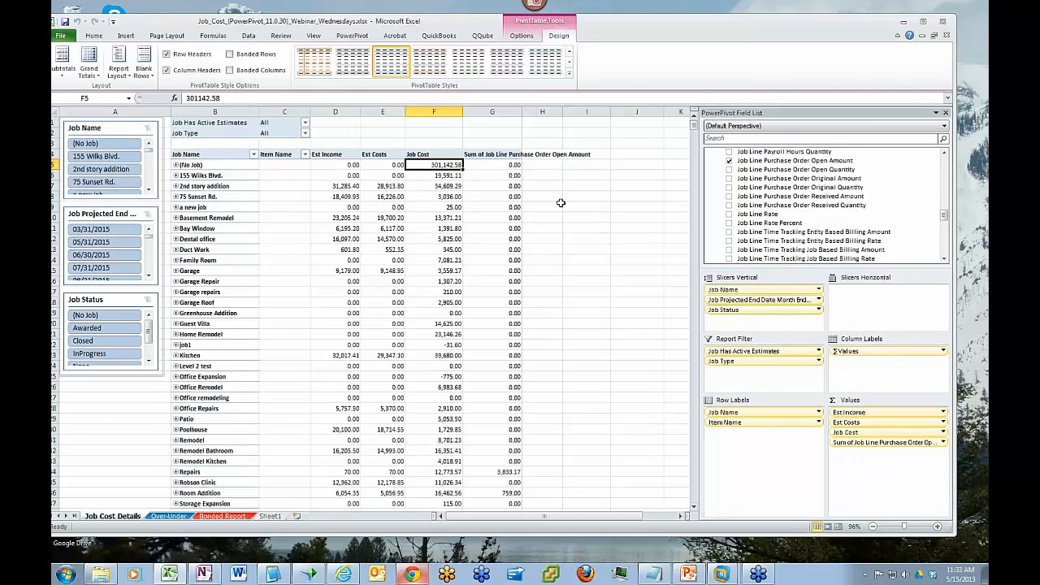
Rename the purchase order open amount column header in G4 as Open PO.
{"action": "left_click", "coordinate": [487, 159]}
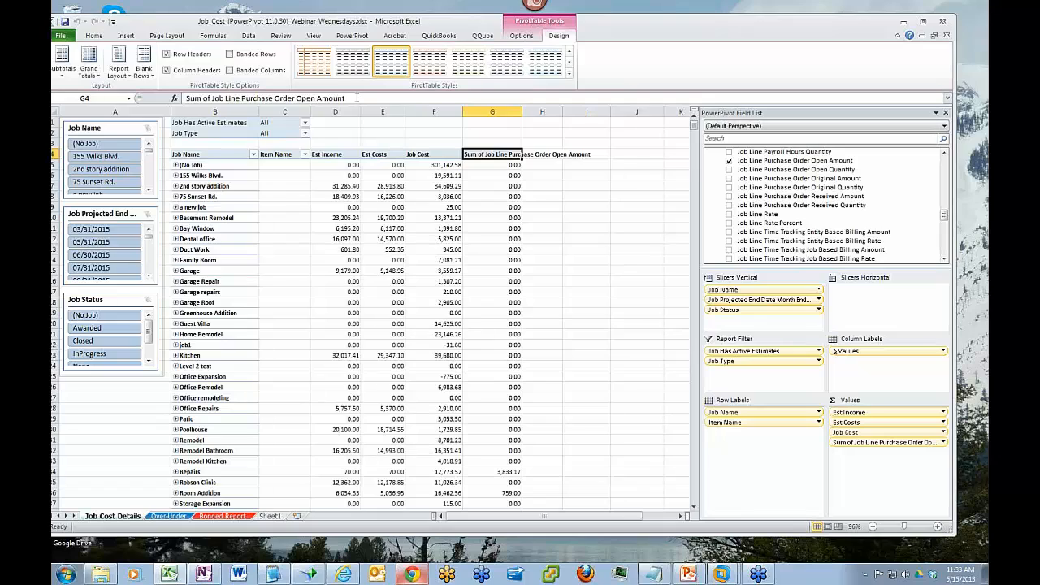
{"action": "left_click_drag", "start_coordinate": [344, 98], "coordinate": [189, 98]}
{"action": "type", "text": "Opne"}
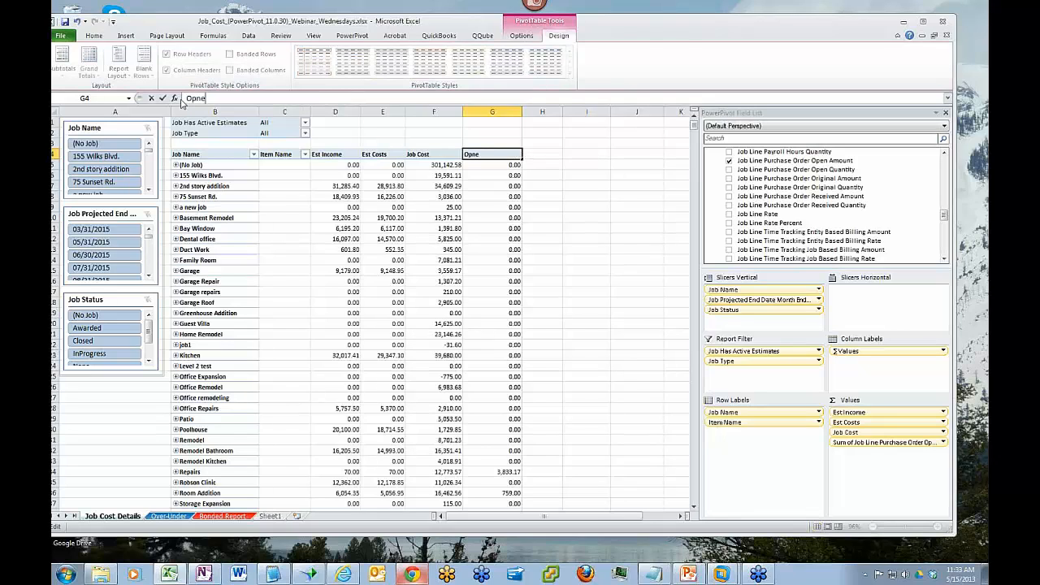
{"action": "key", "text": "BackSpace"}
{"action": "key", "text": "BackSpace"}
{"action": "type", "text": "en P"}
{"action": "key", "text": "Return"}
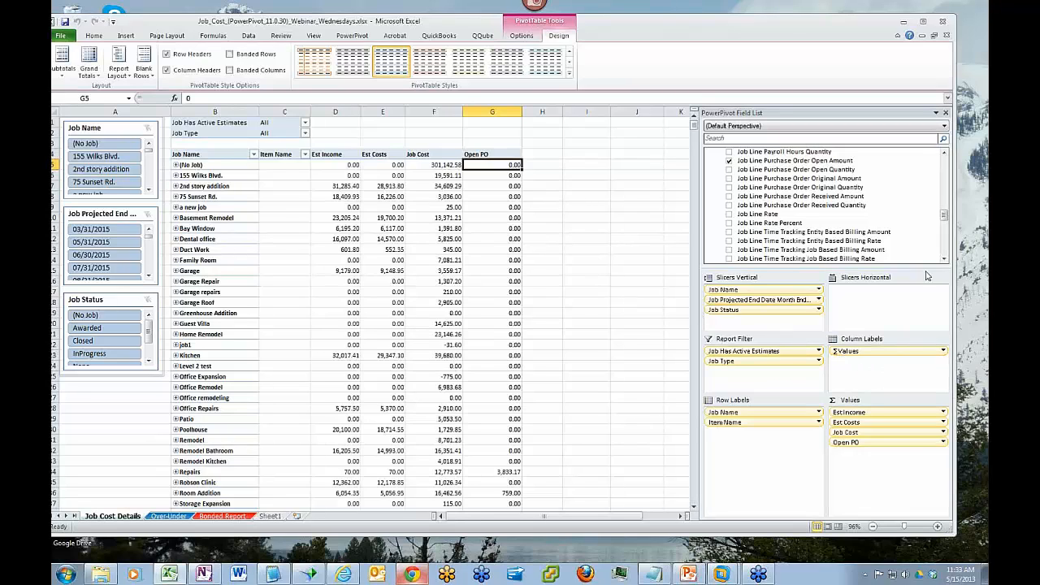
Add Job Line Payroll Hours Quantity to the pivot table values and rename its column header Hours.
{"action": "left_click_drag", "start_coordinate": [945, 218], "coordinate": [943, 211]}
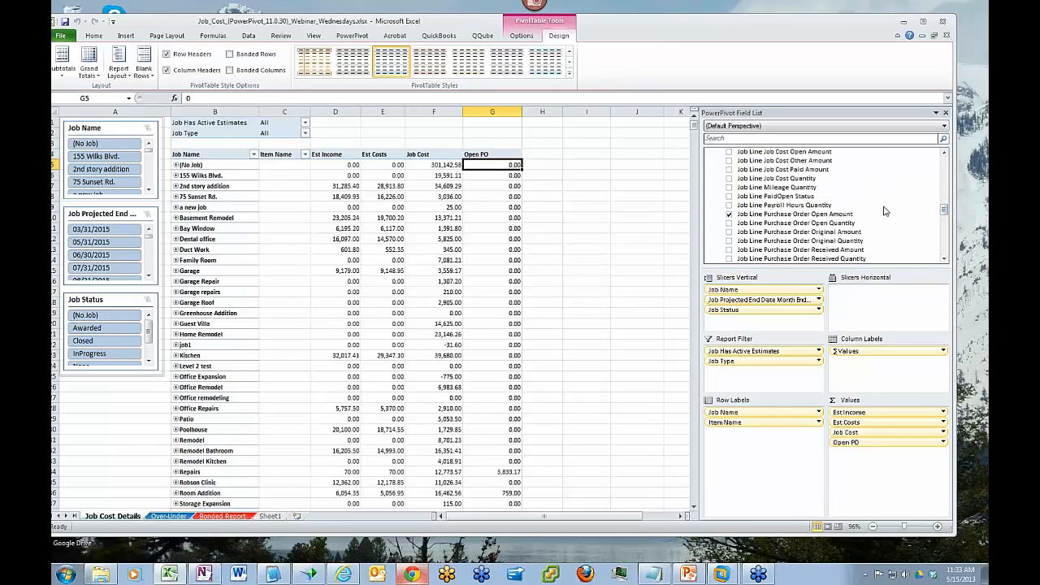
{"action": "left_click_drag", "start_coordinate": [824, 212], "coordinate": [888, 472]}
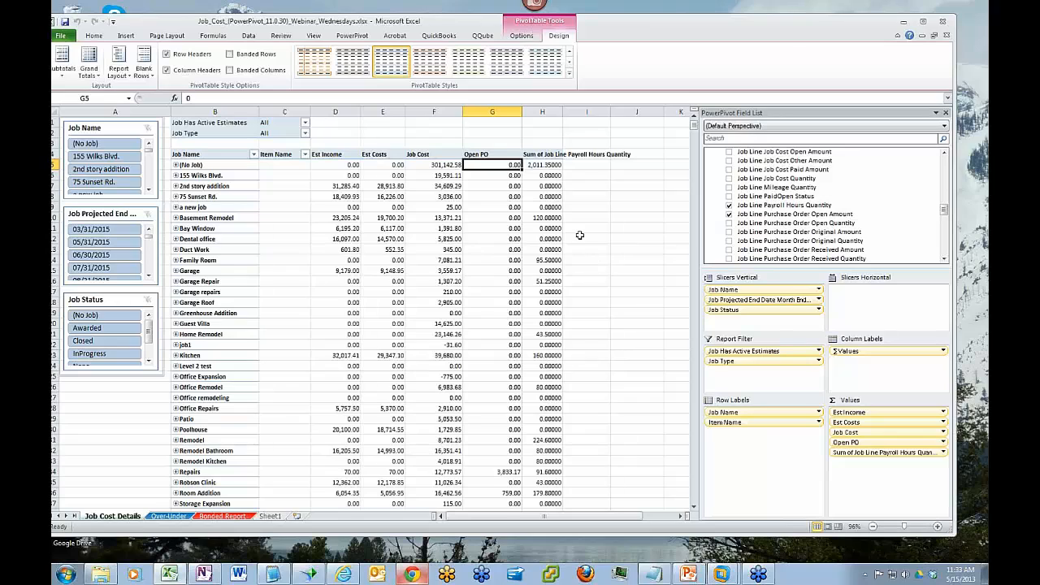
{"action": "left_click", "coordinate": [540, 154]}
{"action": "left_click_drag", "start_coordinate": [321, 98], "coordinate": [165, 98]}
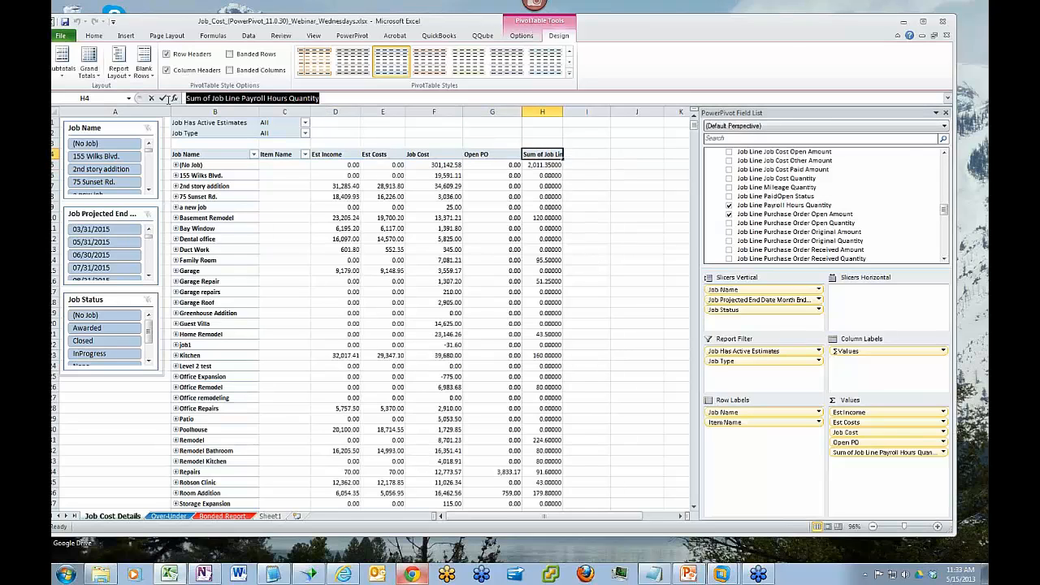
{"action": "type", "text": "Hours"}
{"action": "key", "text": "Return"}
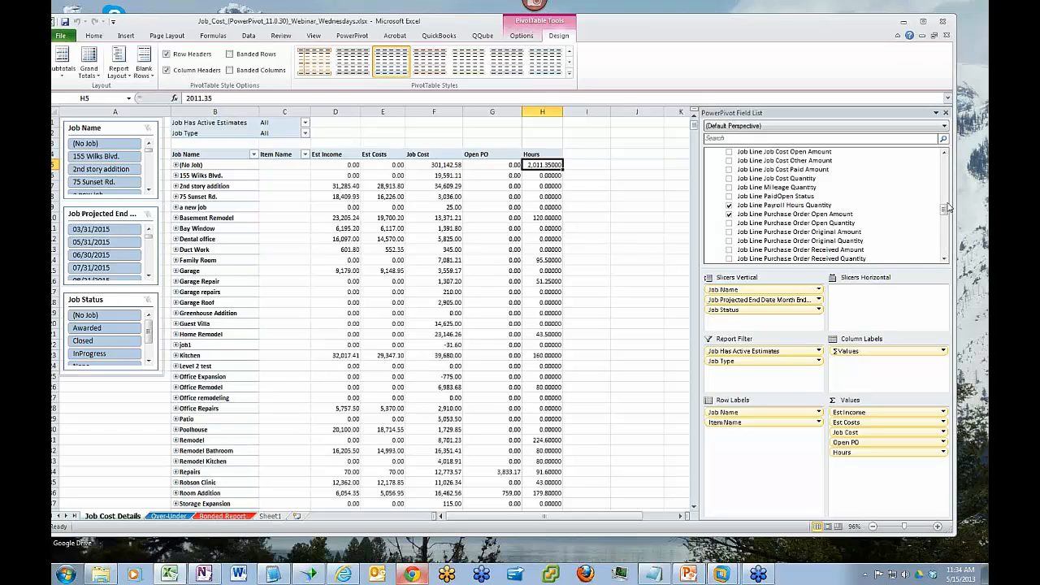
Add Job Line Income Amount to the pivot table values and rename its column header Billed.
{"action": "left_click_drag", "start_coordinate": [945, 209], "coordinate": [941, 199]}
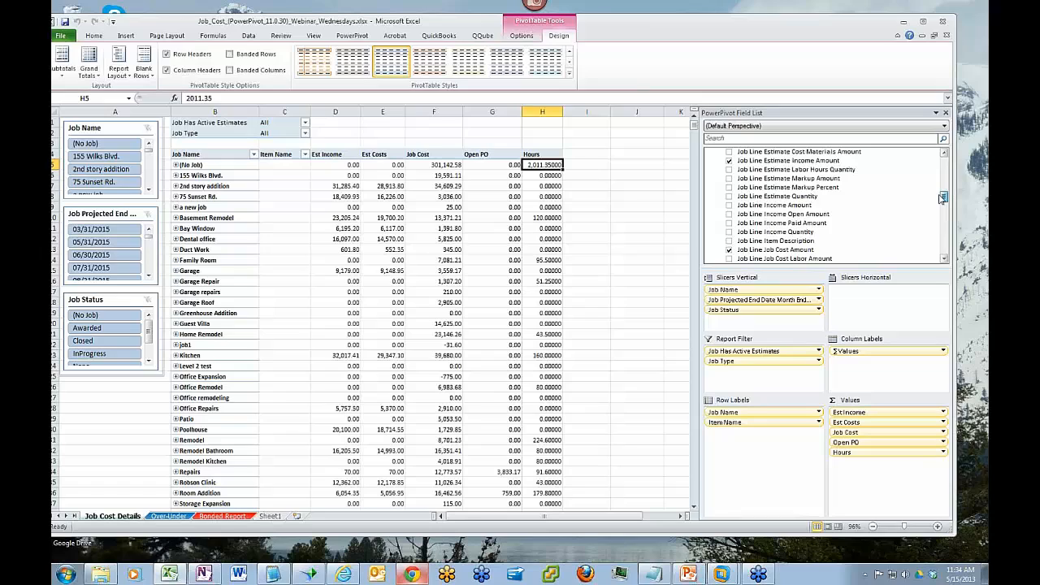
{"action": "left_click", "coordinate": [779, 206]}
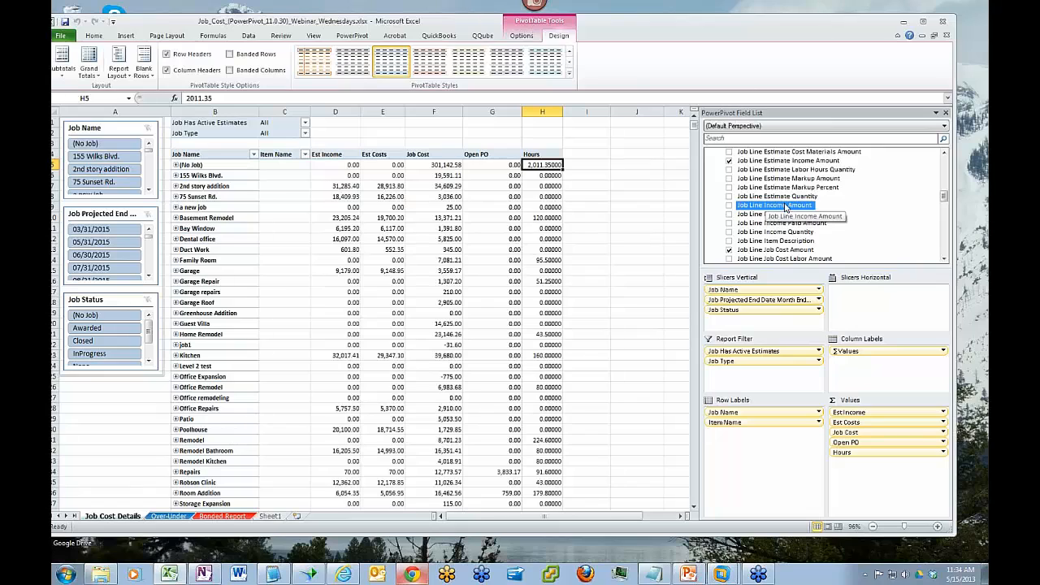
{"action": "left_click_drag", "start_coordinate": [786, 208], "coordinate": [883, 481]}
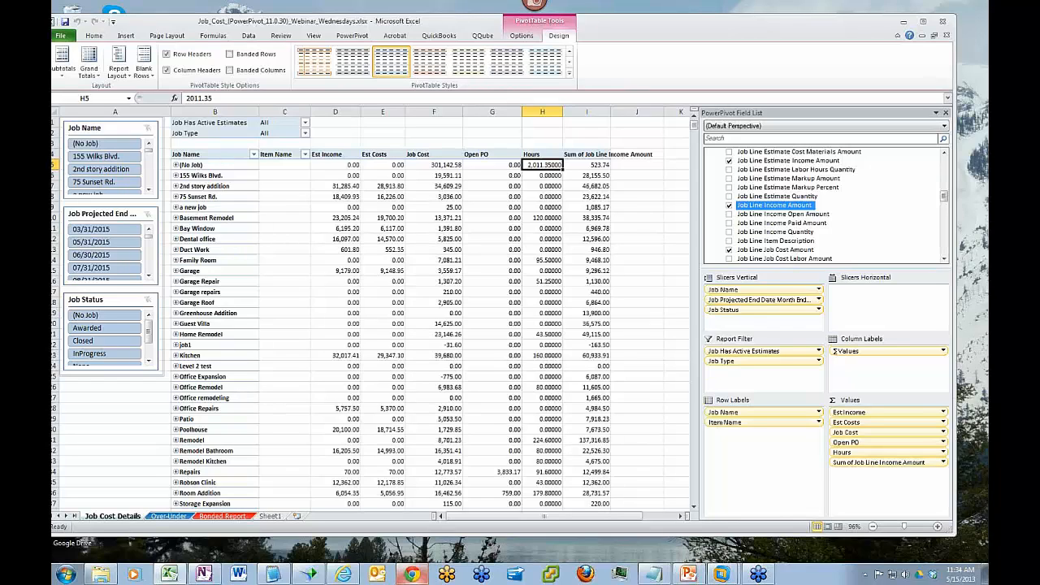
{"action": "left_click", "coordinate": [586, 153]}
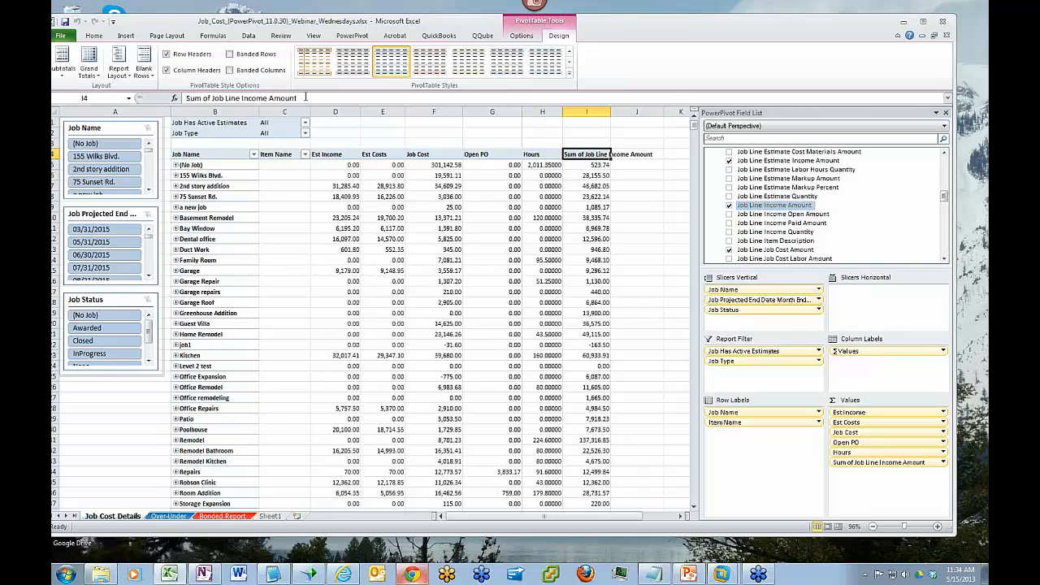
{"action": "left_click_drag", "start_coordinate": [297, 99], "coordinate": [161, 100]}
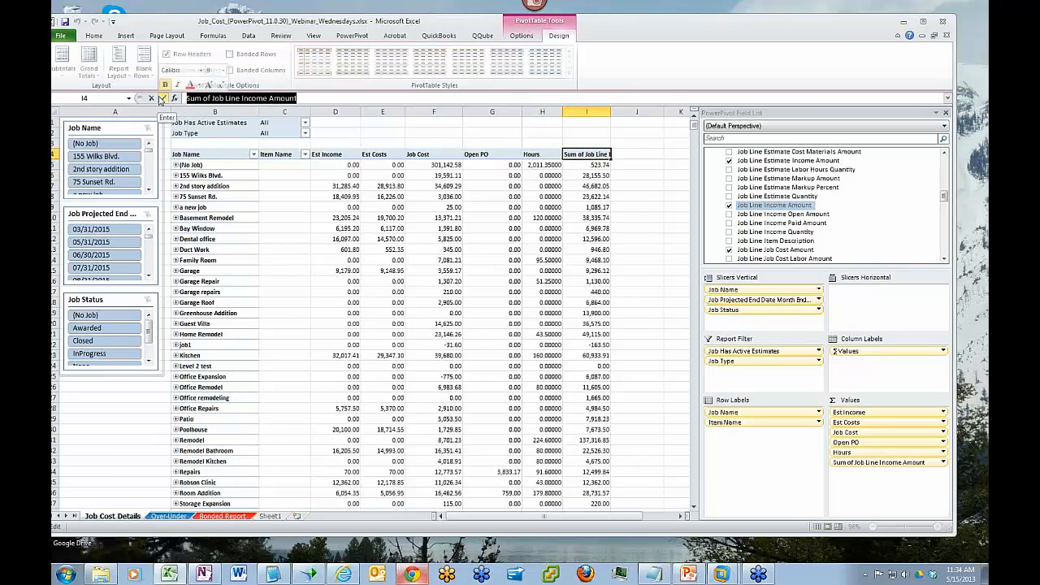
{"action": "type", "text": "Billed"}
{"action": "key", "text": "Return"}
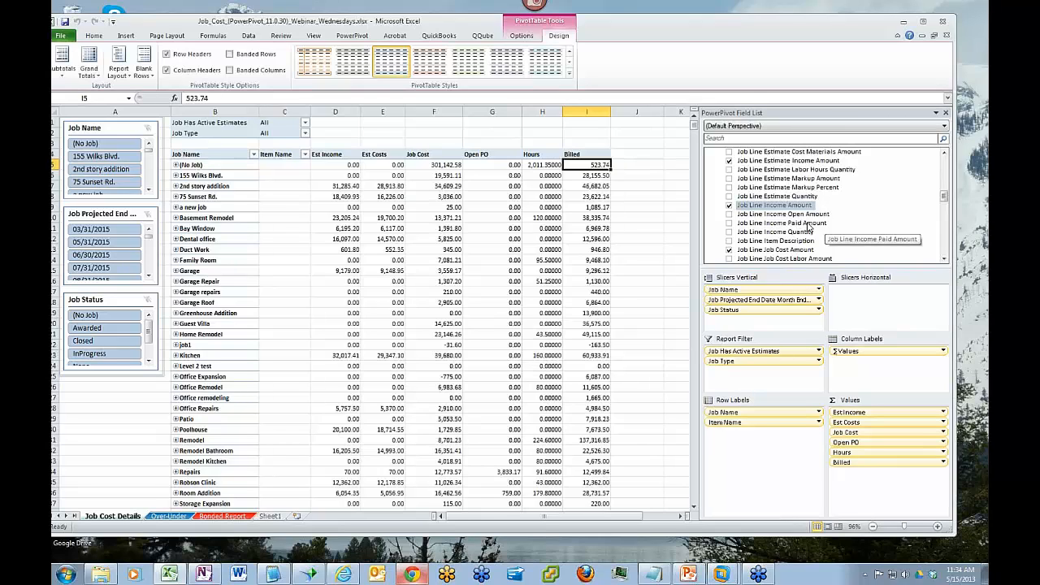
Add Job Line Income Paid Amount to the pivot table values and rename its column header Recvd Revenue.
{"action": "left_click", "coordinate": [809, 230]}
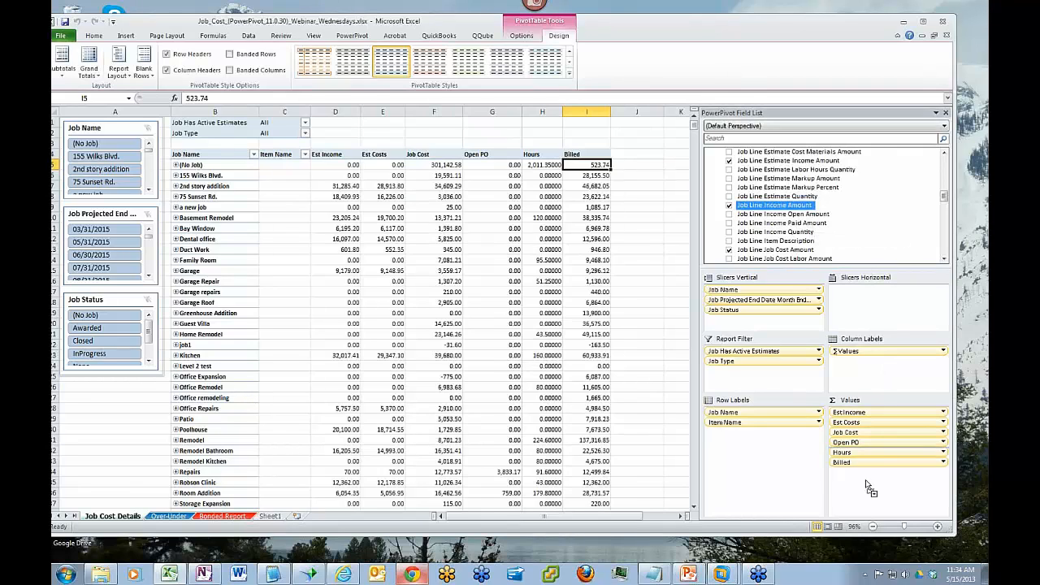
{"action": "left_click_drag", "start_coordinate": [866, 486], "coordinate": [866, 486]}
{"action": "left_click_drag", "start_coordinate": [642, 521], "coordinate": [651, 521]}
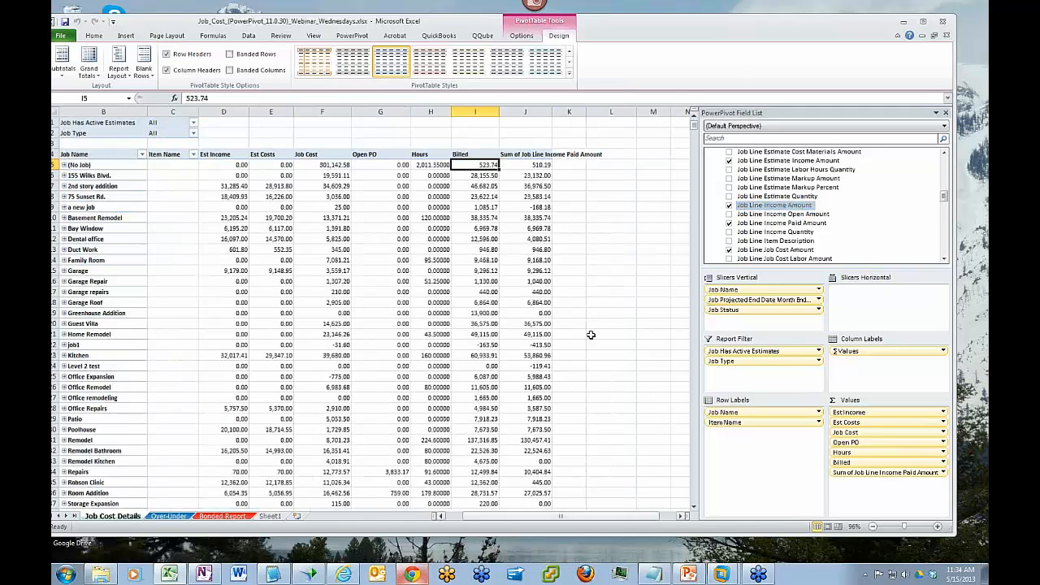
{"action": "left_click", "coordinate": [527, 154]}
{"action": "left_click_drag", "start_coordinate": [312, 97], "coordinate": [142, 87]}
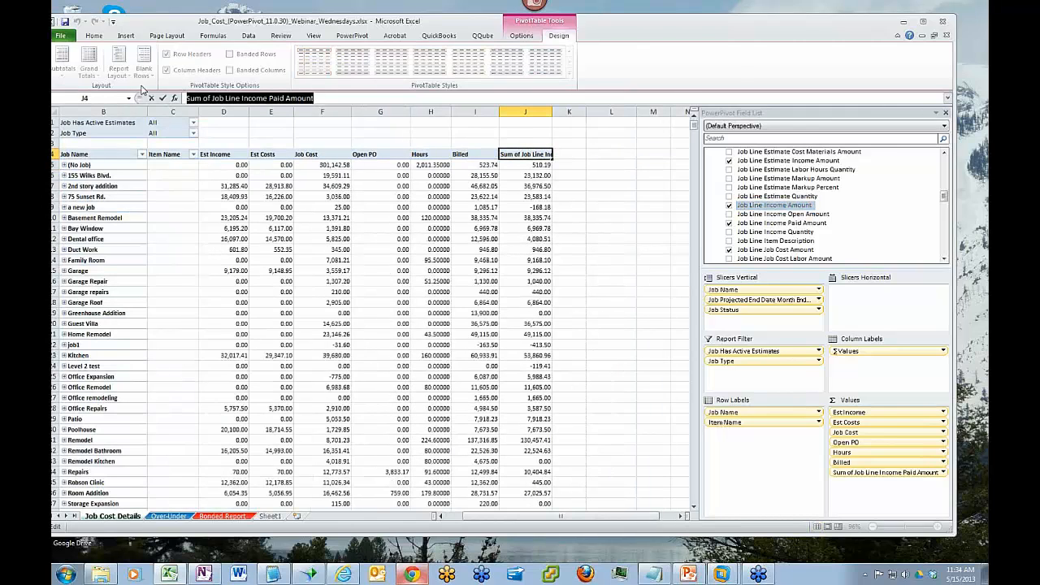
{"action": "type", "text": "Recvd Revenue"}
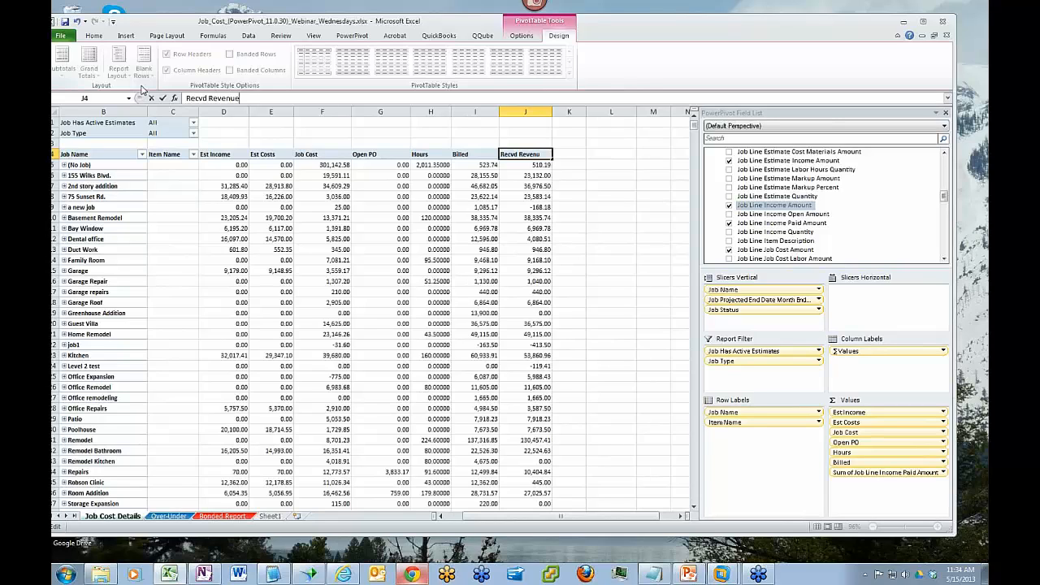
{"action": "key", "text": "Return"}
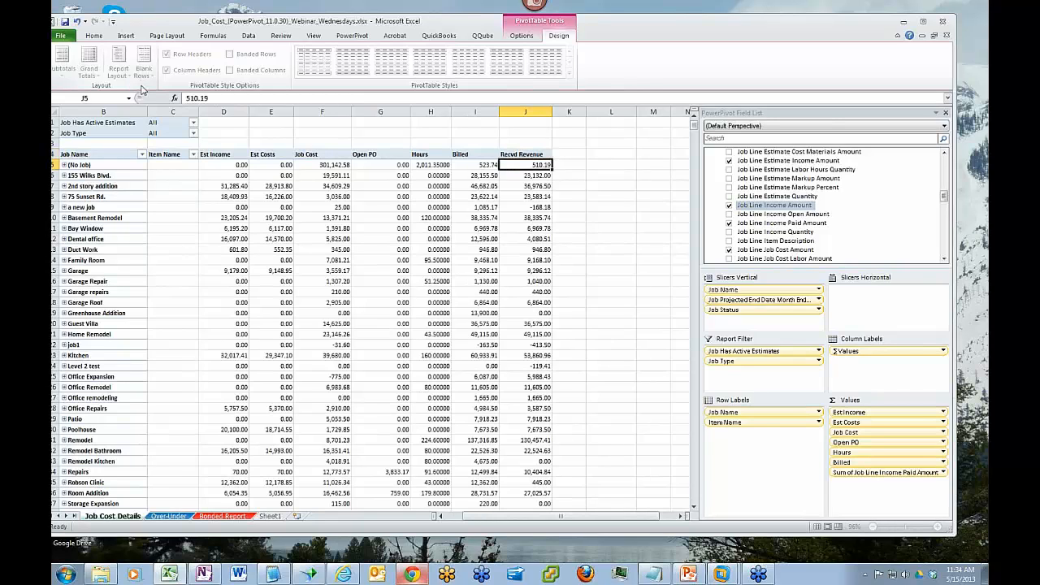
Add Job Line Credit Unapplied Amount to the pivot table values and rename its column header Unapplied Cr.
{"action": "left_click_drag", "start_coordinate": [945, 199], "coordinate": [945, 189]}
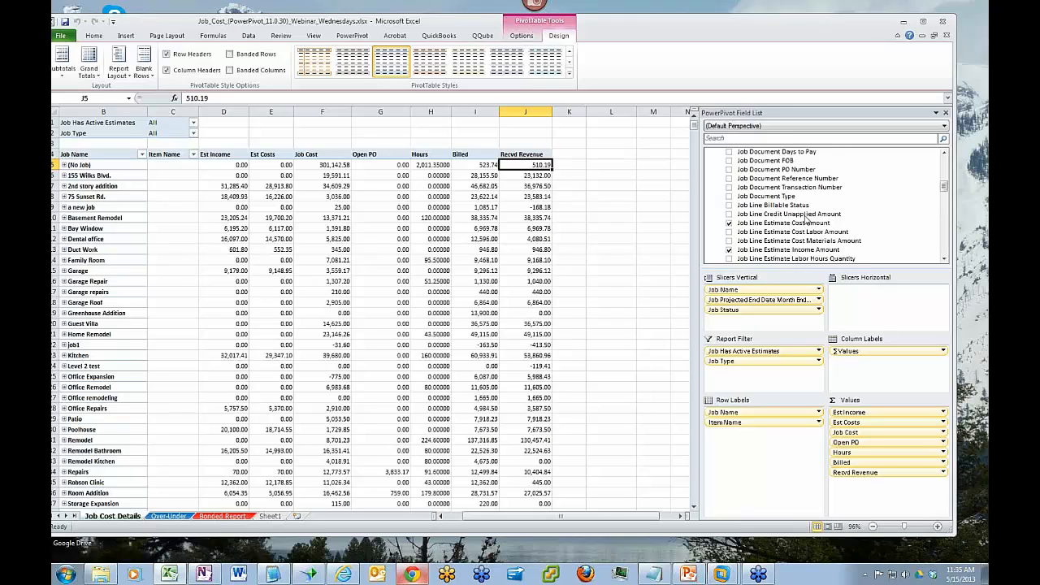
{"action": "left_click_drag", "start_coordinate": [806, 220], "coordinate": [852, 502]}
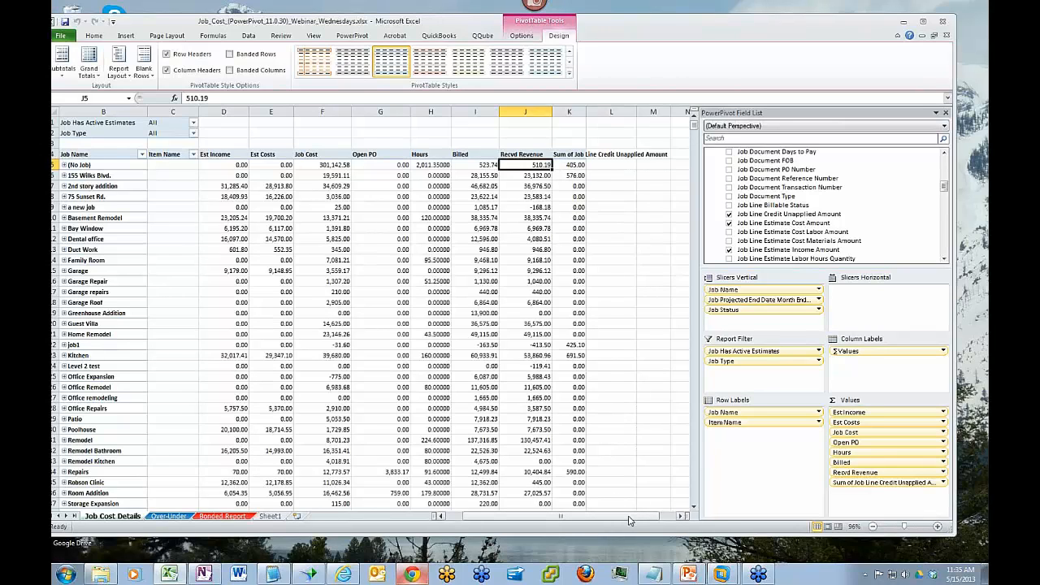
{"action": "left_click_drag", "start_coordinate": [628, 520], "coordinate": [633, 527]}
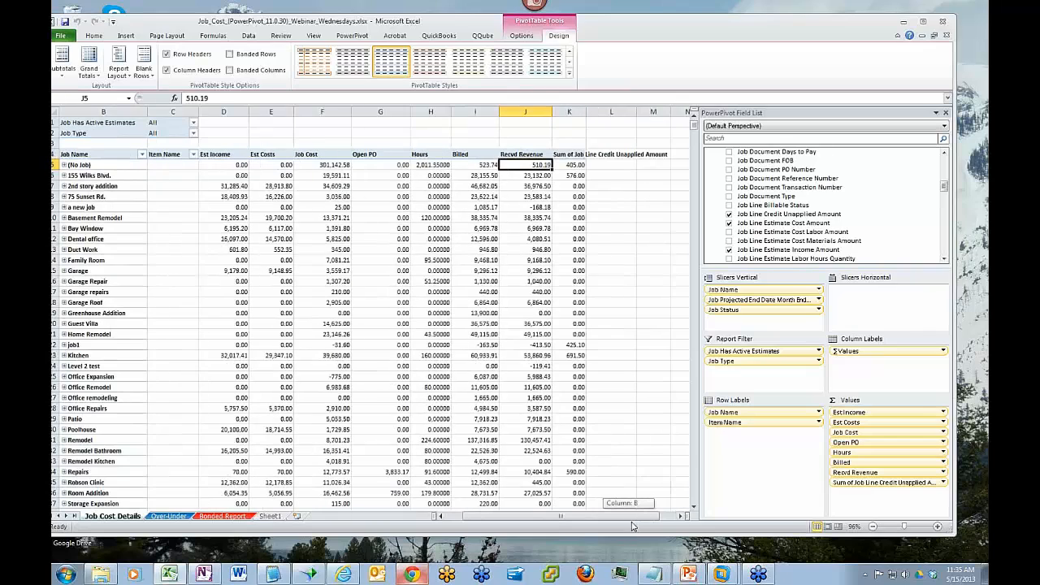
{"action": "left_click", "coordinate": [564, 153]}
{"action": "left_click_drag", "start_coordinate": [332, 98], "coordinate": [124, 91]}
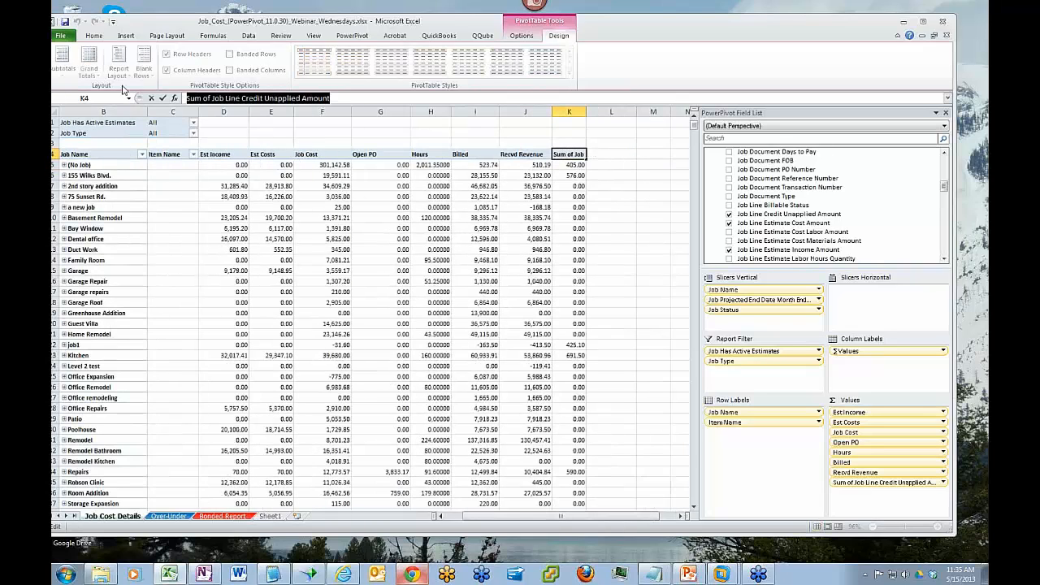
{"action": "type", "text": "Unapplied Cr"}
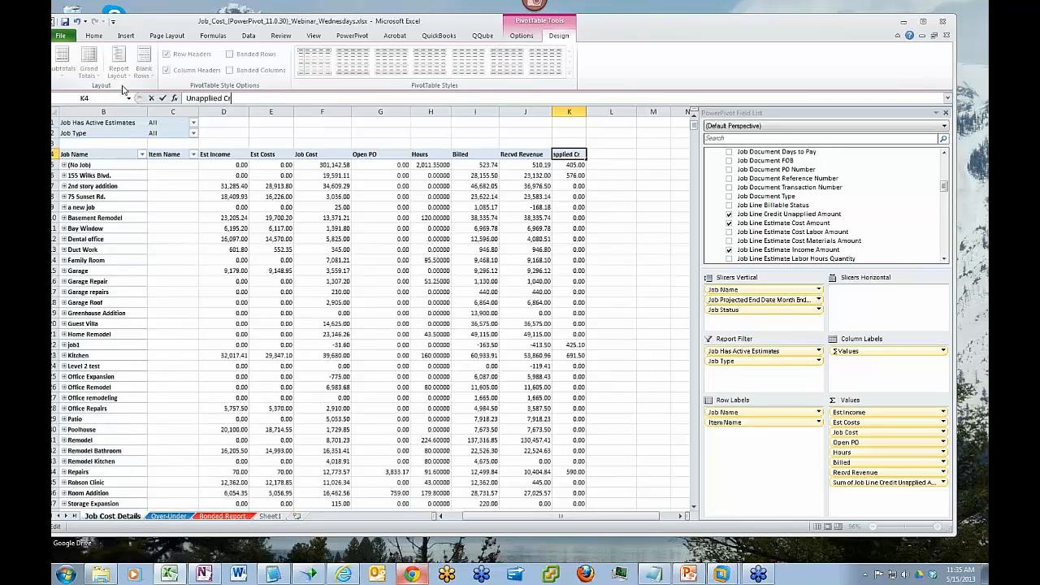
{"action": "key", "text": "Return"}
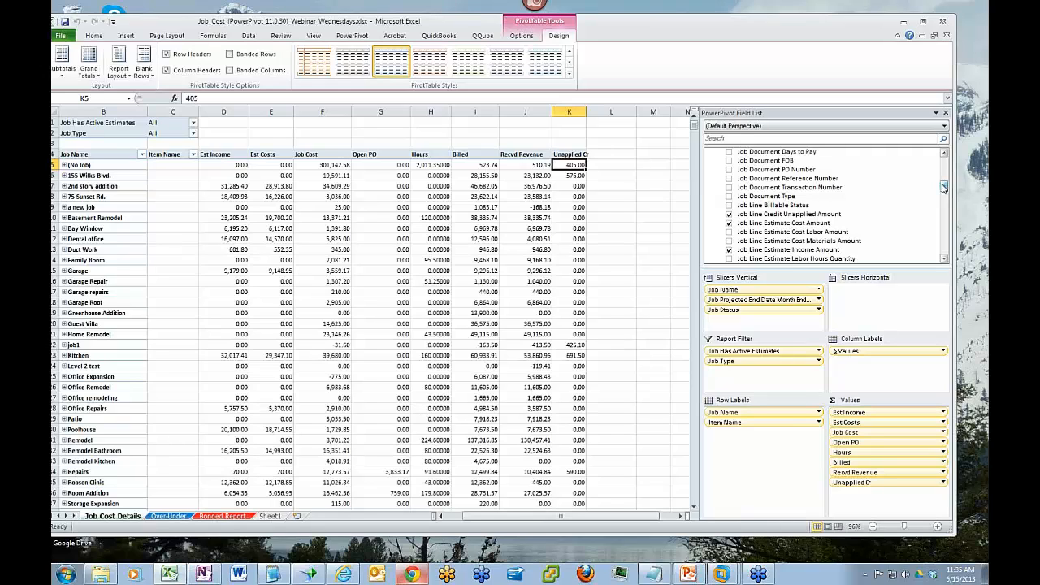
Add Job Line Job Cost Open Amount to the pivot table values and rename its column header Open Job Cost.
{"action": "left_click_drag", "start_coordinate": [944, 187], "coordinate": [942, 205]}
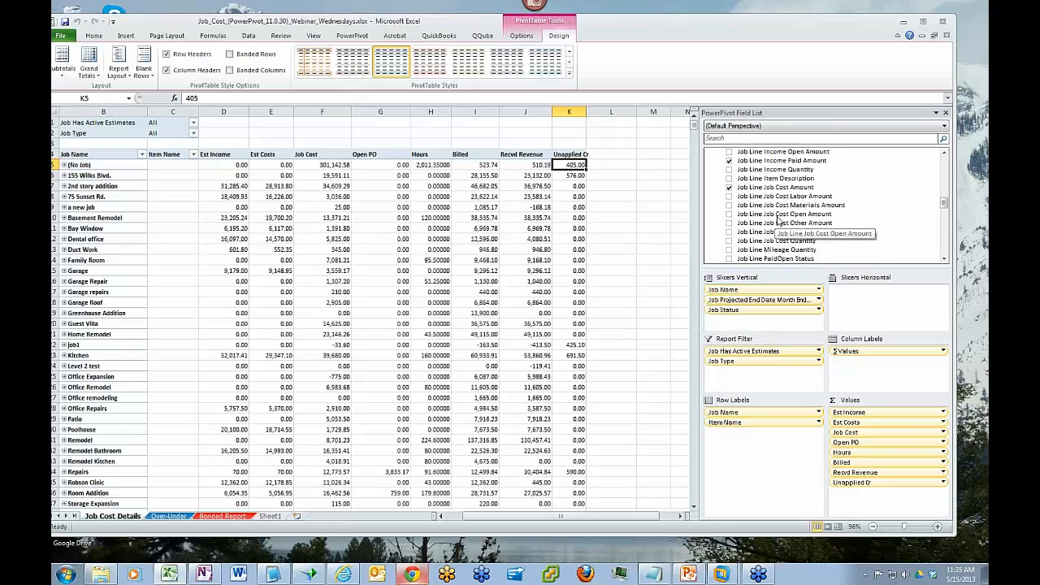
{"action": "left_click", "coordinate": [786, 215]}
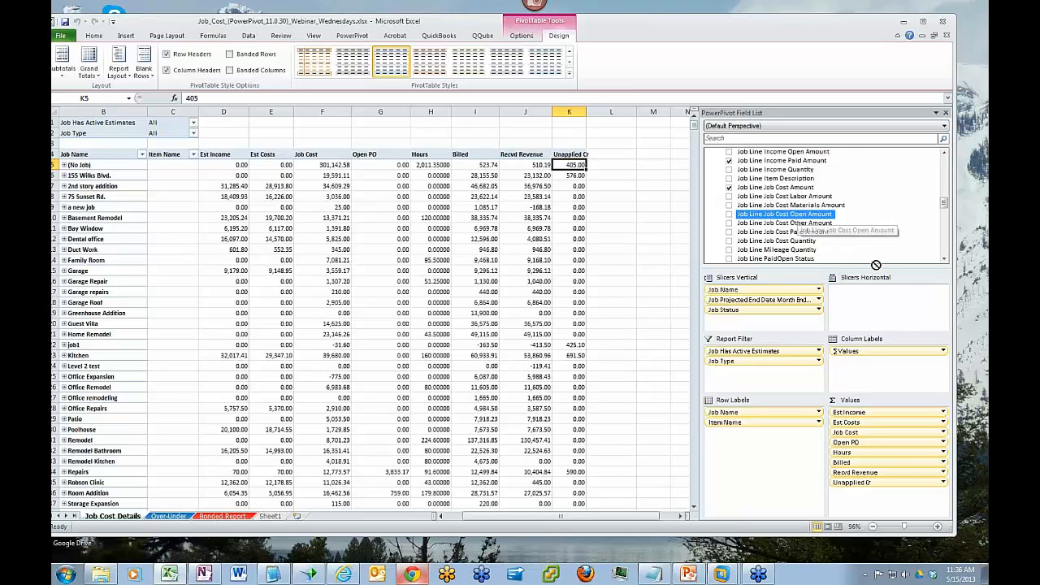
{"action": "left_click_drag", "start_coordinate": [796, 218], "coordinate": [873, 499]}
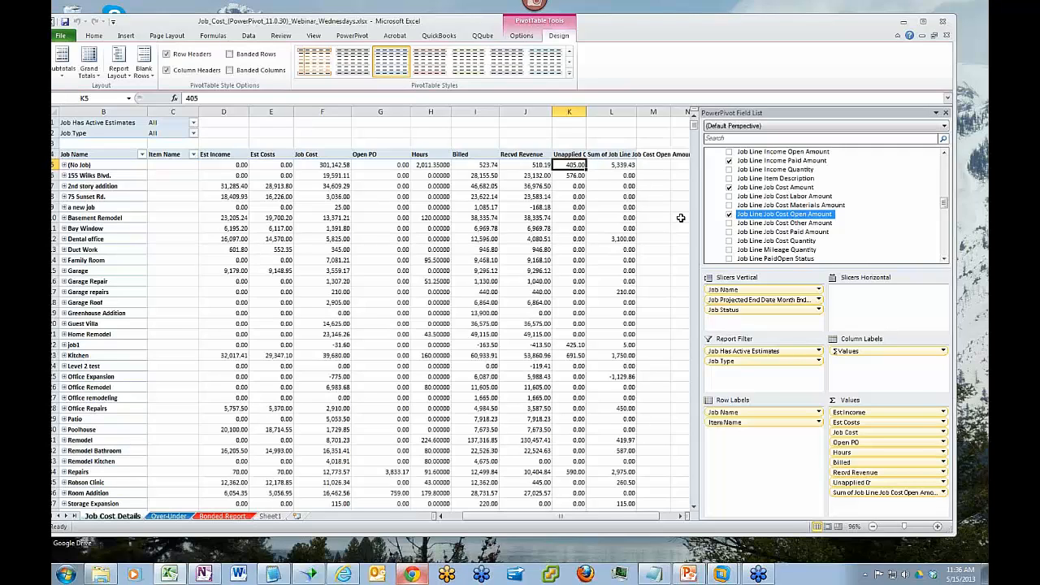
{"action": "left_click", "coordinate": [610, 154]}
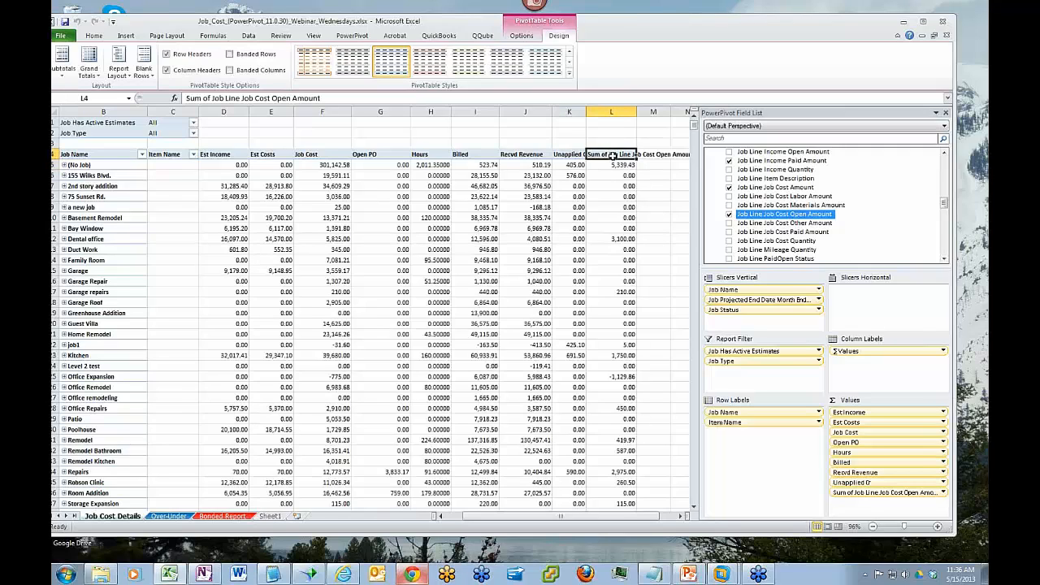
{"action": "type", "text": "Op"}
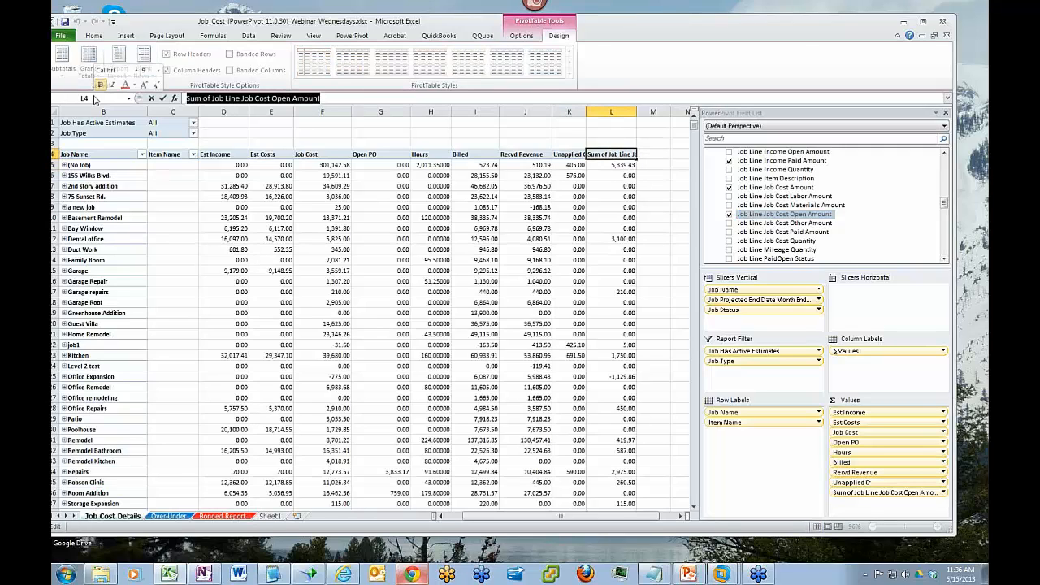
{"action": "type", "text": "en J"}
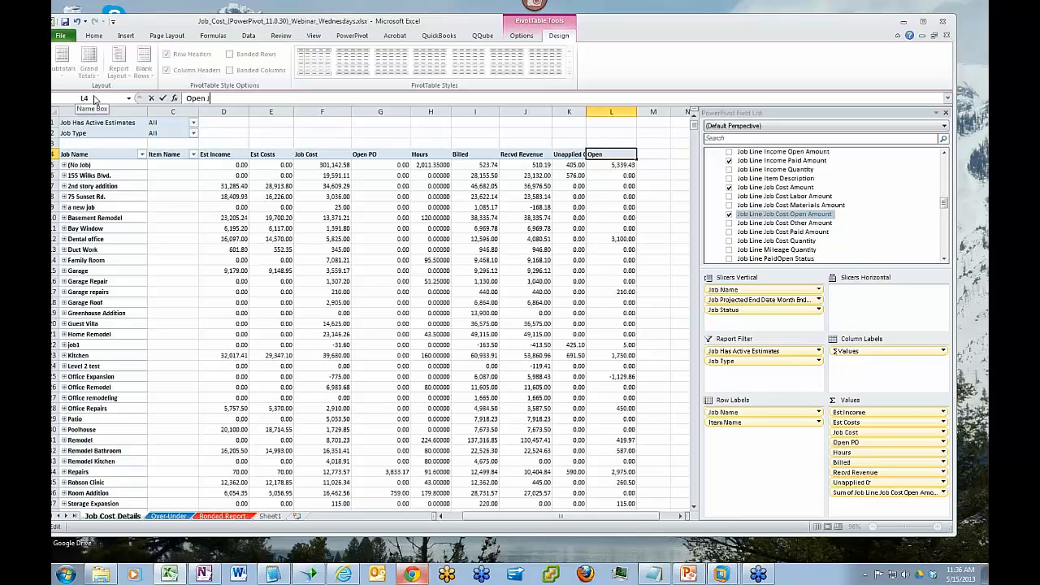
{"action": "type", "text": "ob Cost"}
{"action": "key", "text": "Return"}
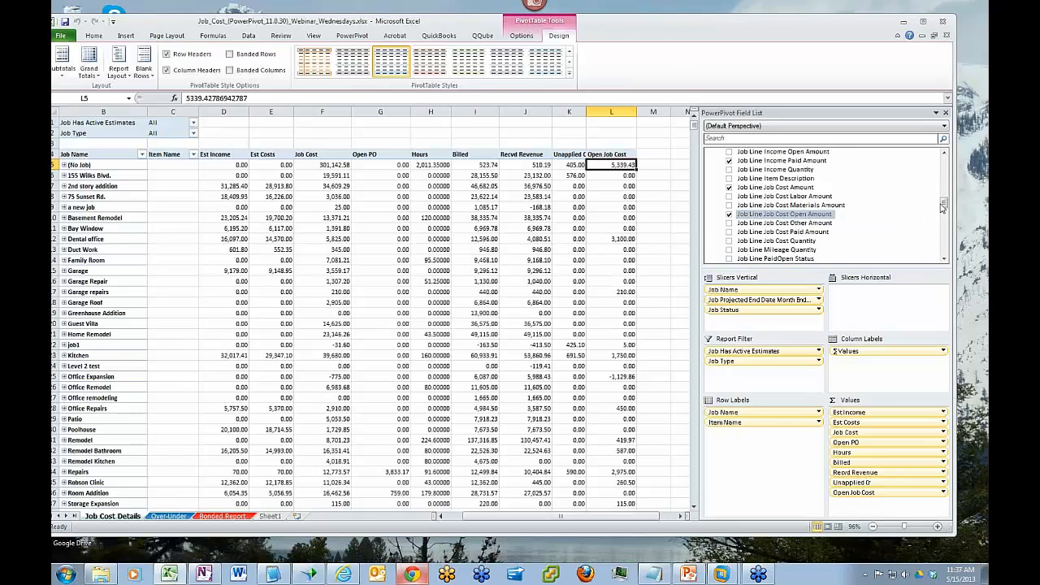
Insert a new worksheet and create a Job Costing pivot table on it from the QQube Job Cost Analytics (Pivot Table) template.
{"action": "left_click", "coordinate": [353, 36]}
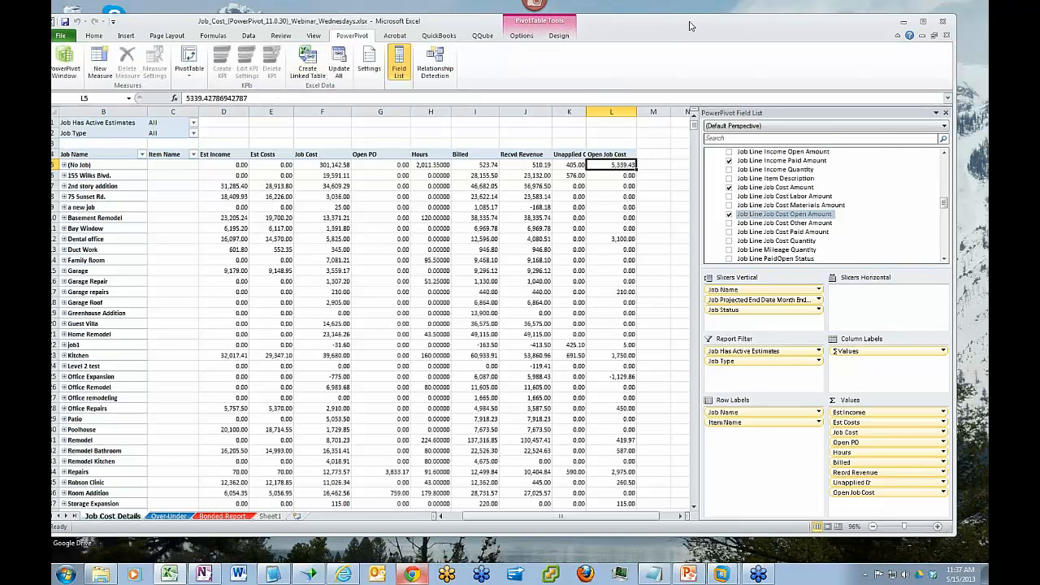
{"action": "left_click_drag", "start_coordinate": [689, 26], "coordinate": [709, 22]}
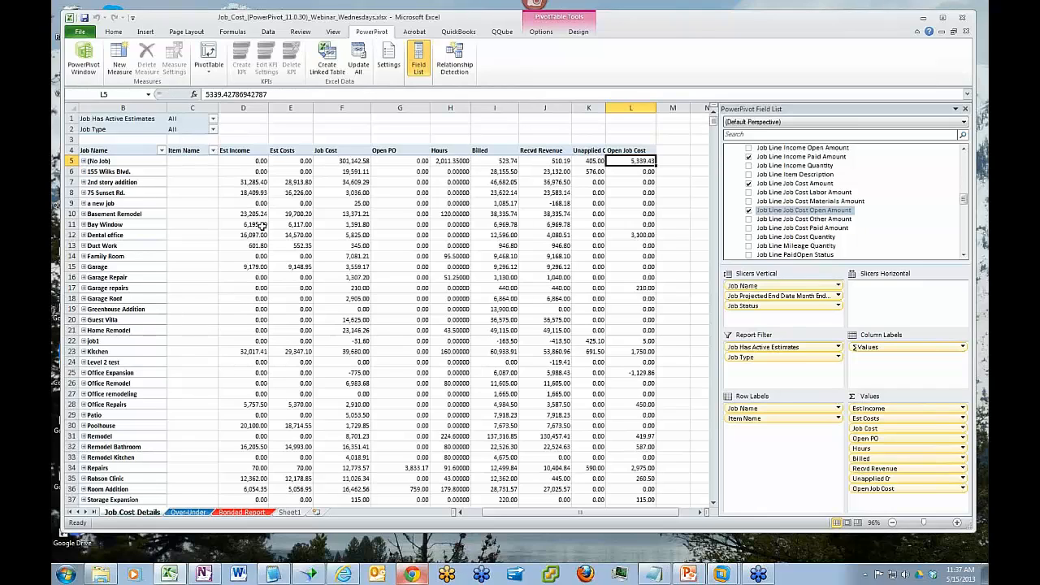
{"action": "left_click", "coordinate": [316, 513]}
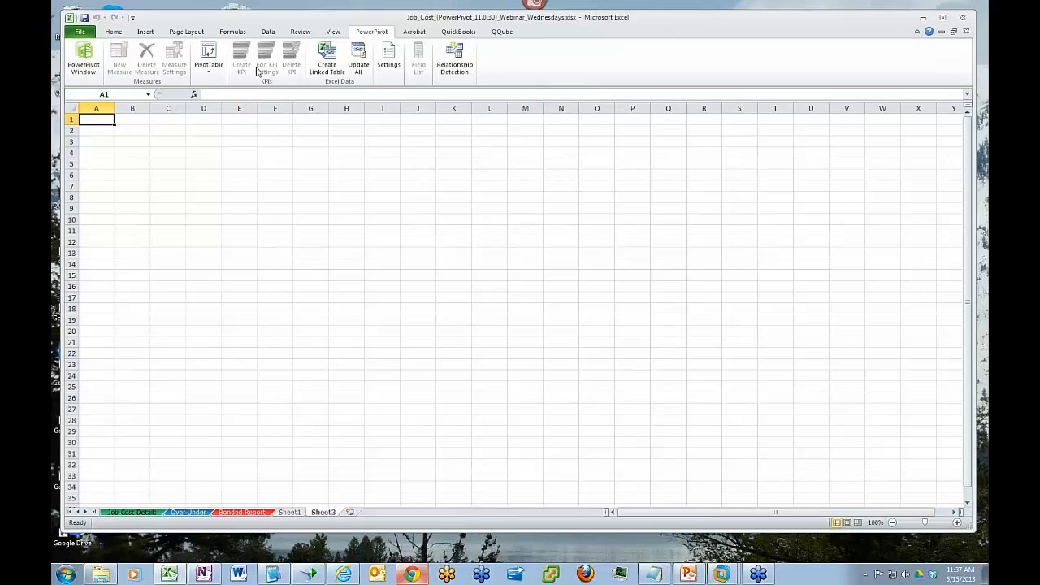
{"action": "left_click", "coordinate": [502, 33]}
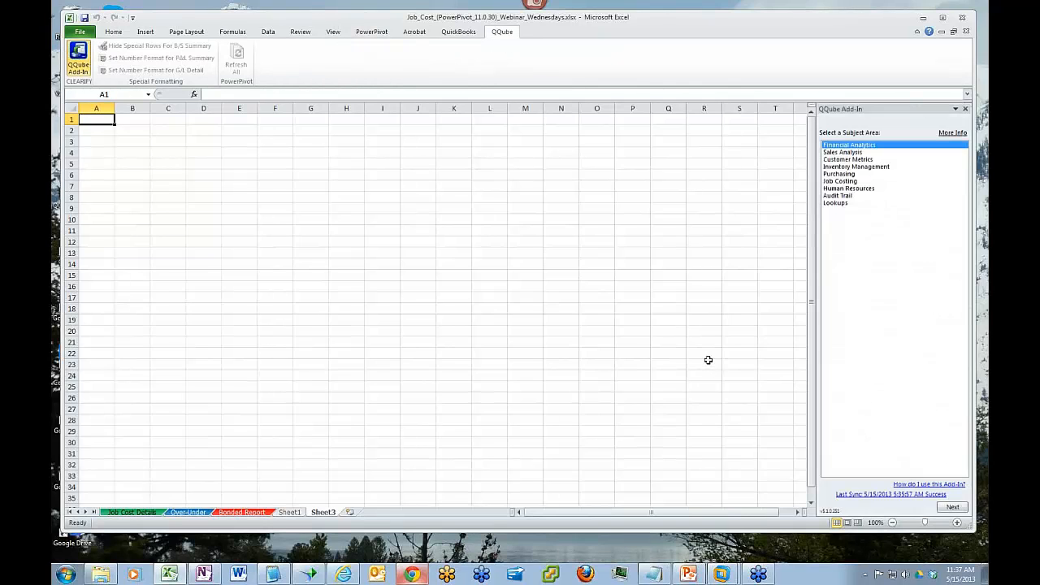
{"action": "left_click", "coordinate": [841, 180]}
{"action": "left_click", "coordinate": [954, 507]}
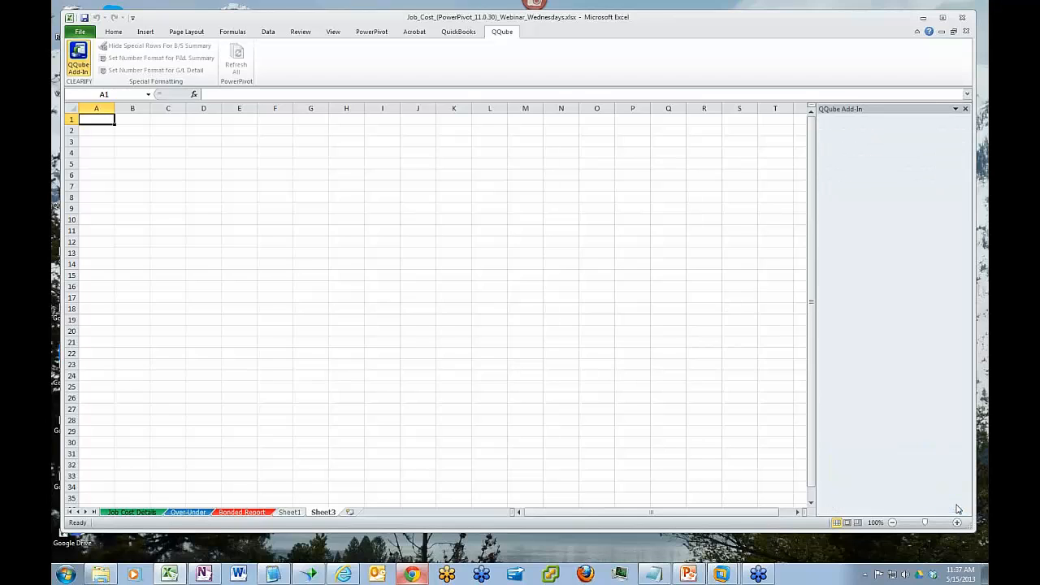
{"action": "left_click", "coordinate": [953, 507]}
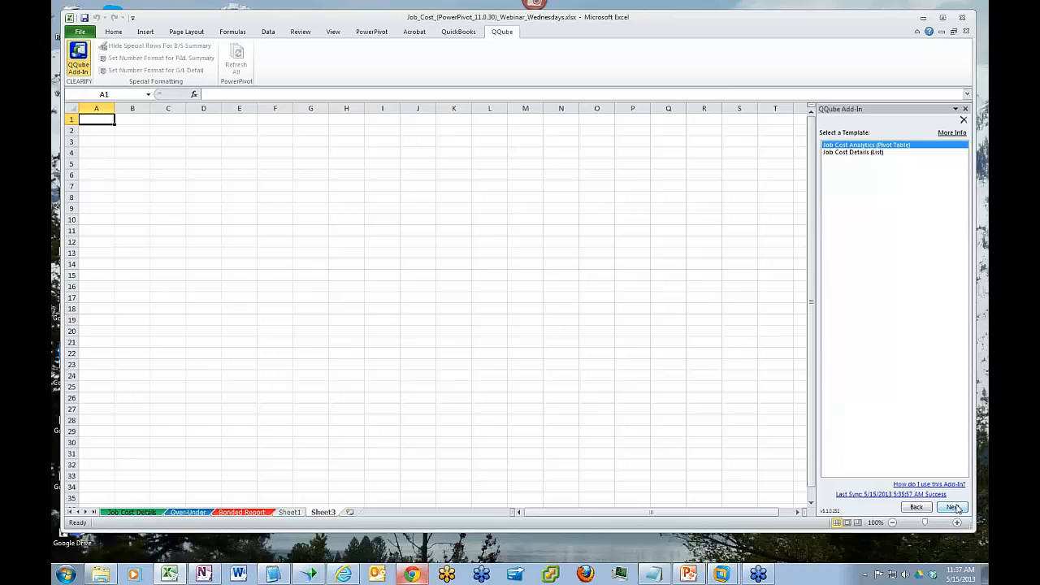
{"action": "left_click", "coordinate": [954, 507]}
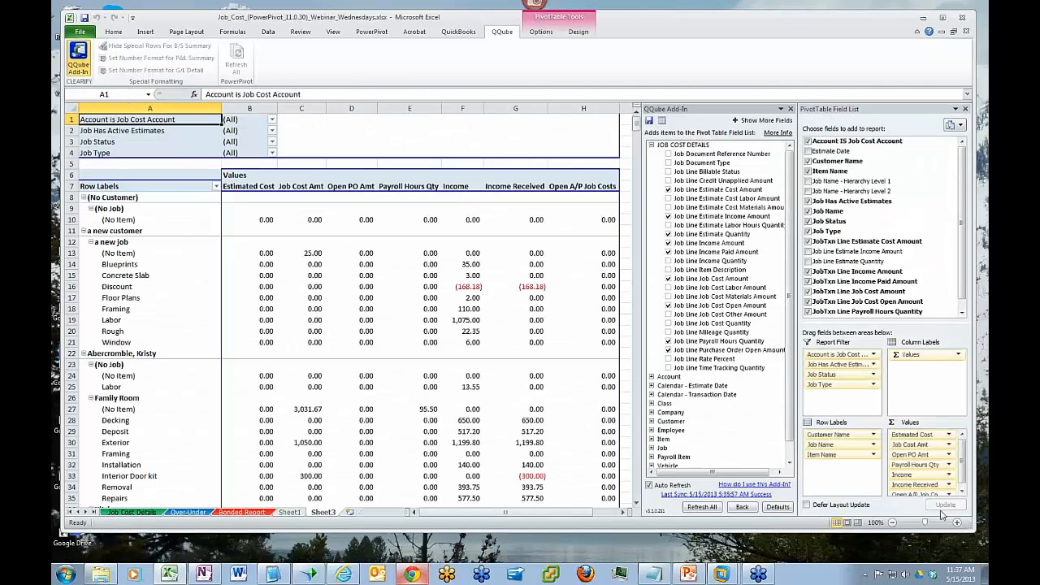
{"action": "left_click", "coordinate": [791, 108]}
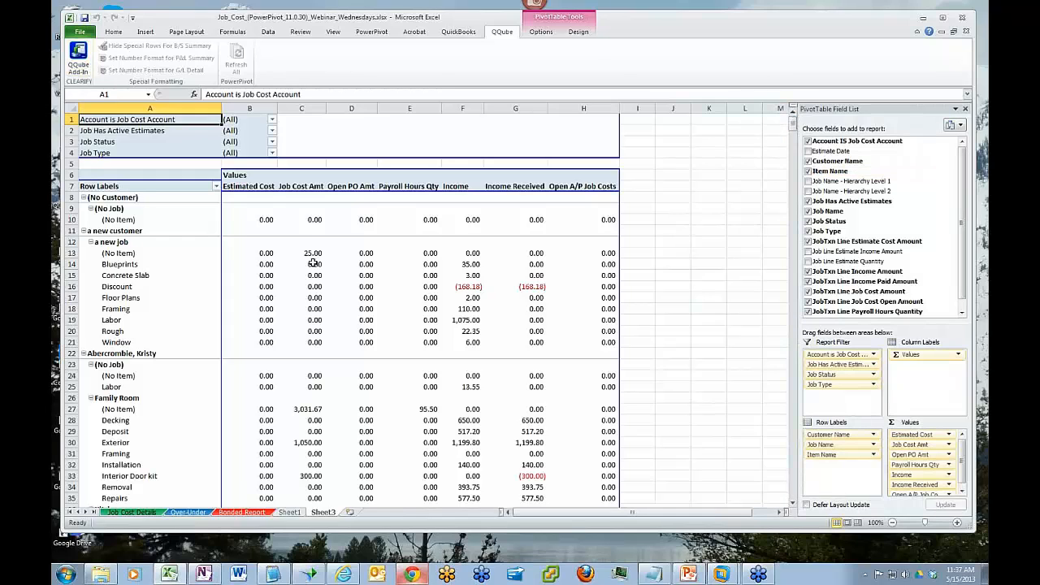
Examine the Insert Calculated Field settings for the QQube pivot table and close them without adding a field.
{"action": "left_click", "coordinate": [302, 220]}
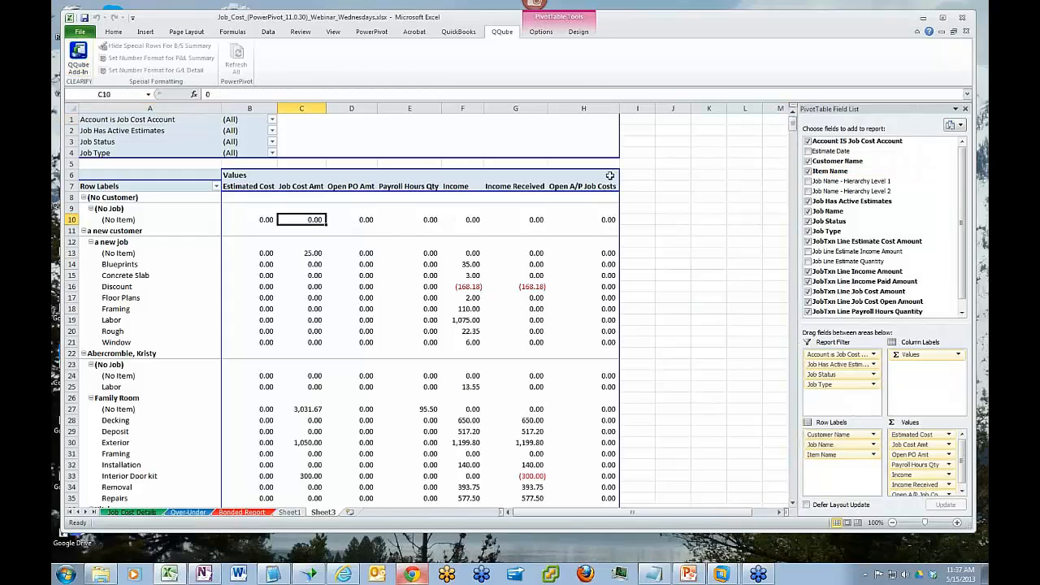
{"action": "left_click", "coordinate": [541, 32]}
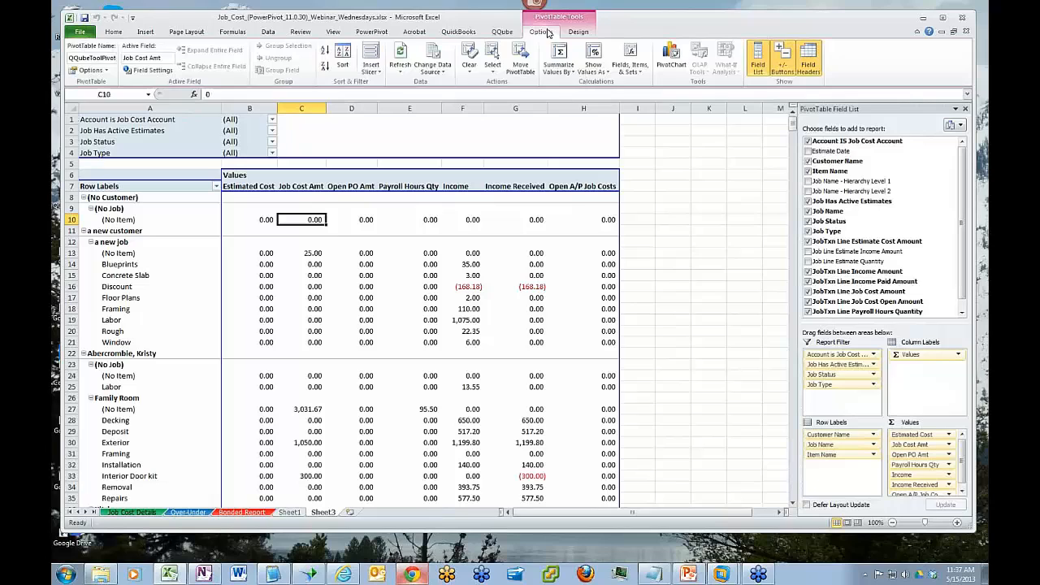
{"action": "left_click", "coordinate": [629, 60]}
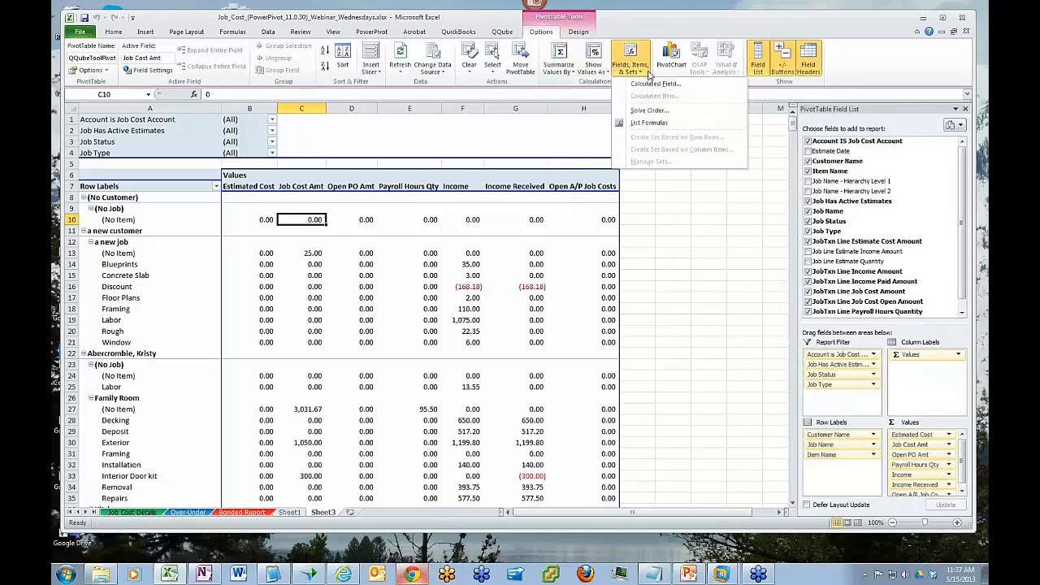
{"action": "left_click", "coordinate": [674, 86]}
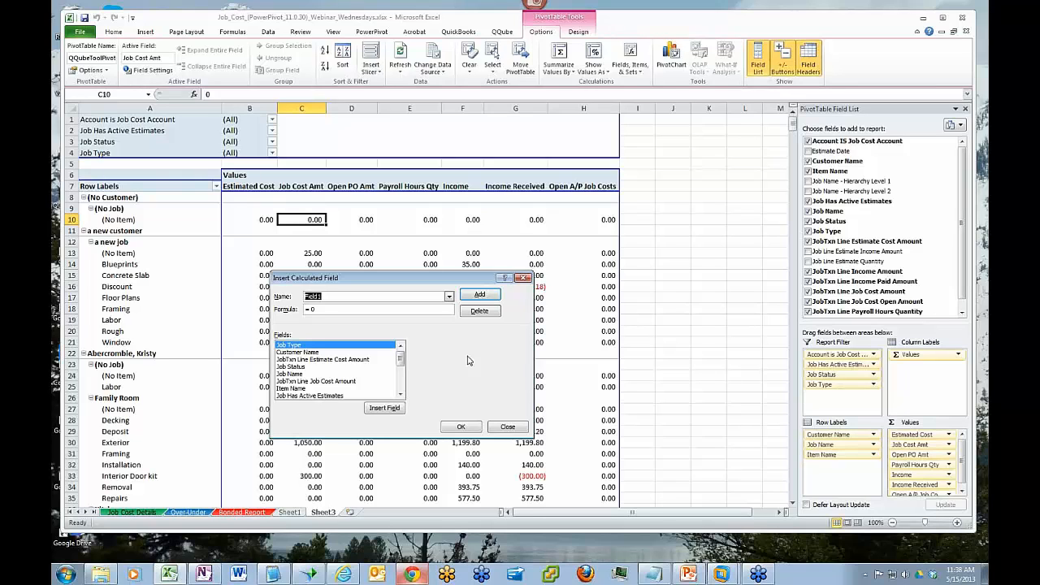
{"action": "left_click", "coordinate": [507, 427]}
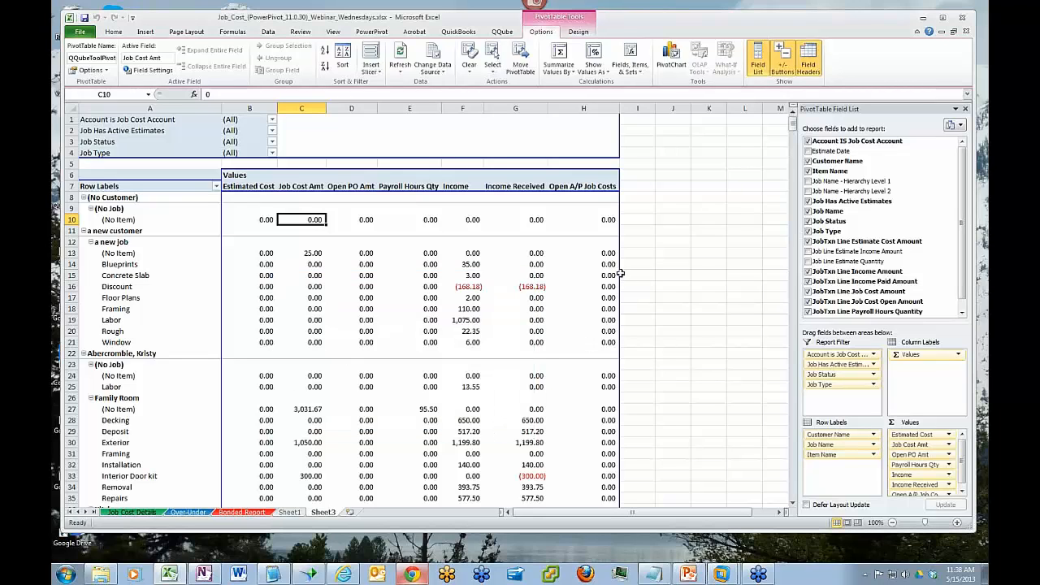
Create a new PowerPivot measure on the Job Cost Details sheet's pivot table and name it Est vs Actual.
{"action": "left_click", "coordinate": [141, 514]}
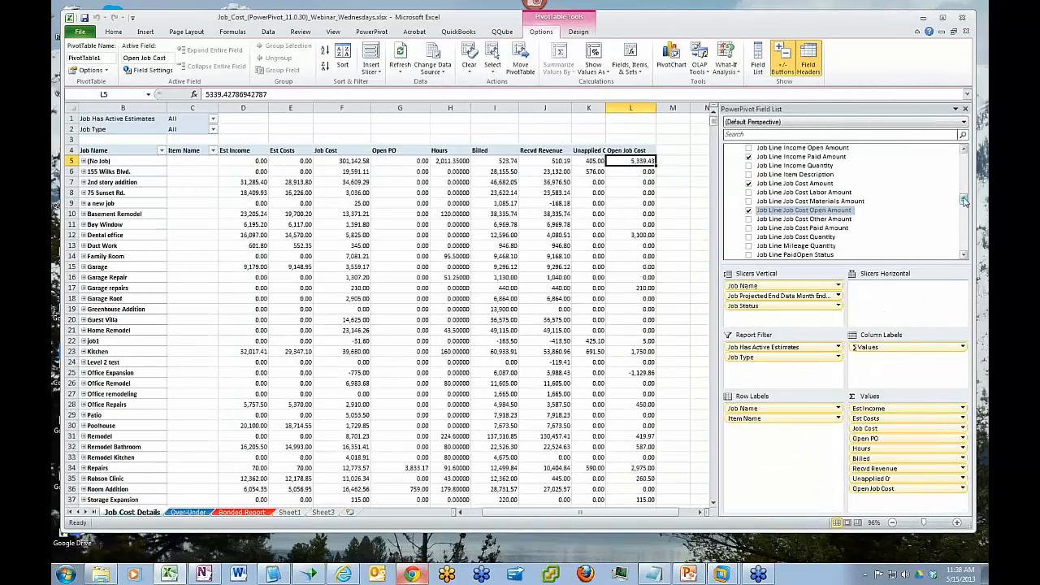
{"action": "left_click", "coordinate": [370, 32]}
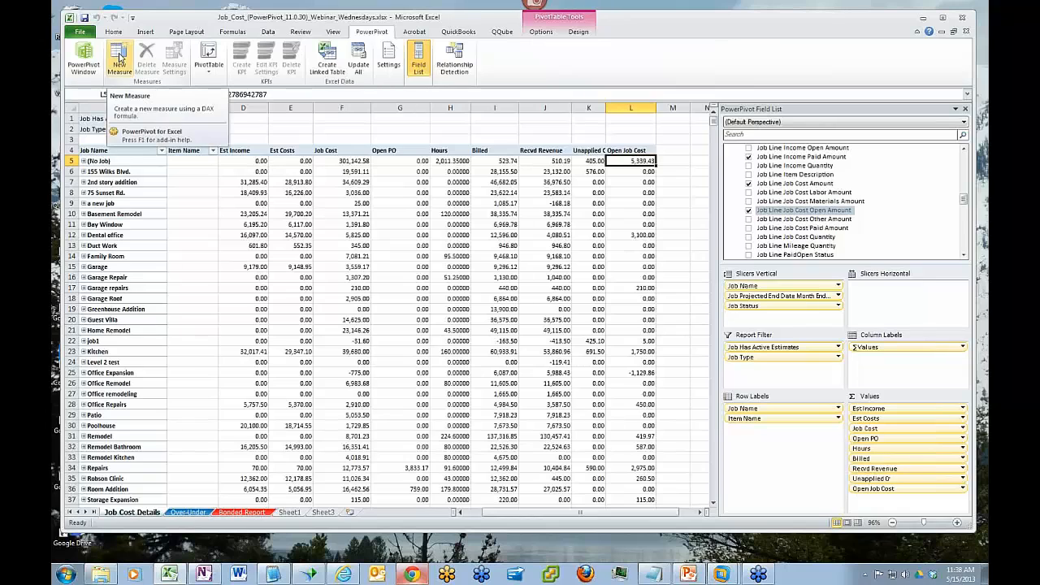
{"action": "left_click", "coordinate": [118, 53]}
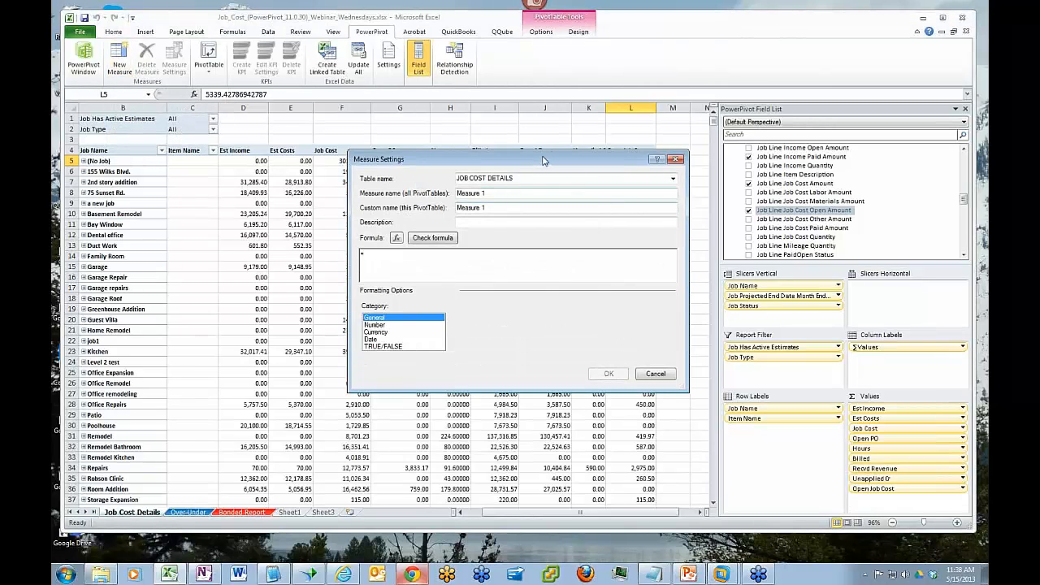
{"action": "left_click_drag", "start_coordinate": [546, 160], "coordinate": [543, 226]}
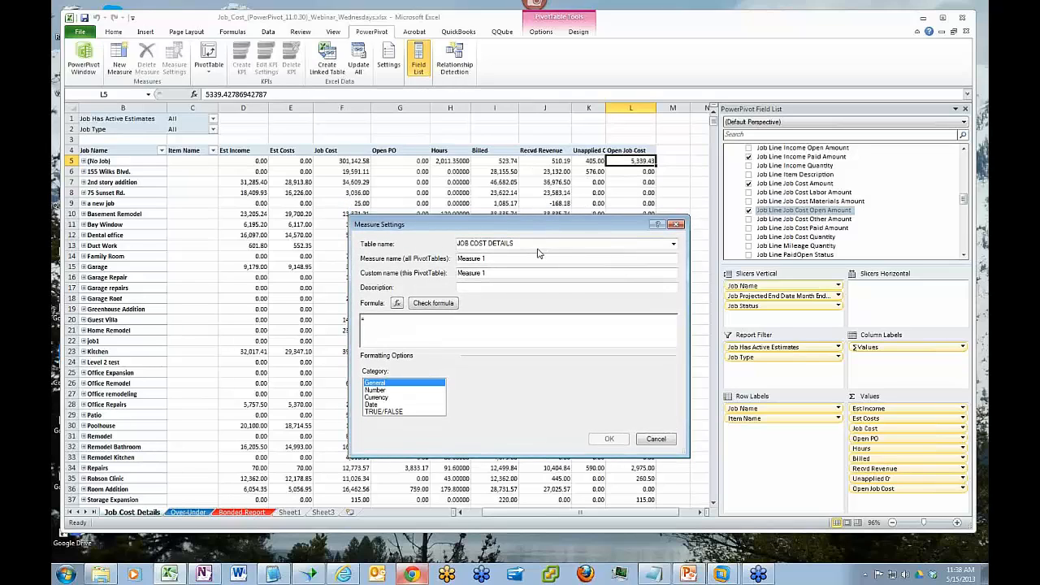
{"action": "left_click", "coordinate": [509, 260]}
{"action": "left_click_drag", "start_coordinate": [508, 260], "coordinate": [420, 260]}
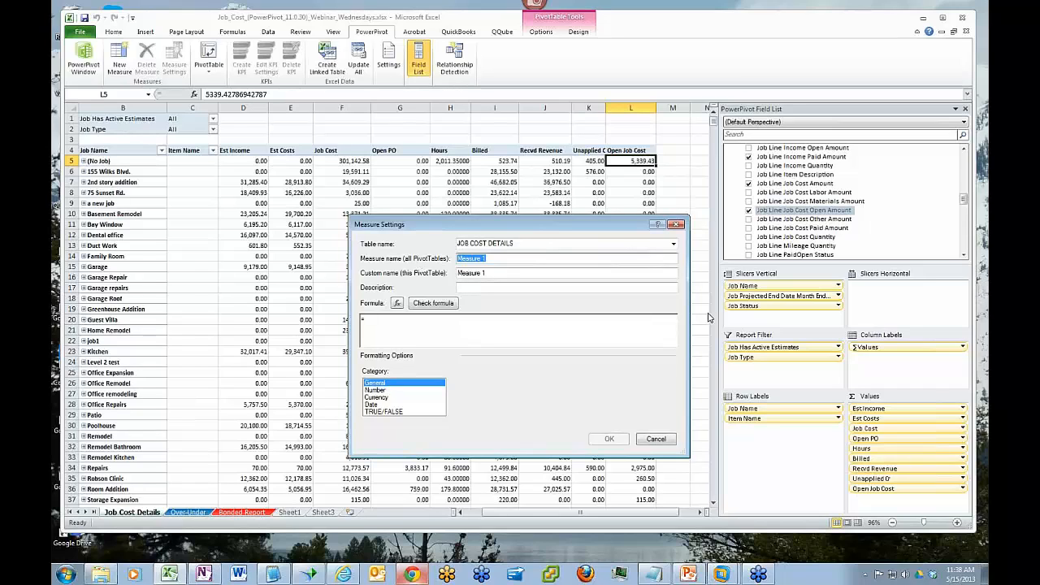
{"action": "type", "text": "Est vs Actual"}
Define the measure's formula as Sum of Job Line Estimate Cost Amount minus Sum of Job Line Job Cost Amount from JOB COST DETAILS.
{"action": "left_click", "coordinate": [409, 331]}
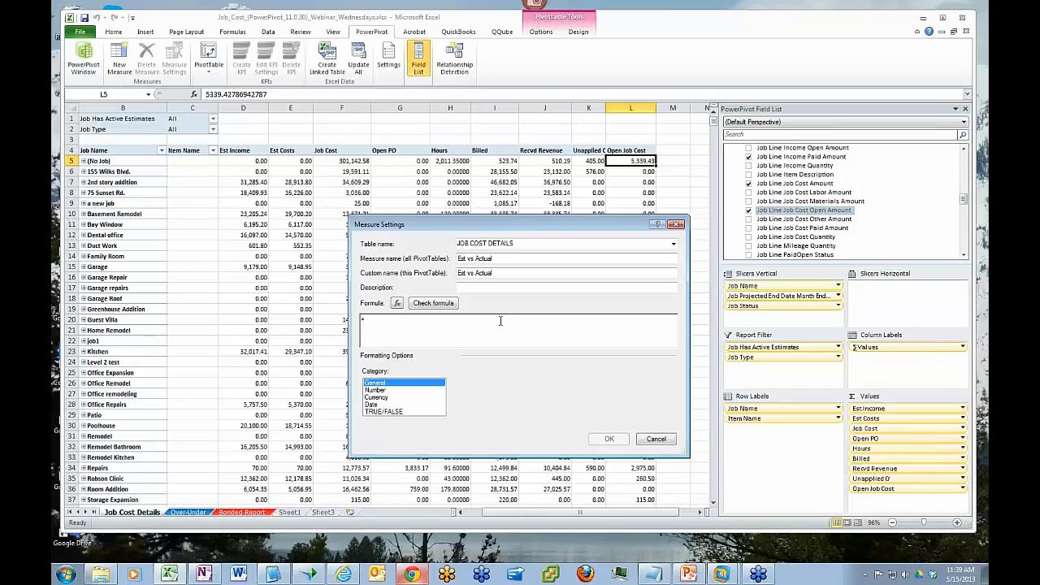
{"action": "type", "text": "'"}
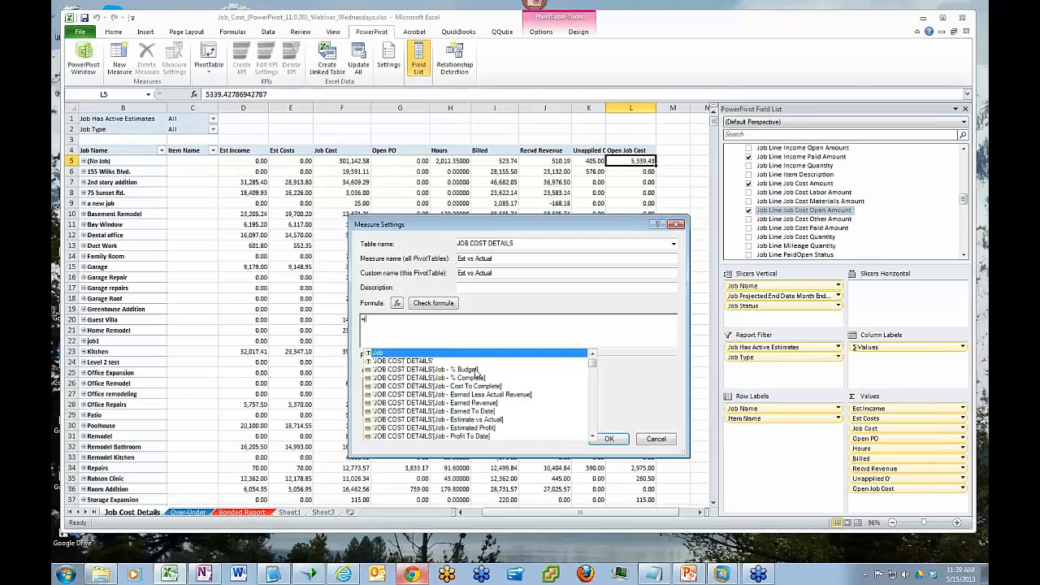
{"action": "mouse_move", "coordinate": [592, 364]}
{"action": "left_mouse_down"}
{"action": "mouse_move", "coordinate": [595, 394]}
{"action": "mouse_move", "coordinate": [594, 381]}
{"action": "left_mouse_up"}
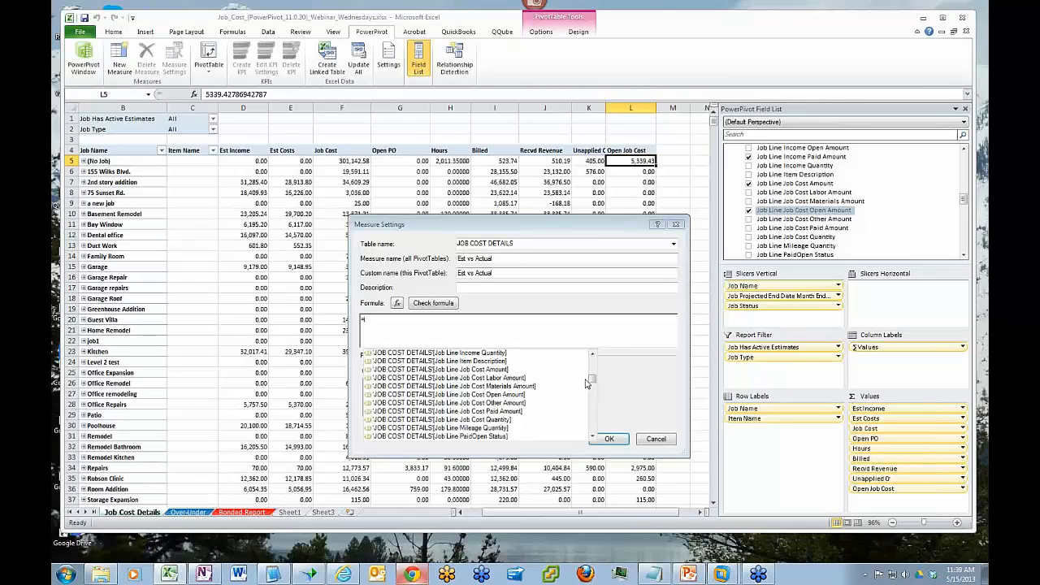
{"action": "left_click_drag", "start_coordinate": [592, 381], "coordinate": [595, 414]}
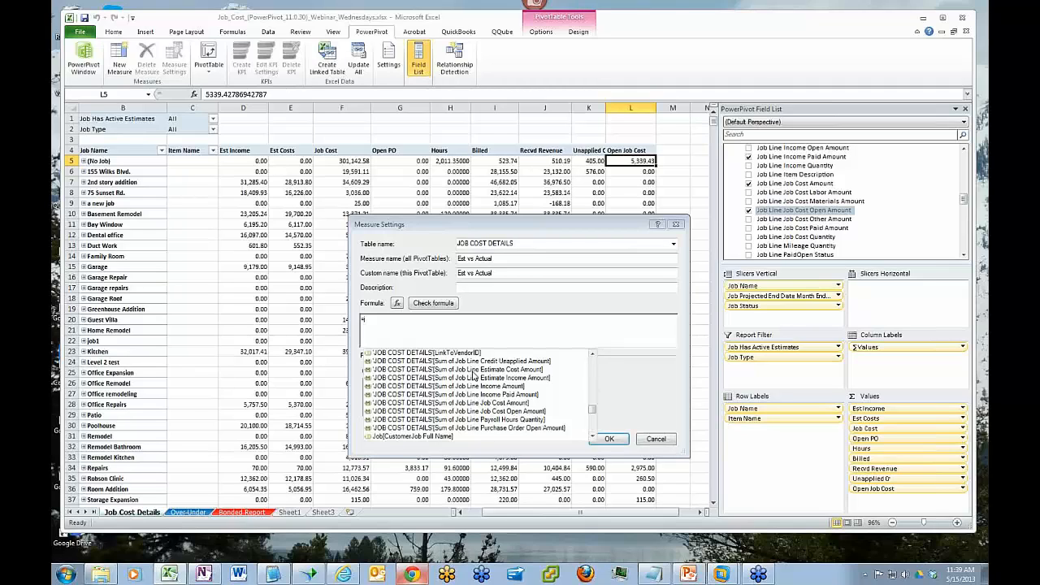
{"action": "double_click", "coordinate": [473, 370]}
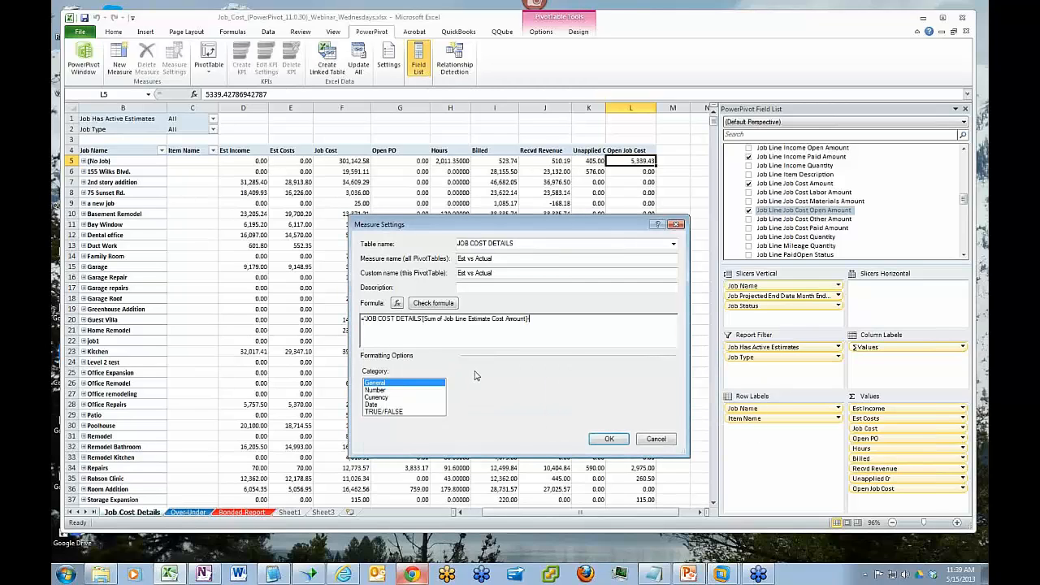
{"action": "type", "text": "-"}
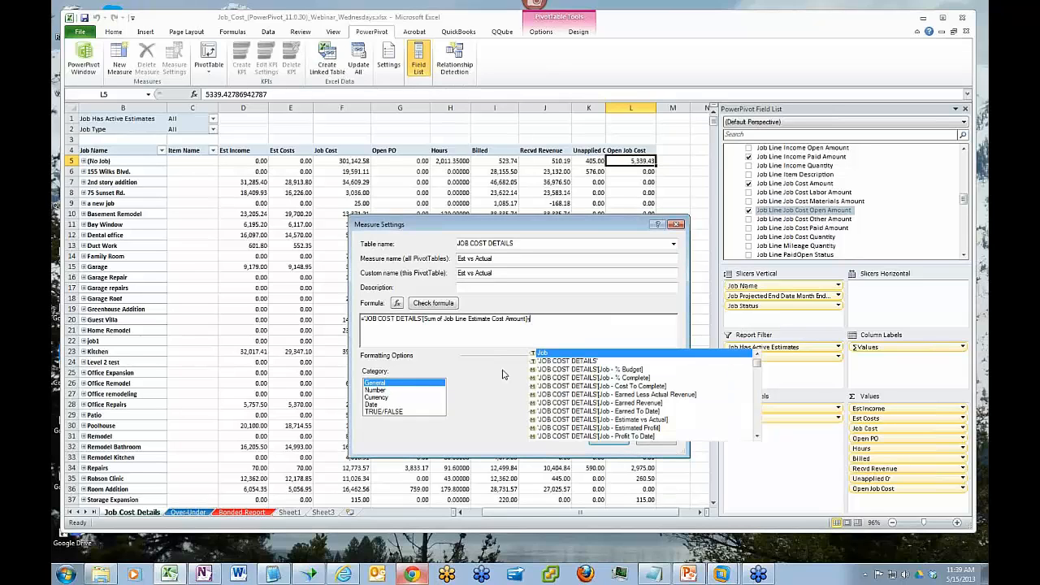
{"action": "left_click_drag", "start_coordinate": [760, 368], "coordinate": [764, 417]}
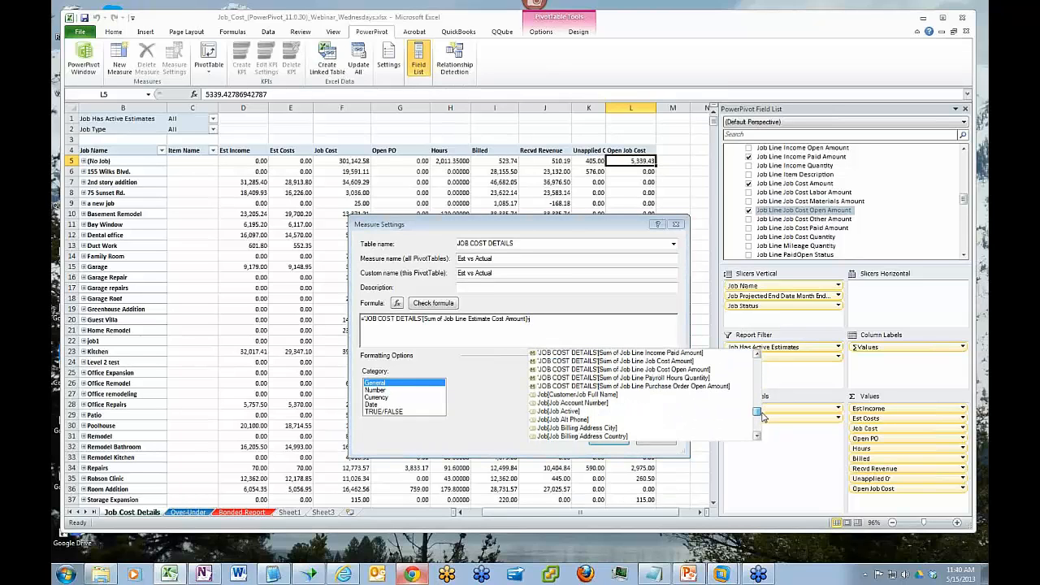
{"action": "double_click", "coordinate": [671, 363]}
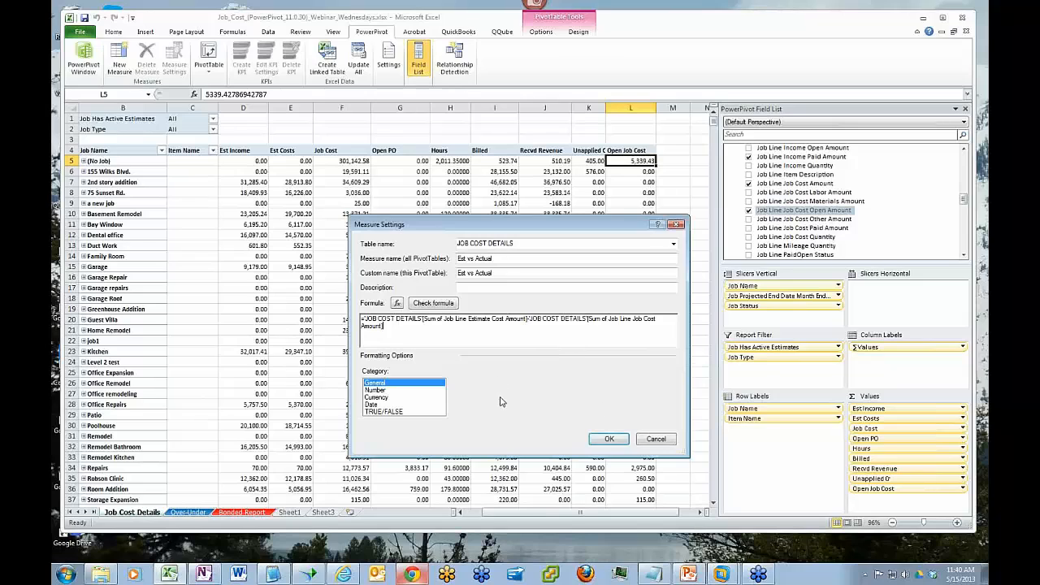
Check the Est vs Actual formula, format the measure as a decimal number with 2 decimals and 1000 separator, save it, and widen its column.
{"action": "left_click", "coordinate": [442, 305]}
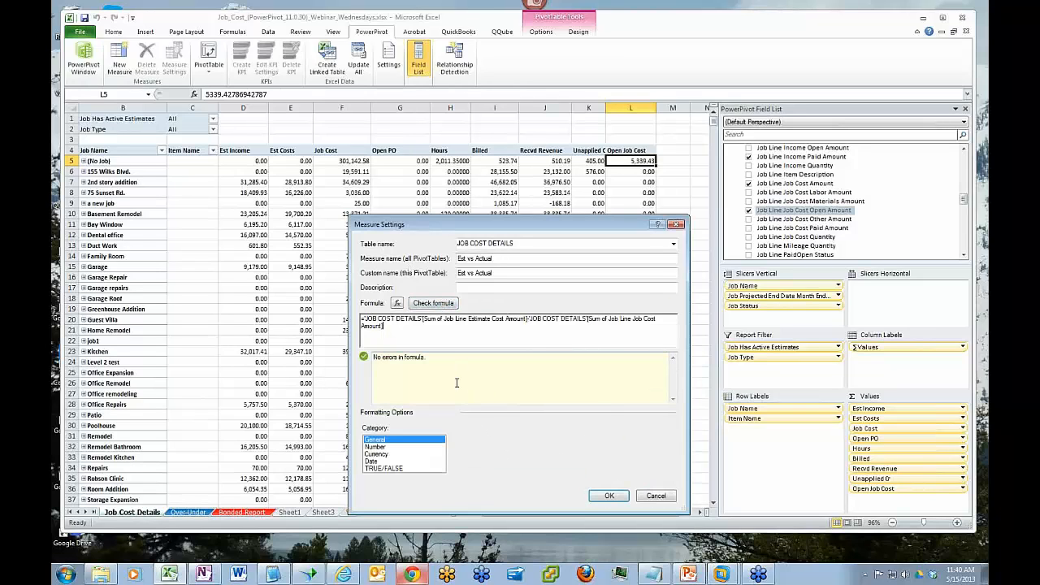
{"action": "left_click", "coordinate": [376, 447]}
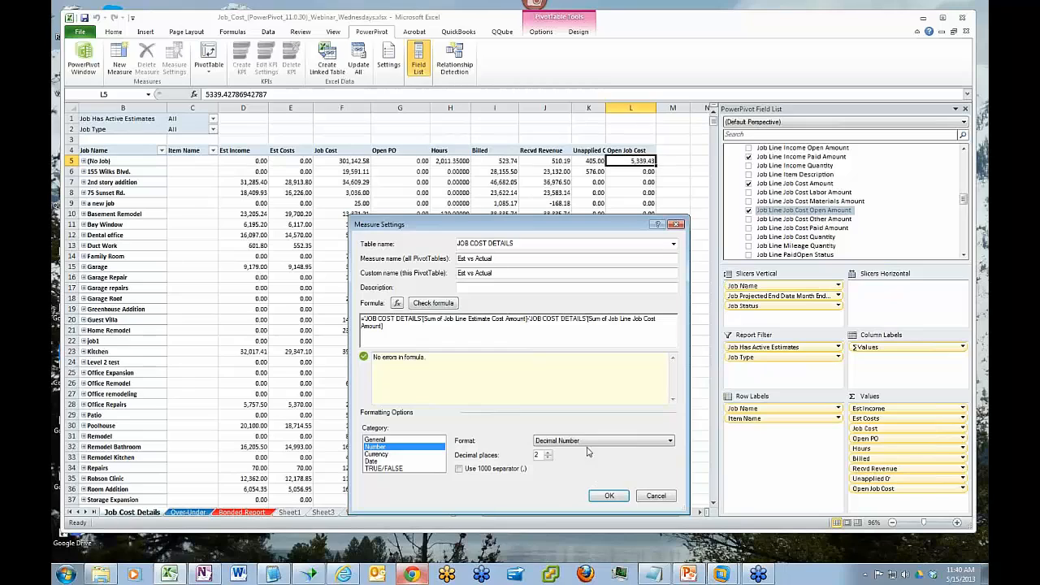
{"action": "left_click", "coordinate": [460, 469]}
{"action": "left_click", "coordinate": [610, 497]}
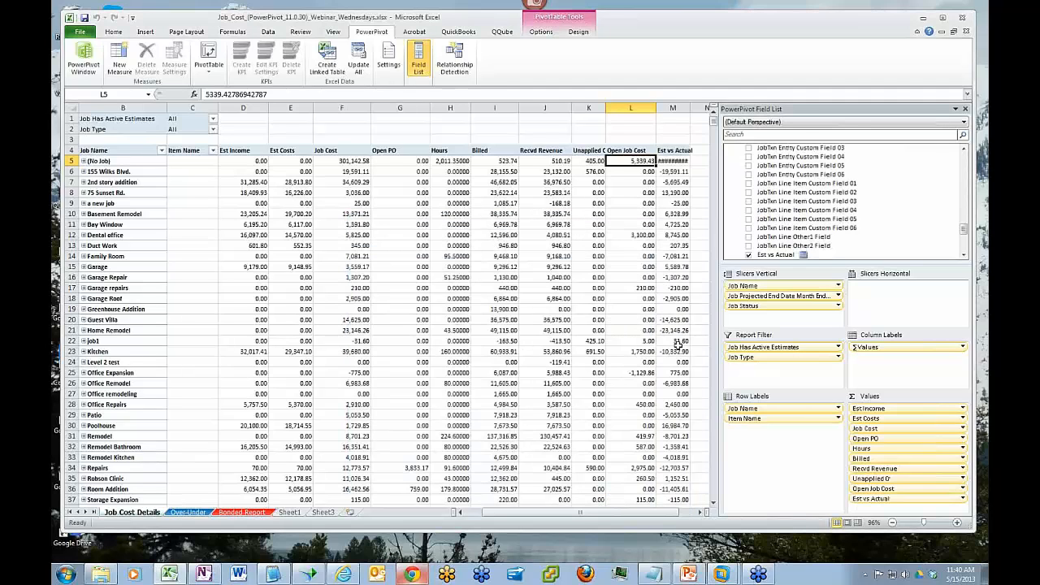
{"action": "left_click_drag", "start_coordinate": [689, 107], "coordinate": [698, 108]}
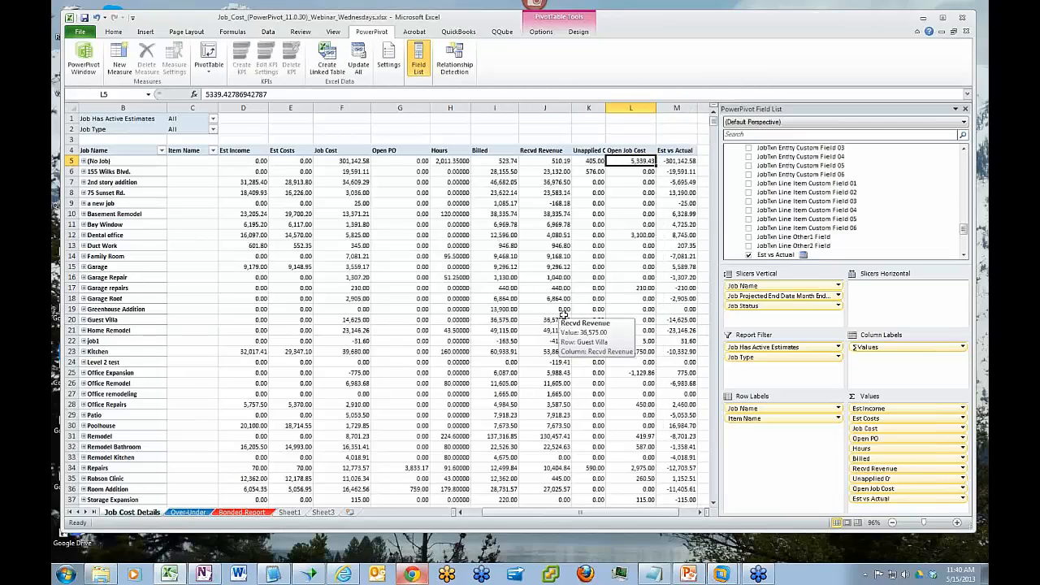
Examine the predefined Job measures listed below Est vs Actual in the PowerPivot field list.
{"action": "left_click", "coordinate": [964, 255]}
{"action": "left_click", "coordinate": [964, 255]}
{"action": "left_click", "coordinate": [963, 255]}
{"action": "left_click", "coordinate": [963, 255]}
{"action": "left_click", "coordinate": [964, 255]}
{"action": "left_click", "coordinate": [963, 255]}
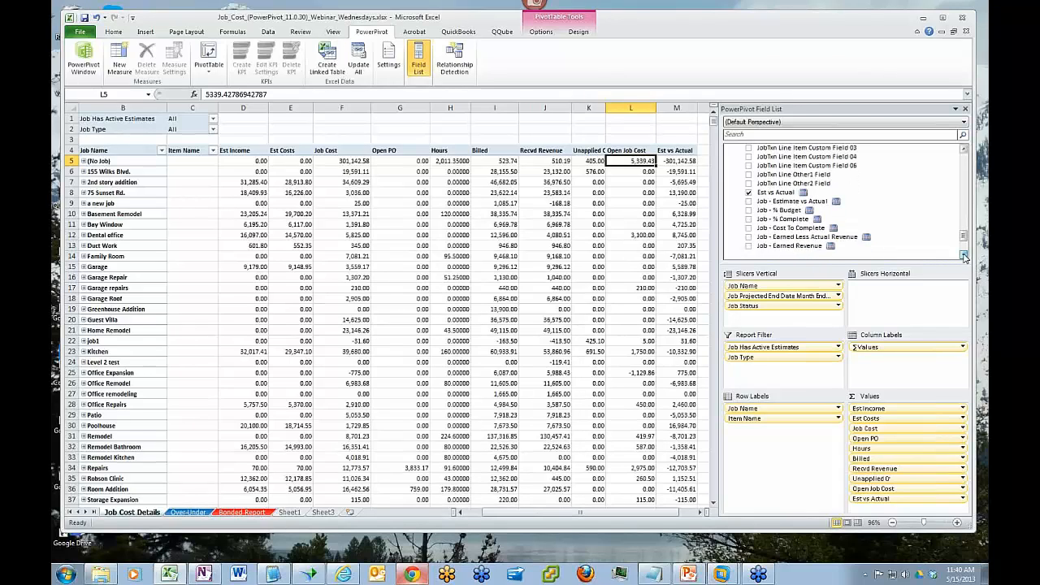
{"action": "left_click", "coordinate": [963, 255]}
{"action": "left_click", "coordinate": [963, 255]}
{"action": "left_click", "coordinate": [964, 255]}
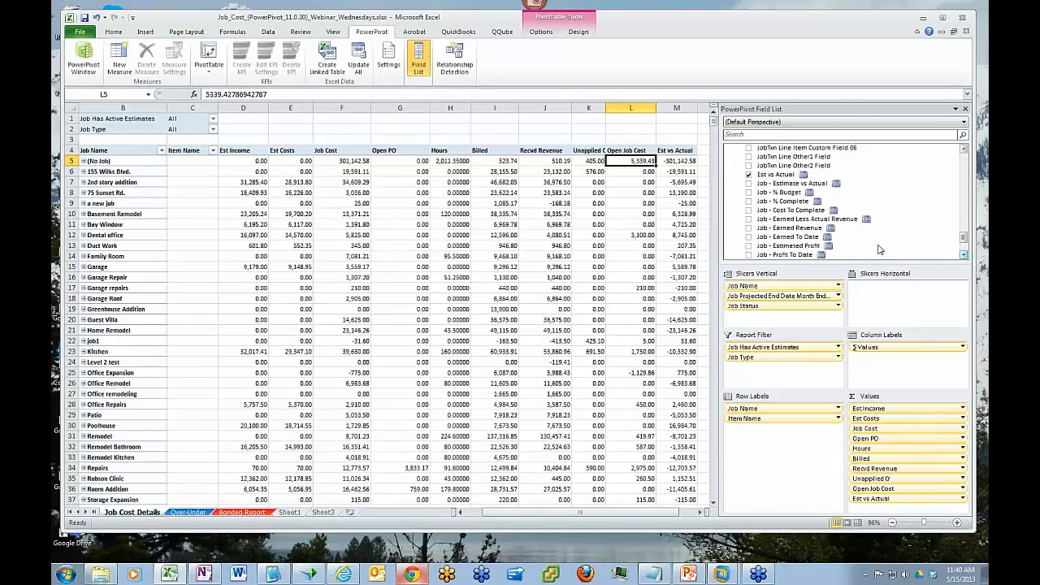
Delete the Est vs Actual measure from the PowerPivot field list.
{"action": "left_click", "coordinate": [775, 174]}
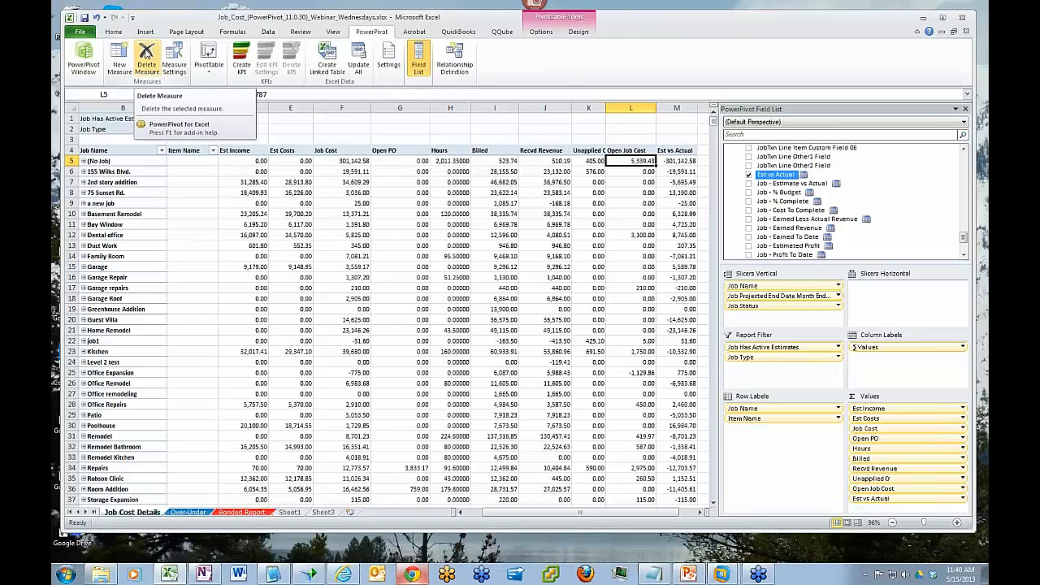
{"action": "left_click", "coordinate": [147, 54]}
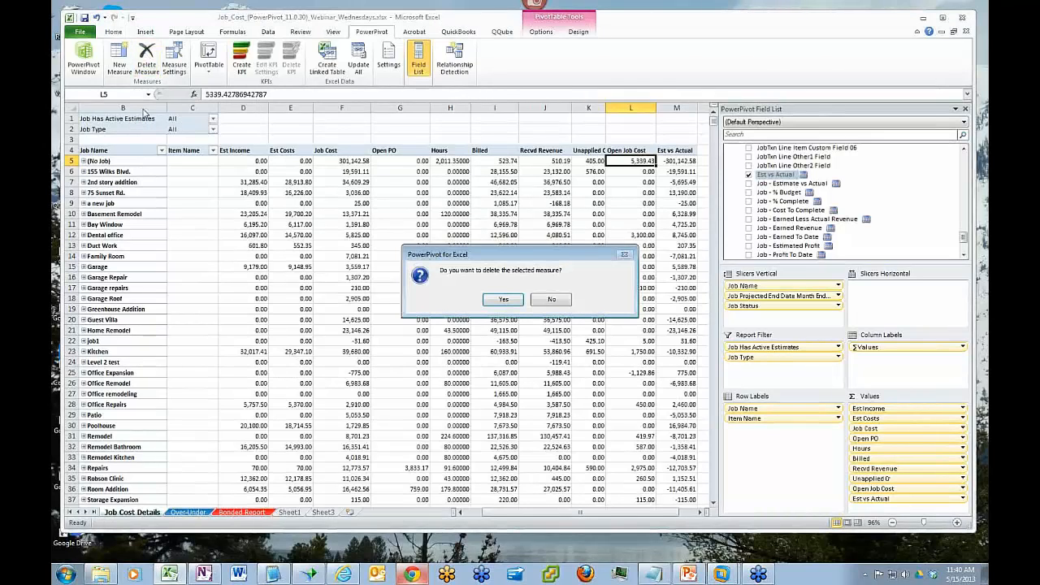
{"action": "left_click", "coordinate": [504, 299]}
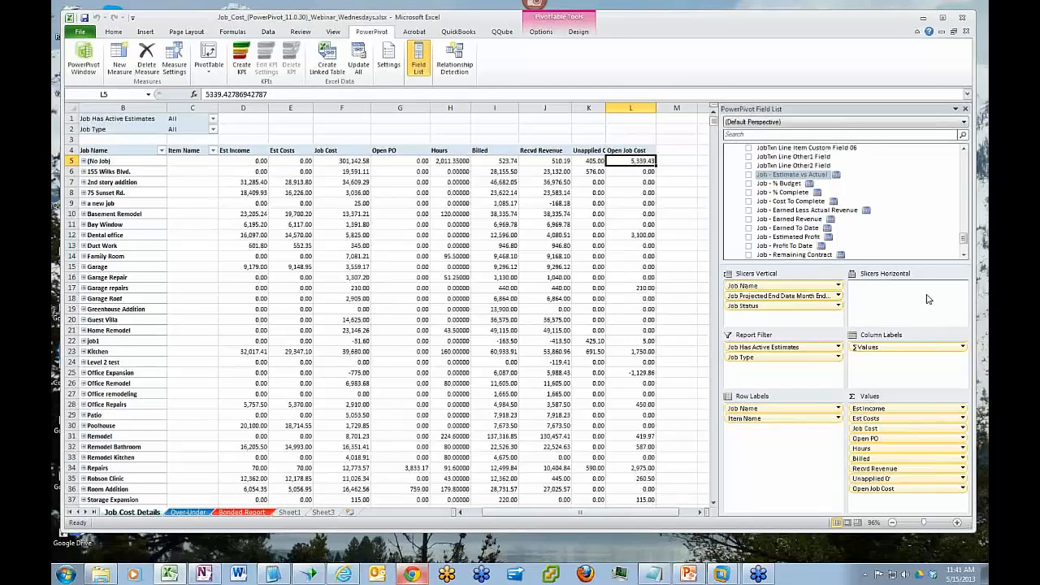
Examine the formula and number format of the Job - Estimate vs Actual measure and close its settings without changes.
{"action": "left_click", "coordinate": [786, 176]}
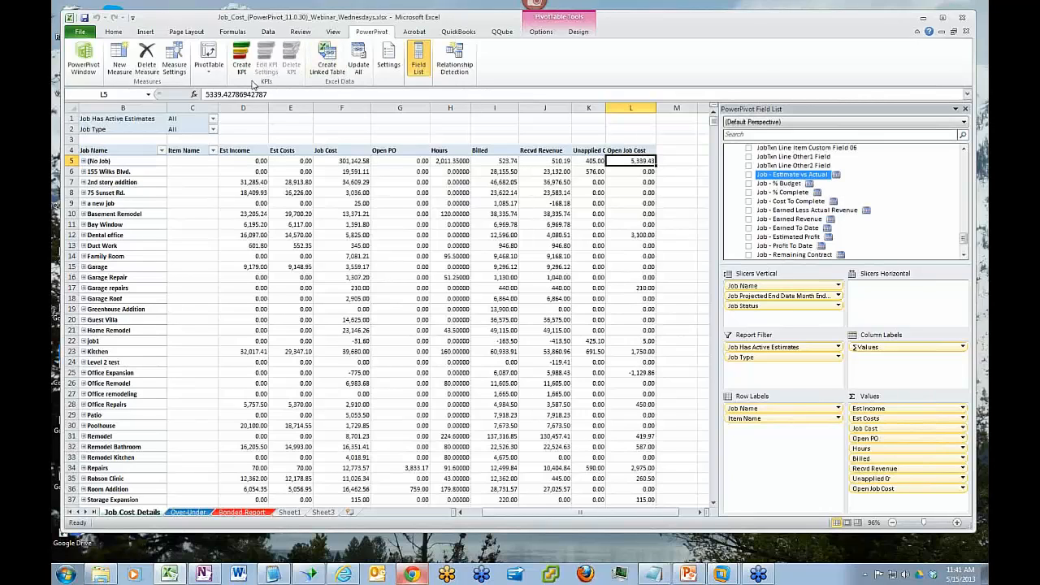
{"action": "left_click", "coordinate": [177, 66]}
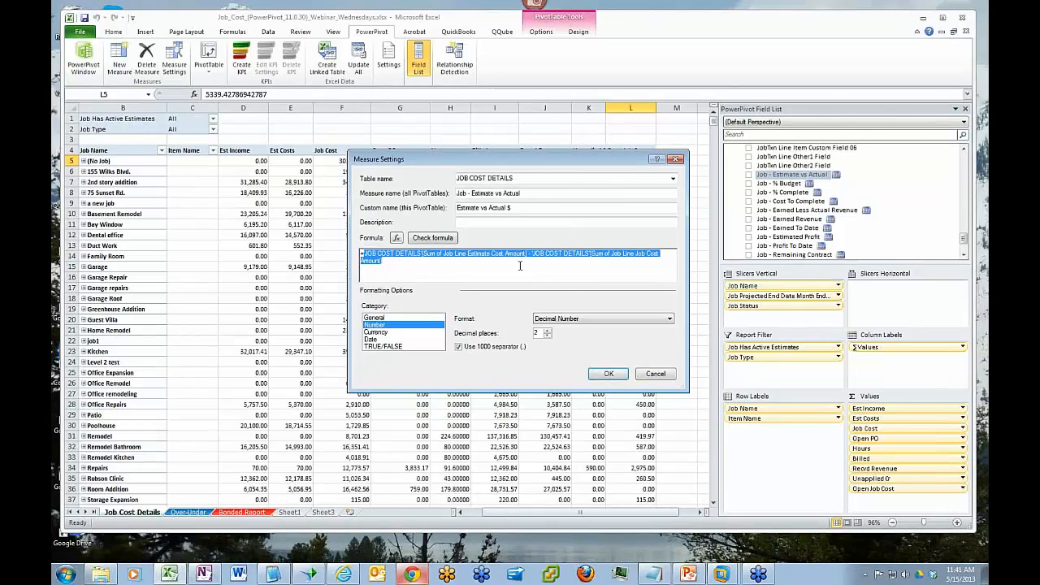
{"action": "left_click", "coordinate": [650, 373]}
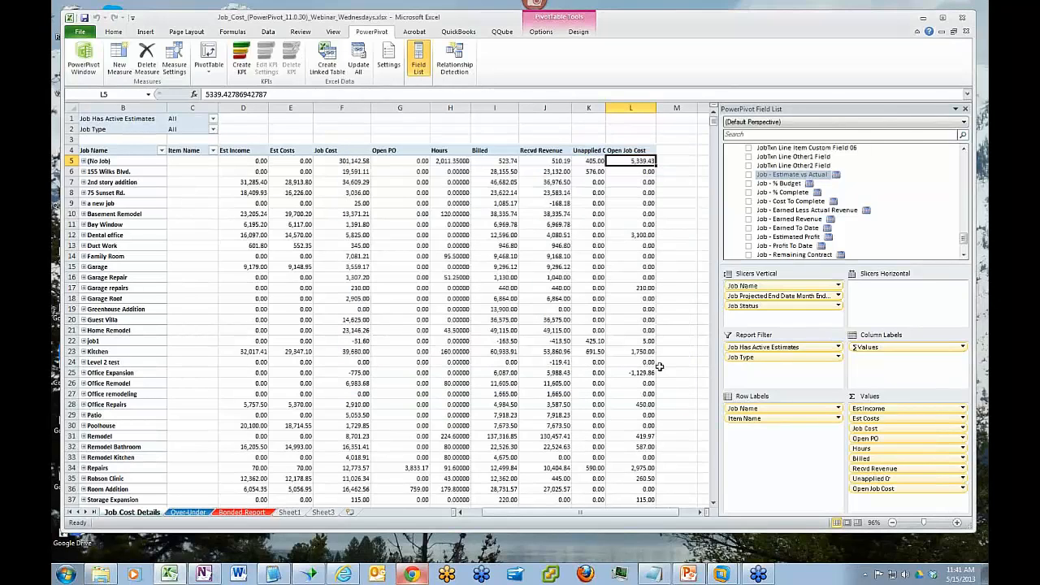
Add the Job - Estimate vs Actual measure to the pivot table's values after Open Job Cost.
{"action": "left_click", "coordinate": [796, 175]}
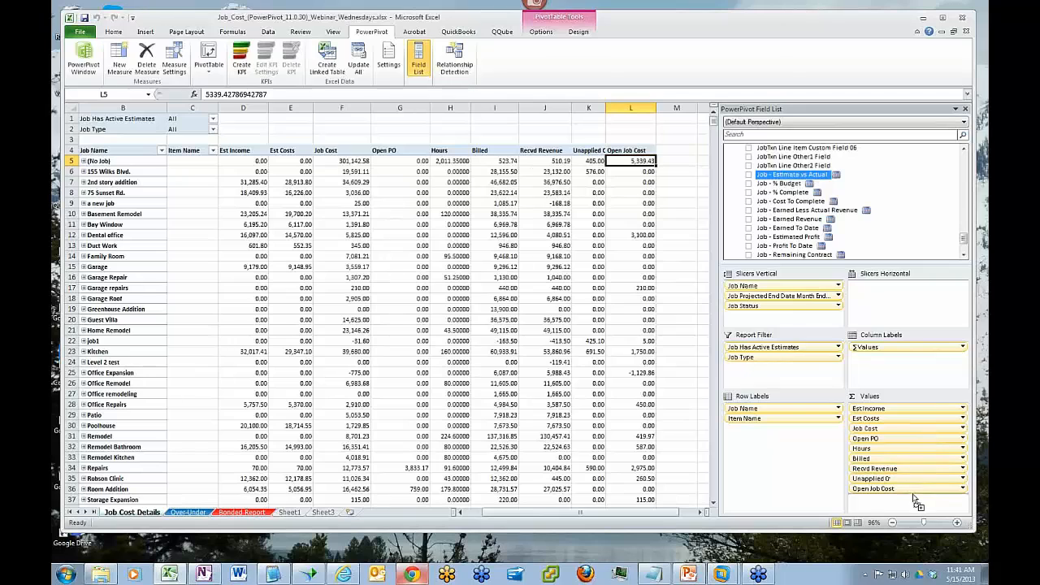
{"action": "left_click_drag", "start_coordinate": [917, 505], "coordinate": [911, 498]}
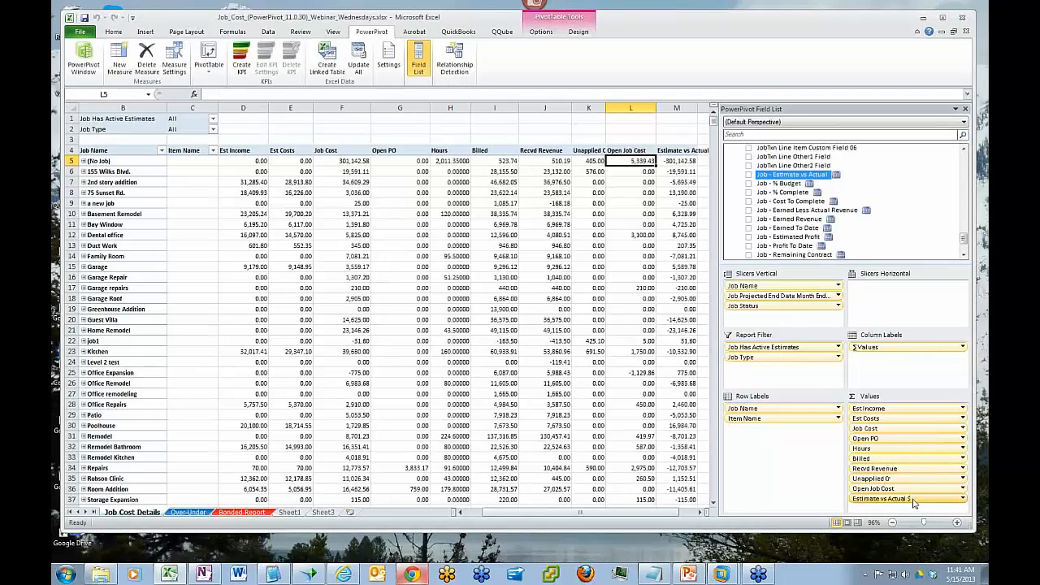
{"action": "left_click_drag", "start_coordinate": [666, 512], "coordinate": [681, 514]}
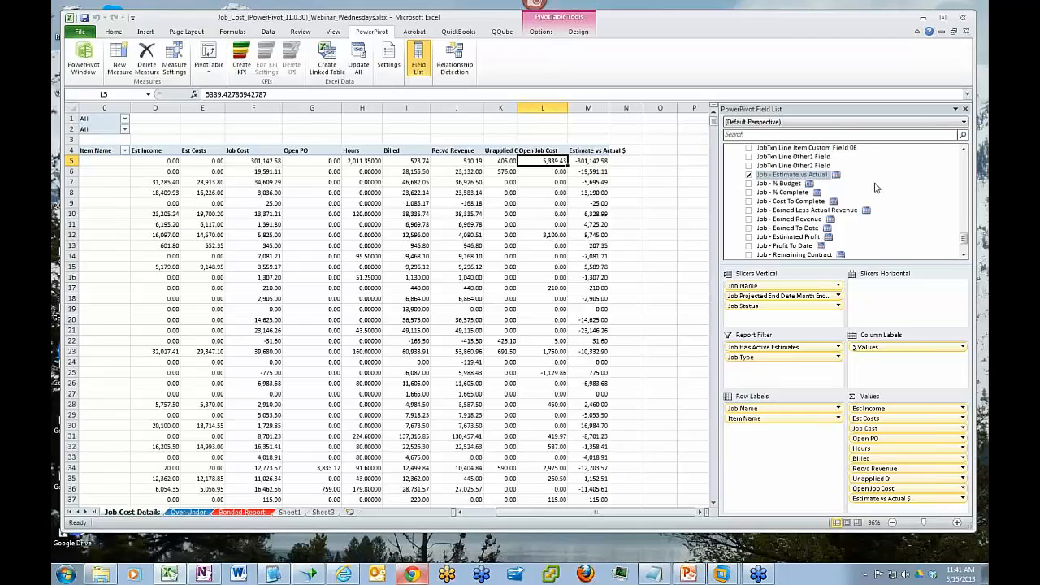
Copy the formula of the Job - % Complete measure from its settings and paste it into the blank Notepad2 document.
{"action": "left_click", "coordinate": [776, 193]}
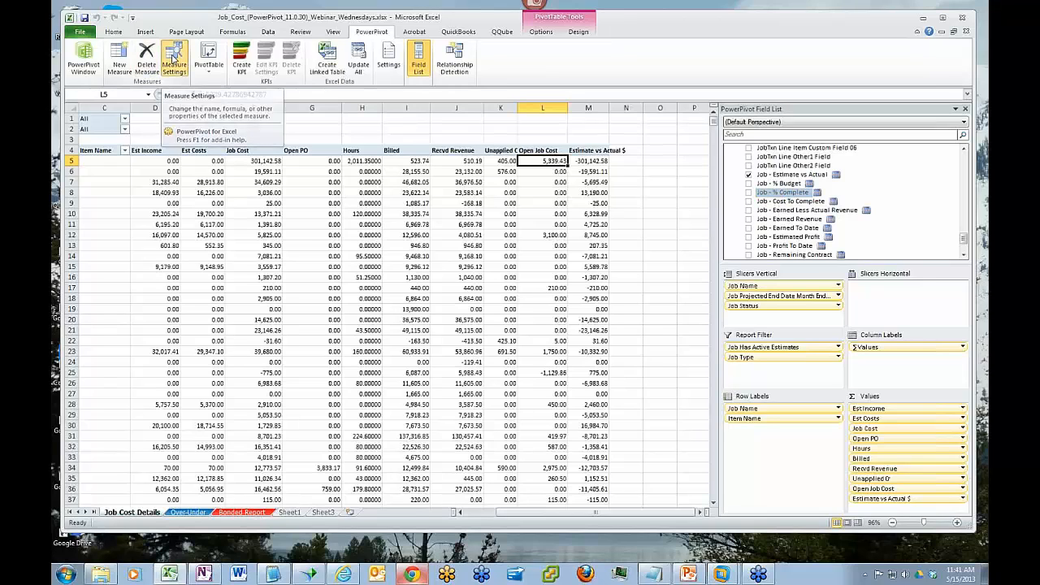
{"action": "left_click", "coordinate": [172, 55]}
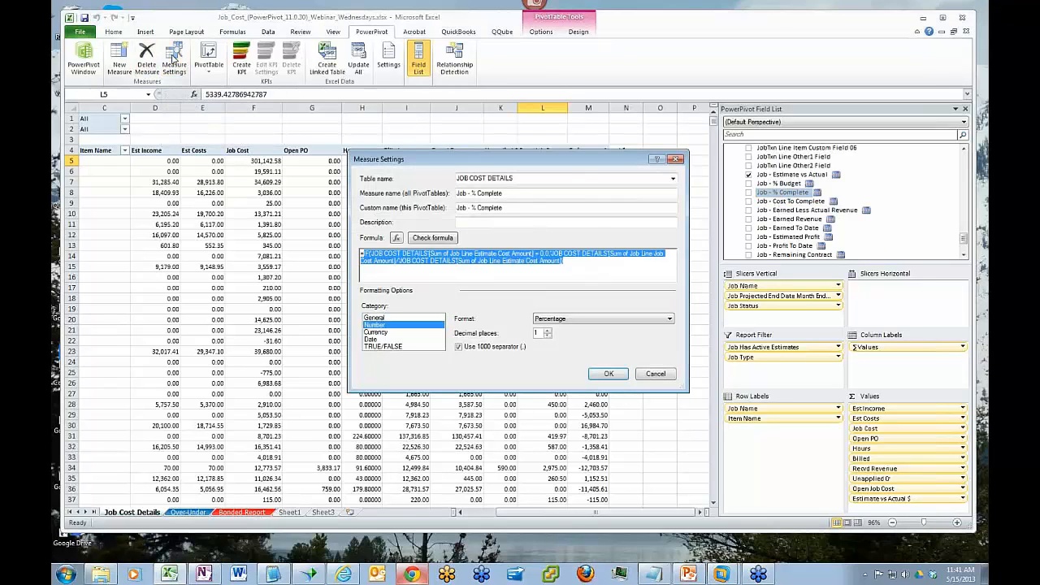
{"action": "left_click", "coordinate": [594, 262]}
{"action": "left_click_drag", "start_coordinate": [594, 261], "coordinate": [309, 258]}
{"action": "key", "text": "ctrl+c"}
{"action": "left_click", "coordinate": [275, 575]}
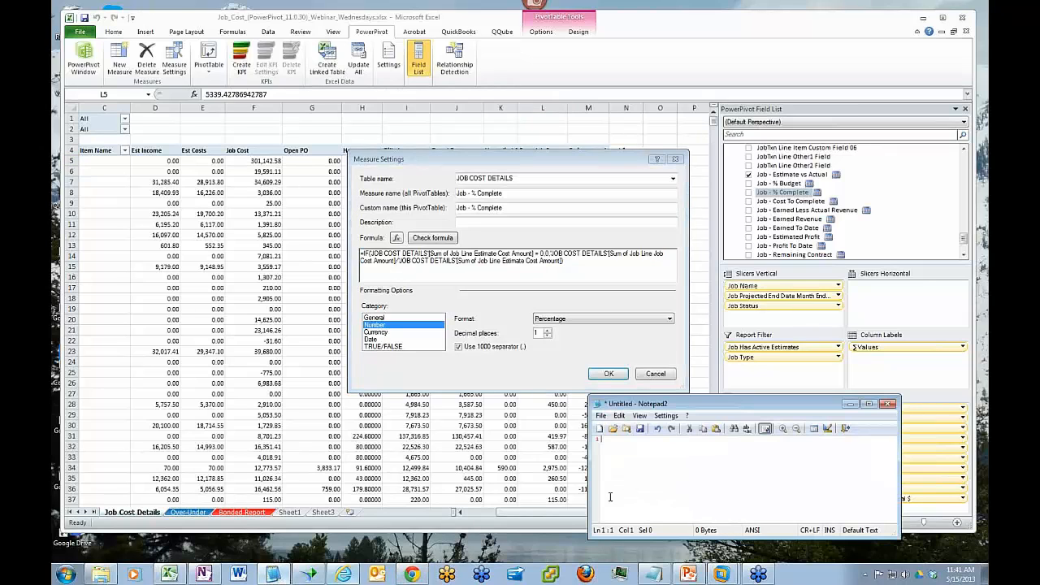
{"action": "key", "text": "ctrl+v"}
Enlarge and reposition the Notepad2 window and magnify its text so the whole formula is easy to read.
{"action": "left_click_drag", "start_coordinate": [738, 403], "coordinate": [325, 185]}
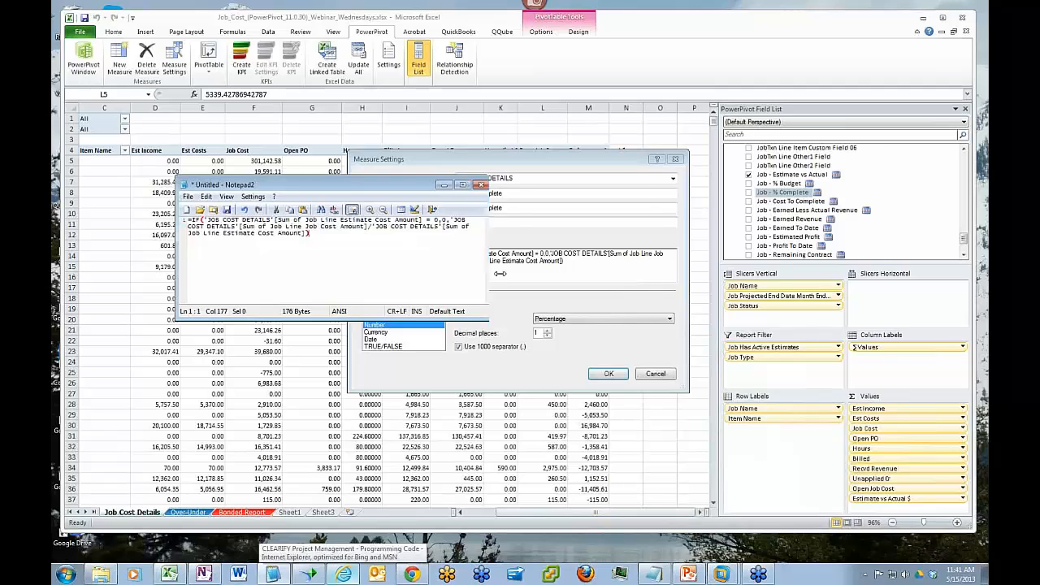
{"action": "left_click_drag", "start_coordinate": [485, 273], "coordinate": [711, 273]}
{"action": "left_click", "coordinate": [369, 211]}
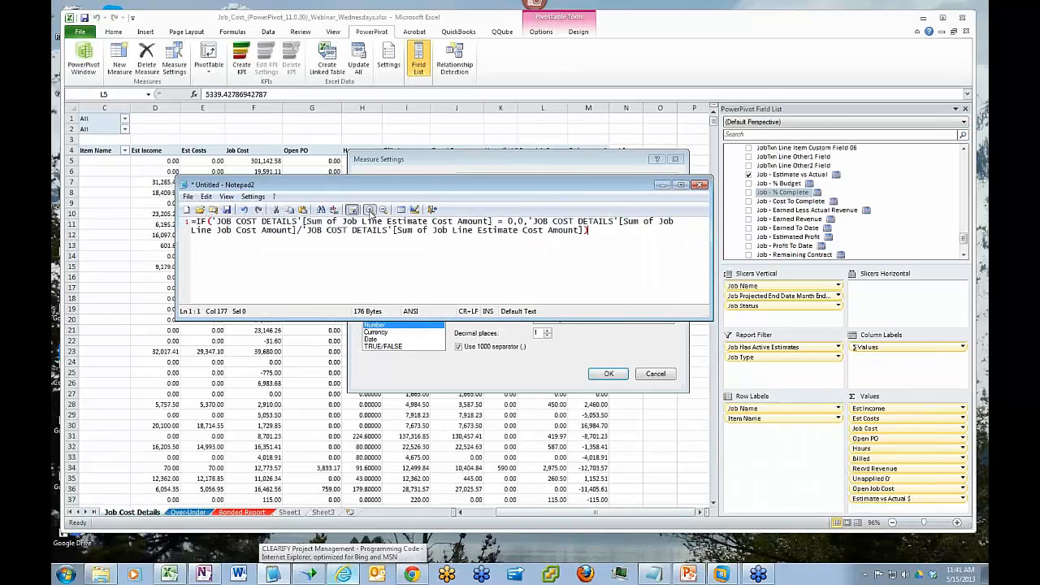
{"action": "left_click", "coordinate": [370, 210]}
{"action": "left_click", "coordinate": [370, 211]}
{"action": "left_click", "coordinate": [370, 210]}
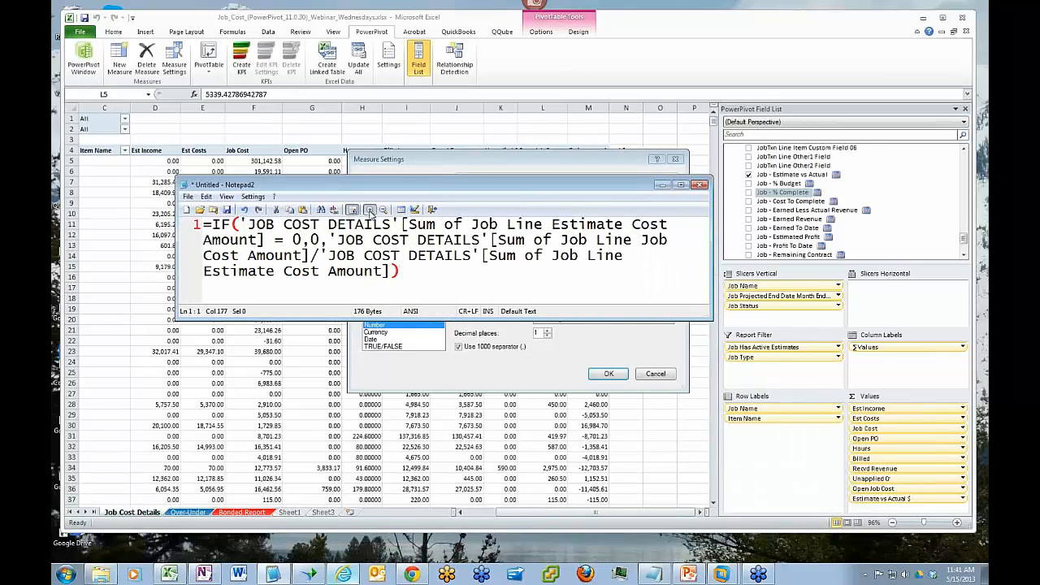
{"action": "left_click", "coordinate": [369, 210]}
{"action": "left_click_drag", "start_coordinate": [528, 317], "coordinate": [536, 393]}
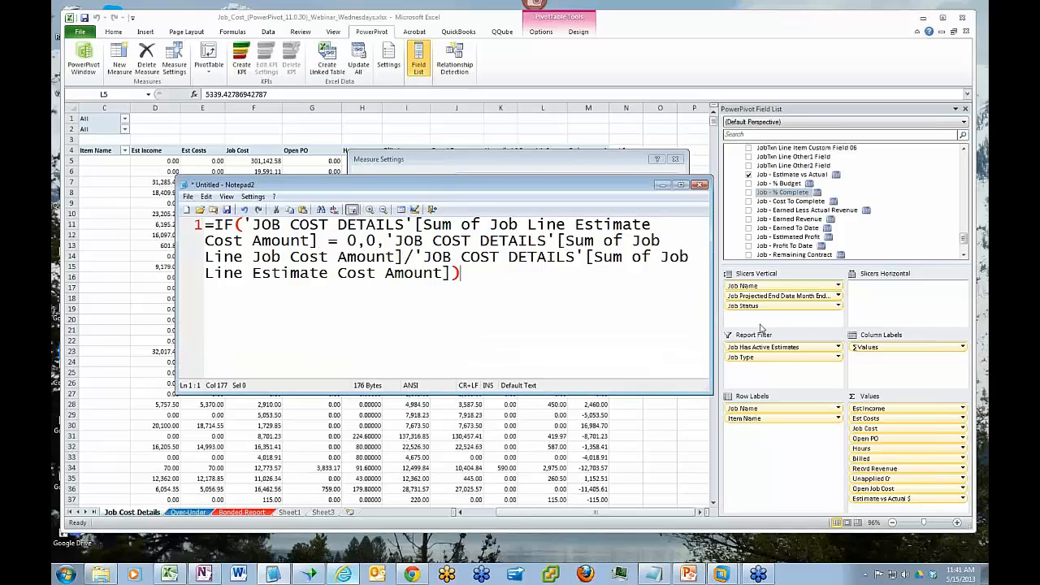
{"action": "left_click_drag", "start_coordinate": [711, 315], "coordinate": [875, 299]}
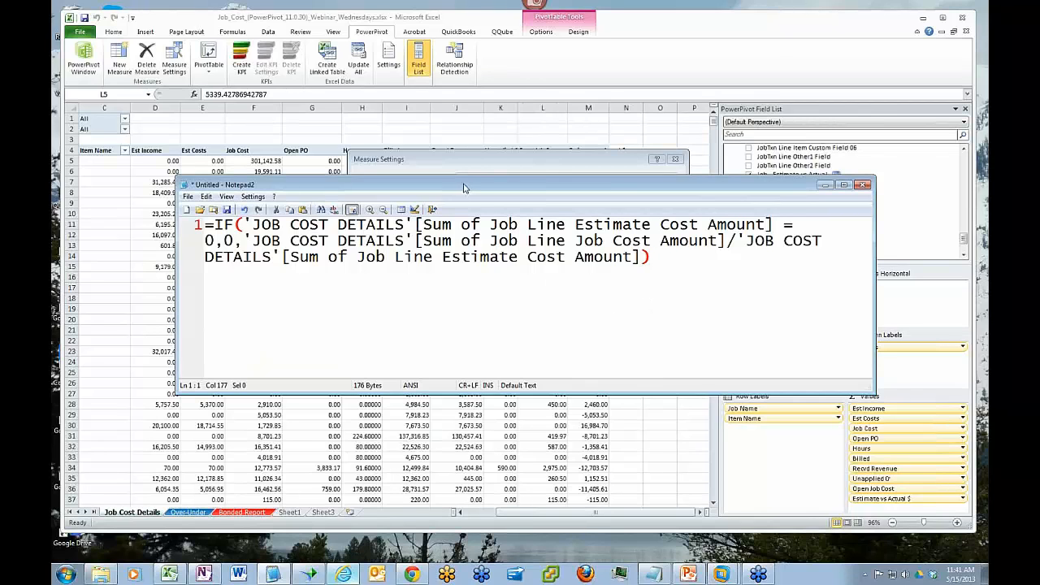
{"action": "left_click_drag", "start_coordinate": [466, 186], "coordinate": [470, 250]}
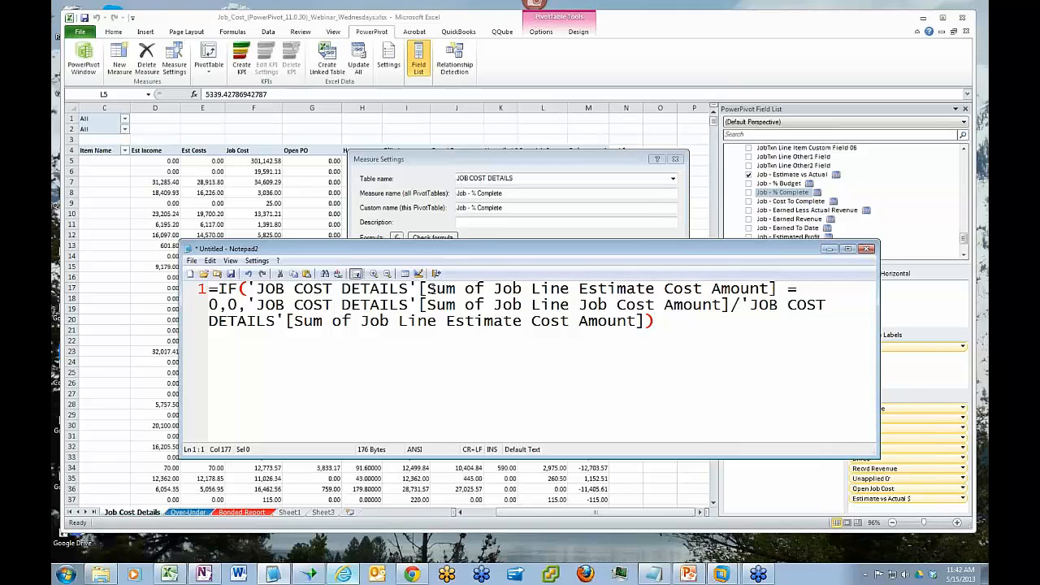
Examine the formula's estimate cost condition, its zero result, and the division of job cost amount by estimate cost amount.
{"action": "left_click_drag", "start_coordinate": [427, 289], "coordinate": [769, 289]}
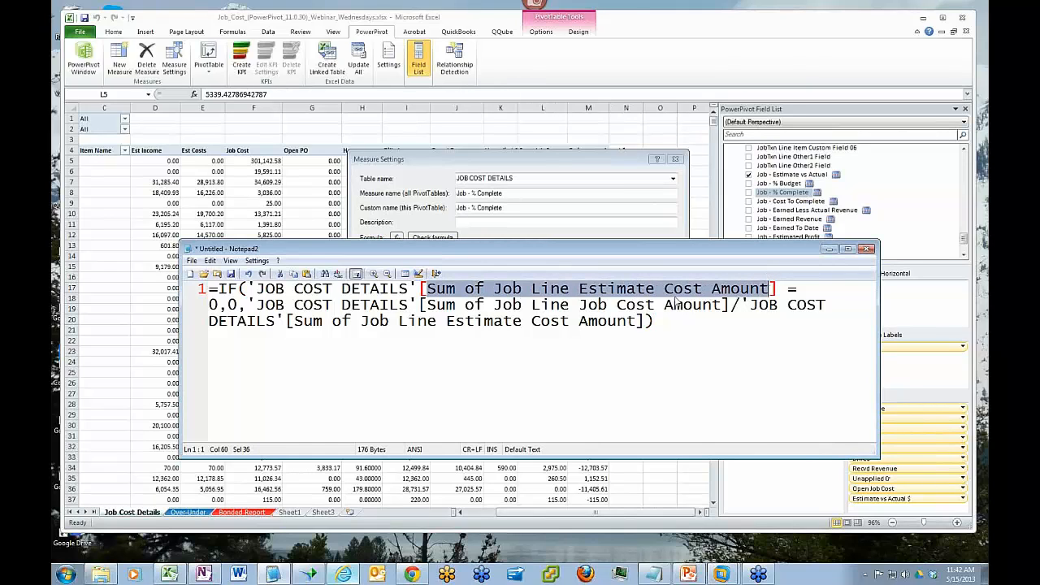
{"action": "left_click", "coordinate": [223, 304]}
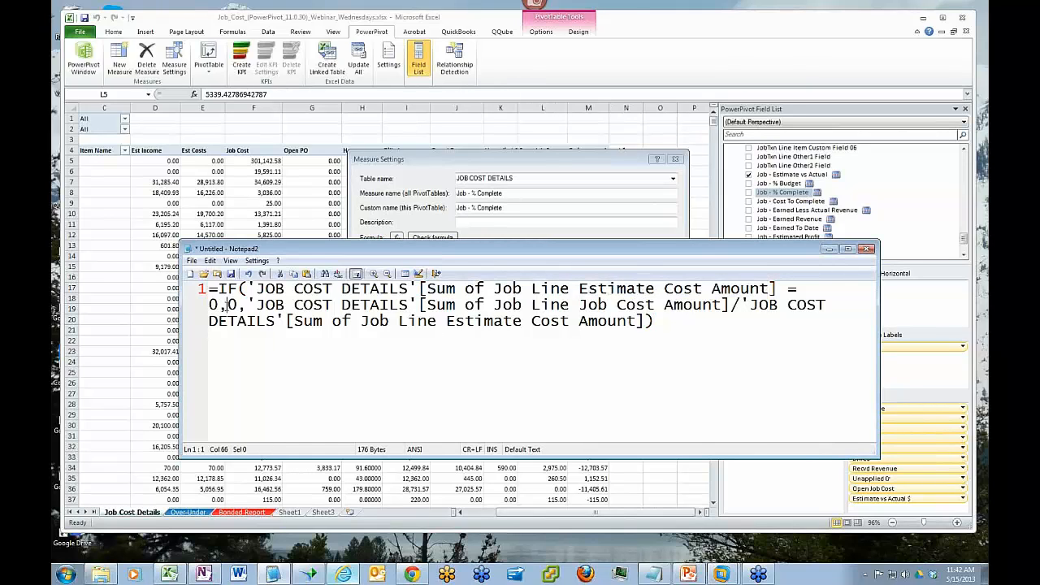
{"action": "left_click_drag", "start_coordinate": [226, 305], "coordinate": [237, 305]}
{"action": "left_click_drag", "start_coordinate": [428, 305], "coordinate": [724, 305]}
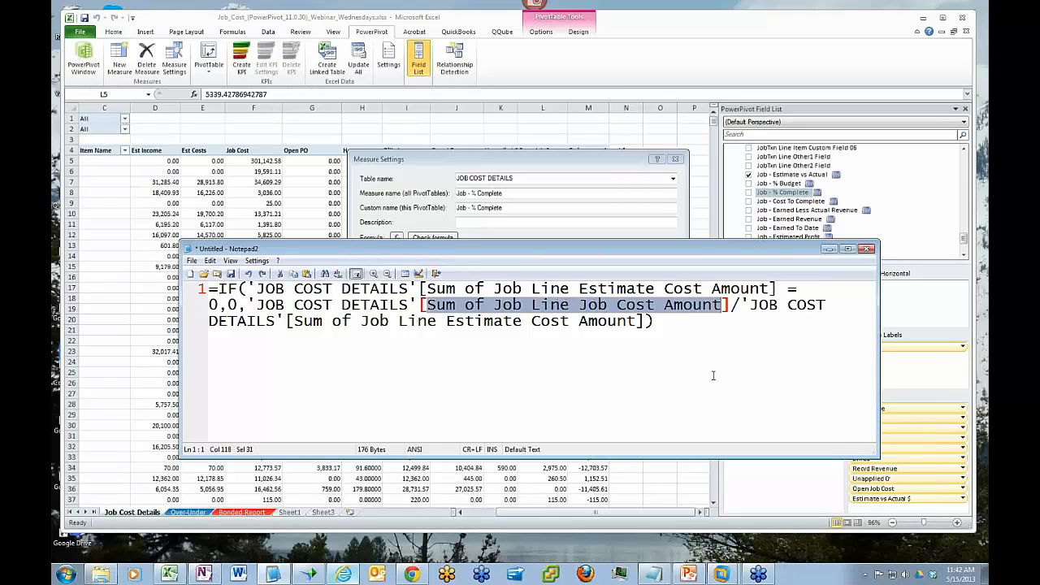
{"action": "left_click_drag", "start_coordinate": [732, 304], "coordinate": [741, 305]}
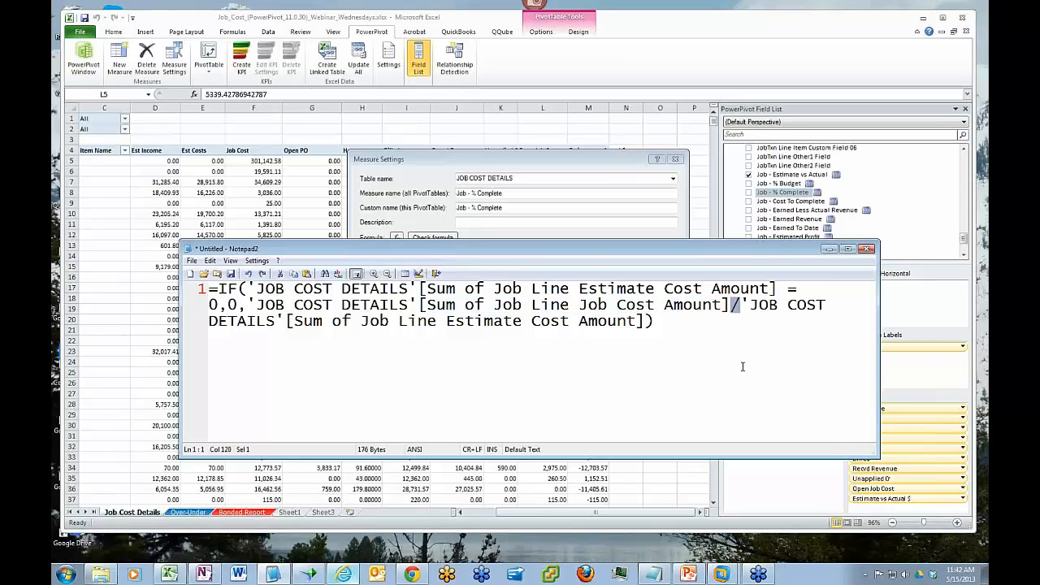
{"action": "left_click_drag", "start_coordinate": [446, 321], "coordinate": [636, 323]}
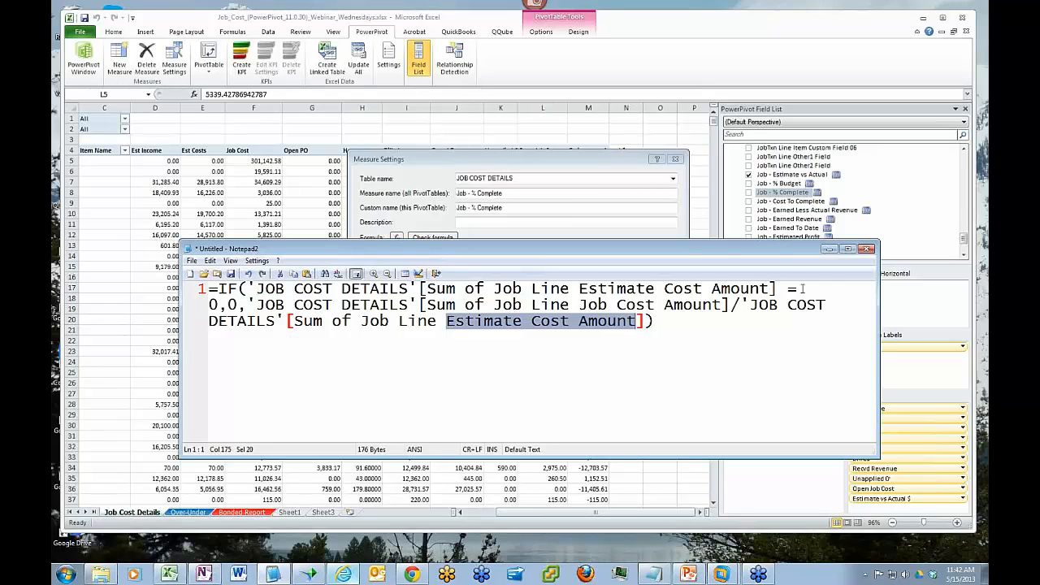
Minimize the Notepad2 document and close the Job - % Complete measure's settings without changes.
{"action": "left_click", "coordinate": [865, 249]}
{"action": "key", "text": "Escape"}
{"action": "left_click_drag", "start_coordinate": [254, 288], "coordinate": [777, 289]}
{"action": "left_click", "coordinate": [829, 249]}
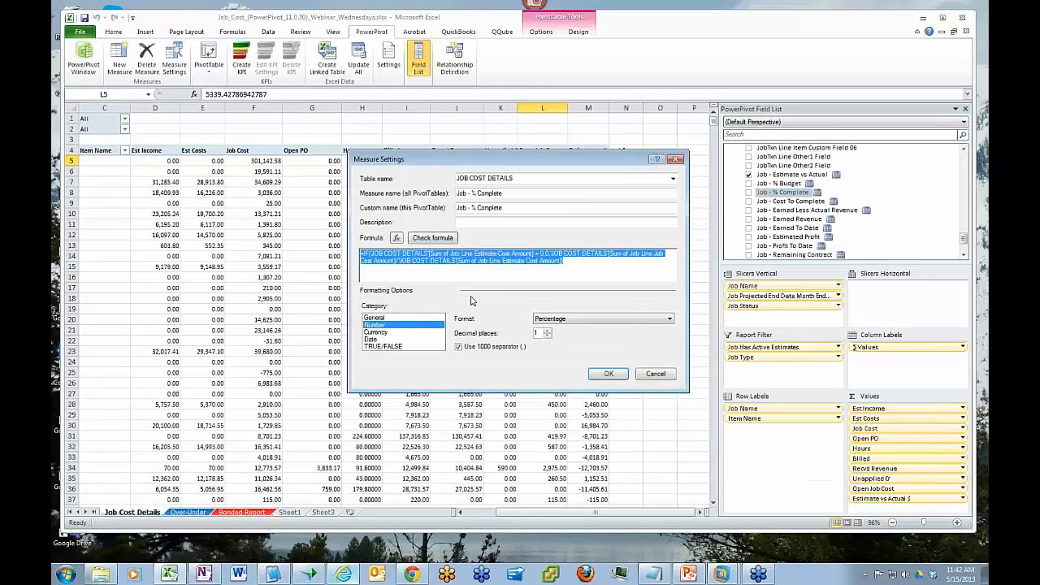
{"action": "left_click", "coordinate": [572, 263]}
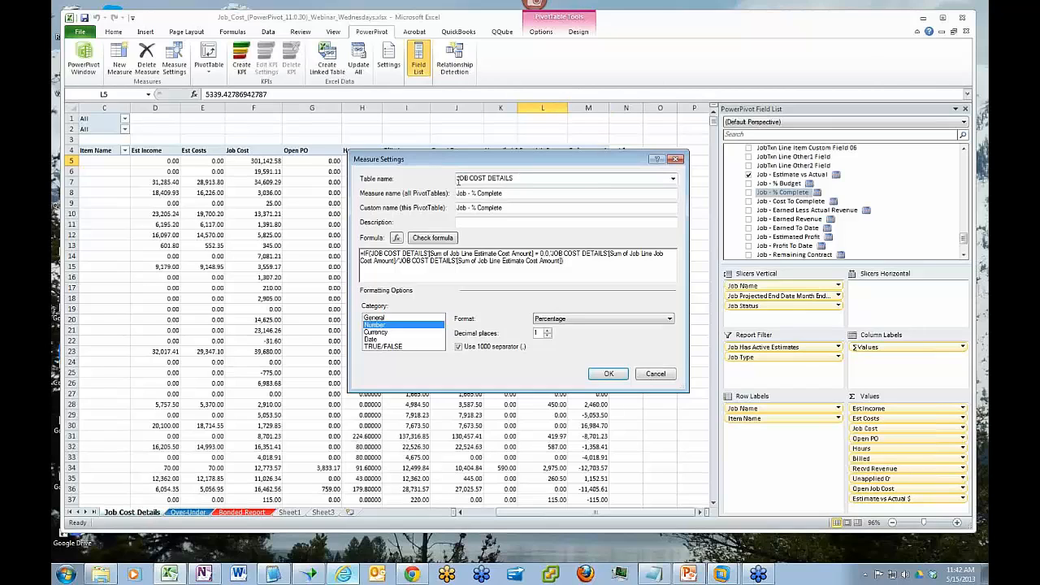
{"action": "left_click", "coordinate": [648, 373]}
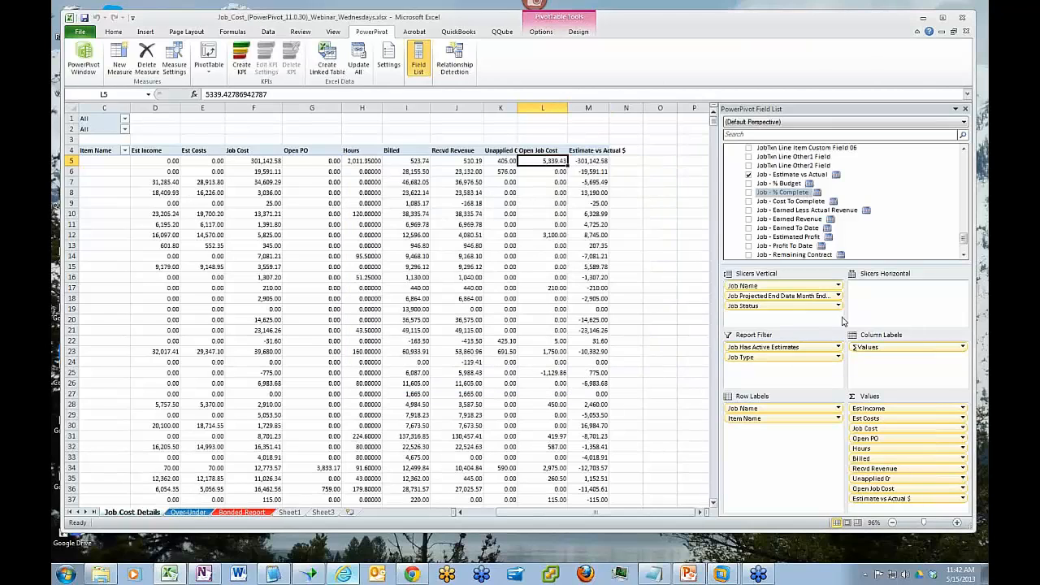
Add the Job - % Complete measure to the pivot table's values after Estimate vs Actual $ and select its first value cell.
{"action": "left_click_drag", "start_coordinate": [797, 193], "coordinate": [904, 511]}
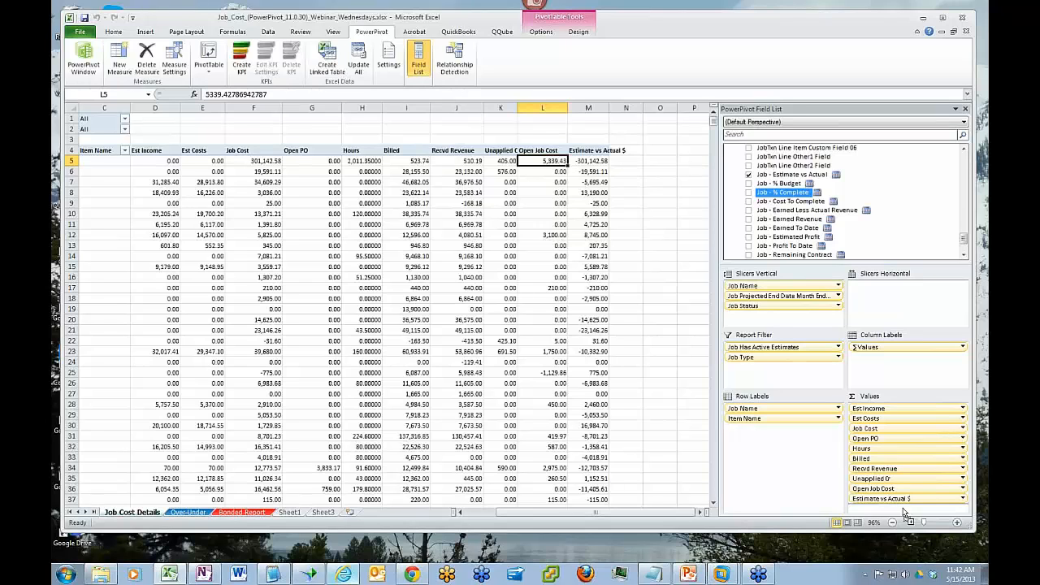
{"action": "left_click_drag", "start_coordinate": [903, 510], "coordinate": [905, 512]}
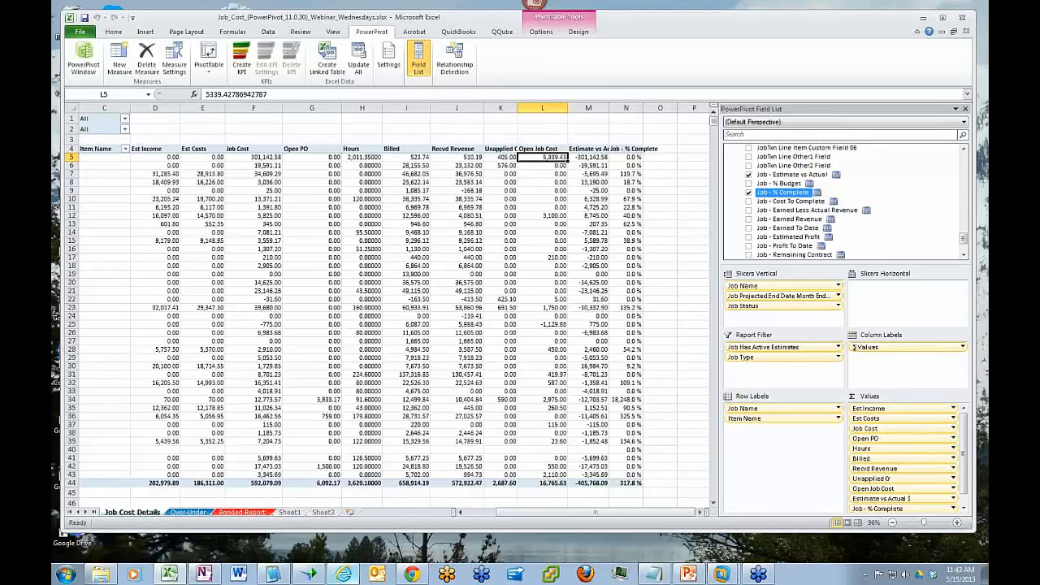
{"action": "left_click", "coordinate": [634, 157]}
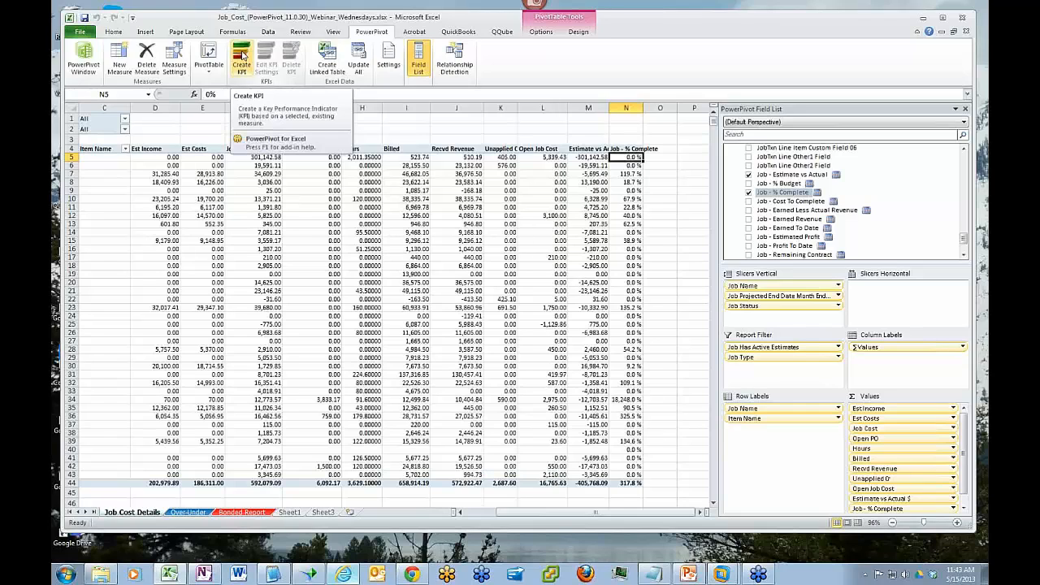
Create a KPI based on the Job - % Complete measure with an absolute target value of 1.
{"action": "left_click", "coordinate": [241, 57]}
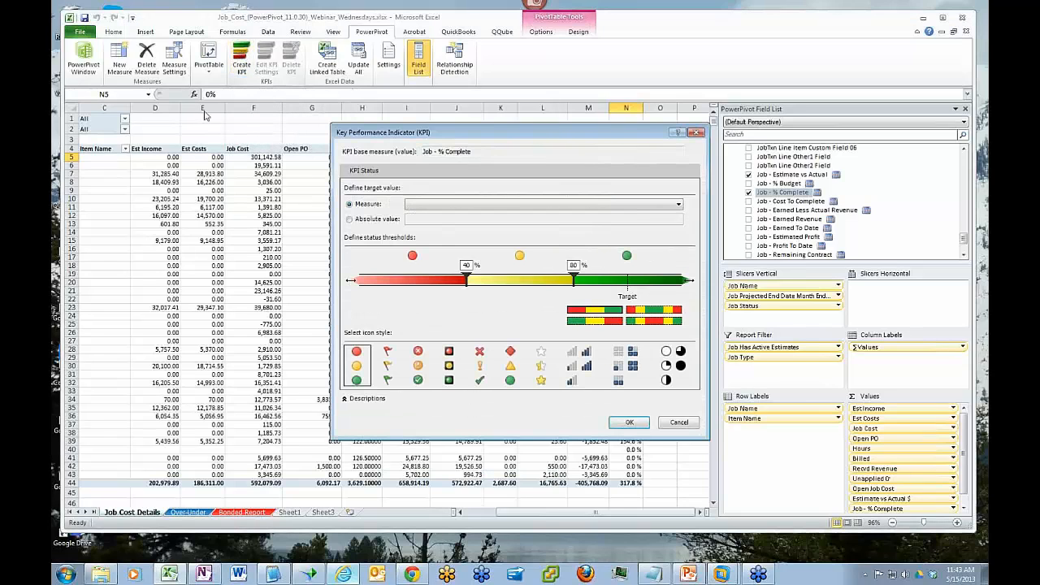
{"action": "left_click", "coordinate": [349, 219]}
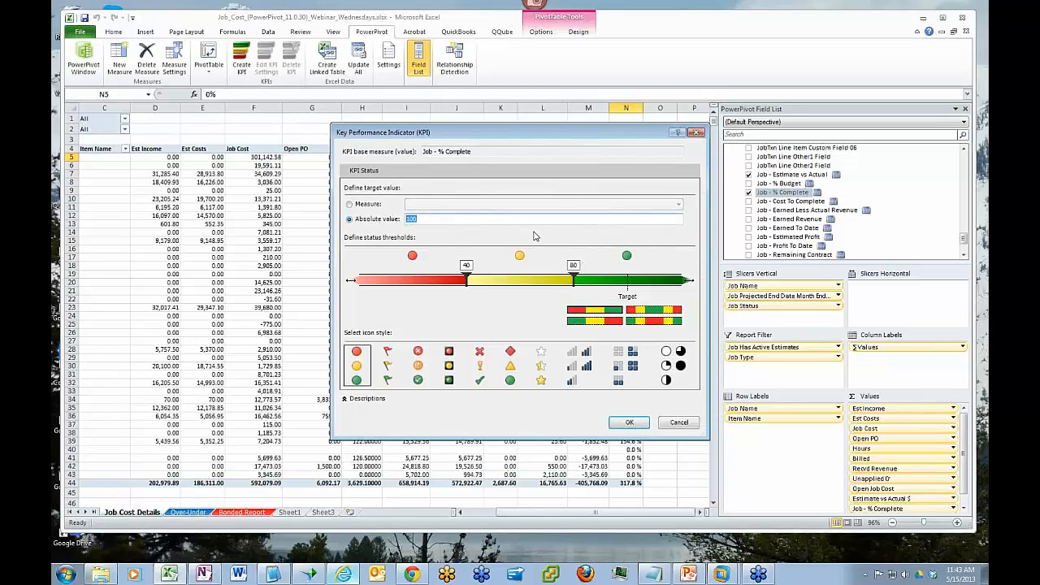
{"action": "type", "text": "1"}
{"action": "left_click", "coordinate": [631, 422]}
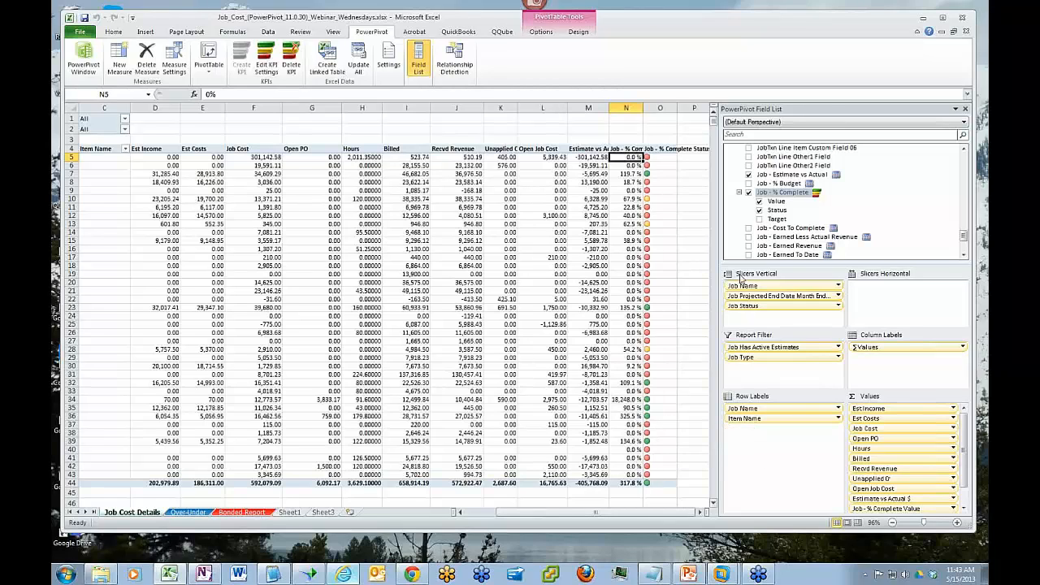
Sort the pivot table by the Job - % Complete values from smallest to largest.
{"action": "right_click", "coordinate": [633, 157]}
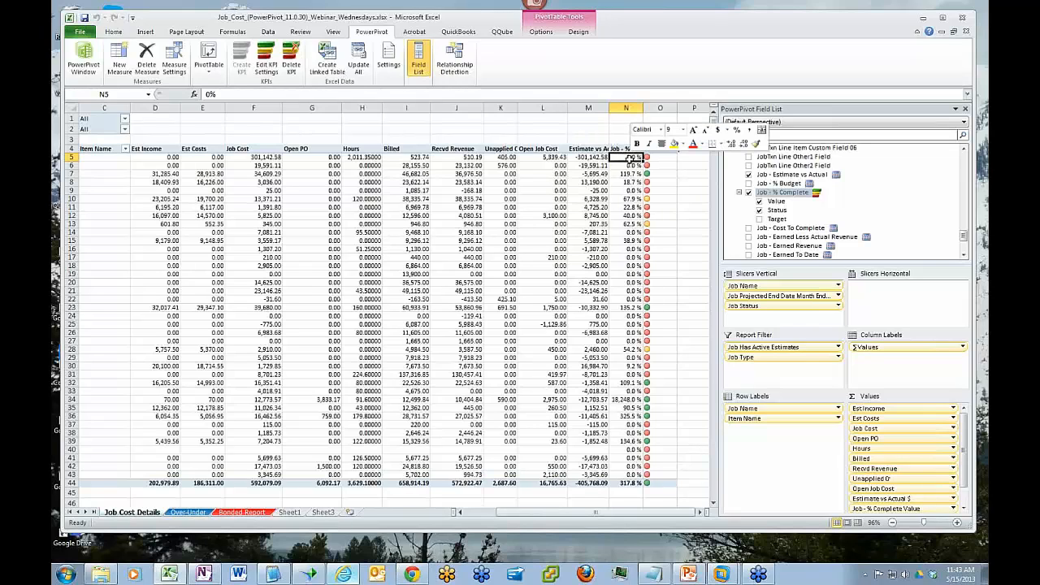
{"action": "mouse_move", "coordinate": [662, 221]}
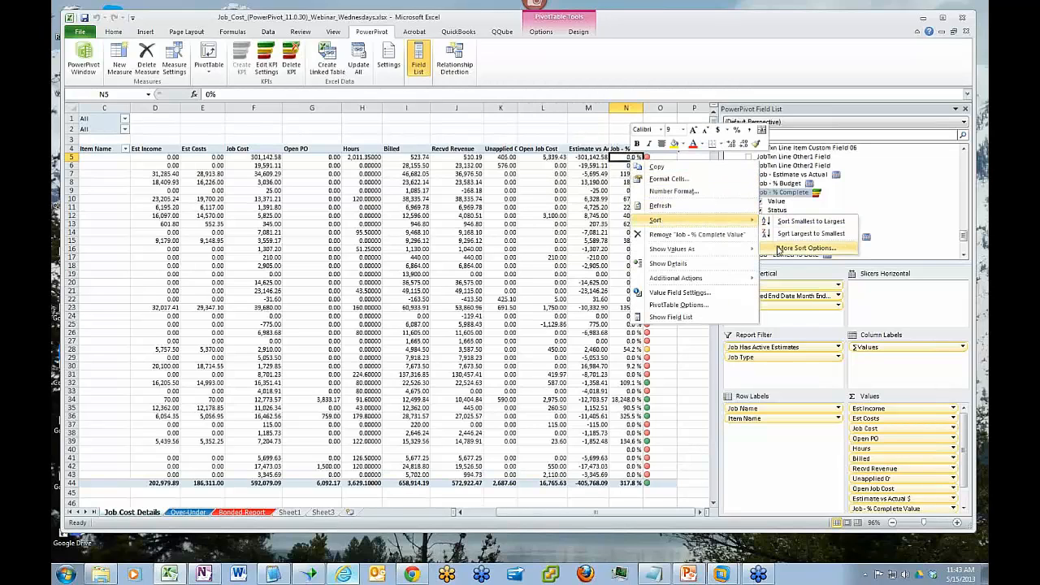
{"action": "left_click", "coordinate": [787, 224]}
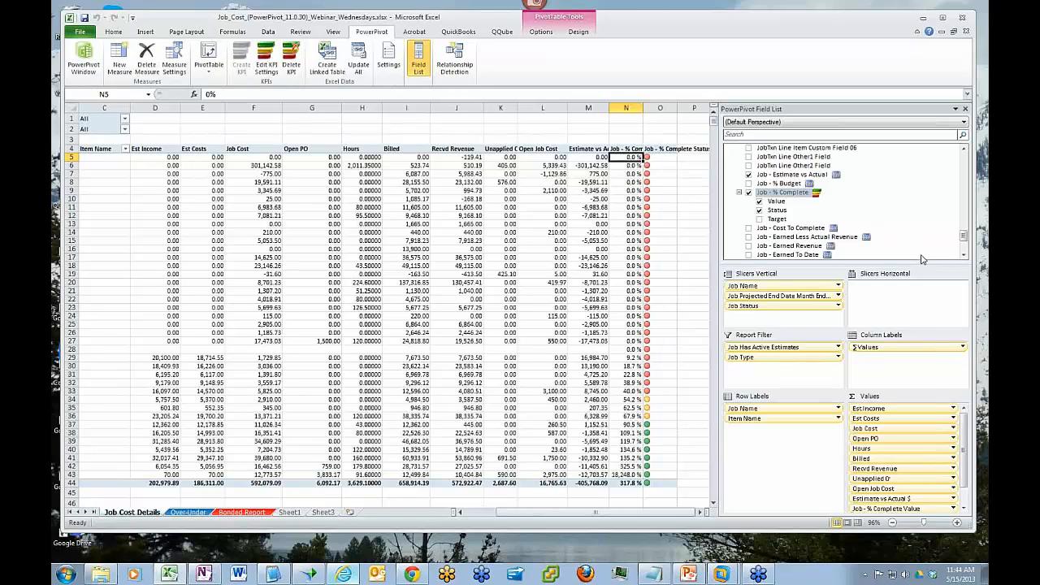
Remove the Status and Value fields of the Job - % Complete KPI from the pivot table's values.
{"action": "scroll", "coordinate": [907, 511], "scroll_direction": "down", "scroll_amount": 1}
{"action": "left_click_drag", "start_coordinate": [907, 499], "coordinate": [910, 237]}
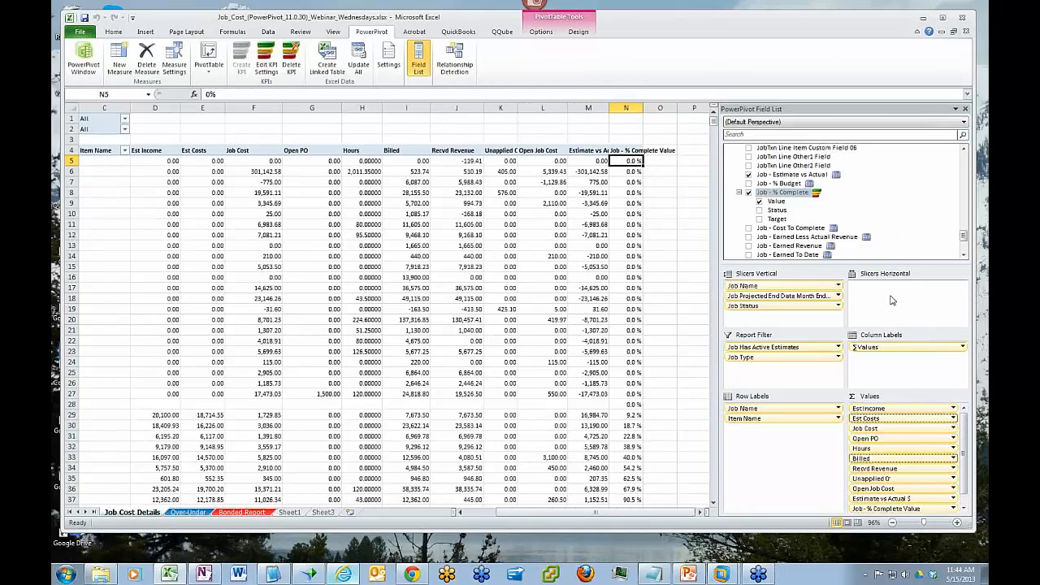
{"action": "left_click", "coordinate": [759, 202]}
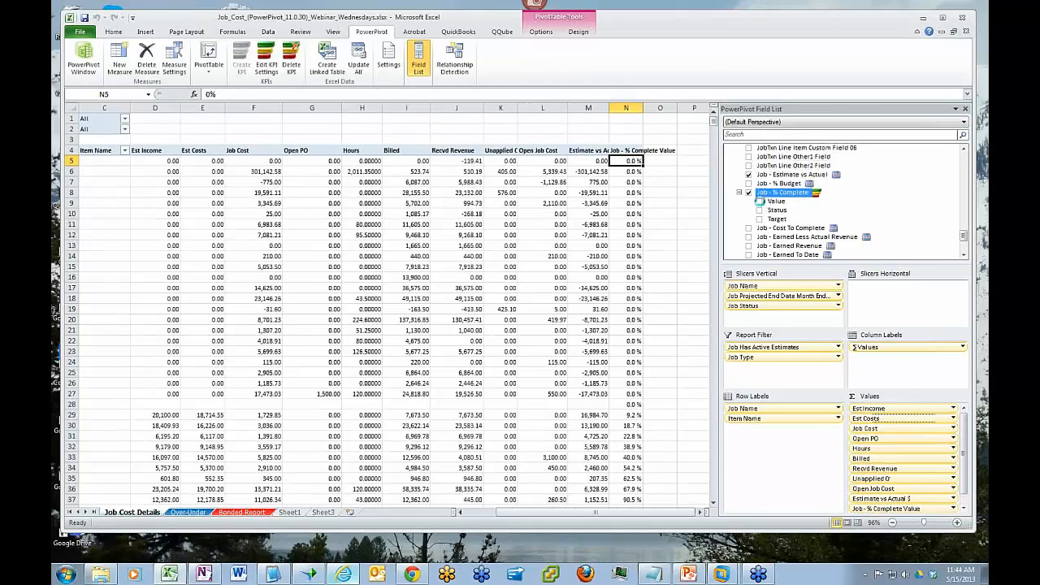
Remove the Job Name slicer and add the Job Active field from the Job table as a report filter.
{"action": "mouse_move", "coordinate": [622, 513]}
{"action": "left_mouse_down"}
{"action": "mouse_move", "coordinate": [674, 517]}
{"action": "mouse_move", "coordinate": [605, 521]}
{"action": "left_mouse_up"}
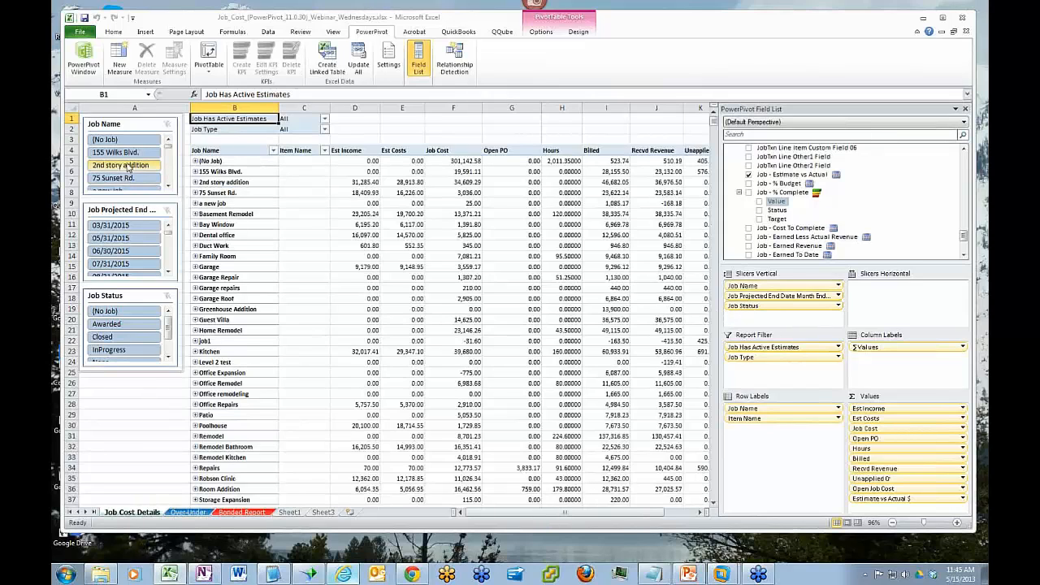
{"action": "left_click_drag", "start_coordinate": [766, 307], "coordinate": [845, 199]}
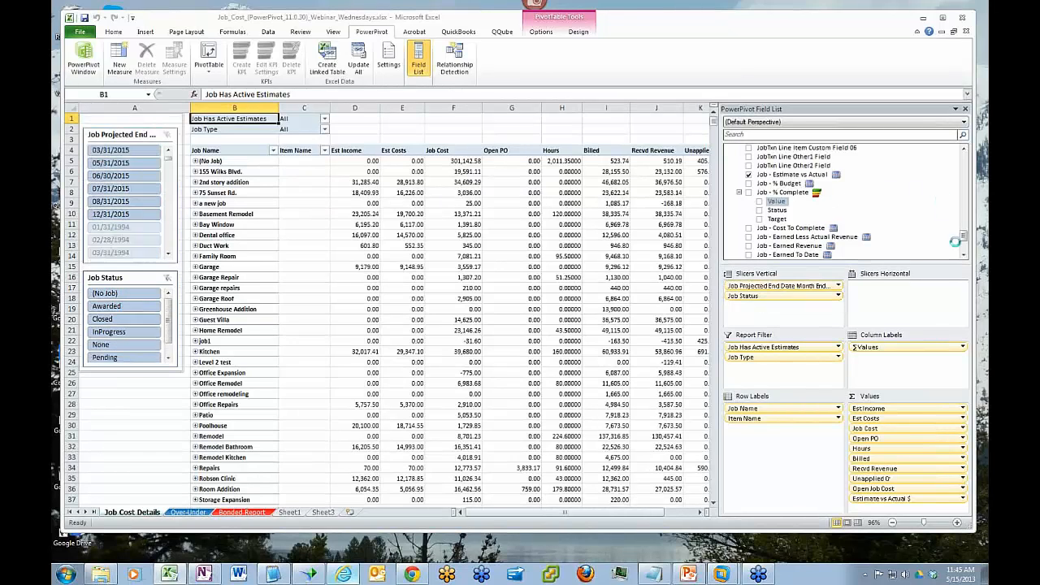
{"action": "left_click_drag", "start_coordinate": [963, 235], "coordinate": [962, 183]}
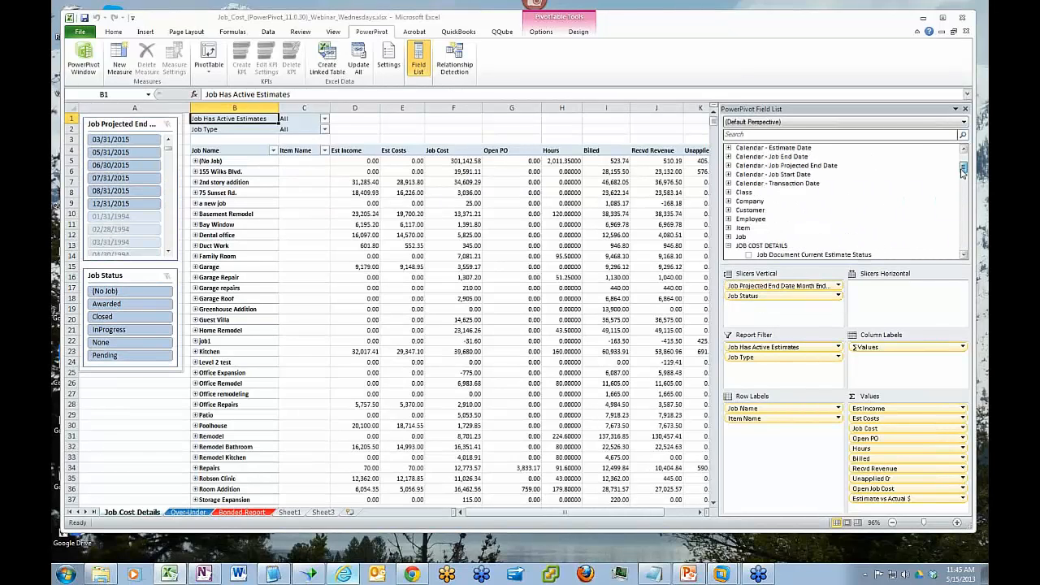
{"action": "left_click", "coordinate": [732, 247]}
{"action": "left_click", "coordinate": [730, 247]}
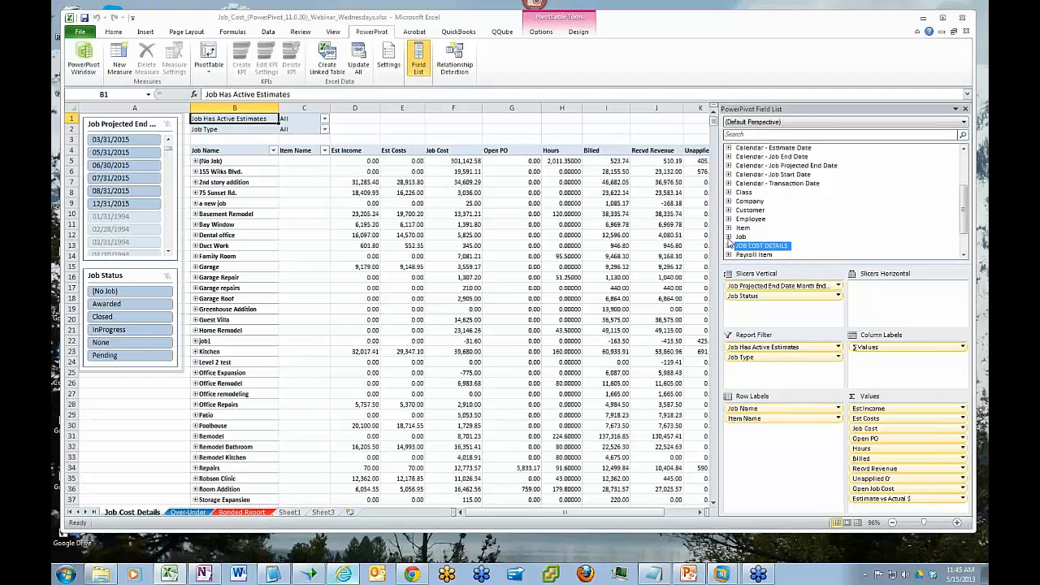
{"action": "left_click", "coordinate": [729, 236]}
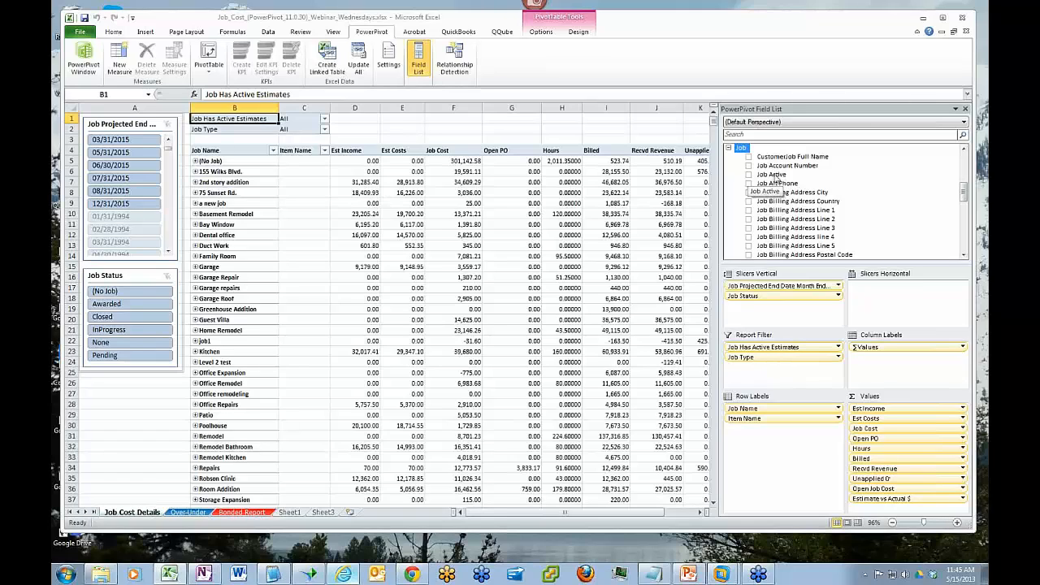
{"action": "left_click_drag", "start_coordinate": [775, 175], "coordinate": [771, 374]}
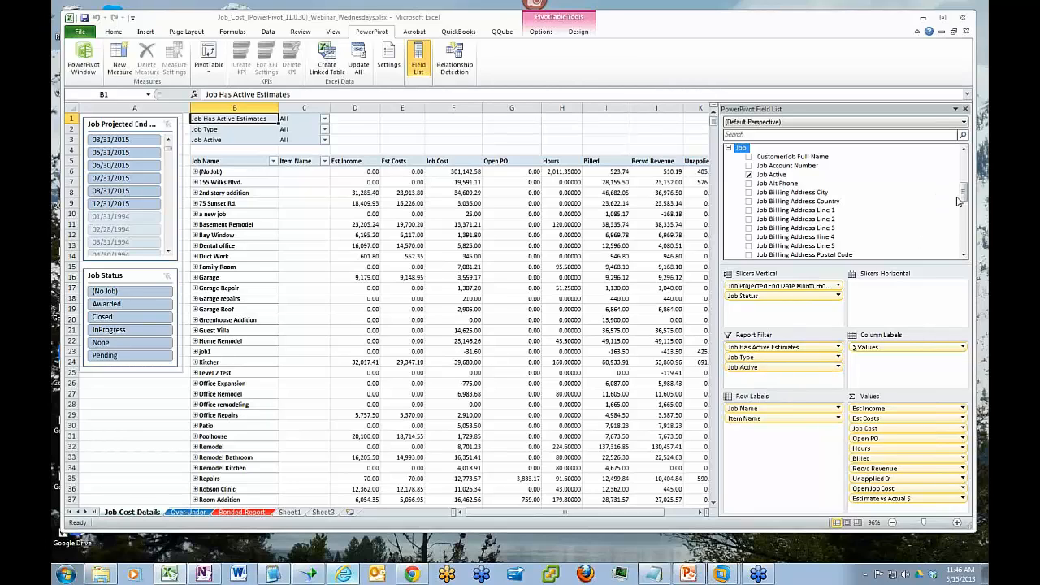
Add Job Name as a vertical slicer below Job Status and filter the pivot table to 2nd story addition.
{"action": "left_click_drag", "start_coordinate": [965, 195], "coordinate": [968, 226]}
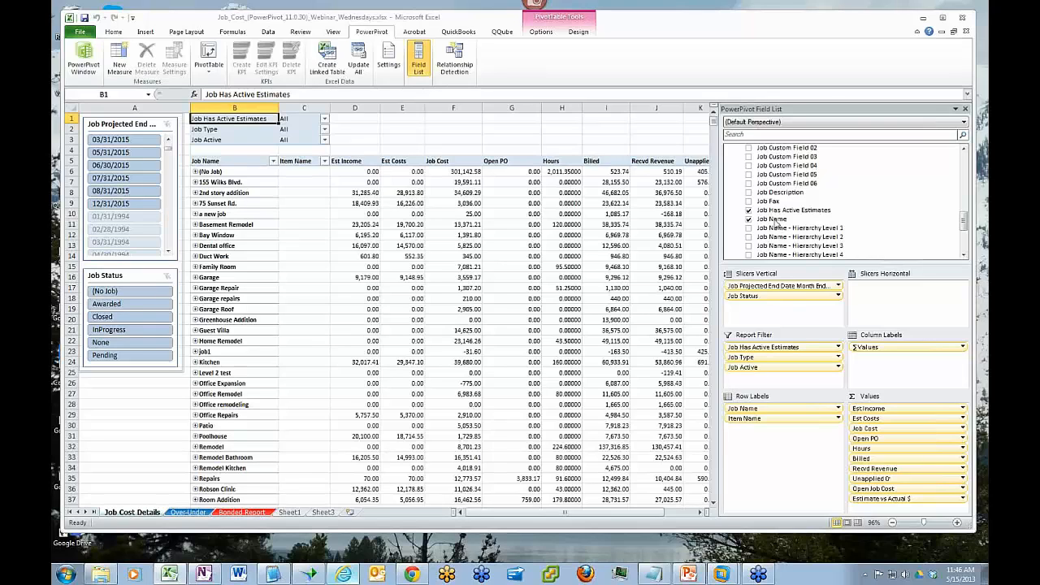
{"action": "left_click_drag", "start_coordinate": [776, 219], "coordinate": [778, 306]}
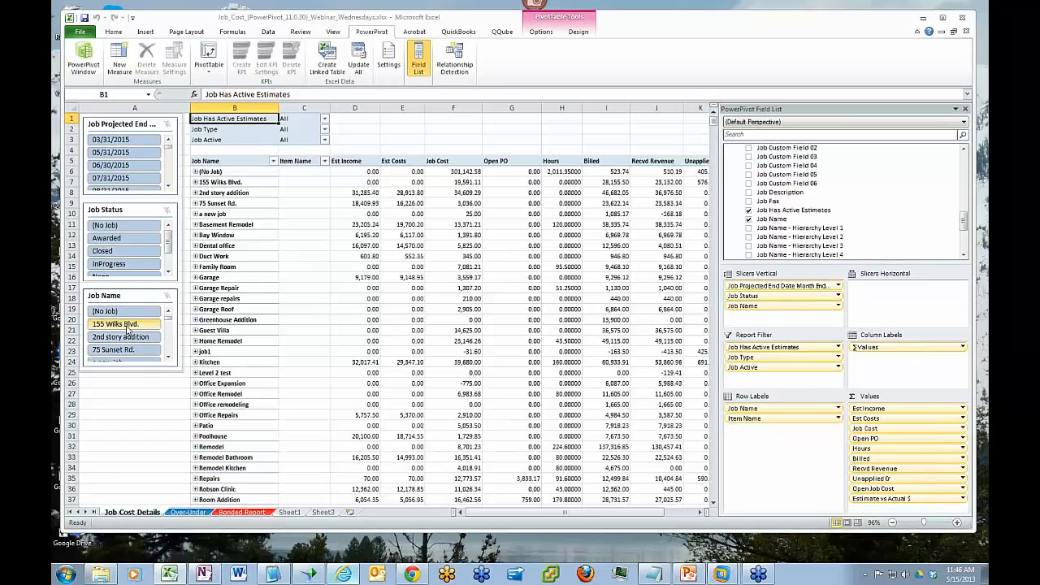
{"action": "left_click", "coordinate": [169, 358]}
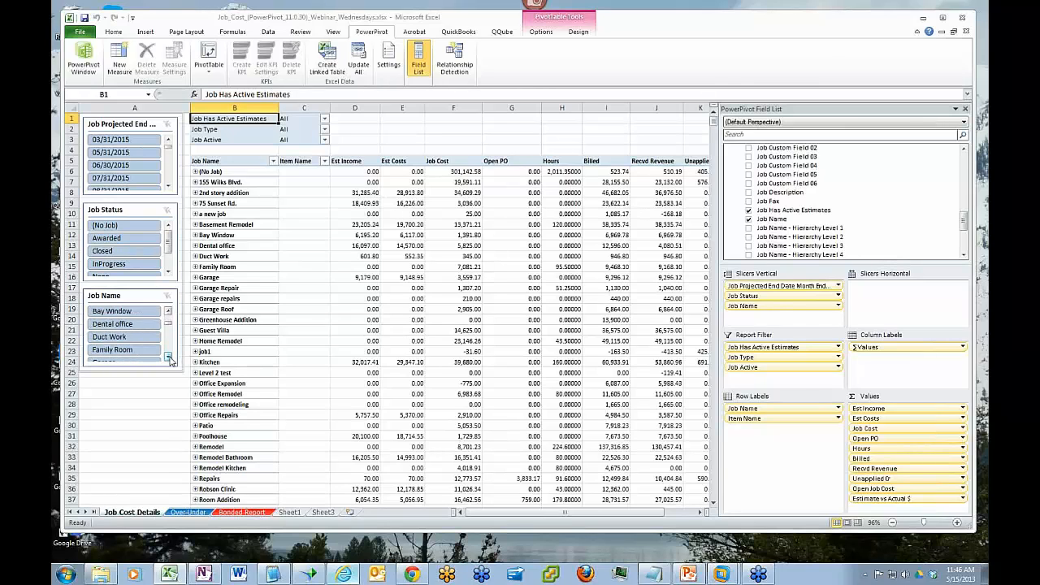
{"action": "left_click", "coordinate": [168, 312]}
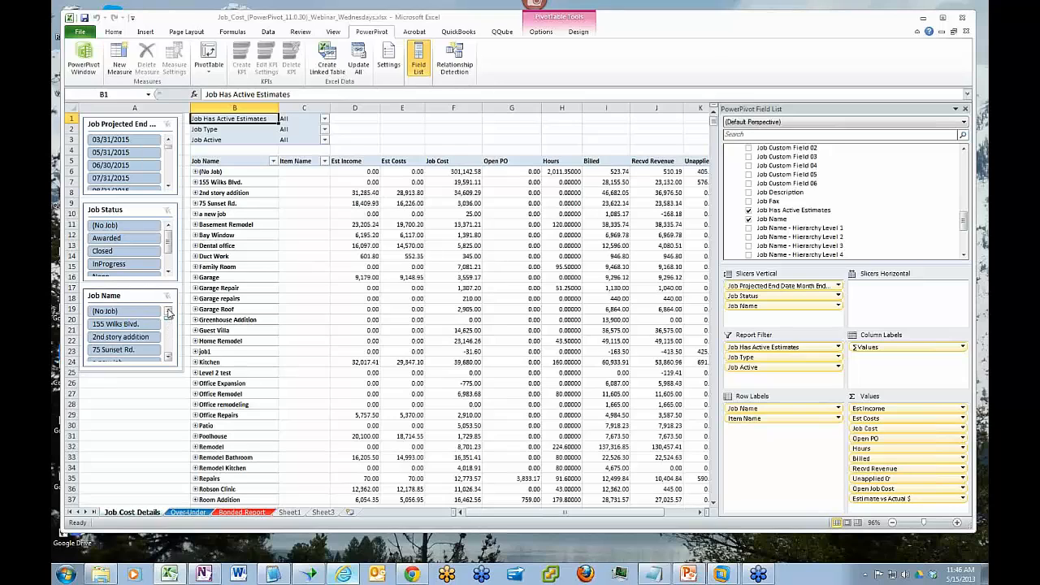
{"action": "left_click", "coordinate": [132, 339]}
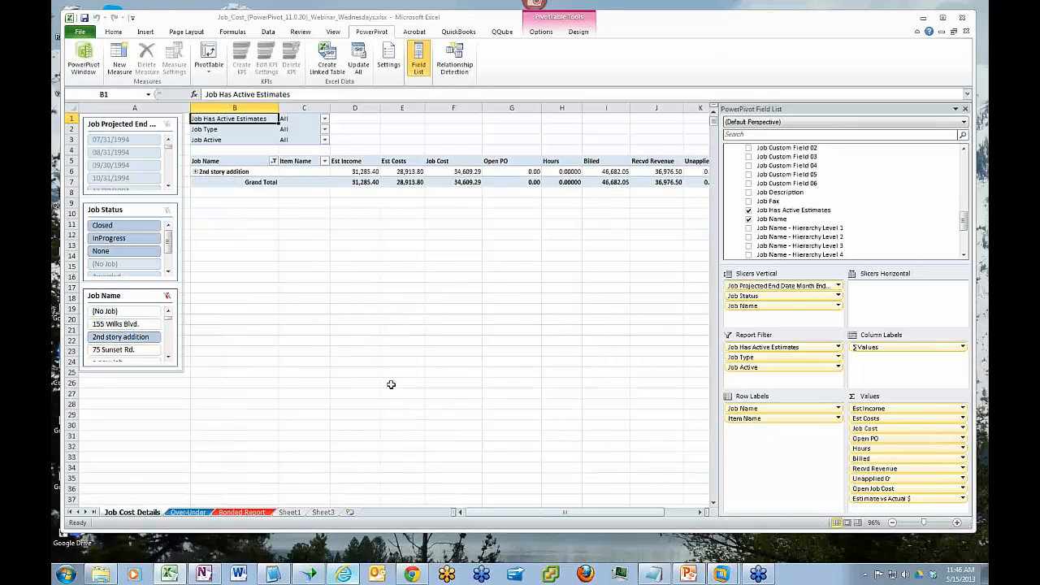
Clear the Job Name slicer's filter and show only InProgress jobs with the Job Status slicer.
{"action": "left_click_drag", "start_coordinate": [718, 274], "coordinate": [842, 274]}
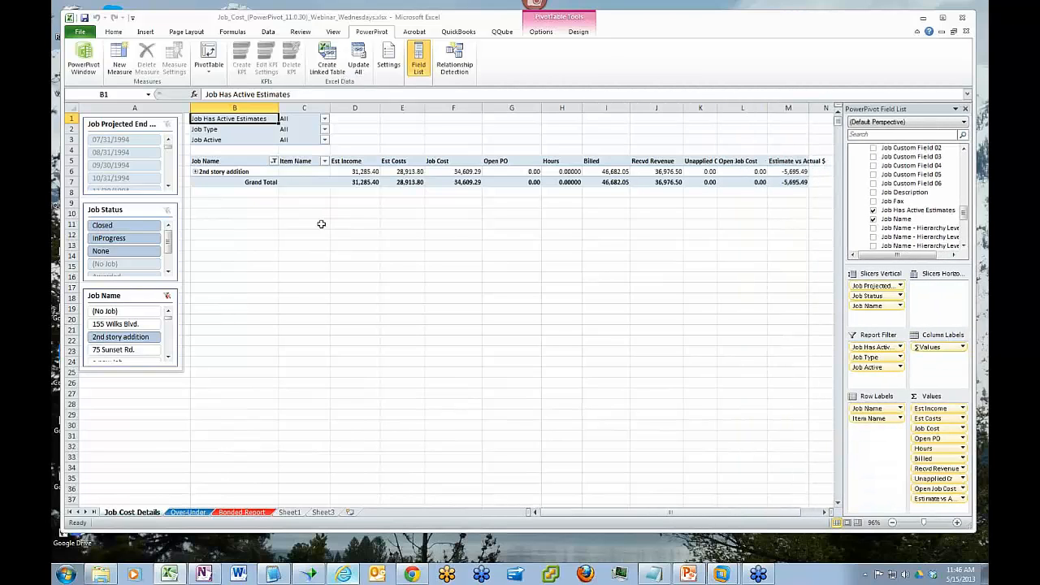
{"action": "left_click", "coordinate": [167, 296]}
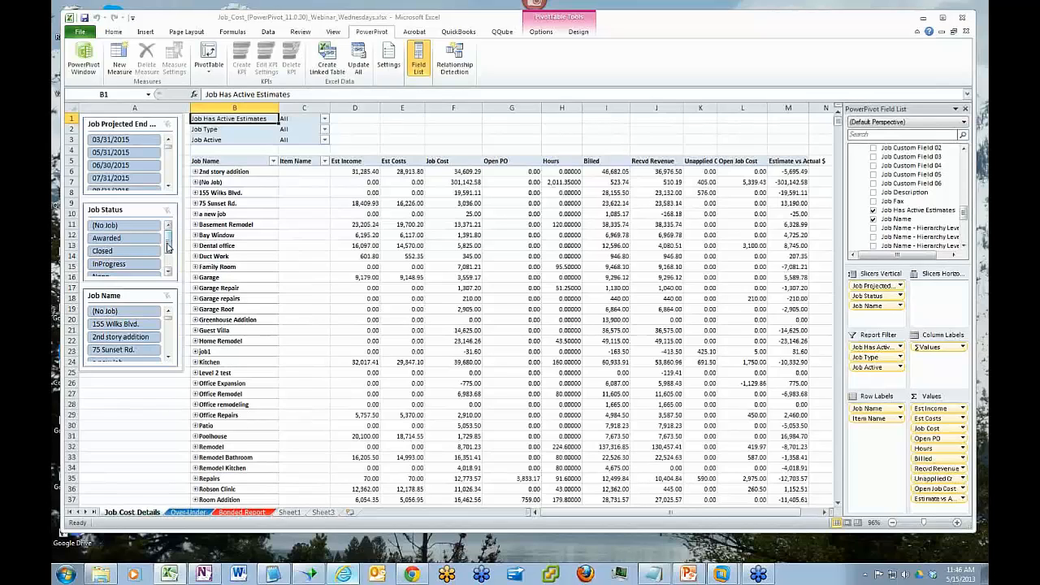
{"action": "left_click_drag", "start_coordinate": [168, 247], "coordinate": [168, 255]}
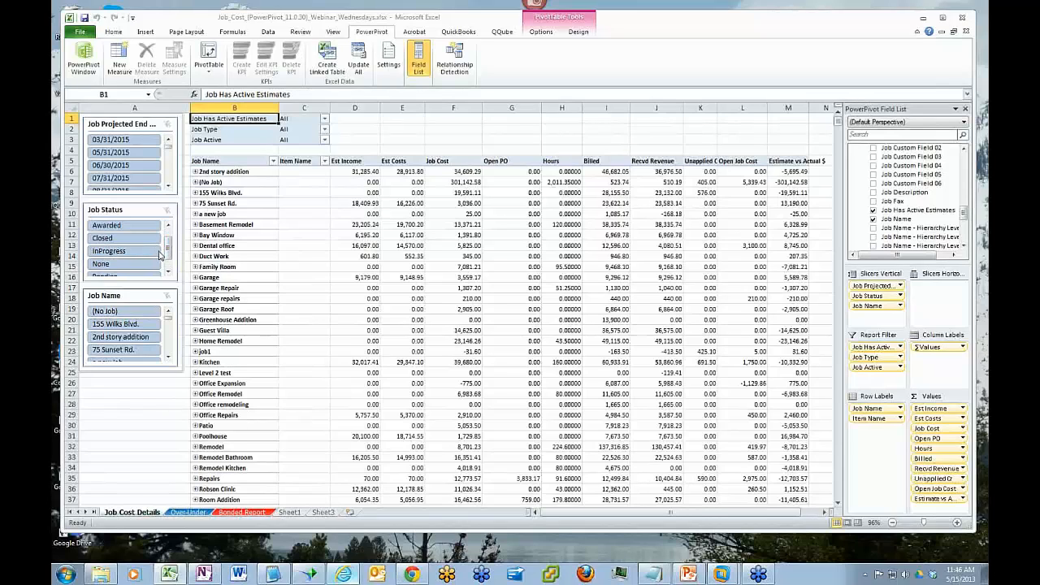
{"action": "left_click", "coordinate": [109, 251]}
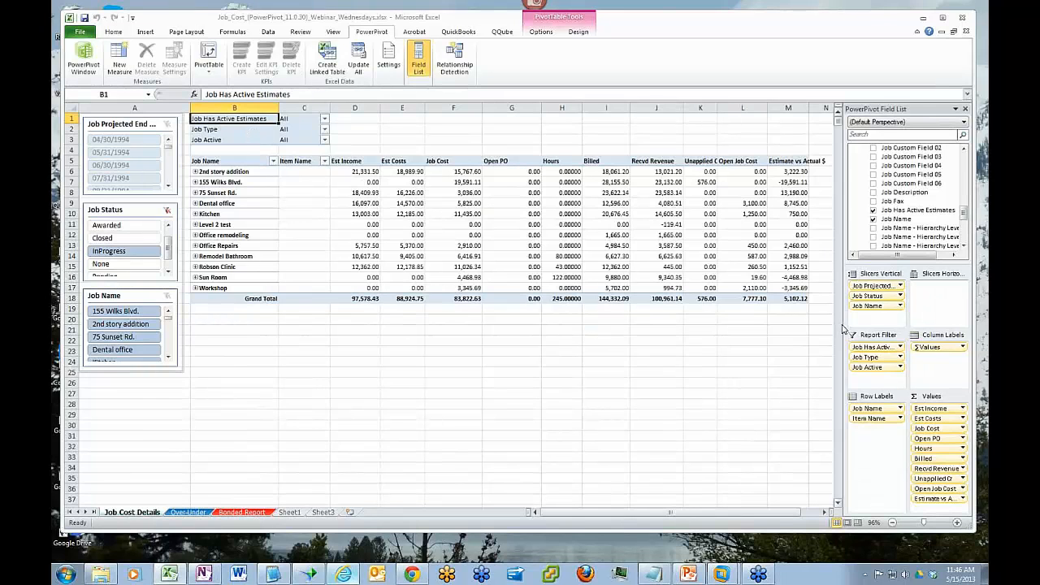
Widen the PowerPivot Field List and look at the Job Active report filter's choices without applying any.
{"action": "left_click_drag", "start_coordinate": [842, 329], "coordinate": [781, 333]}
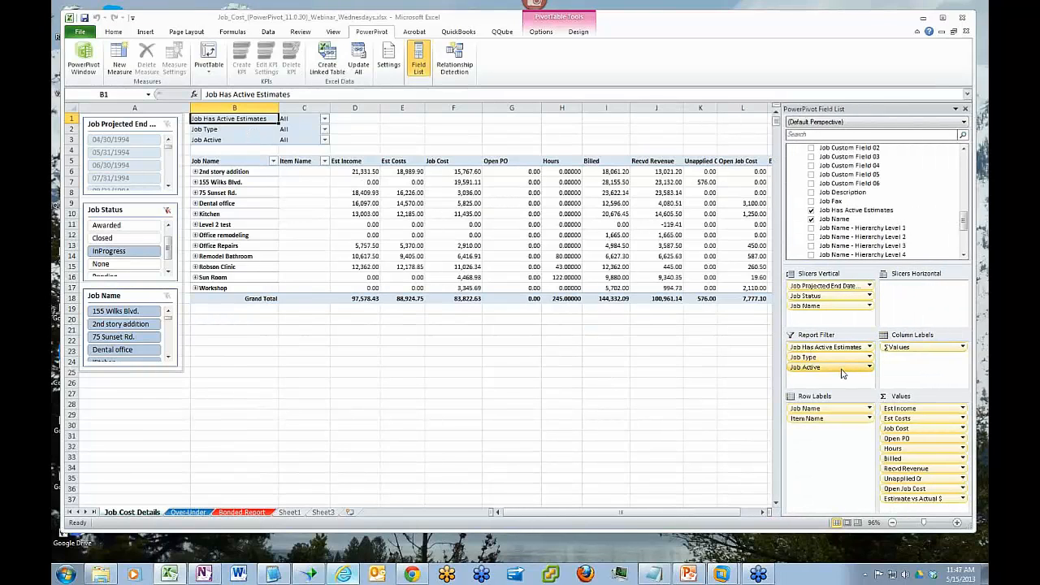
{"action": "left_click", "coordinate": [325, 140]}
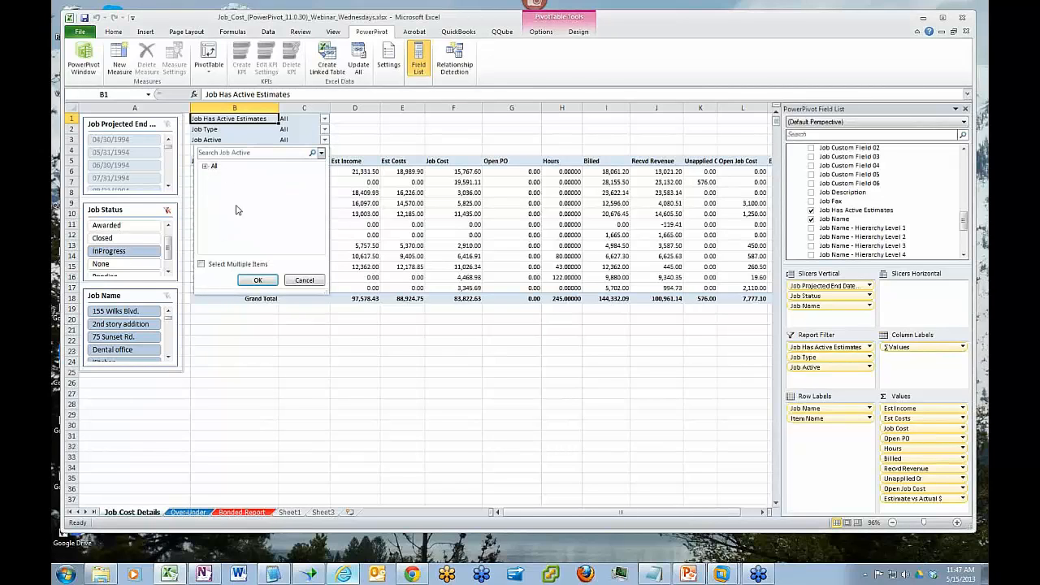
{"action": "left_click", "coordinate": [304, 280]}
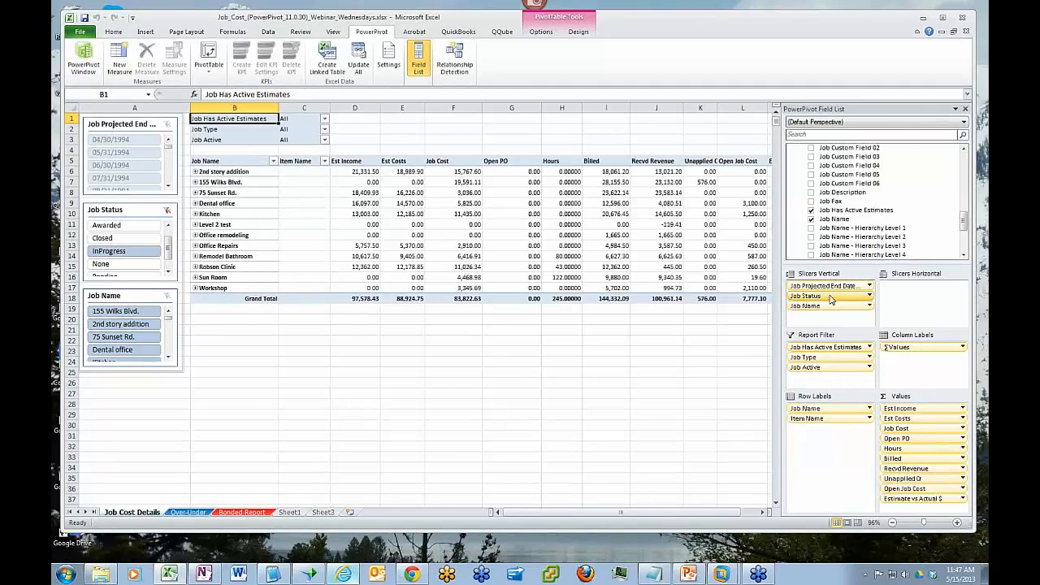
Move Job Status from the vertical slicers to the report filters and filter it to Closed only.
{"action": "left_click_drag", "start_coordinate": [830, 299], "coordinate": [837, 383]}
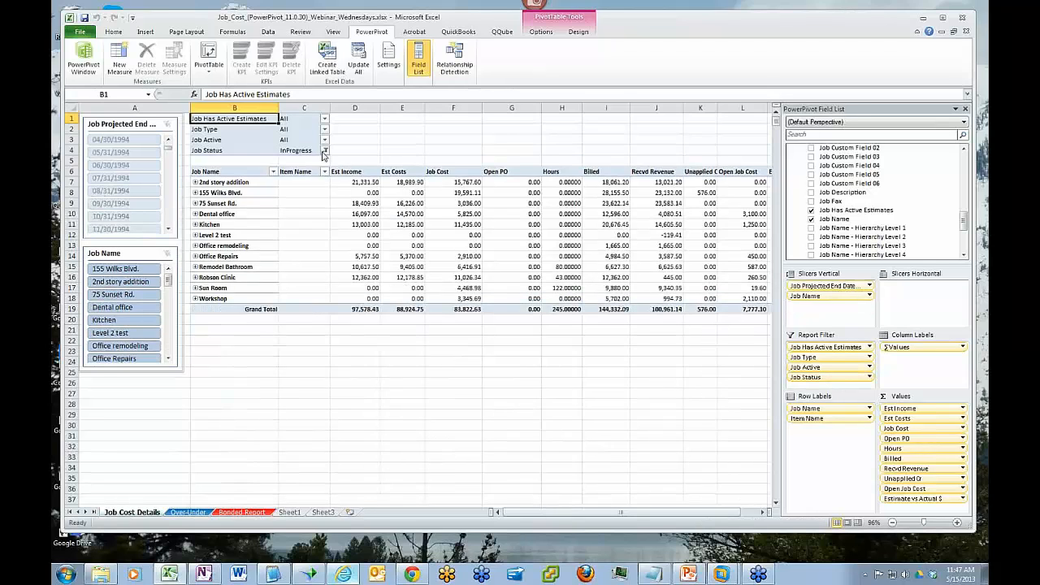
{"action": "left_click", "coordinate": [325, 150]}
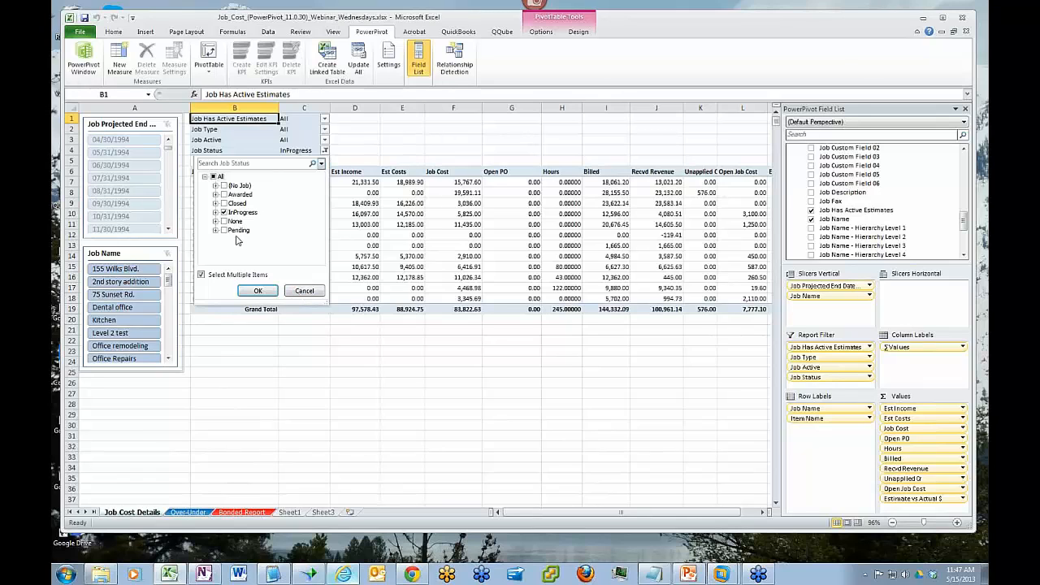
{"action": "left_click", "coordinate": [225, 213]}
{"action": "left_click", "coordinate": [226, 203]}
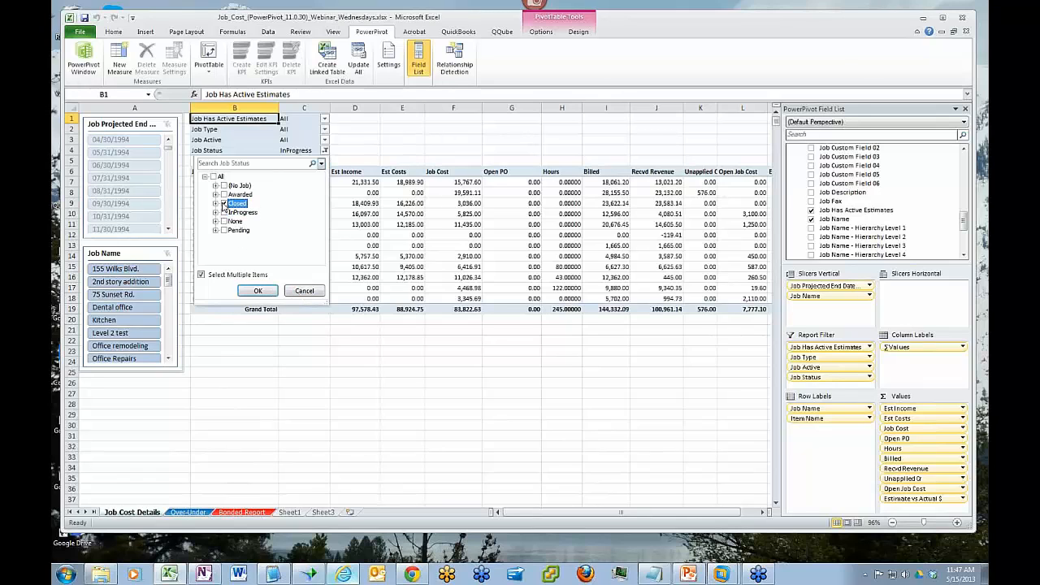
{"action": "left_click", "coordinate": [257, 291]}
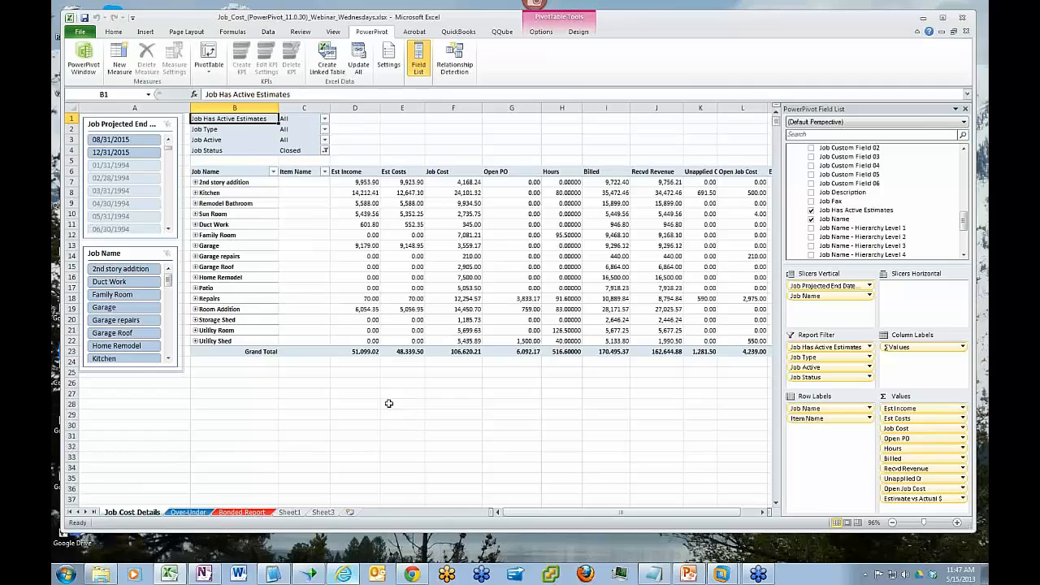
Leave the Job Status filter's selection unchanged and move the field back to the vertical slicers below Job Name.
{"action": "left_click", "coordinate": [325, 151]}
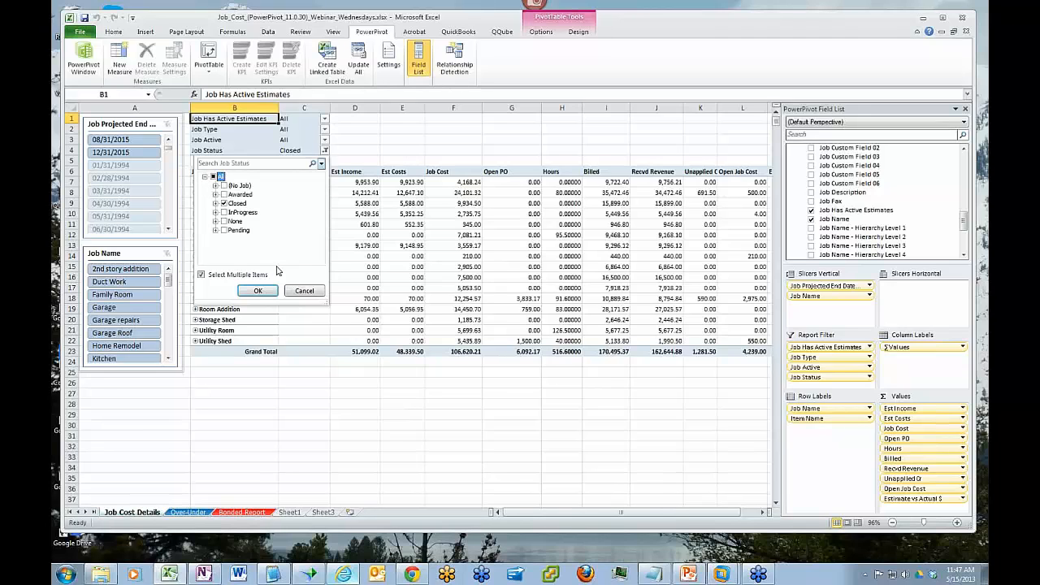
{"action": "left_click", "coordinate": [297, 290]}
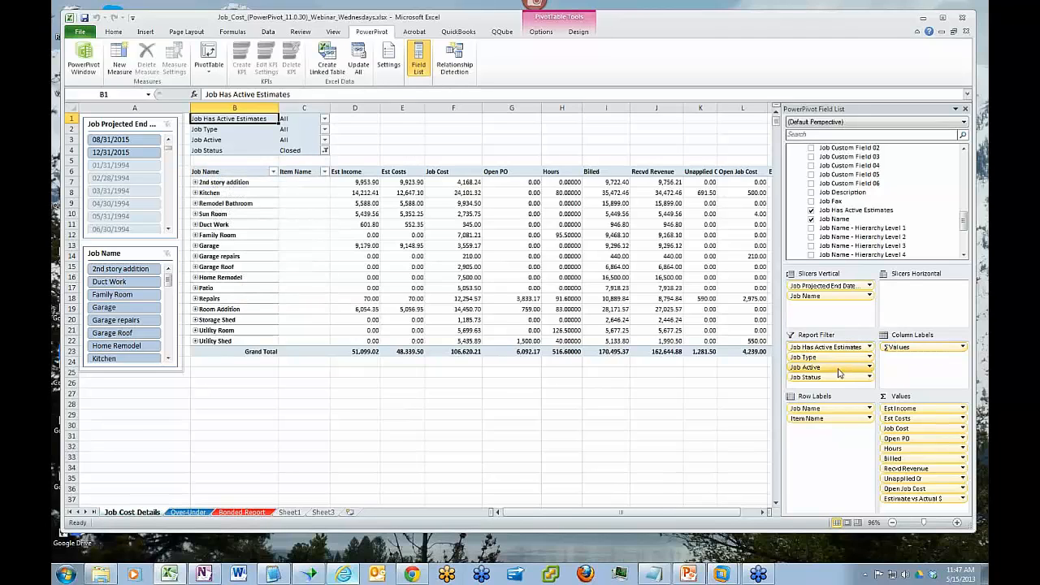
{"action": "left_click_drag", "start_coordinate": [838, 379], "coordinate": [837, 309]}
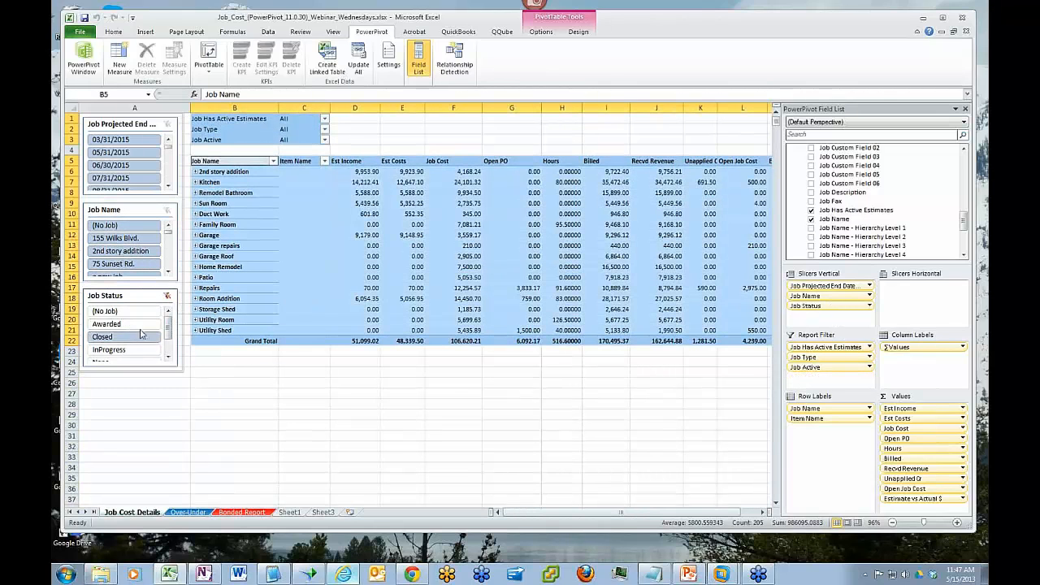
Filter the pivot table to InProgress jobs with the Job Status slicer and clear that slicer's filter again.
{"action": "left_click", "coordinate": [129, 325]}
{"action": "left_click", "coordinate": [117, 349]}
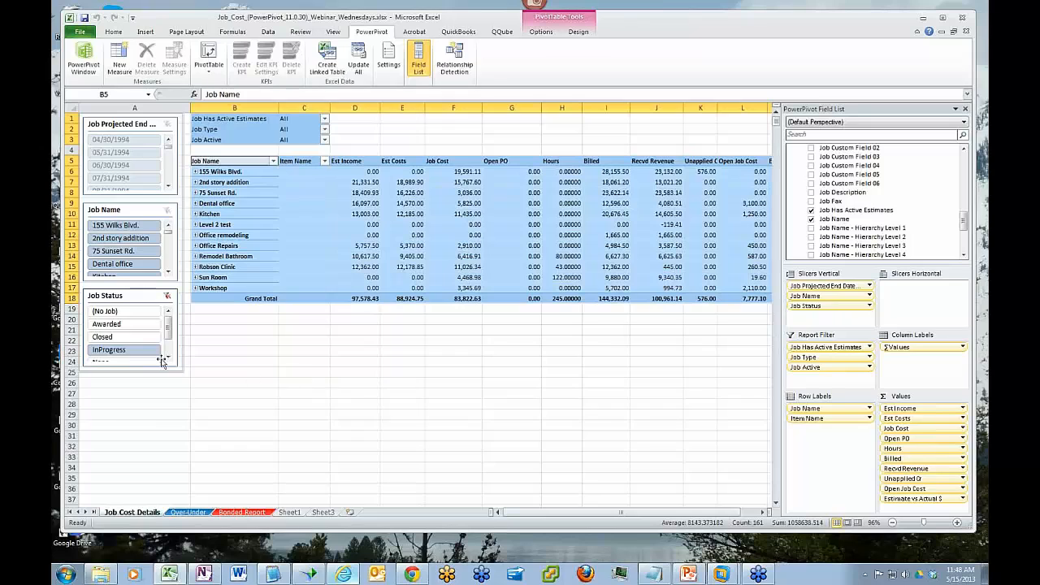
{"action": "left_click", "coordinate": [165, 299]}
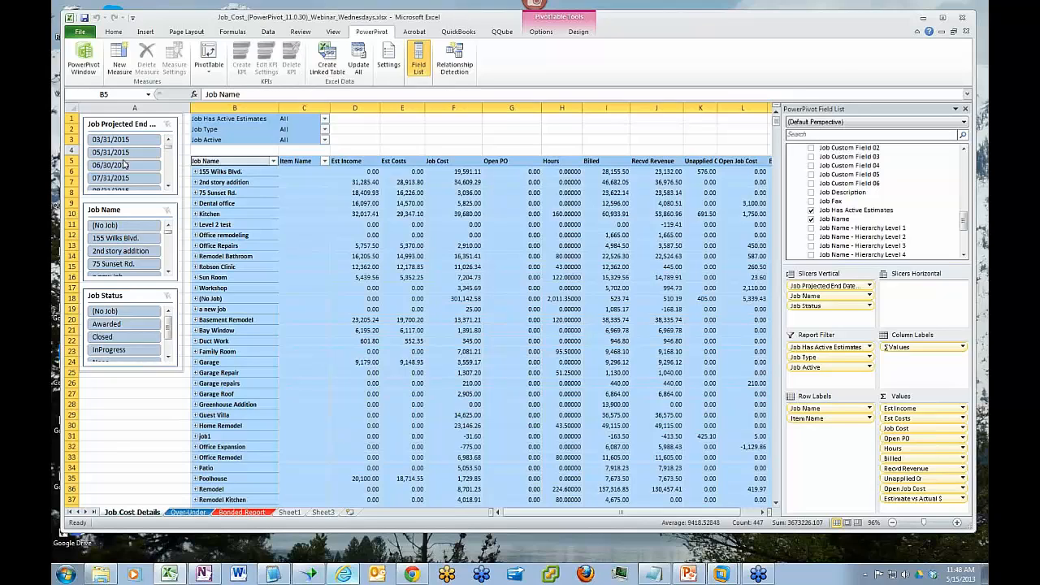
Add Job Projected End Date to the row labels below Job Name and remove Item Name from the rows.
{"action": "left_click", "coordinate": [167, 187]}
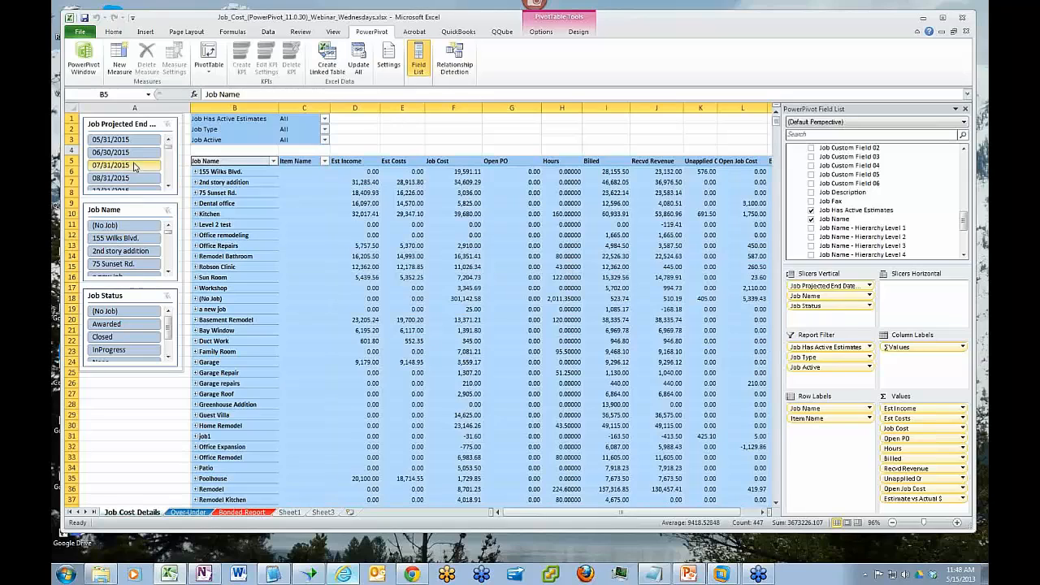
{"action": "left_click_drag", "start_coordinate": [966, 230], "coordinate": [959, 181]}
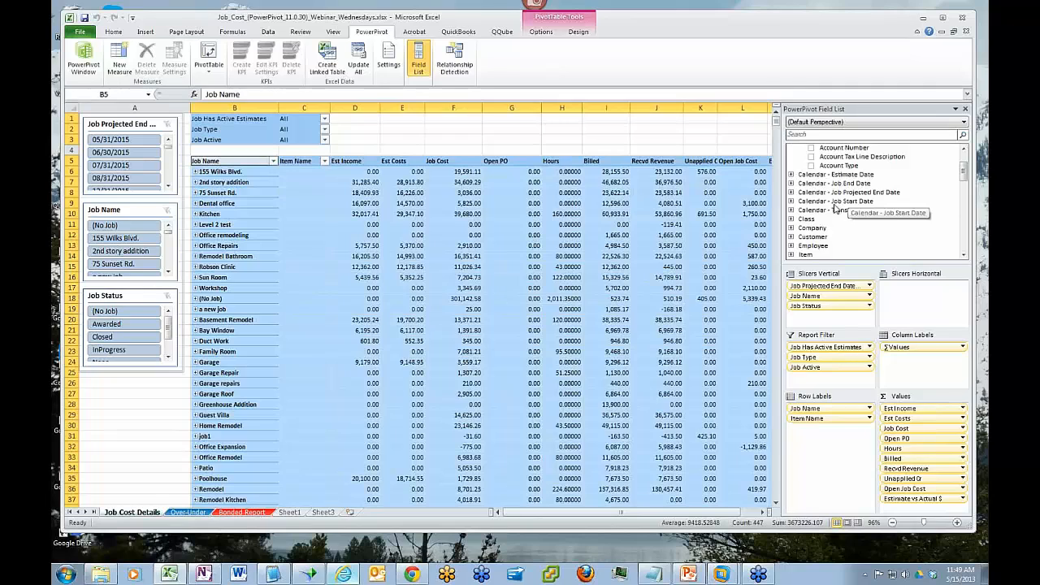
{"action": "left_click", "coordinate": [791, 192]}
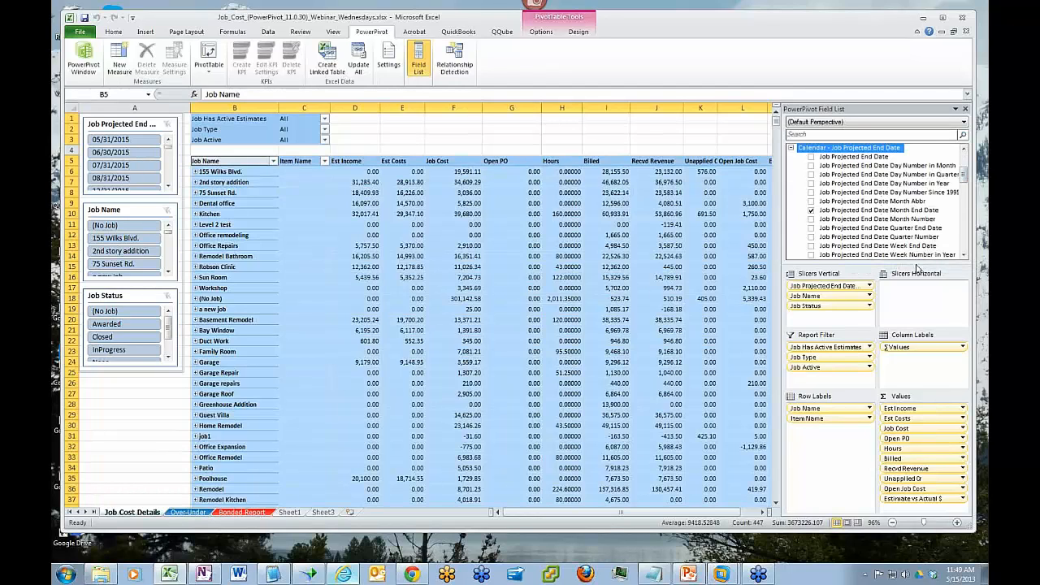
{"action": "left_click_drag", "start_coordinate": [918, 267], "coordinate": [916, 361]}
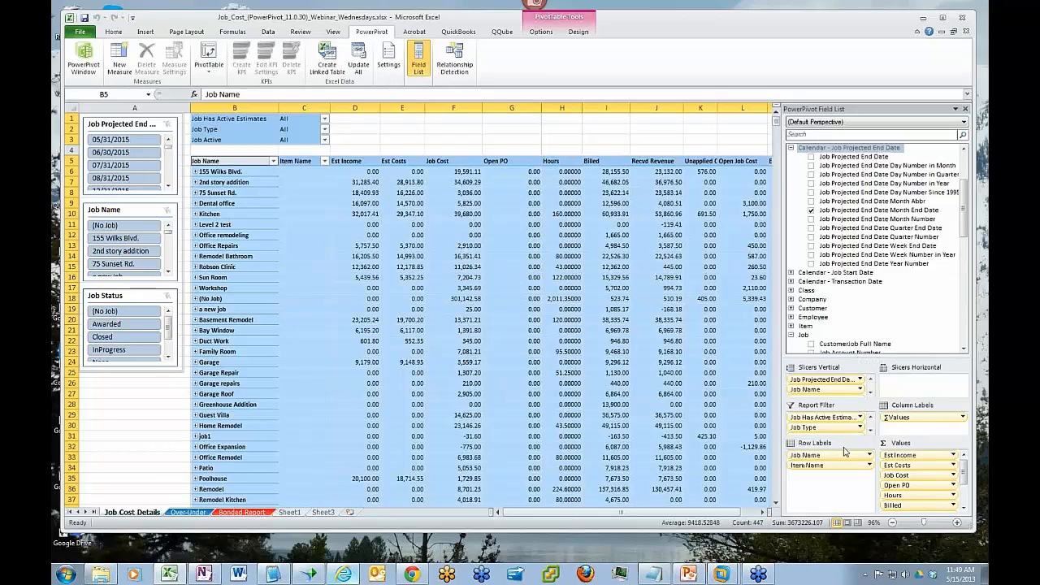
{"action": "left_click_drag", "start_coordinate": [813, 457], "coordinate": [855, 189]}
{"action": "left_click_drag", "start_coordinate": [843, 433], "coordinate": [850, 460]}
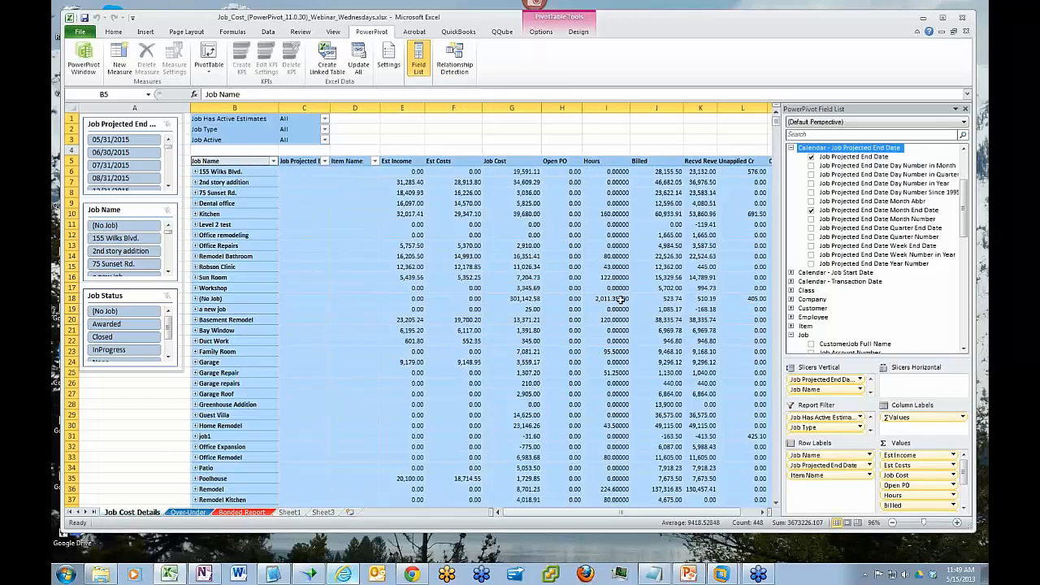
{"action": "left_click_drag", "start_coordinate": [818, 478], "coordinate": [870, 289]}
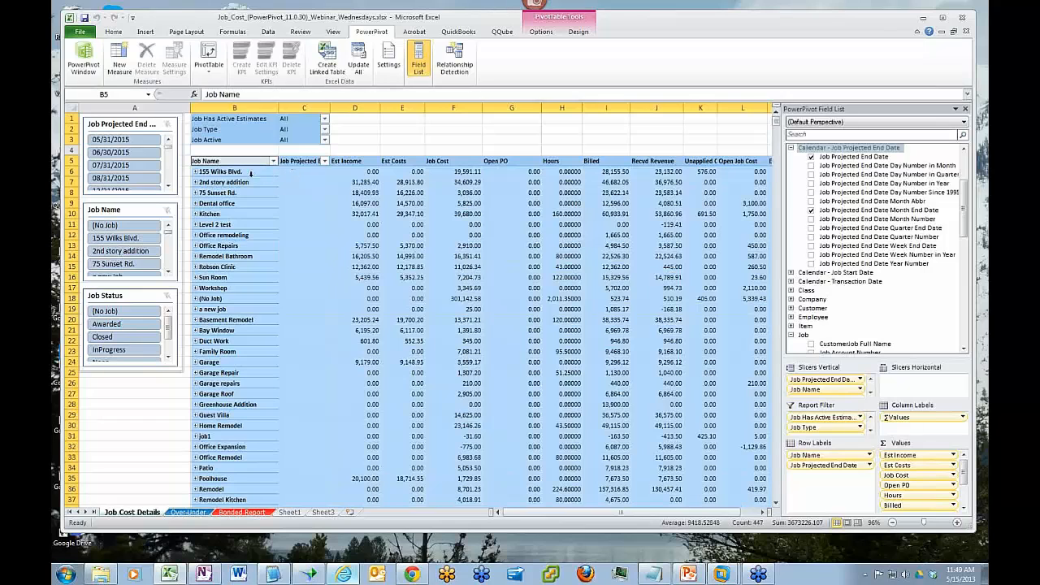
Enlarge the sheet view to 135% and expand 155 Wilks Blvd. and 2nd story addition to examine their projected end dates.
{"action": "left_click", "coordinate": [926, 523]}
{"action": "left_click_drag", "start_coordinate": [926, 524], "coordinate": [929, 524]}
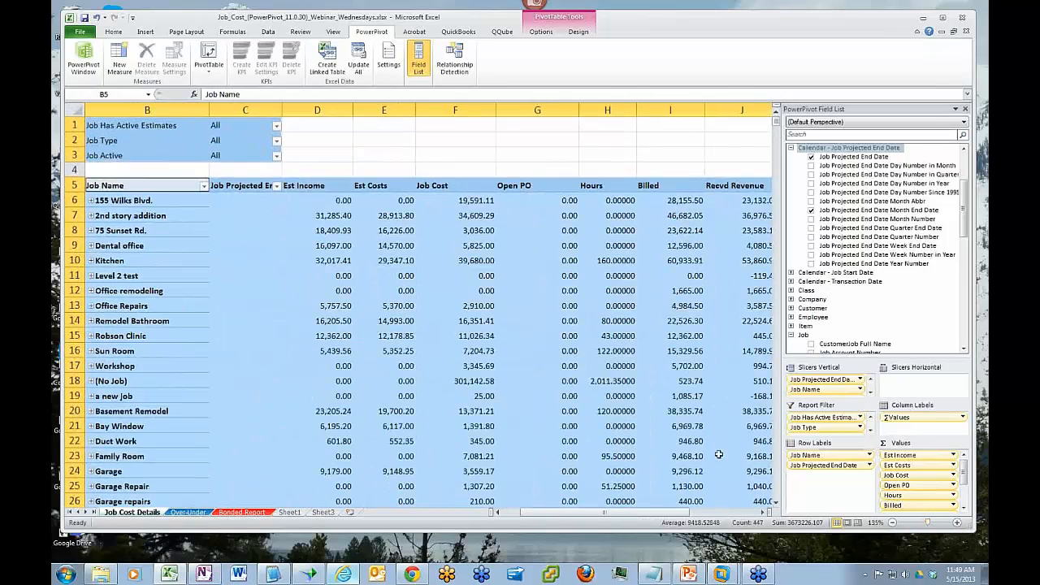
{"action": "left_click", "coordinate": [92, 201]}
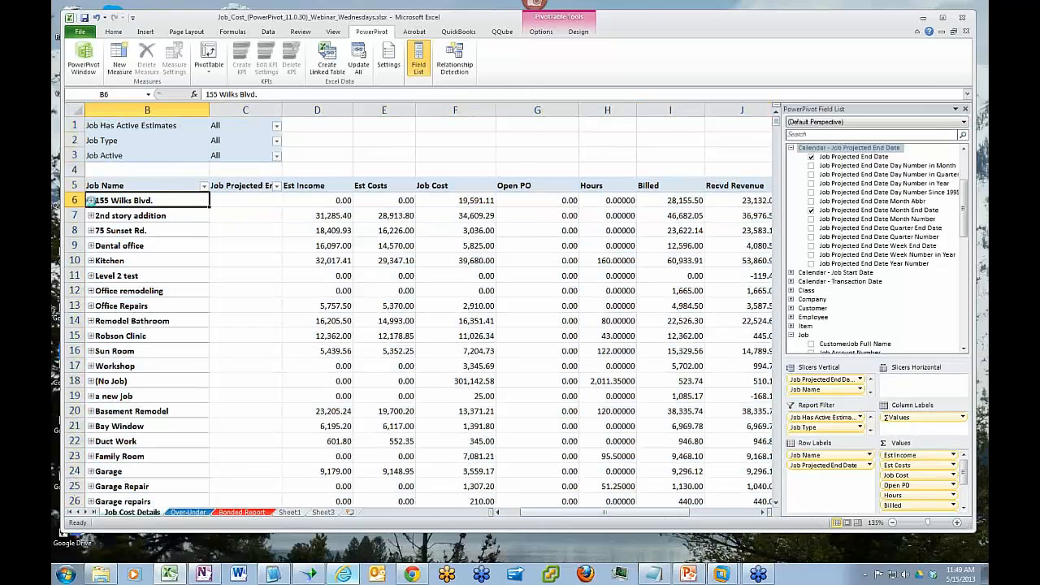
{"action": "left_click", "coordinate": [92, 216]}
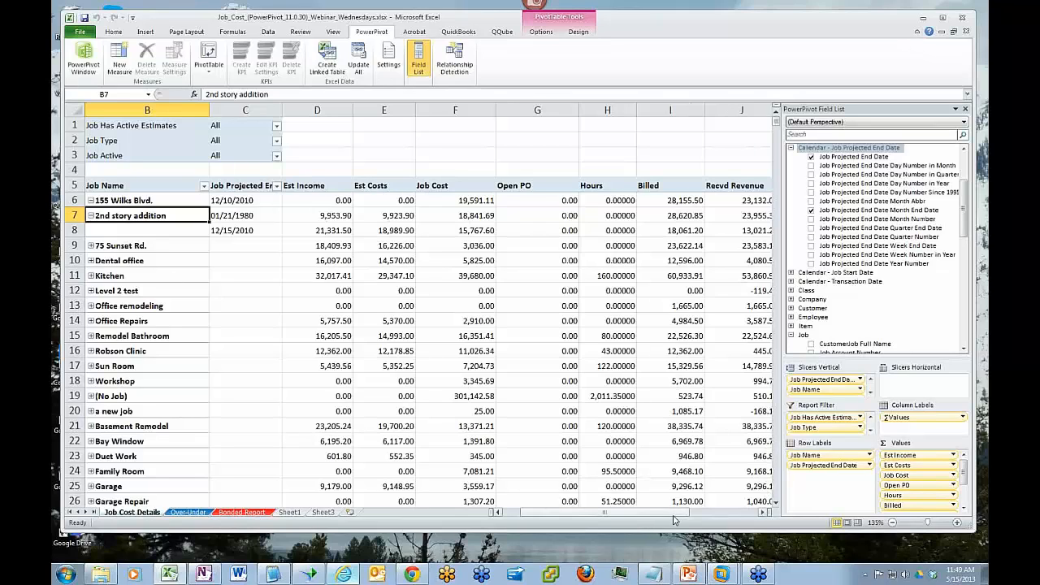
Filter the pivot table to 12/31/2010 with the Job Projected End Date Month End slicer.
{"action": "left_click_drag", "start_coordinate": [668, 515], "coordinate": [650, 515]}
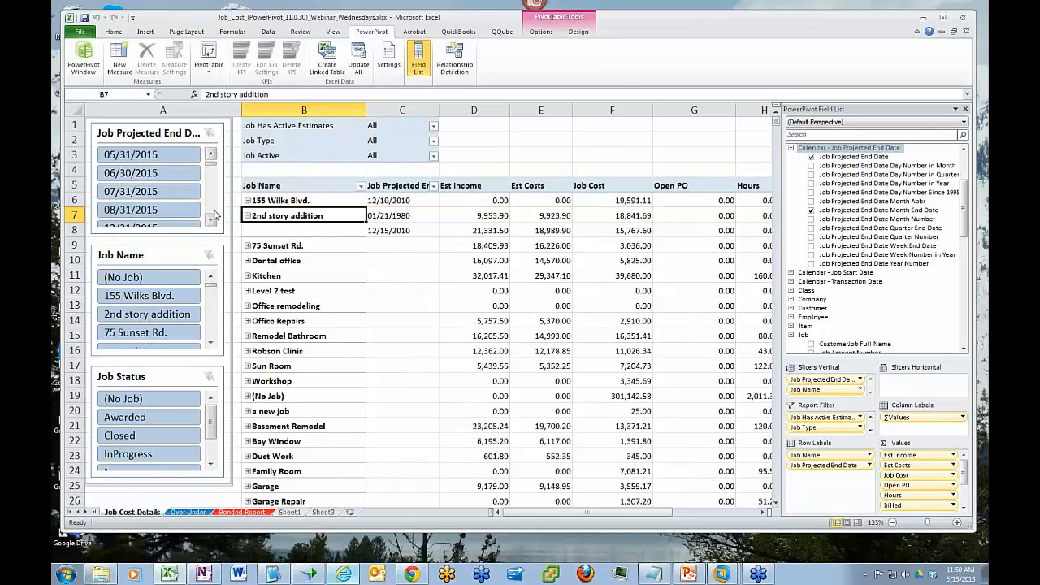
{"action": "mouse_move", "coordinate": [212, 164]}
{"action": "left_mouse_down"}
{"action": "mouse_move", "coordinate": [213, 174]}
{"action": "mouse_move", "coordinate": [213, 154]}
{"action": "left_mouse_up"}
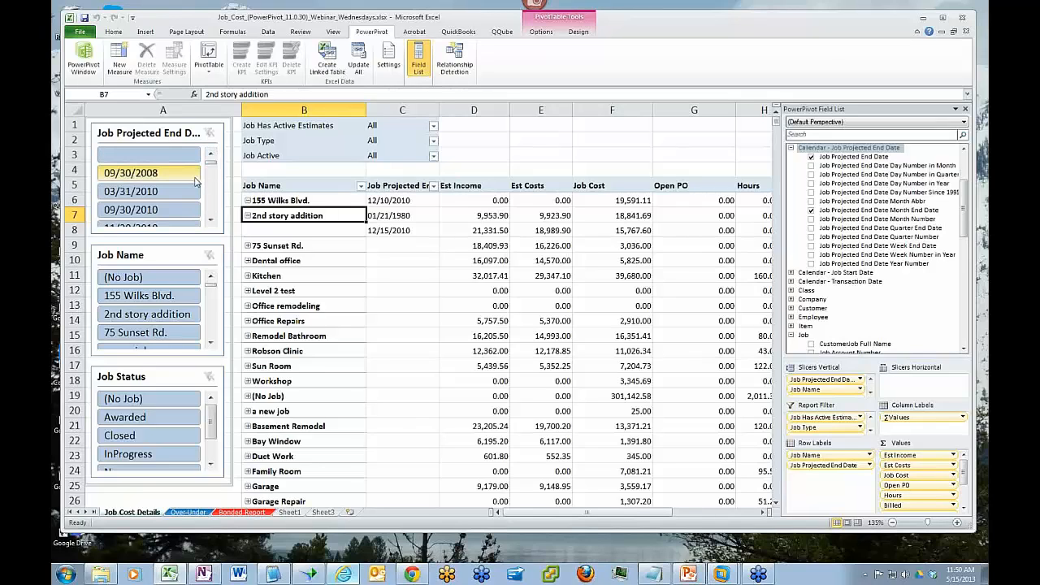
{"action": "left_click", "coordinate": [211, 221]}
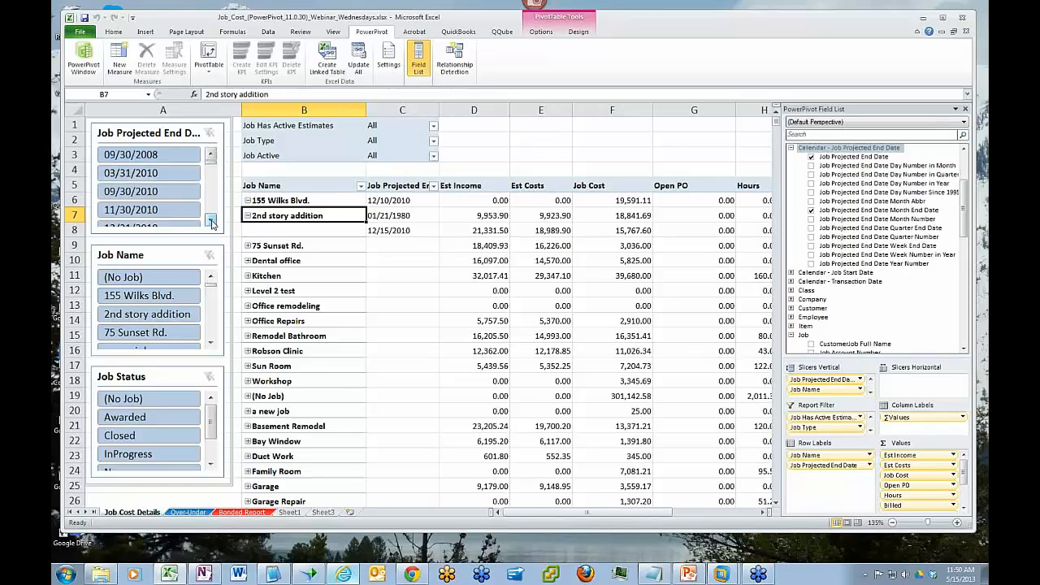
{"action": "left_click", "coordinate": [210, 220]}
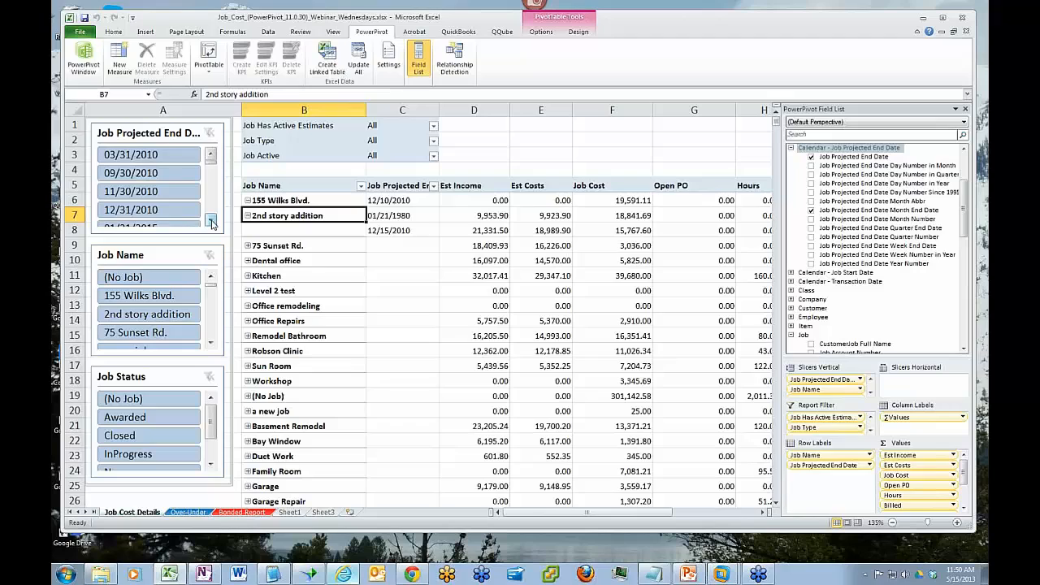
{"action": "left_click", "coordinate": [160, 213]}
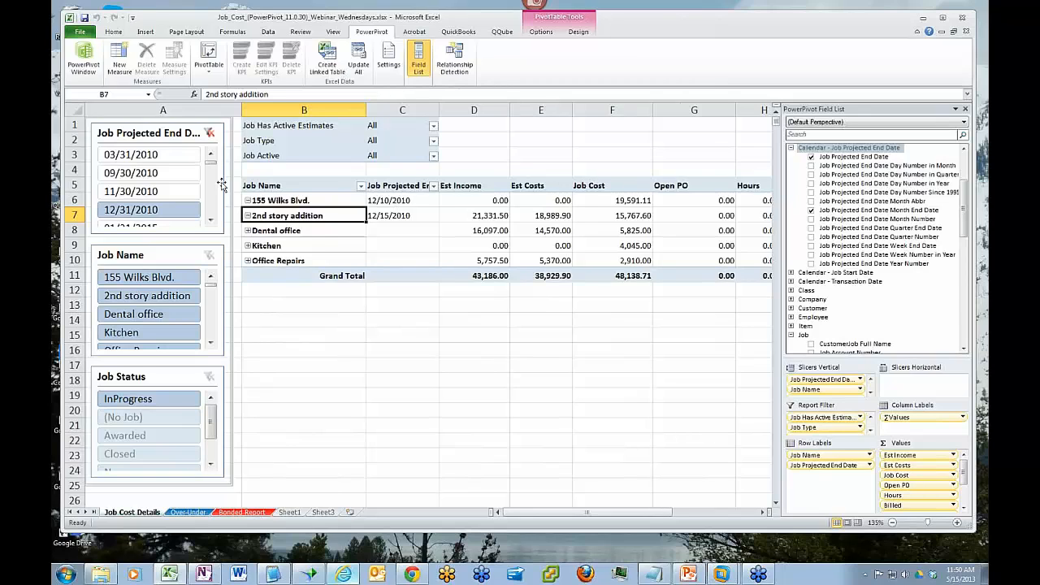
Remove Job Projected End Date from the row labels, clear its month-end slicer's filter and return the view to 100%.
{"action": "left_click_drag", "start_coordinate": [824, 465], "coordinate": [872, 281]}
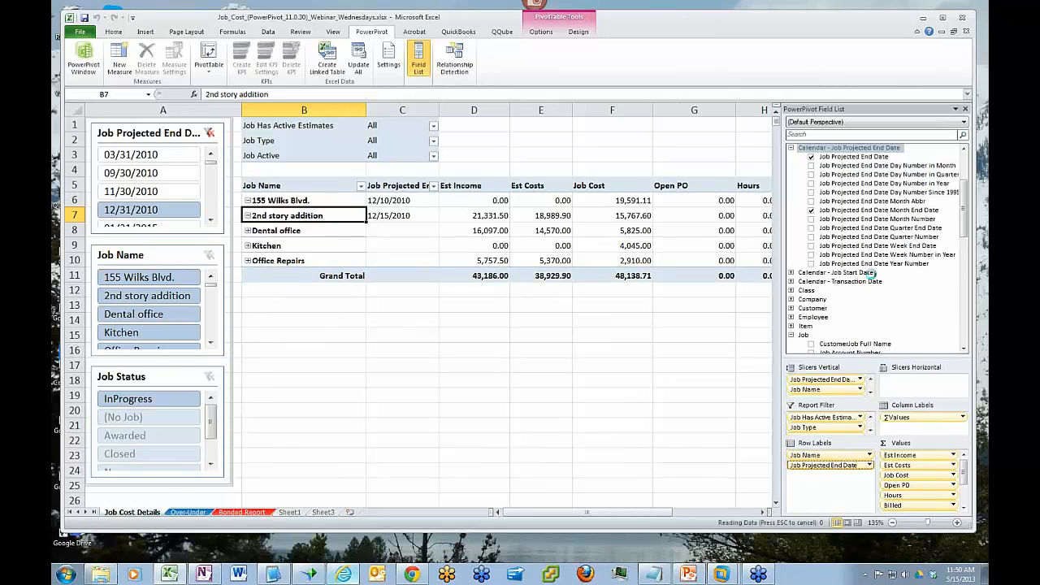
{"action": "left_click", "coordinate": [208, 134]}
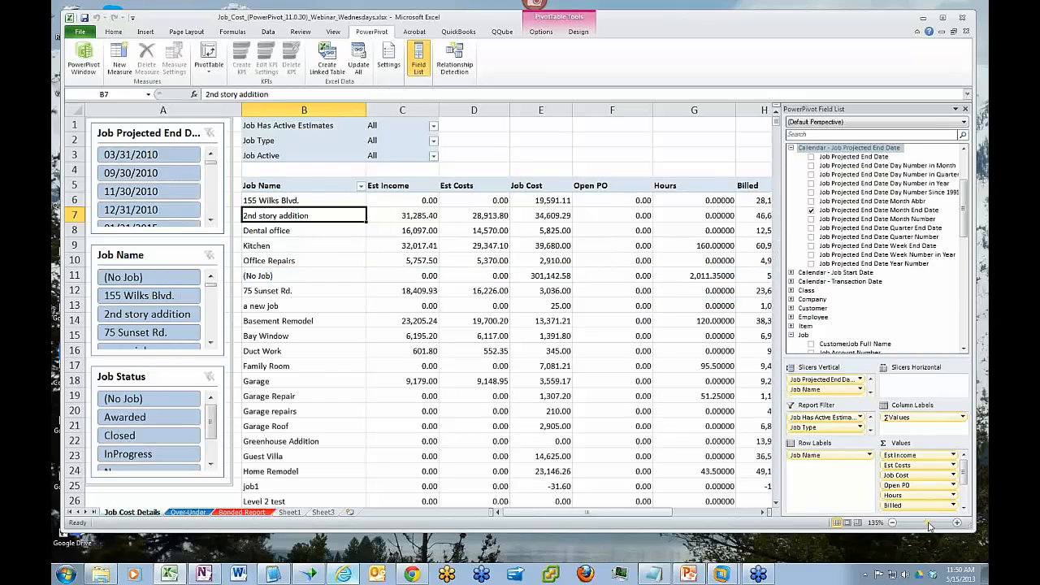
{"action": "left_click_drag", "start_coordinate": [929, 527], "coordinate": [925, 527]}
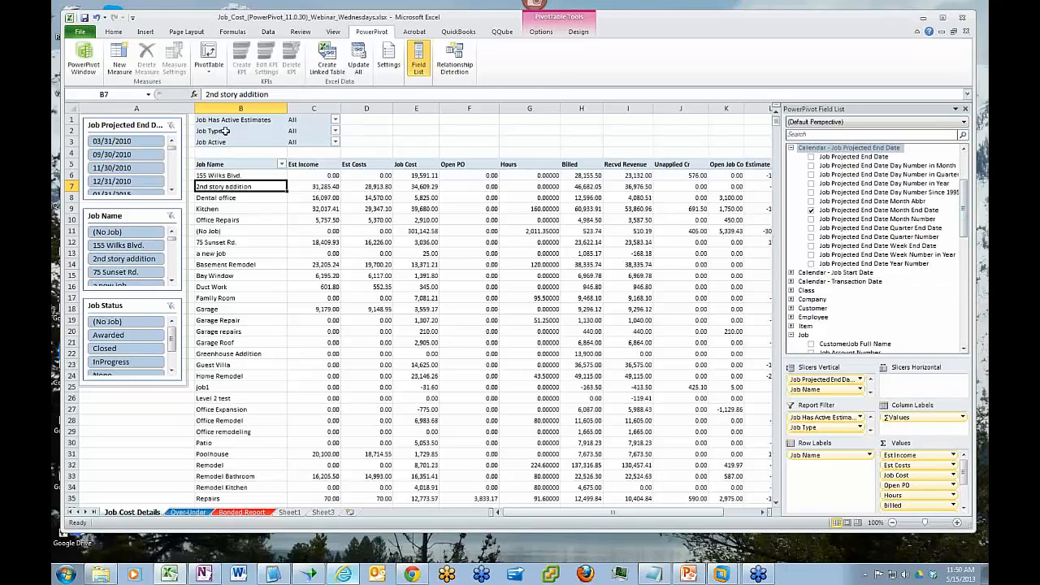
Look at the Job Type report filter's choices without applying any.
{"action": "left_click", "coordinate": [335, 131]}
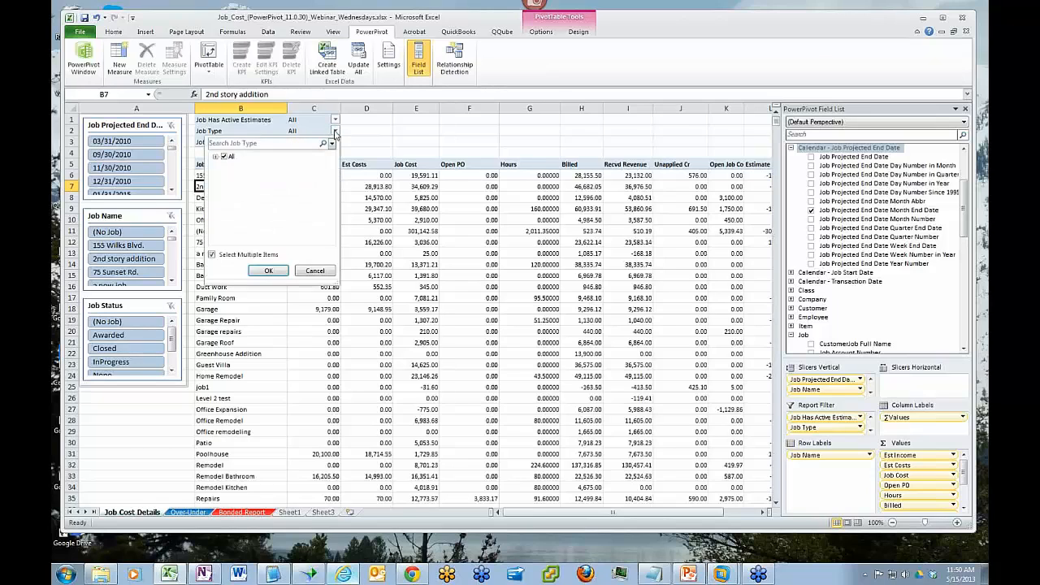
{"action": "left_click", "coordinate": [335, 132]}
{"action": "left_click", "coordinate": [334, 131]}
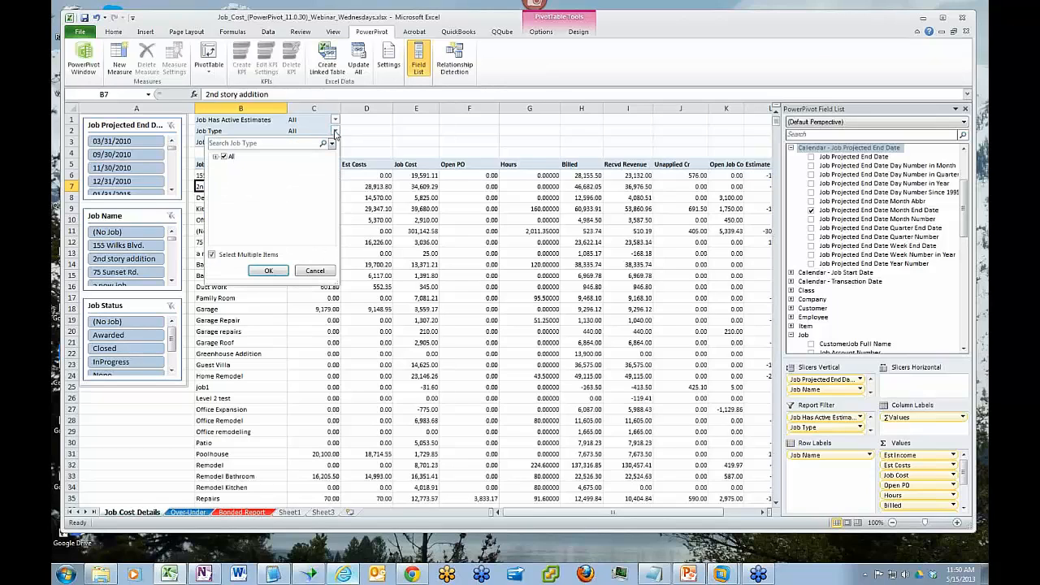
{"action": "left_click", "coordinate": [216, 156]}
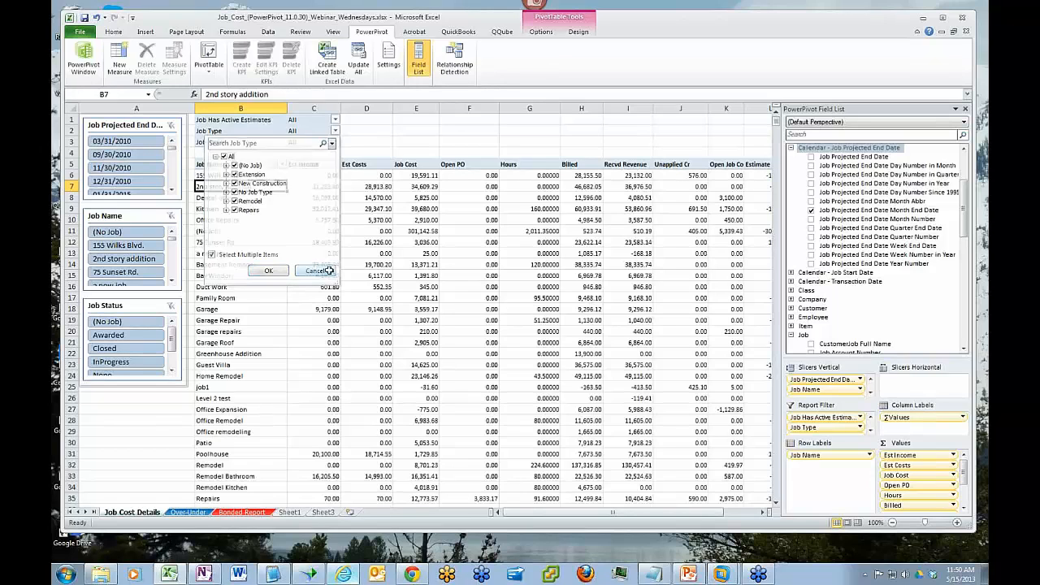
{"action": "left_click", "coordinate": [314, 271]}
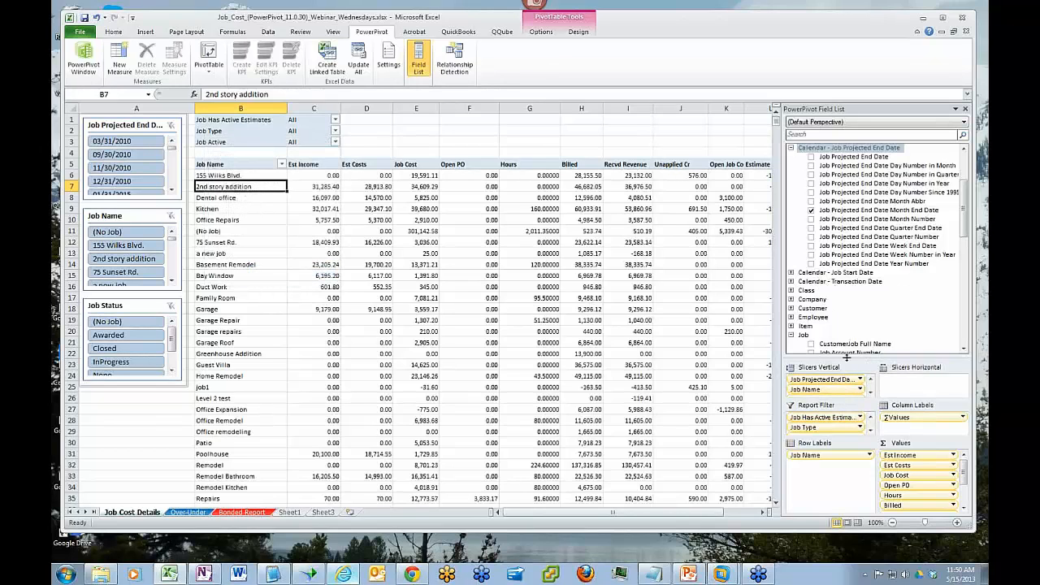
Move Job Type from the report filters to the vertical slicers below Job Status and filter it to New Construction.
{"action": "left_click_drag", "start_coordinate": [848, 358], "coordinate": [851, 286]}
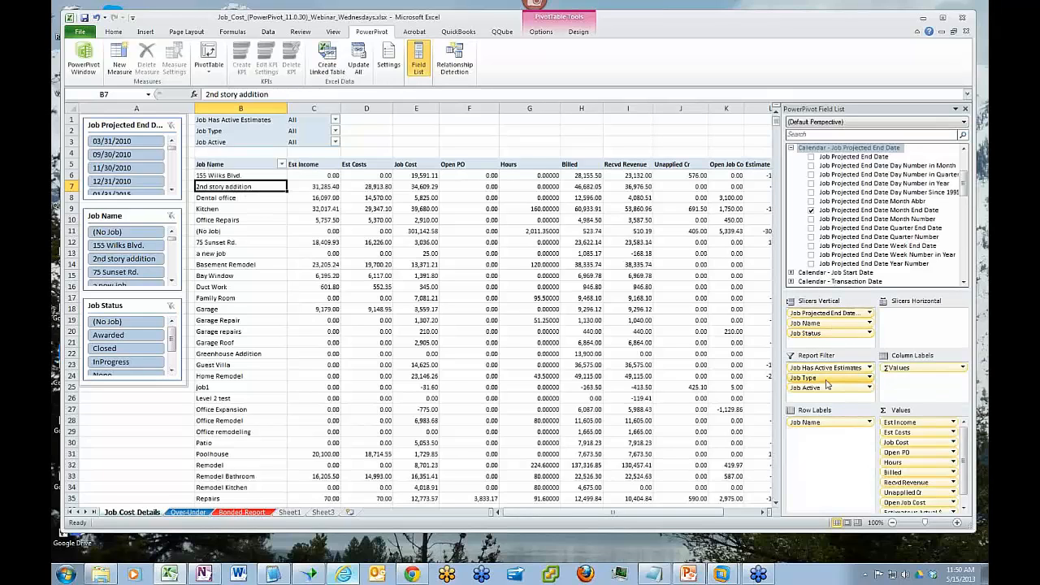
{"action": "left_click_drag", "start_coordinate": [826, 380], "coordinate": [829, 342]}
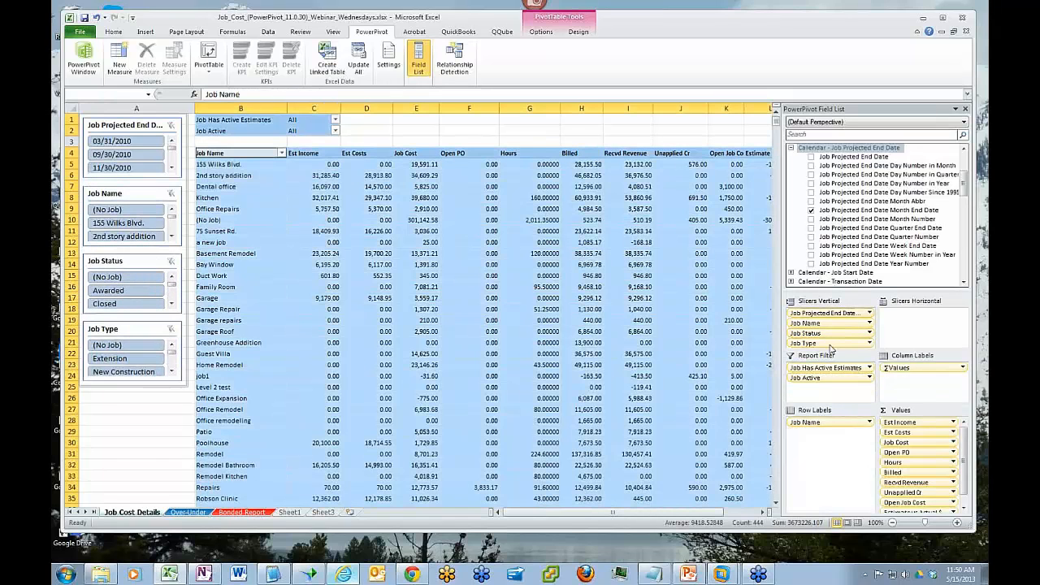
{"action": "left_click", "coordinate": [143, 371]}
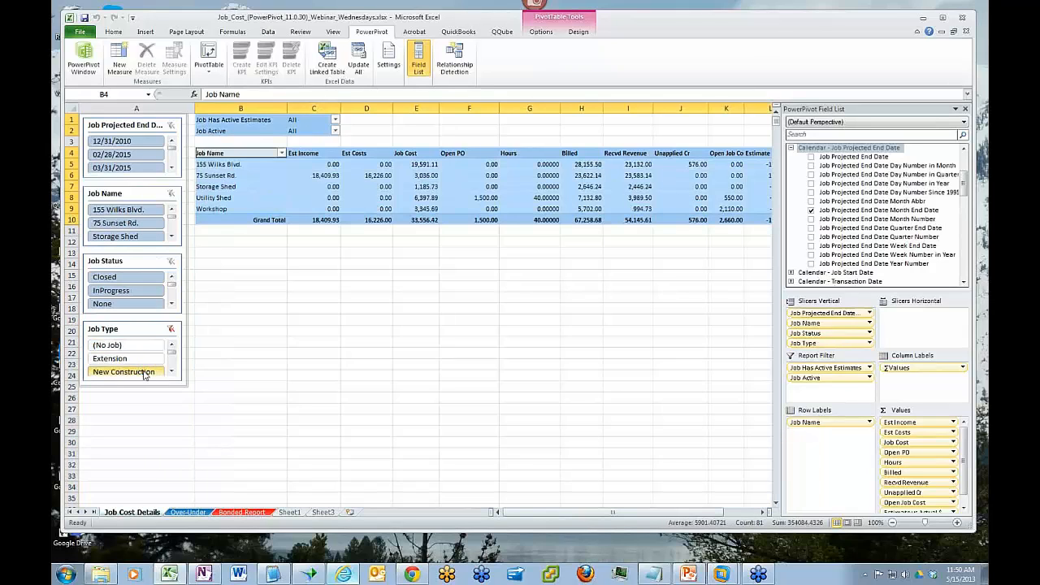
Look at the choices of the Job Active and Job Has Active Estimates report filters without applying any.
{"action": "left_click", "coordinate": [334, 131]}
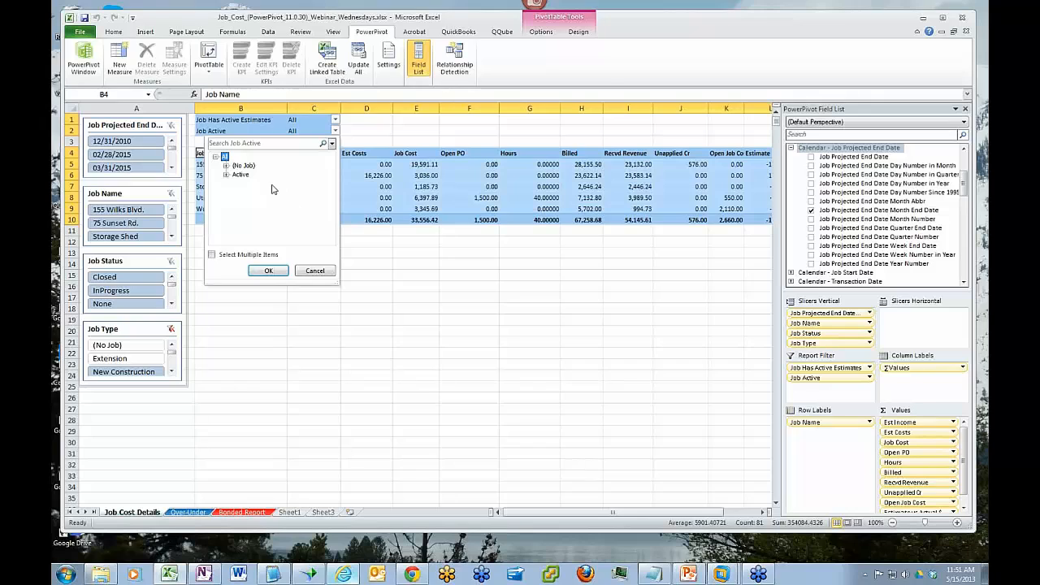
{"action": "left_click", "coordinate": [315, 270]}
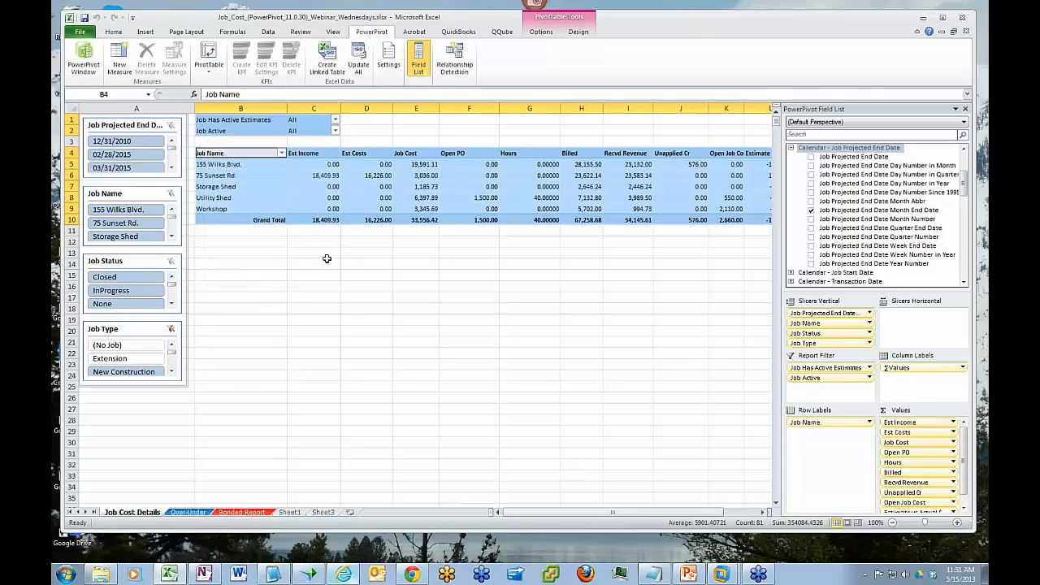
{"action": "left_click", "coordinate": [335, 120]}
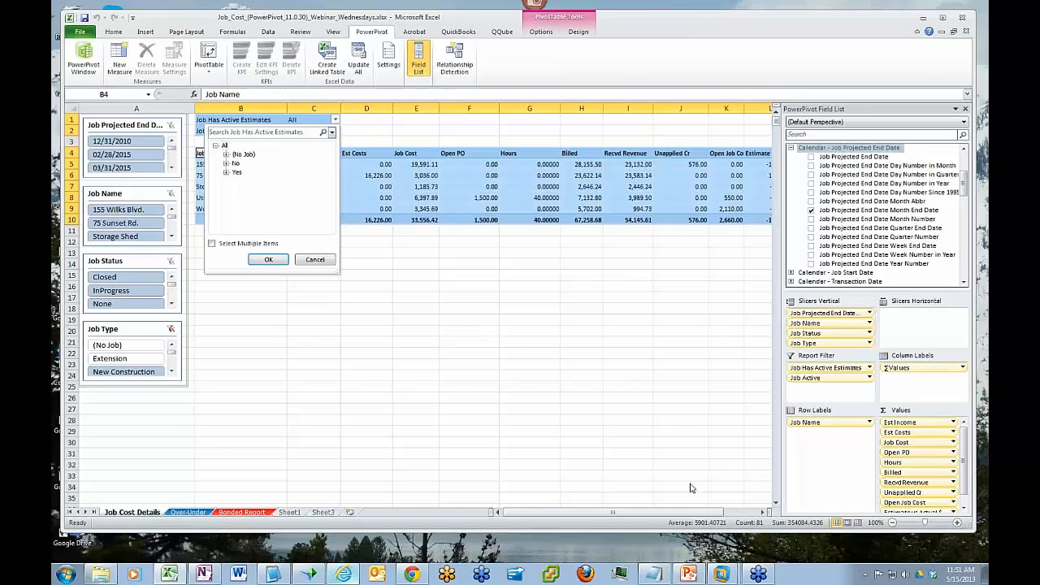
Switch to QuickBooks, open the Create Estimates form from the customer functions and dismiss the blank-transaction warning.
{"action": "left_click", "coordinate": [721, 575]}
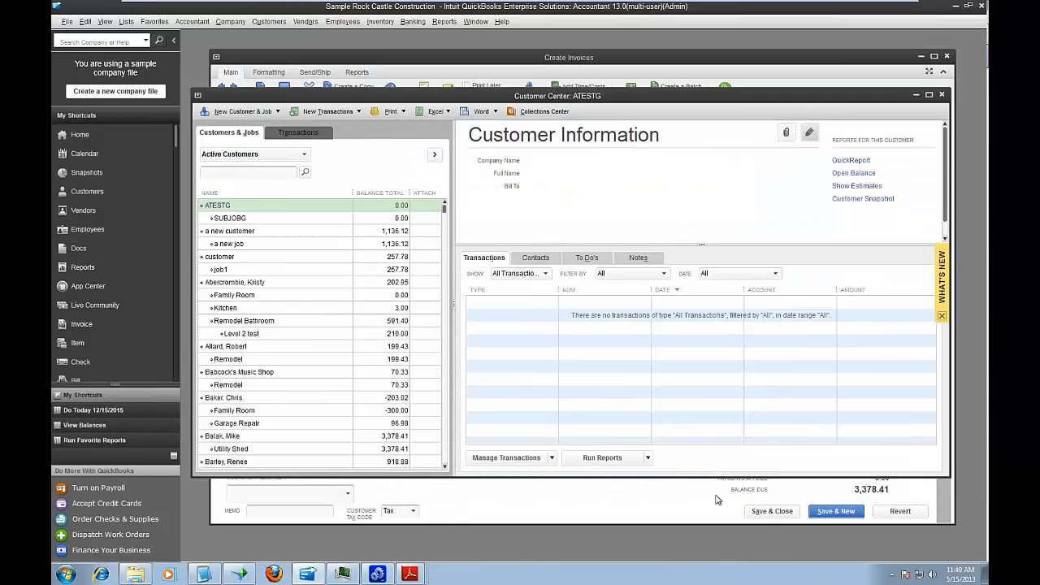
{"action": "left_click", "coordinate": [269, 22]}
{"action": "left_click", "coordinate": [277, 52]}
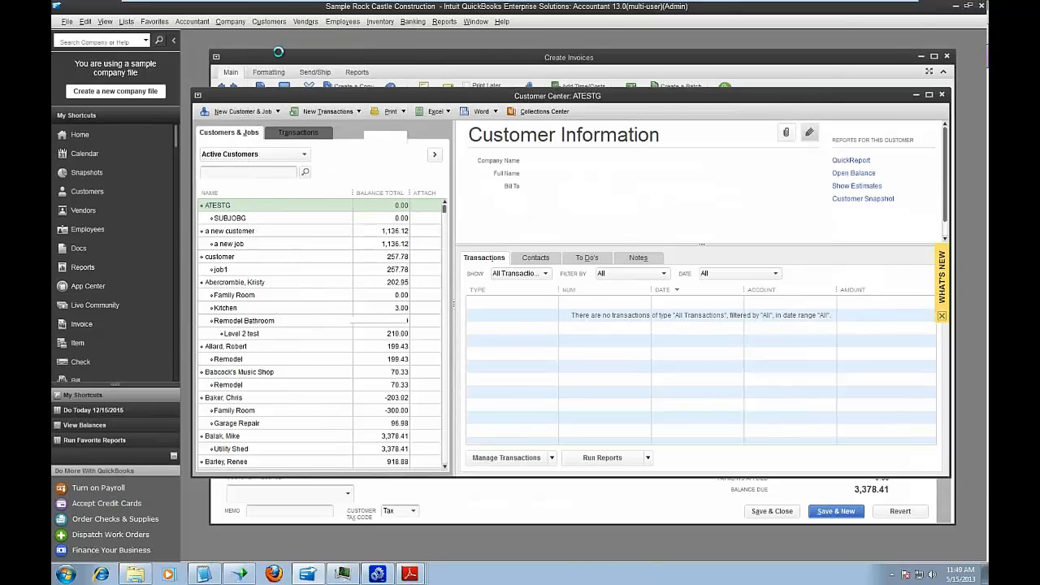
{"action": "left_click", "coordinate": [217, 80]}
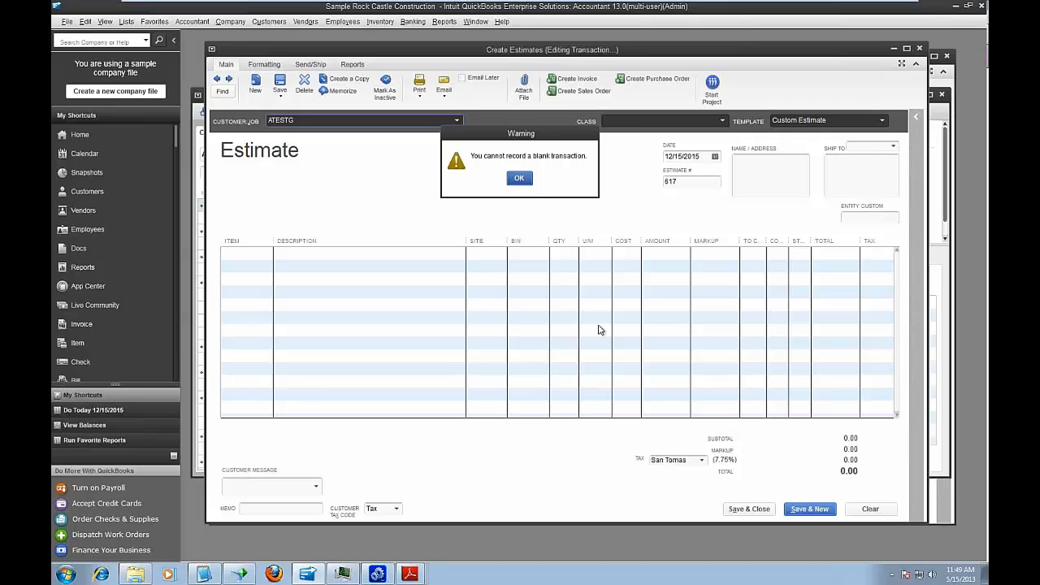
{"action": "left_click", "coordinate": [519, 179]}
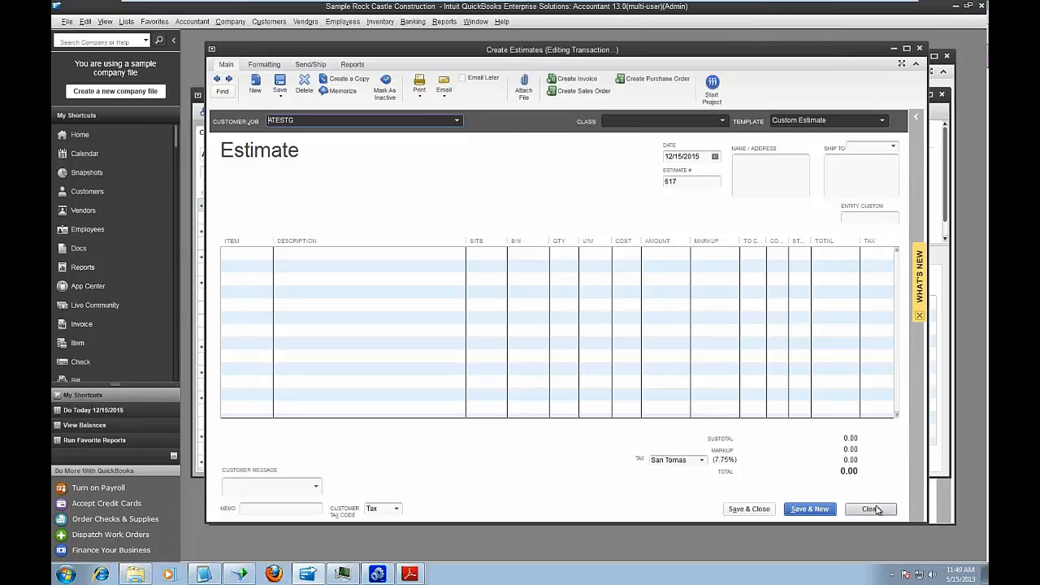
Page back through the previously saved estimates to the Remodel Bathroom estimate with change order.
{"action": "left_click", "coordinate": [218, 79]}
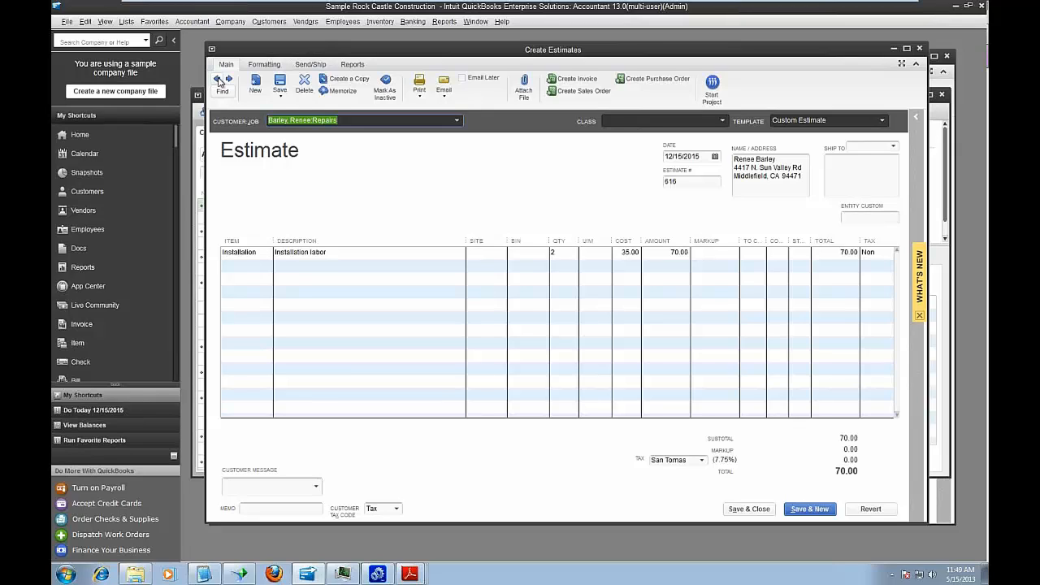
{"action": "left_click", "coordinate": [218, 80]}
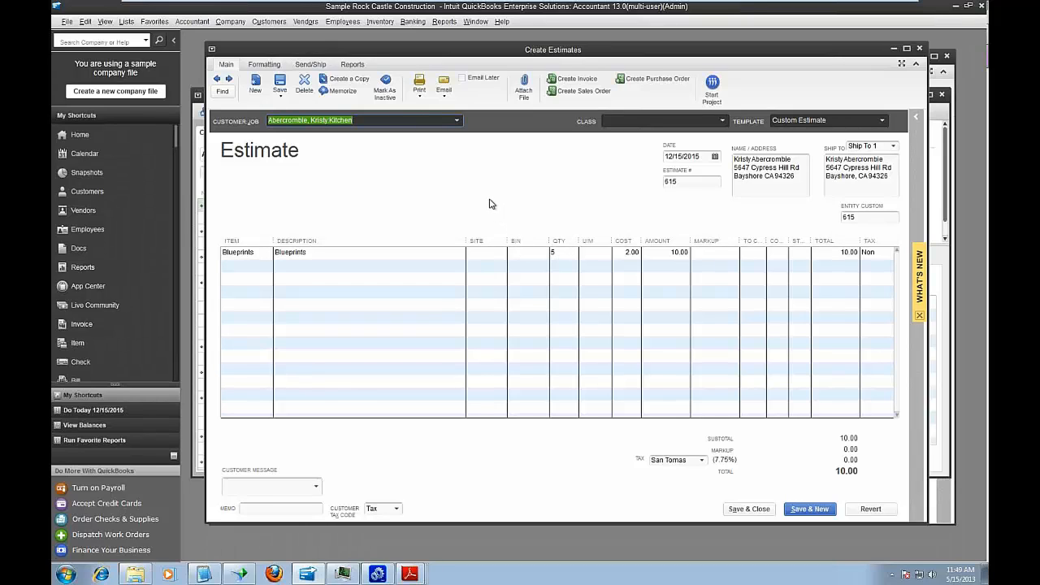
{"action": "left_click", "coordinate": [217, 80]}
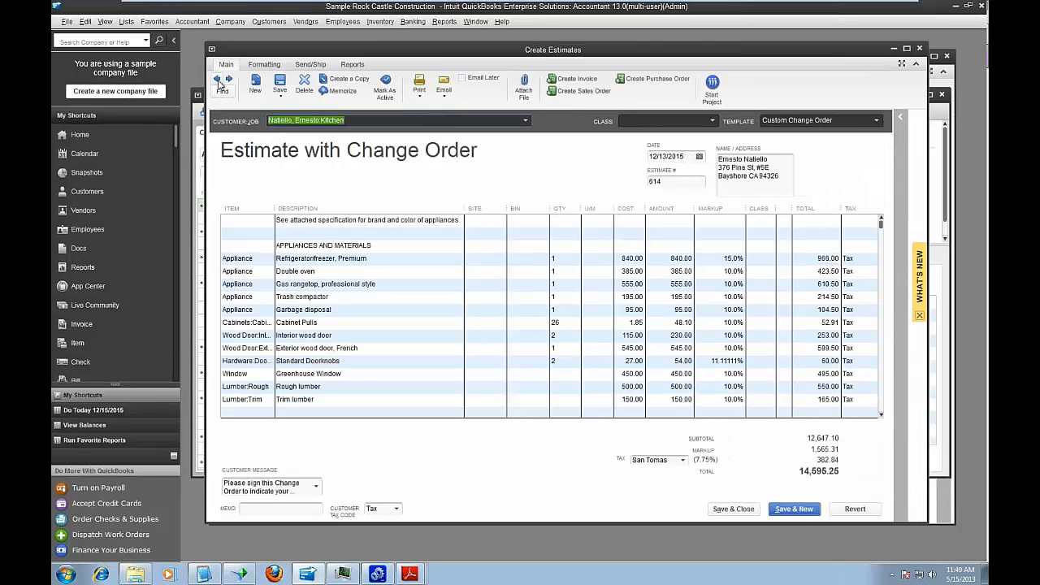
{"action": "left_click", "coordinate": [218, 79]}
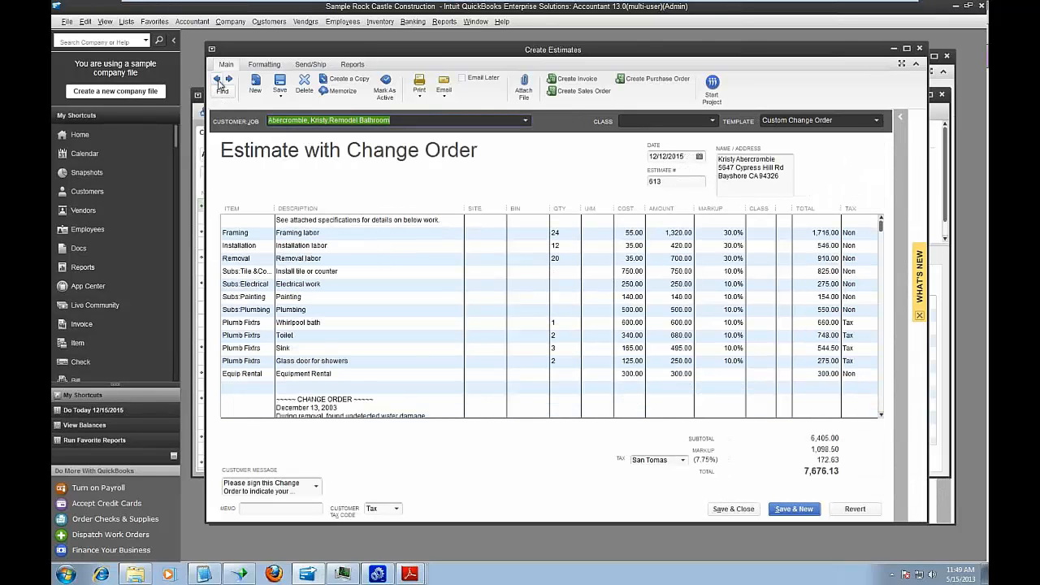
Page back to the Poolhouse estimate and run the Job Estimates vs. Actuals Summary report.
{"action": "left_click", "coordinate": [217, 81]}
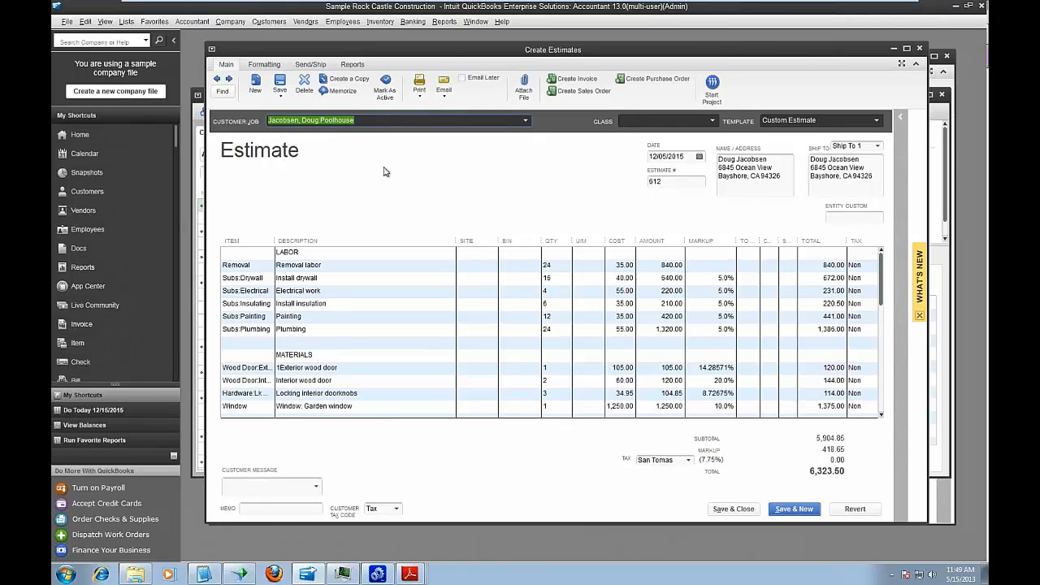
{"action": "left_click", "coordinate": [444, 22]}
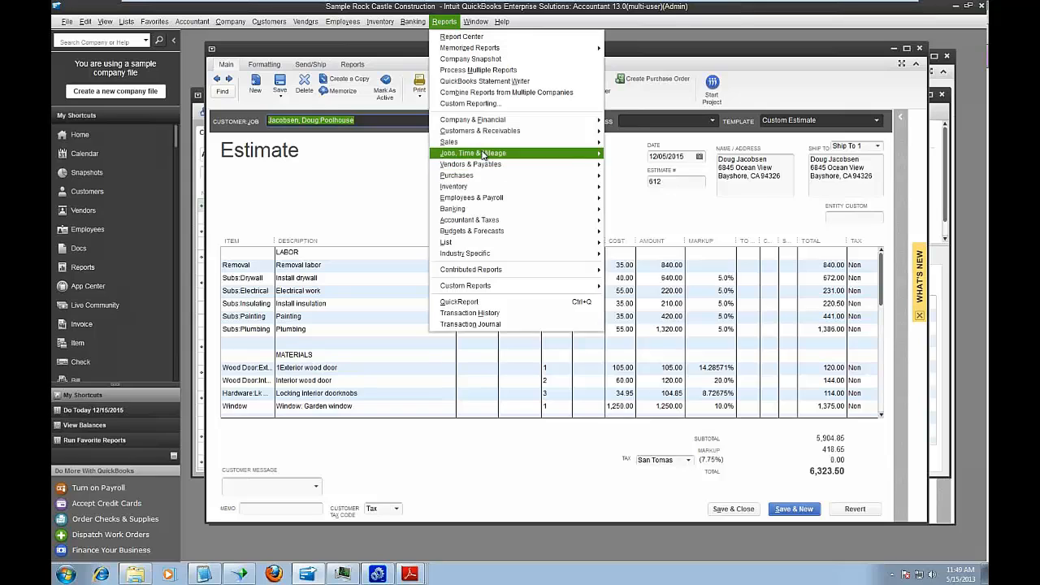
{"action": "mouse_move", "coordinate": [484, 154]}
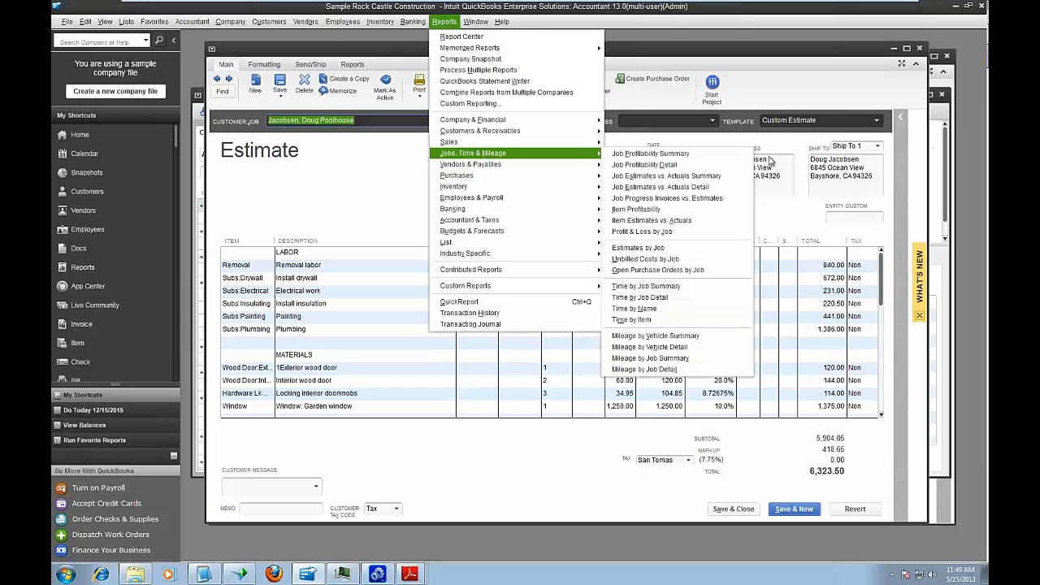
{"action": "left_click", "coordinate": [695, 176]}
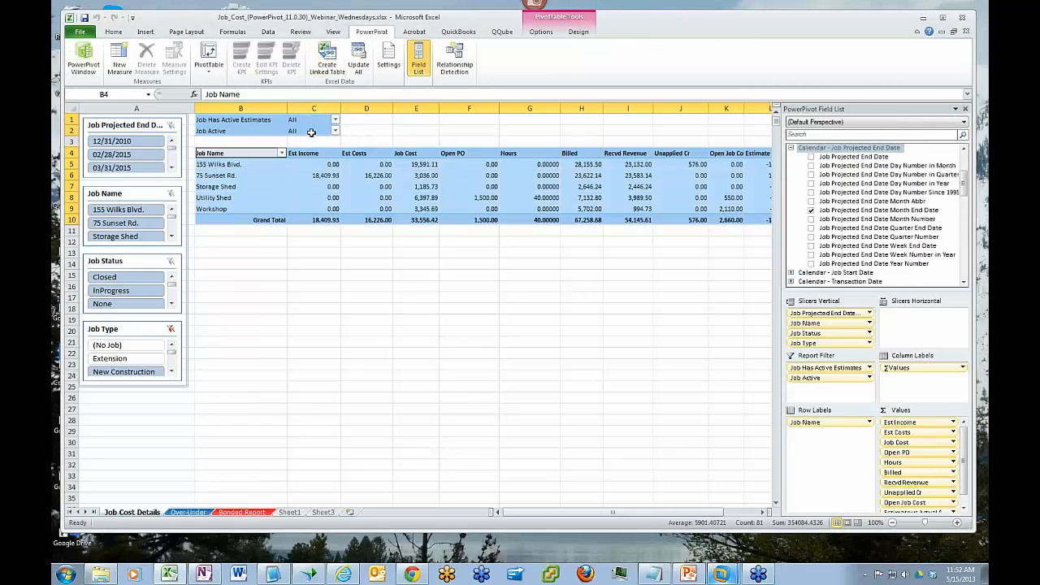
In the Excel workbook, check the choices of the Job Has Active Estimates report filter and cancel without applying any.
{"action": "left_click", "coordinate": [335, 120]}
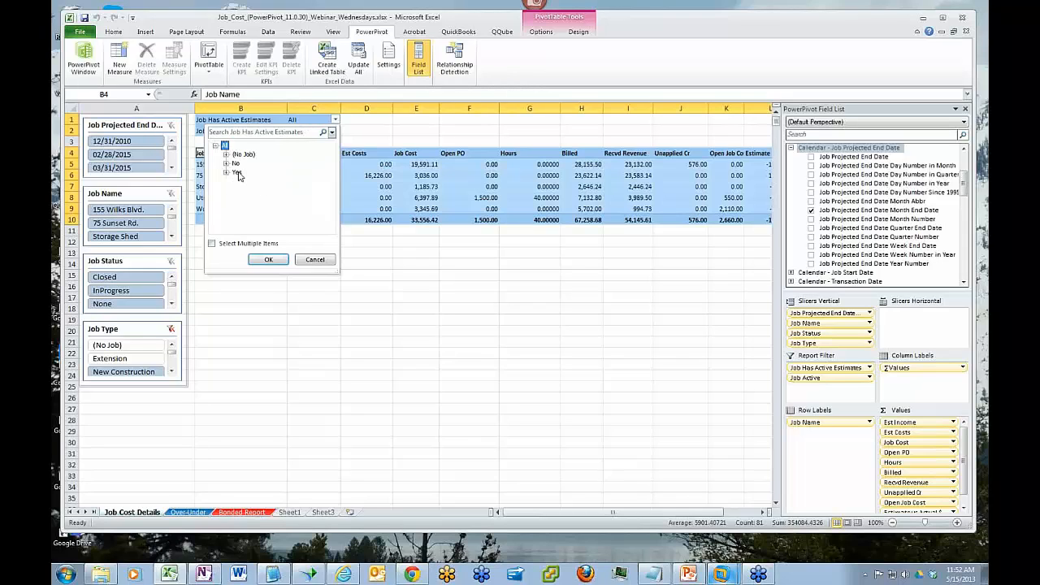
{"action": "left_click", "coordinate": [313, 262]}
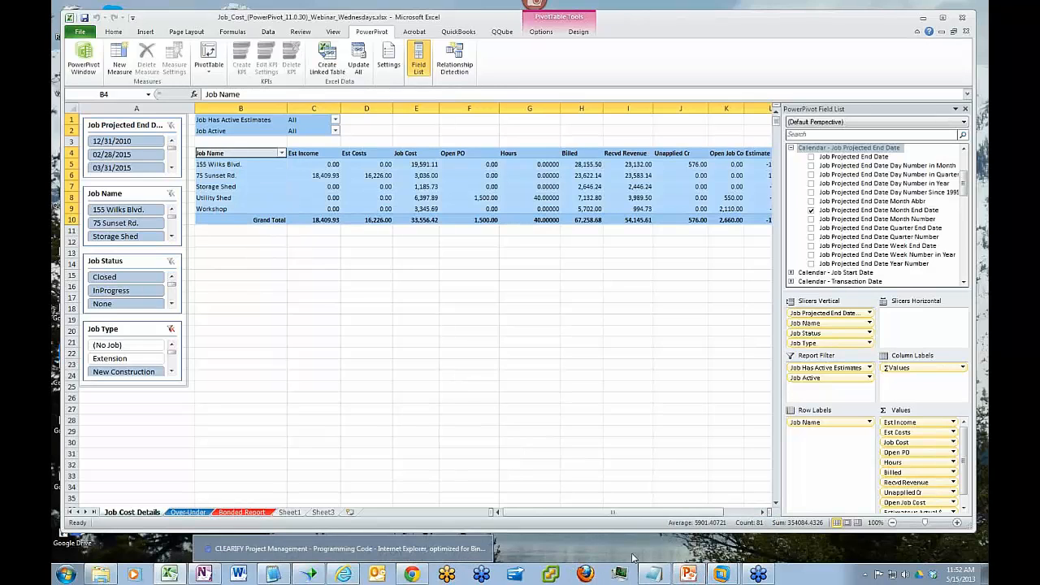
{"action": "left_click", "coordinate": [758, 575]}
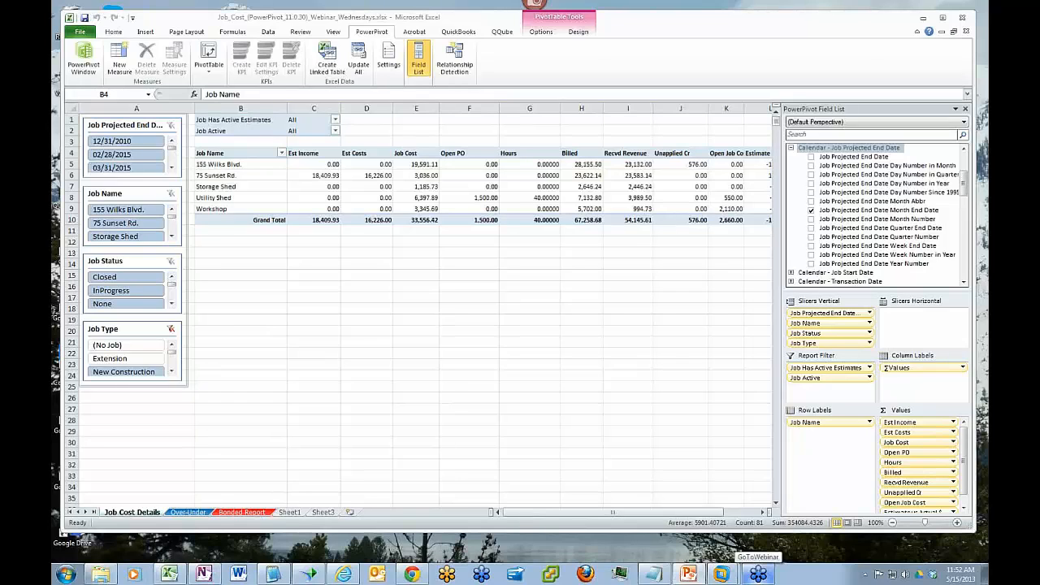
Switch to the PowerPoint slide show, reveal the QB Best Practices bullets from Change Orders through Managers, Supervisors, Sales Reps, and exit the show.
{"action": "left_click", "coordinate": [689, 575]}
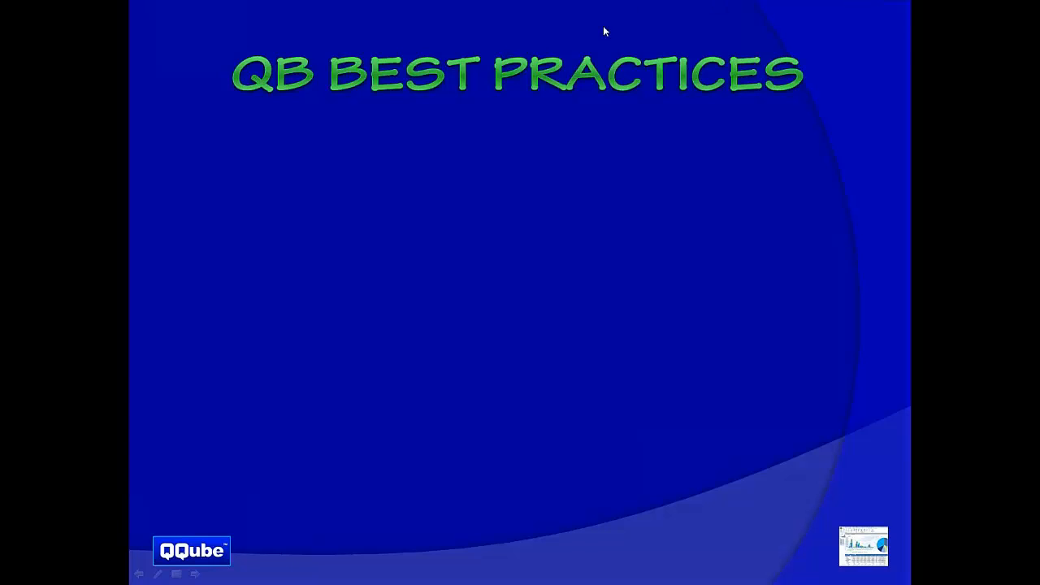
{"action": "left_click", "coordinate": [582, 199]}
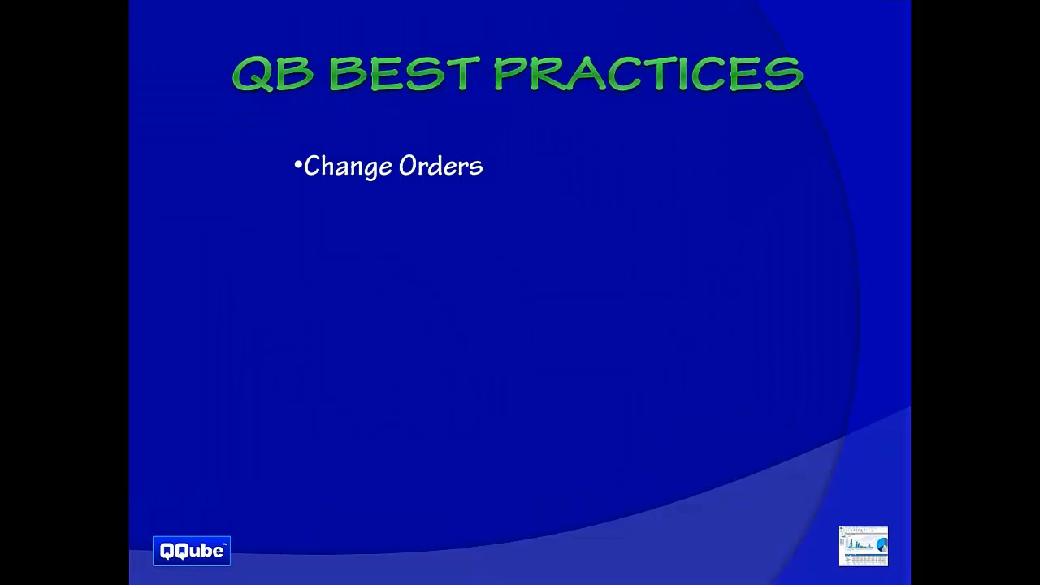
{"action": "key", "text": "Right"}
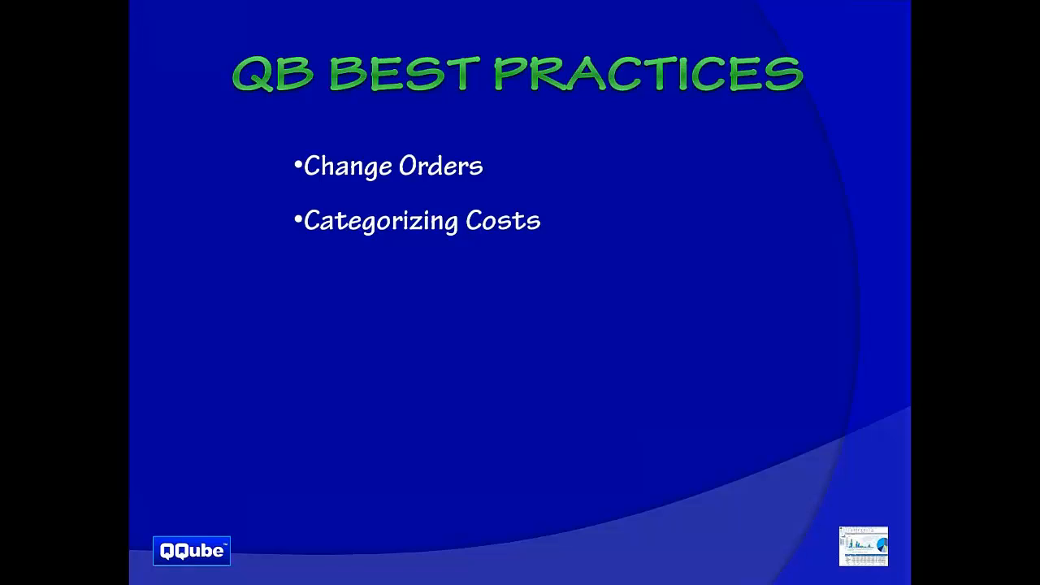
{"action": "key", "text": "Right"}
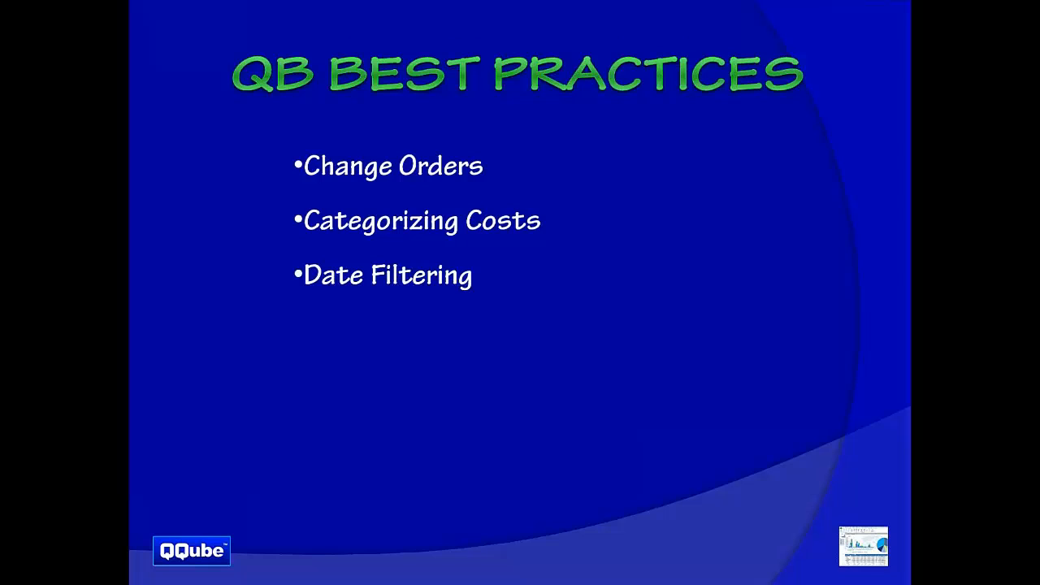
{"action": "key", "text": "Right"}
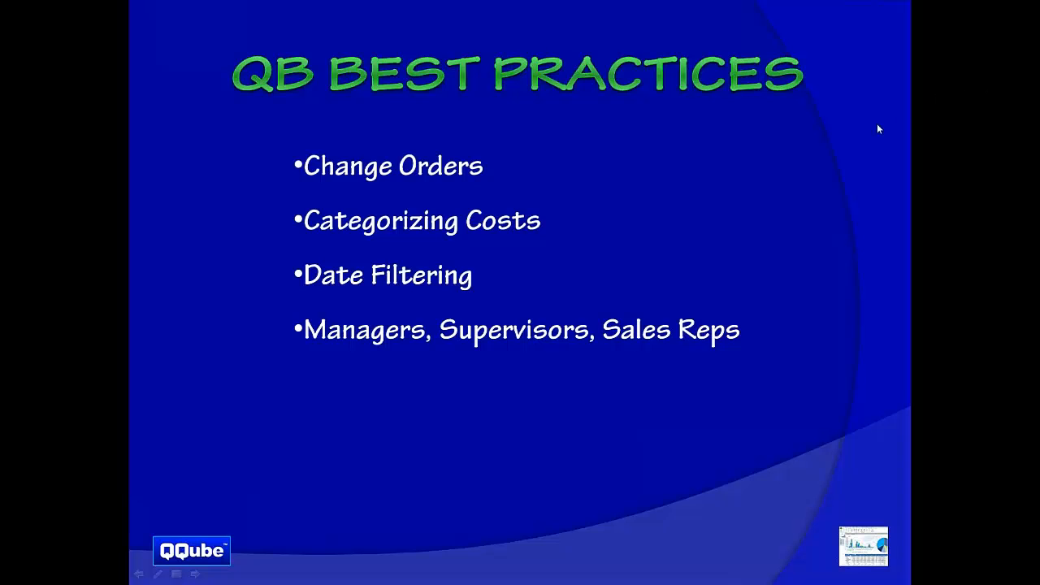
{"action": "key", "text": "Escape"}
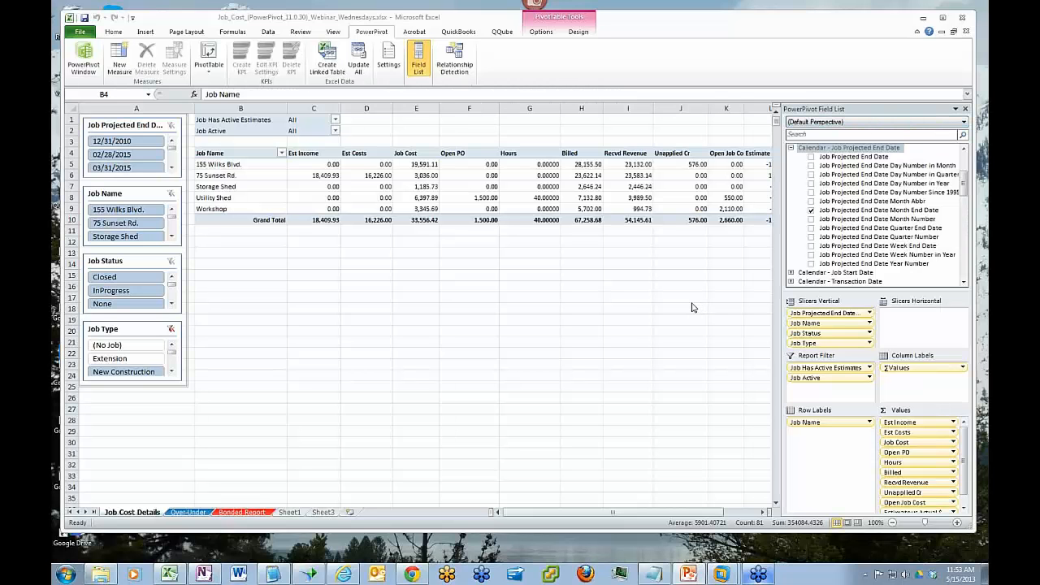
Return to QuickBooks, close the Job Estimates vs. Actuals Summary, and examine the change order notes in the Remodel Bathroom estimate.
{"action": "mouse_move", "coordinate": [721, 573]}
{"action": "left_click", "coordinate": [713, 550]}
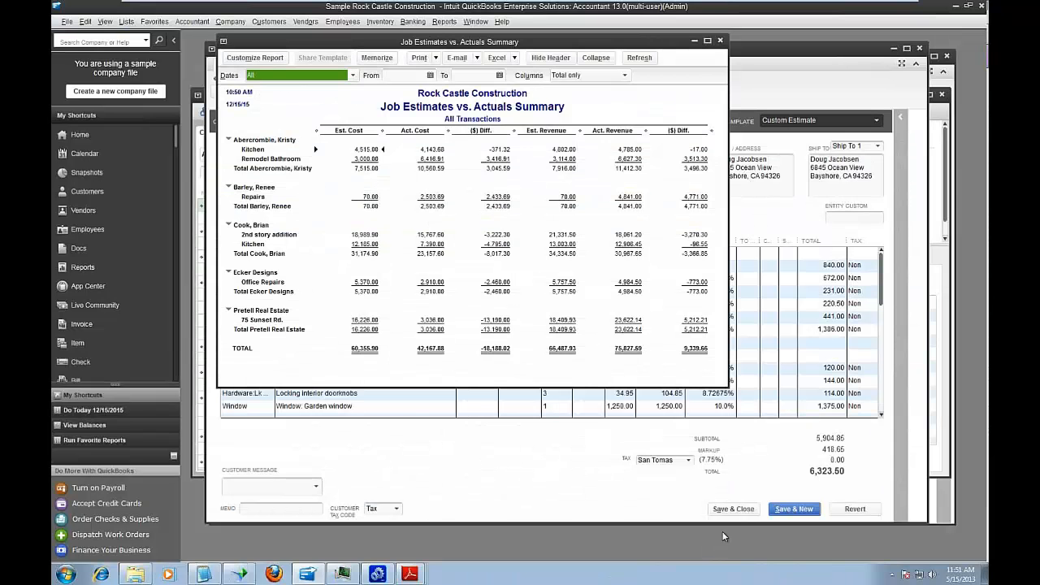
{"action": "left_click", "coordinate": [720, 40]}
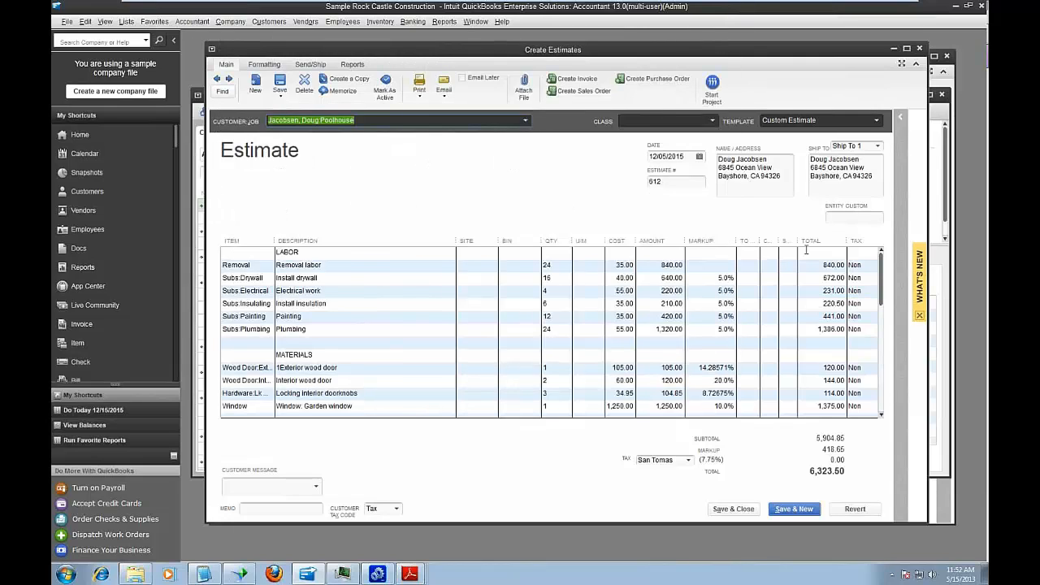
{"action": "left_click_drag", "start_coordinate": [885, 287], "coordinate": [889, 408]}
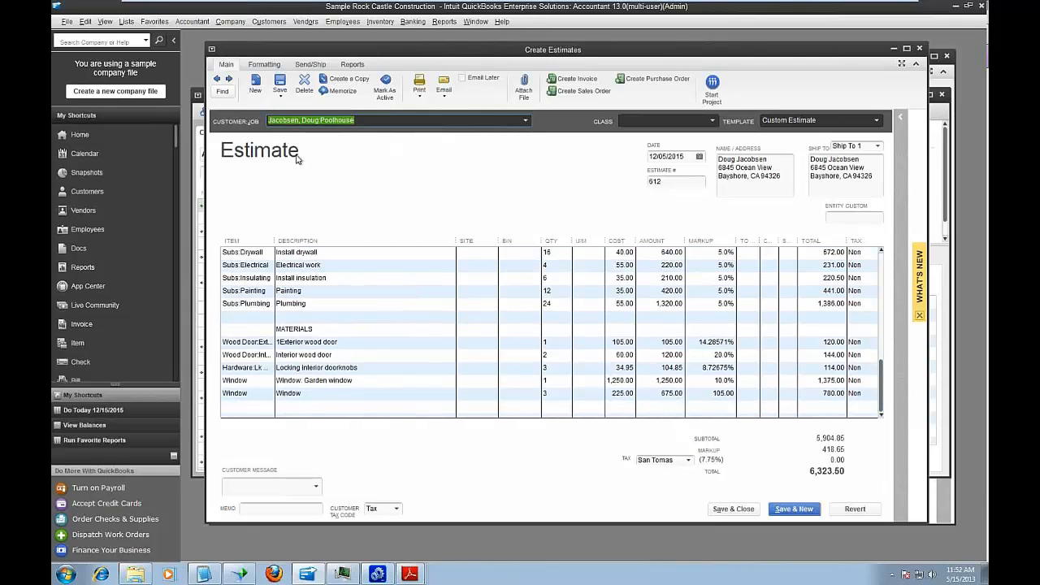
{"action": "left_click", "coordinate": [229, 78]}
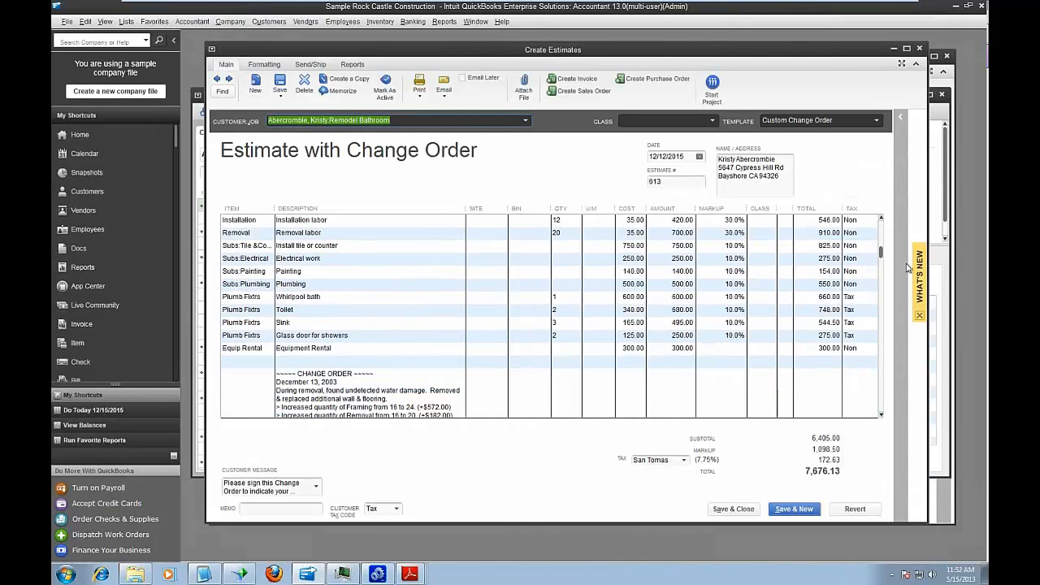
{"action": "left_click_drag", "start_coordinate": [882, 254], "coordinate": [882, 388]}
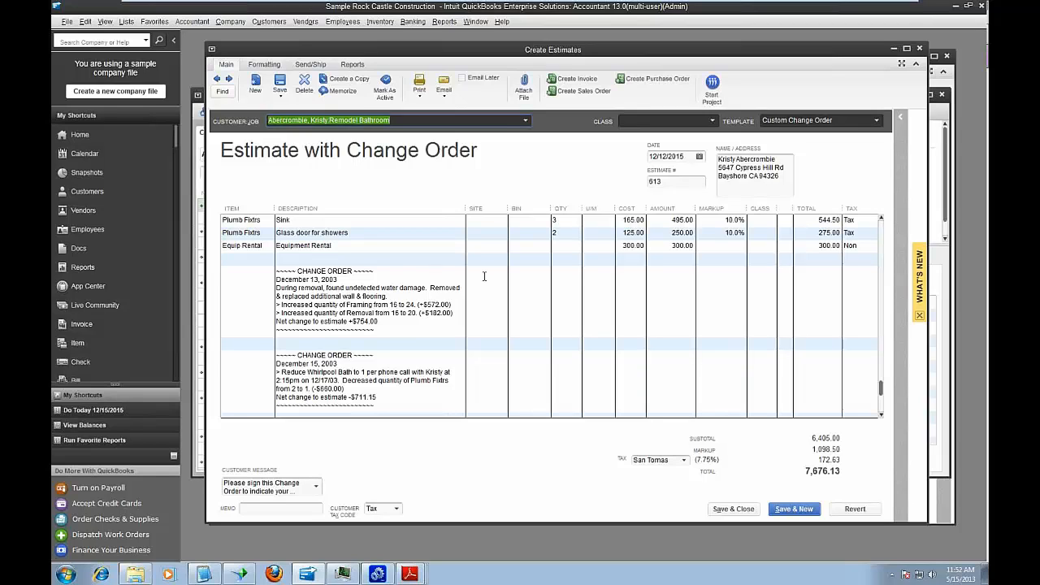
Change the Remodel Bathroom estimate's template to Custom Estimate and widen its To Complete column enough to read the full heading.
{"action": "left_click", "coordinate": [877, 121]}
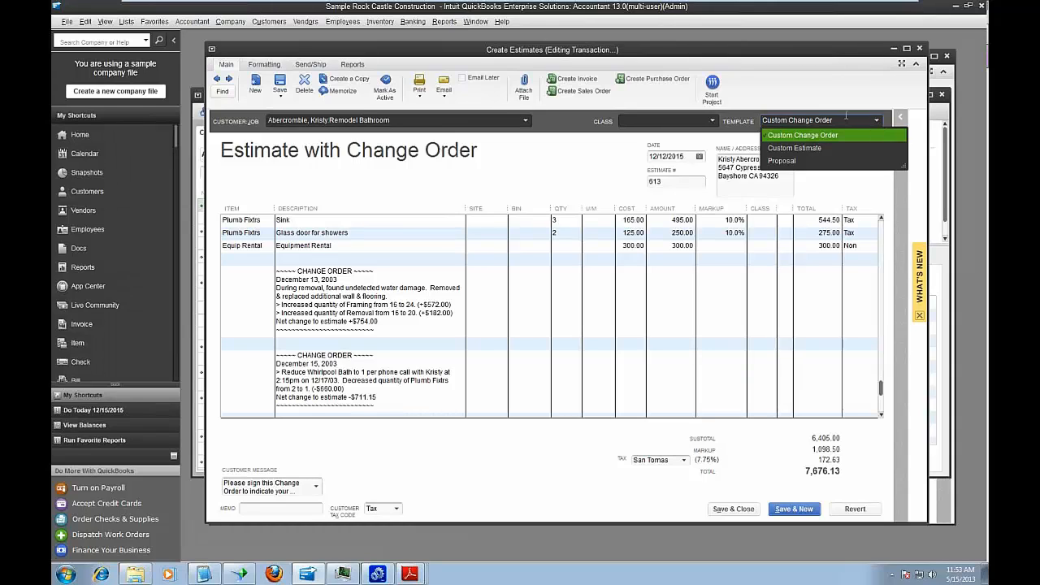
{"action": "left_click", "coordinate": [787, 149]}
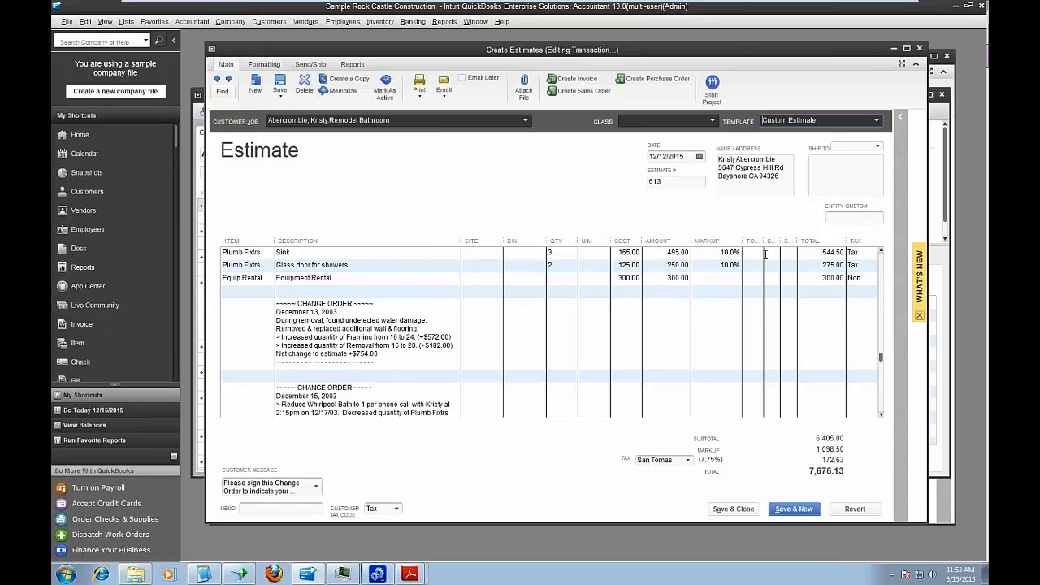
{"action": "left_click_drag", "start_coordinate": [776, 248], "coordinate": [794, 241]}
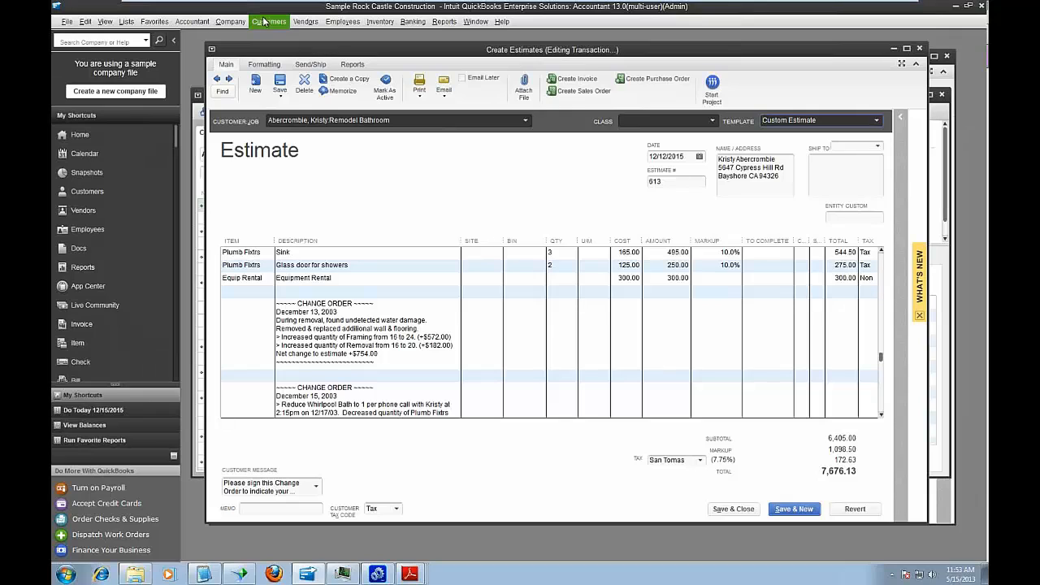
Switch the company file to single-user mode and close the Home and Accountant Center windows, leaving the blank Create Estimates form.
{"action": "left_click", "coordinate": [67, 23]}
{"action": "left_click", "coordinate": [110, 130]}
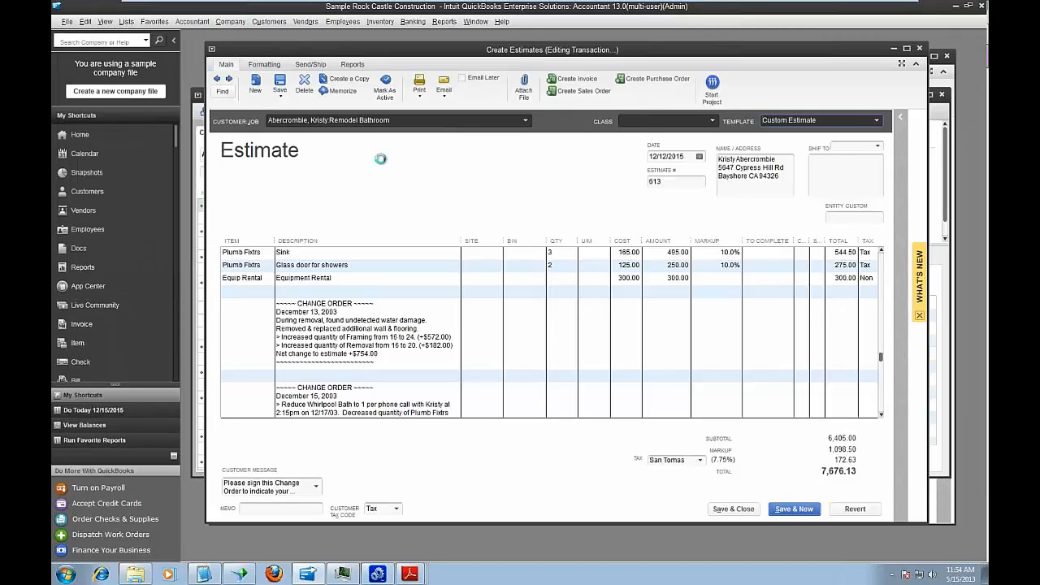
{"action": "left_click", "coordinate": [519, 178]}
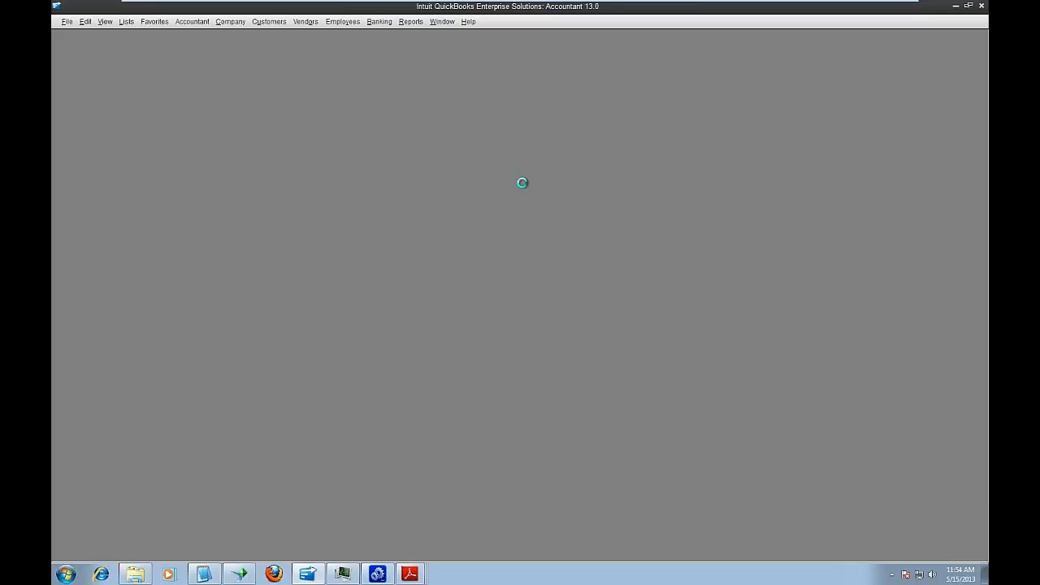
{"action": "left_click", "coordinate": [514, 219]}
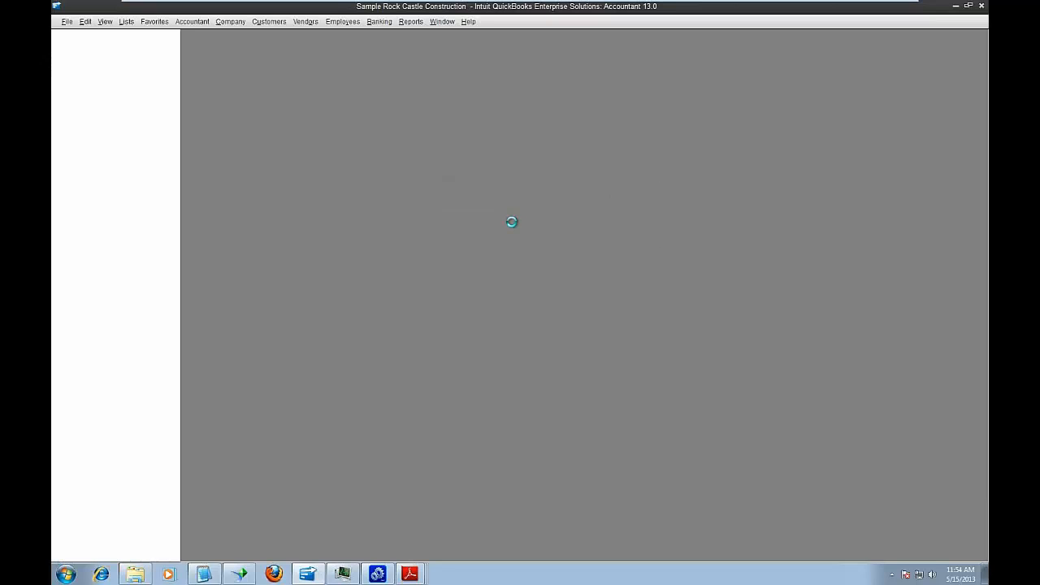
{"action": "left_click", "coordinate": [524, 179]}
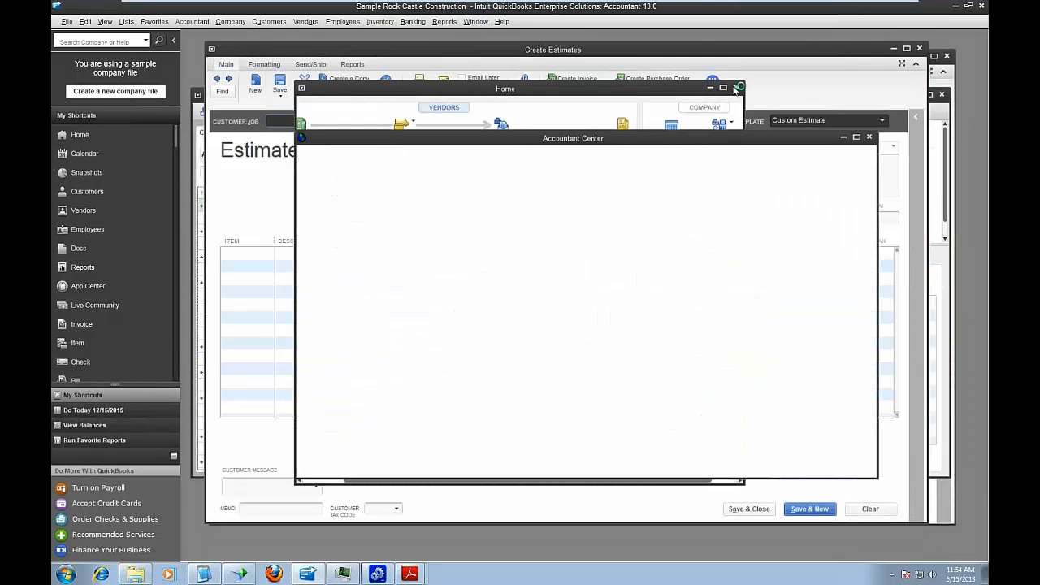
{"action": "left_click", "coordinate": [869, 137]}
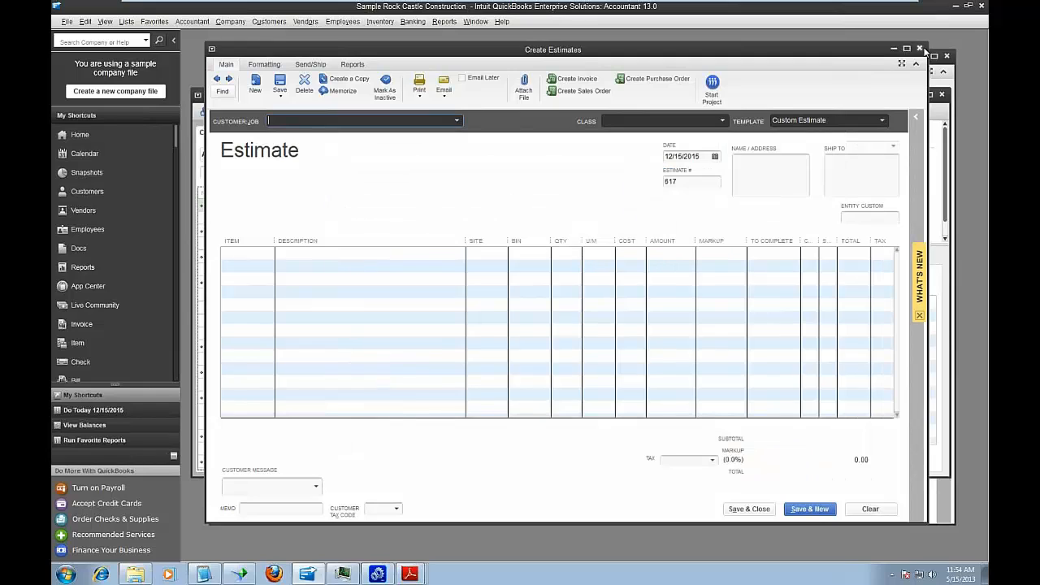
Open the Item List and open the Blueprint changes item for editing.
{"action": "left_click", "coordinate": [126, 22]}
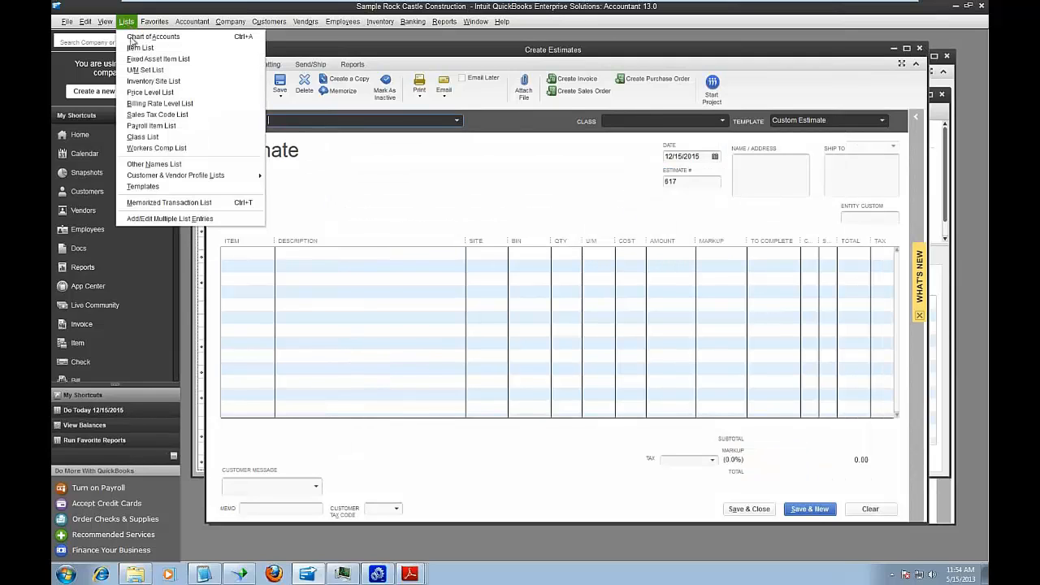
{"action": "left_click", "coordinate": [129, 51]}
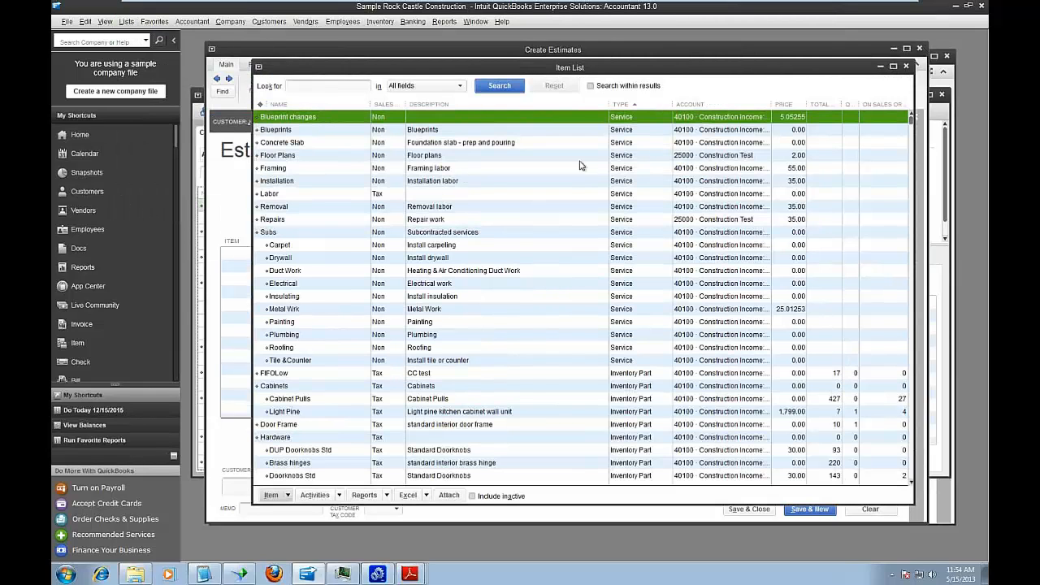
{"action": "left_click", "coordinate": [316, 497]}
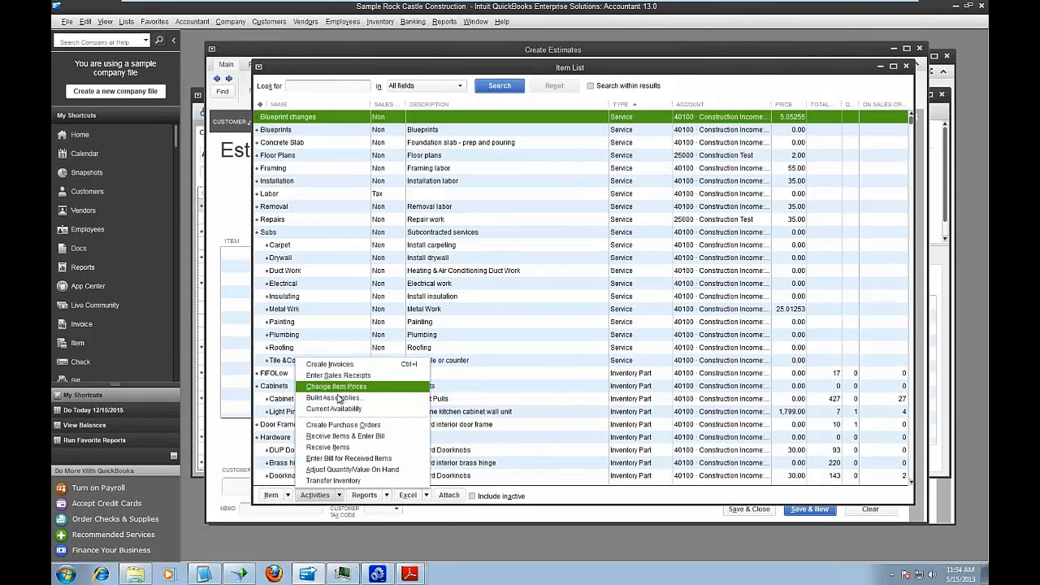
{"action": "left_click", "coordinate": [288, 498]}
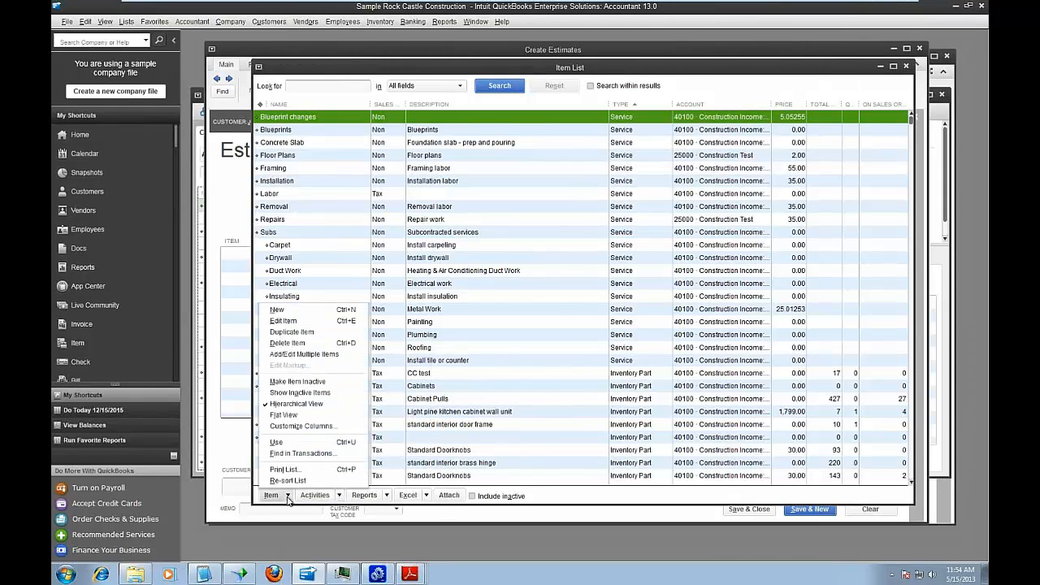
{"action": "left_click", "coordinate": [336, 322]}
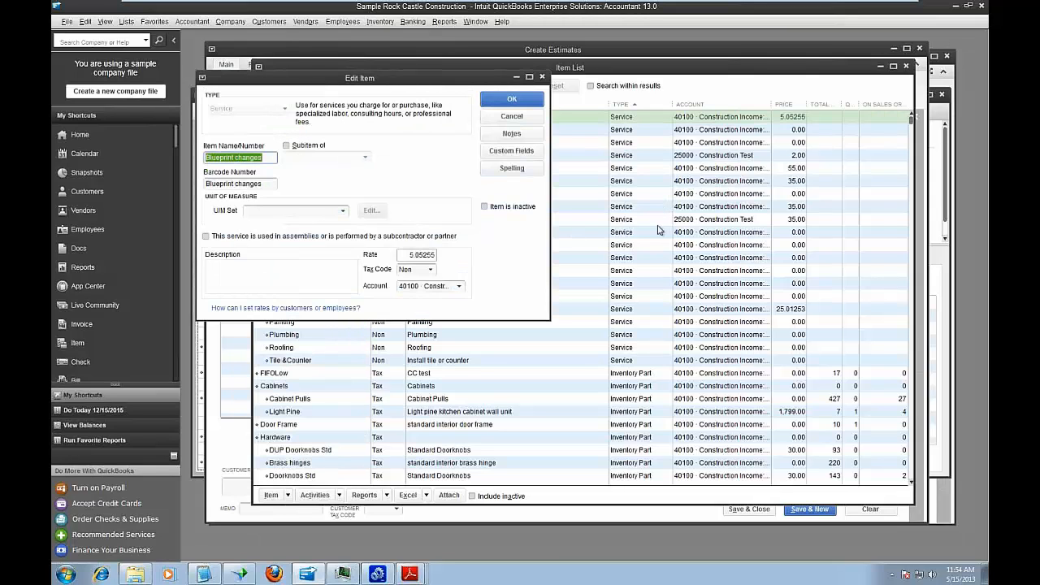
Look at the choices of the Status custom field for Blueprint changes, cancel the item edit, and close the Item List.
{"action": "left_click", "coordinate": [522, 153]}
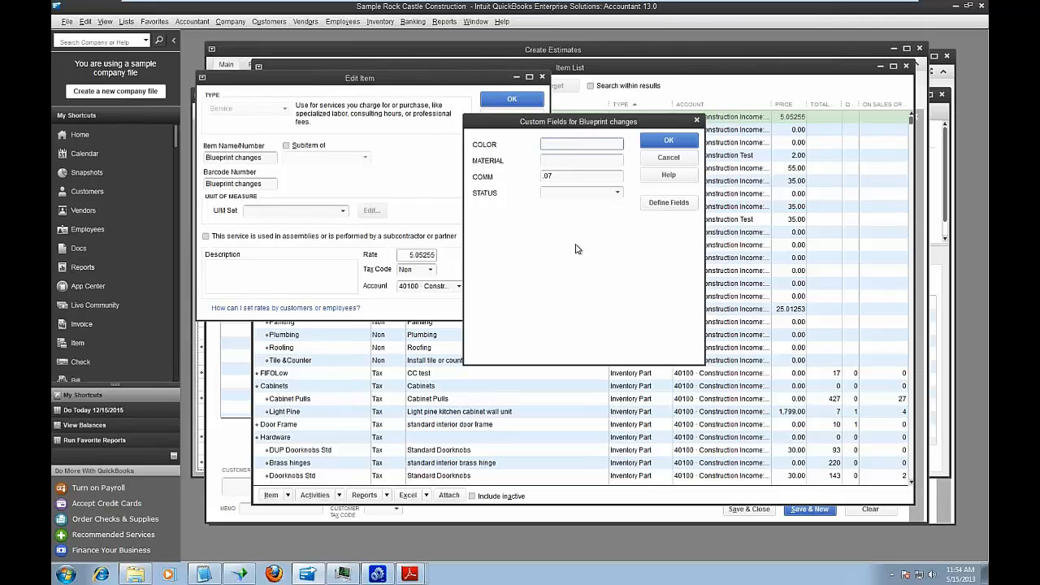
{"action": "left_click", "coordinate": [618, 192]}
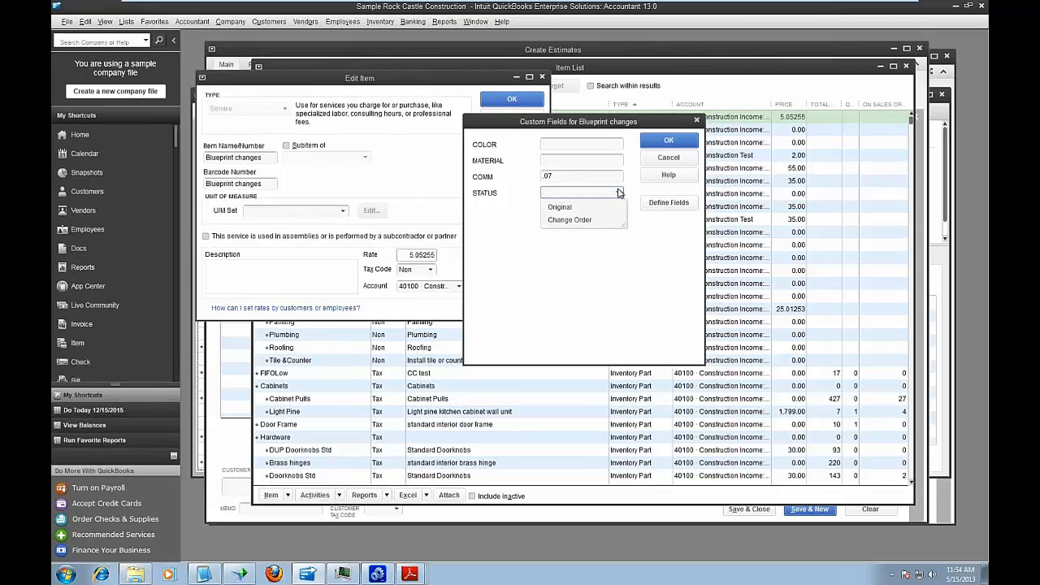
{"action": "double_click", "coordinate": [619, 193]}
{"action": "left_click", "coordinate": [663, 158]}
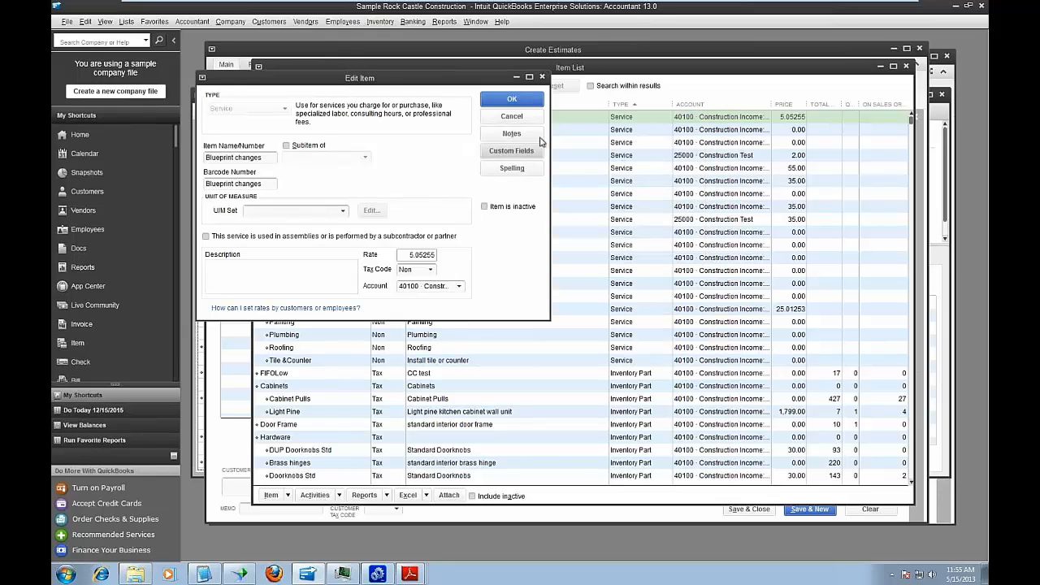
{"action": "left_click", "coordinate": [512, 117]}
{"action": "left_click", "coordinate": [906, 65]}
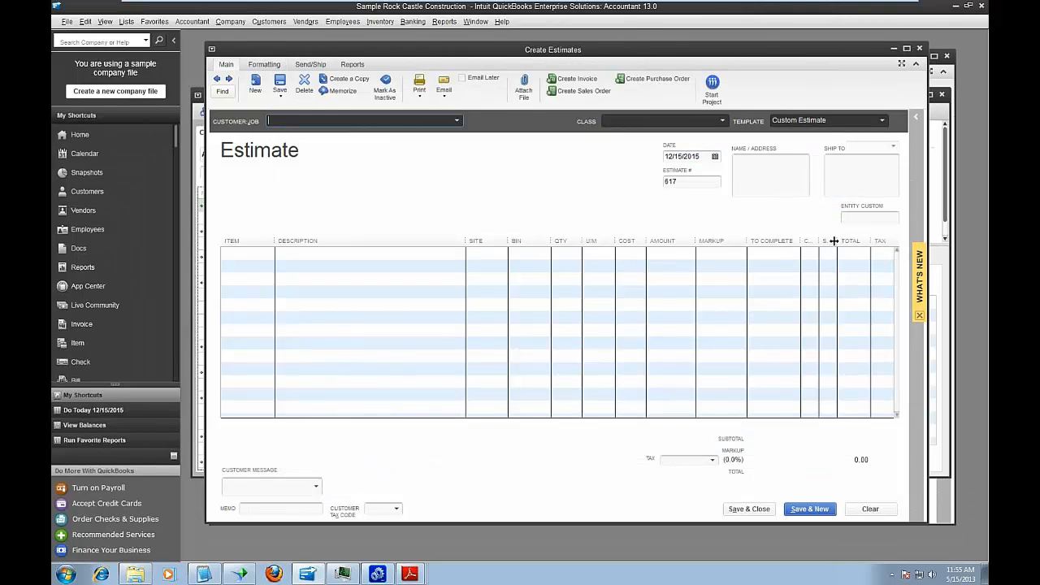
Widen the Status column, go back to the Kitchen job's estimate, and set its Blueprints line's Status to Original.
{"action": "left_click_drag", "start_coordinate": [837, 241], "coordinate": [860, 242]}
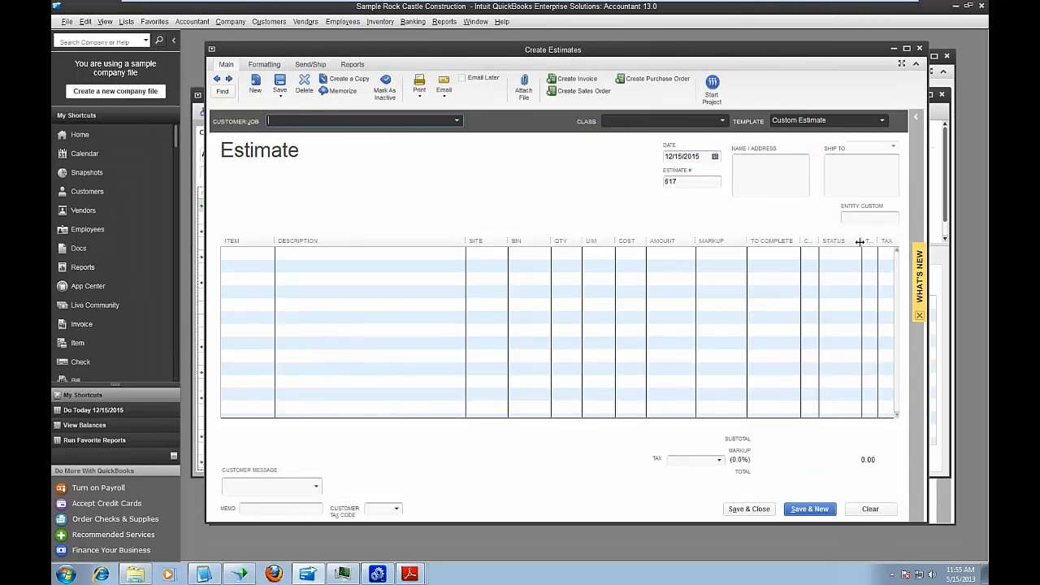
{"action": "left_click", "coordinate": [216, 79]}
{"action": "left_click", "coordinate": [216, 79]}
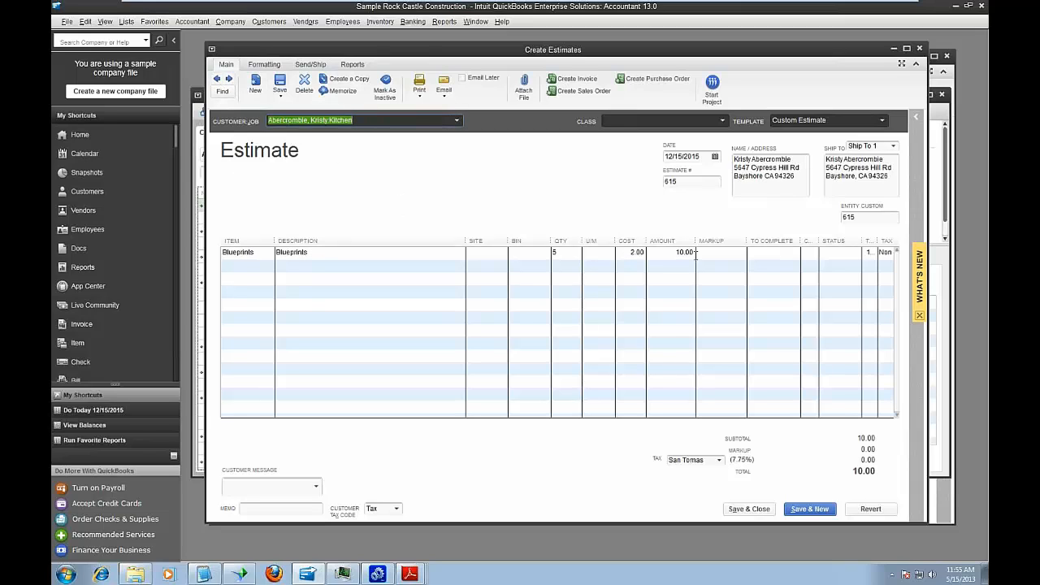
{"action": "left_click", "coordinate": [841, 251]}
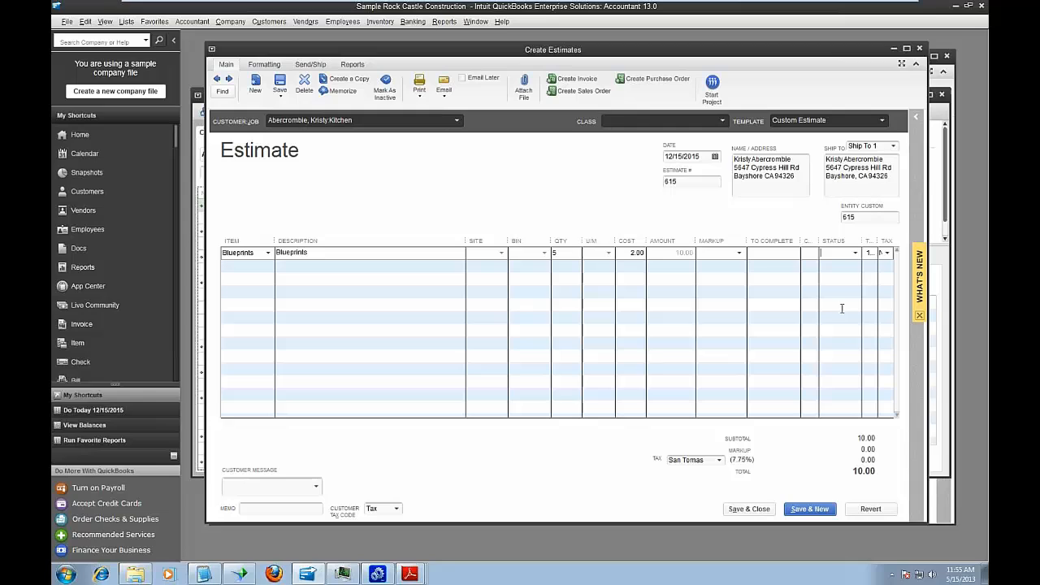
{"action": "left_click", "coordinate": [855, 252]}
{"action": "left_click", "coordinate": [841, 269]}
Add a Blueprint changes line to the estimate with quantity -1, cost 2.00 and Status Change Order.
{"action": "left_click", "coordinate": [273, 265]}
{"action": "type", "text": "B"}
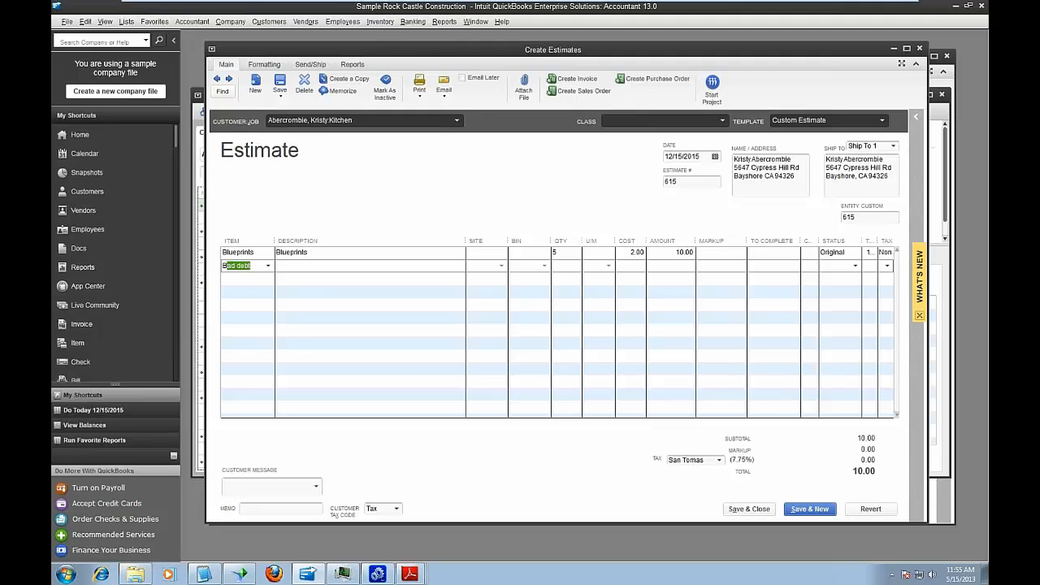
{"action": "type", "text": "l"}
{"action": "key", "text": "Tab"}
{"action": "type", "text": "-1"}
{"action": "key", "text": "Tab"}
{"action": "type", "text": "2"}
{"action": "key", "text": "Tab"}
{"action": "left_click", "coordinate": [855, 266]}
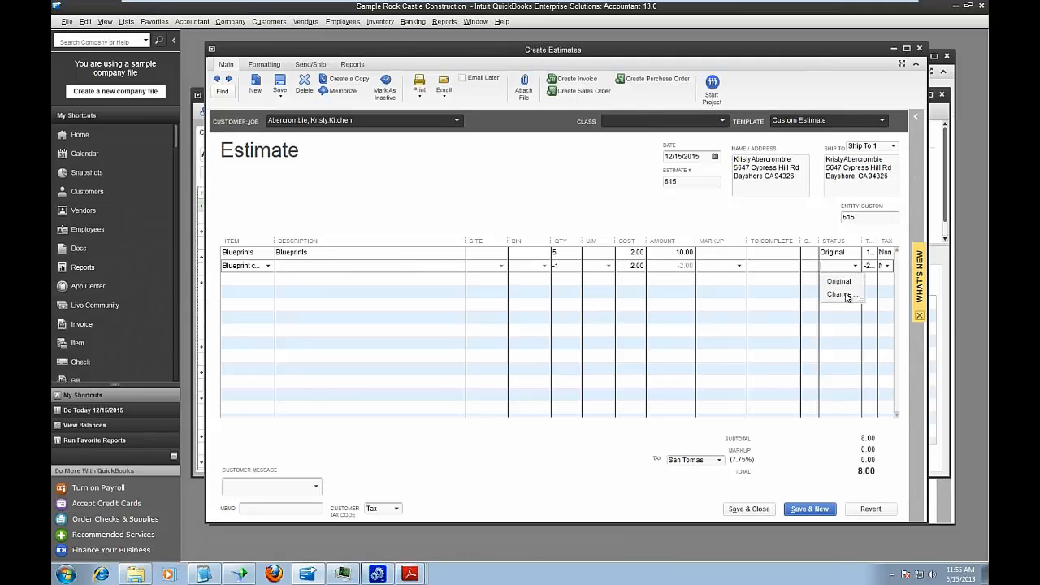
{"action": "left_click", "coordinate": [842, 297]}
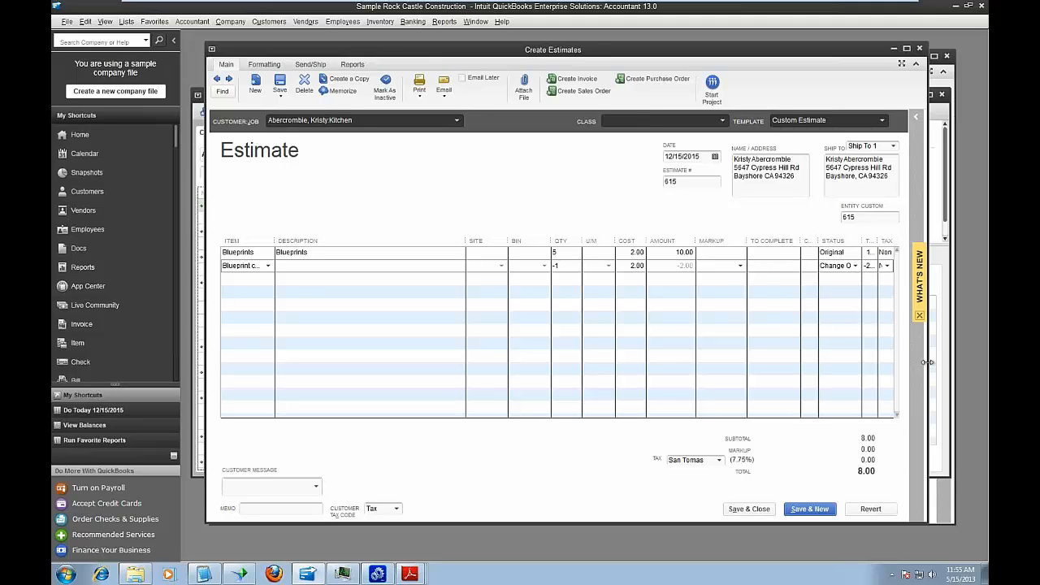
Widen the estimate window and its Status column to show the full text, keeping Change Order on the second line.
{"action": "left_click_drag", "start_coordinate": [928, 363], "coordinate": [977, 350]}
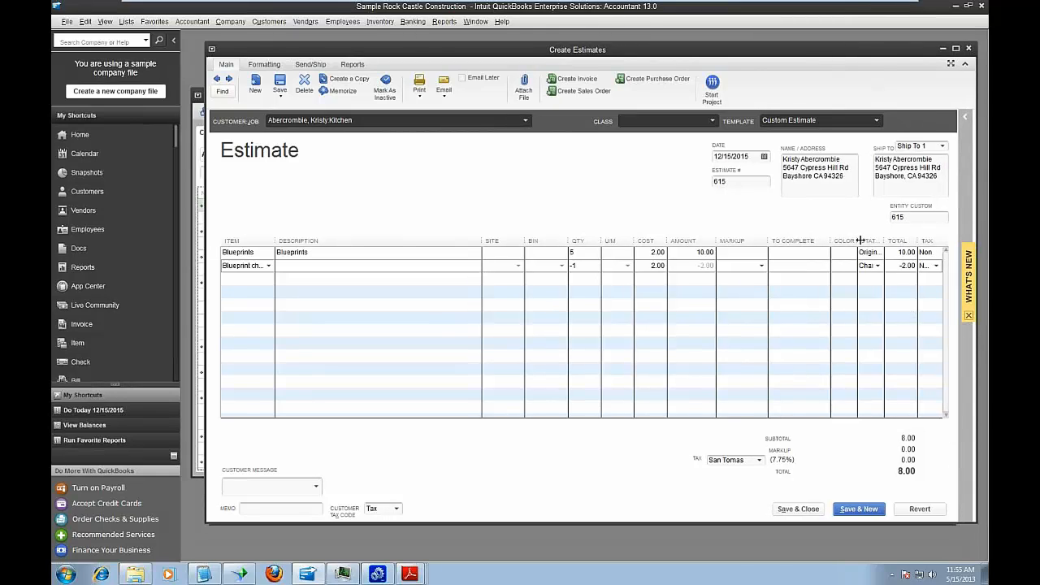
{"action": "left_click_drag", "start_coordinate": [857, 241], "coordinate": [910, 240]}
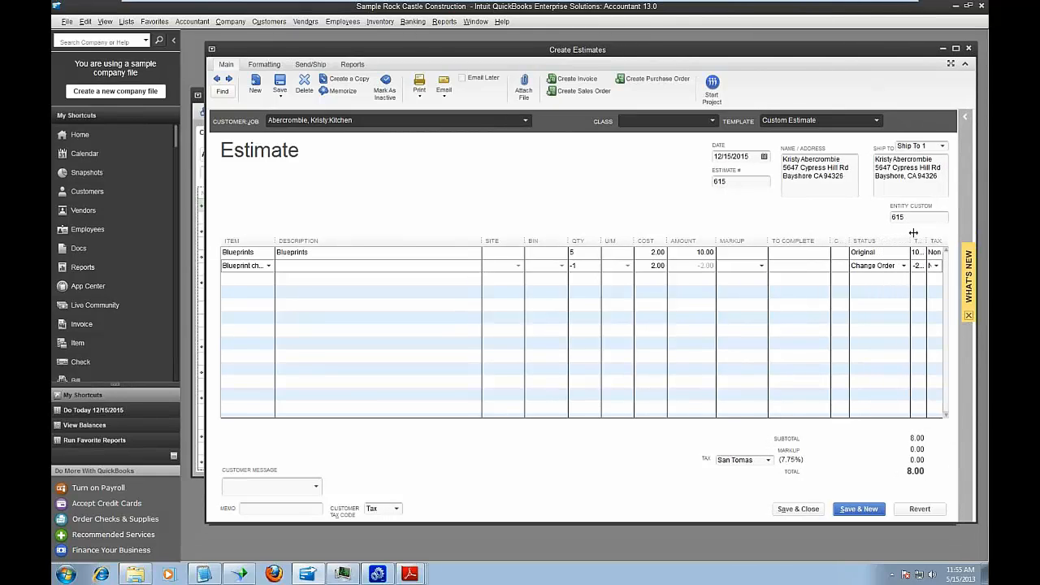
{"action": "left_click", "coordinate": [871, 266]}
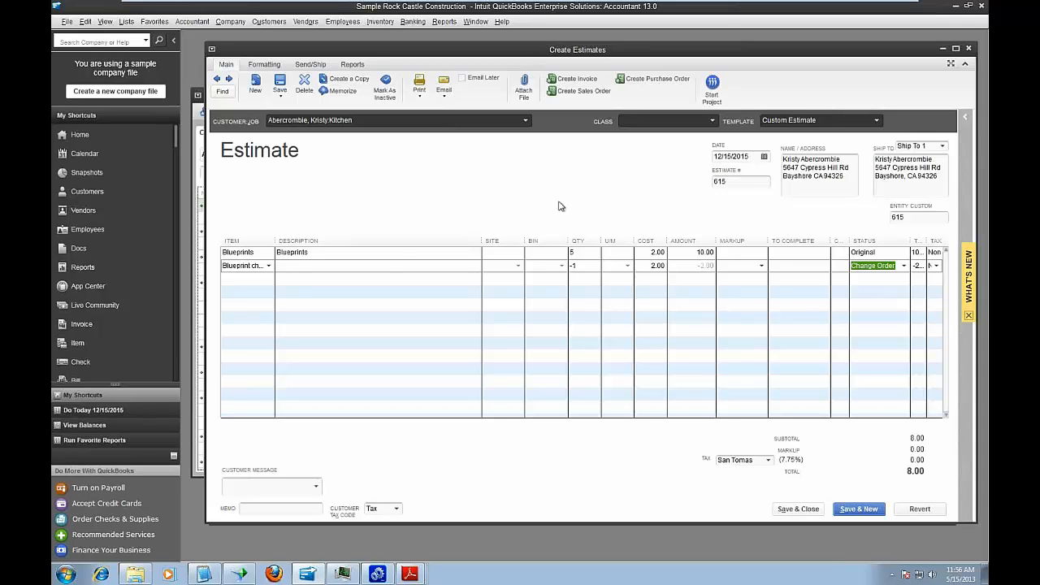
{"action": "left_click", "coordinate": [905, 267]}
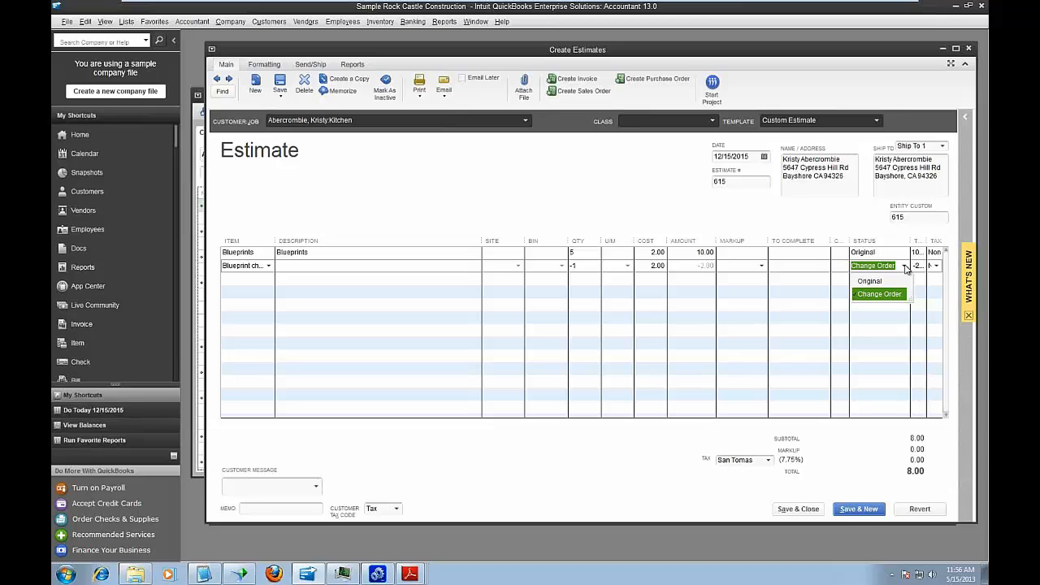
{"action": "left_click", "coordinate": [877, 294]}
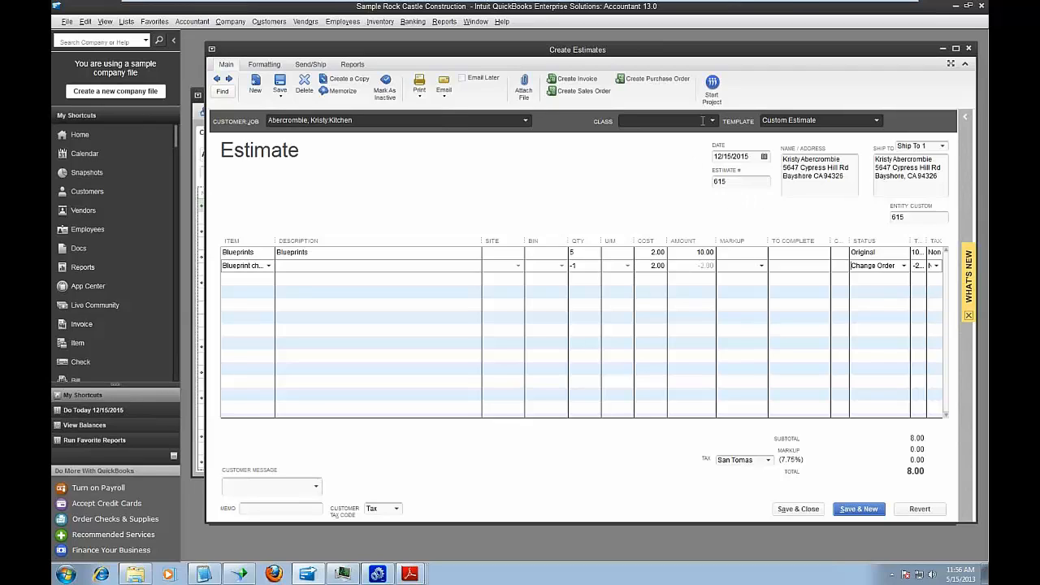
Minimize the virtual machine to return to the Job Cost workbook in Excel and stretch its window to full screen height.
{"action": "mouse_move", "coordinate": [791, 6]}
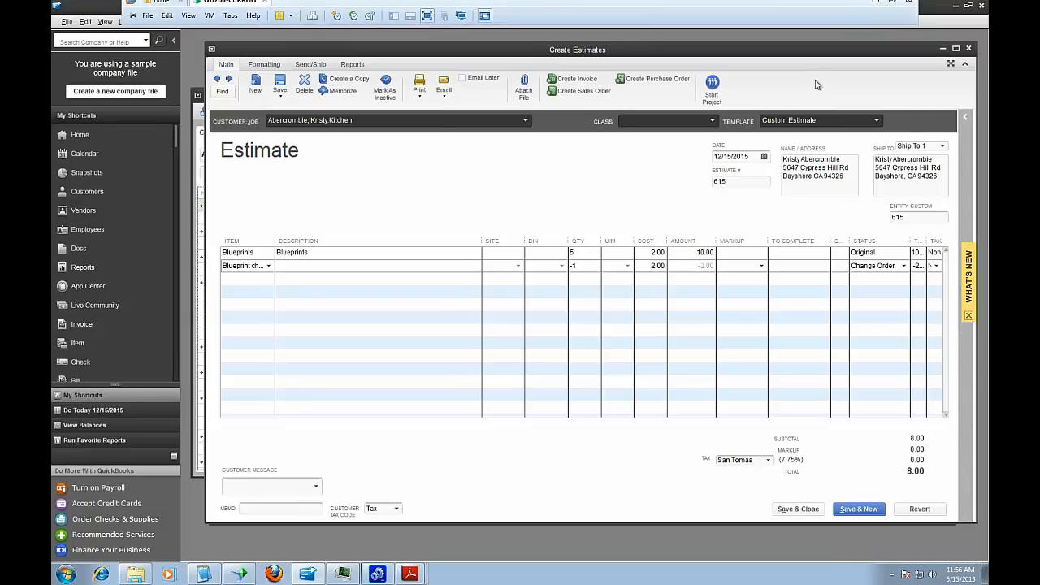
{"action": "mouse_move", "coordinate": [854, 6]}
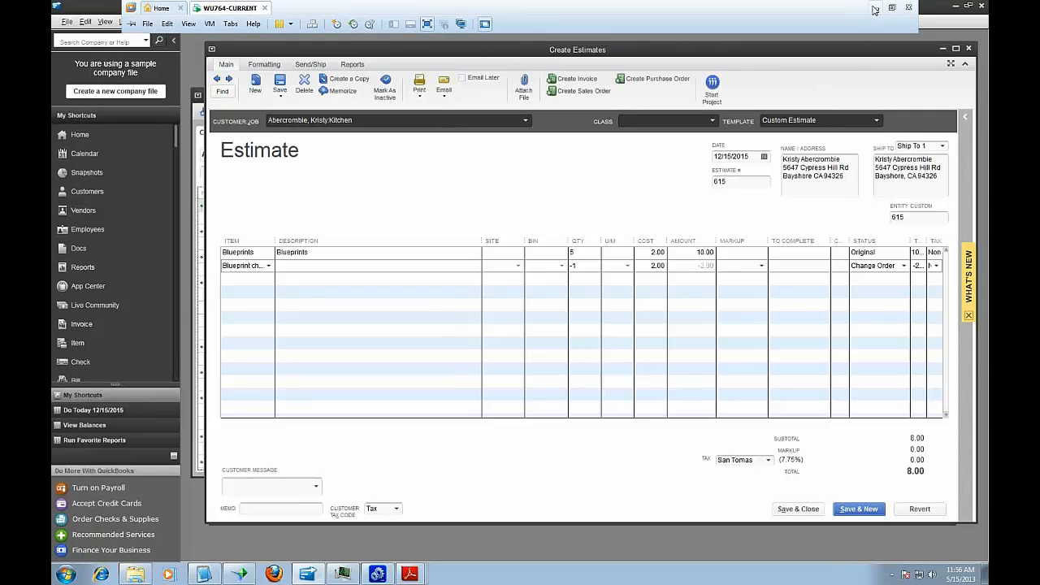
{"action": "left_click", "coordinate": [874, 8]}
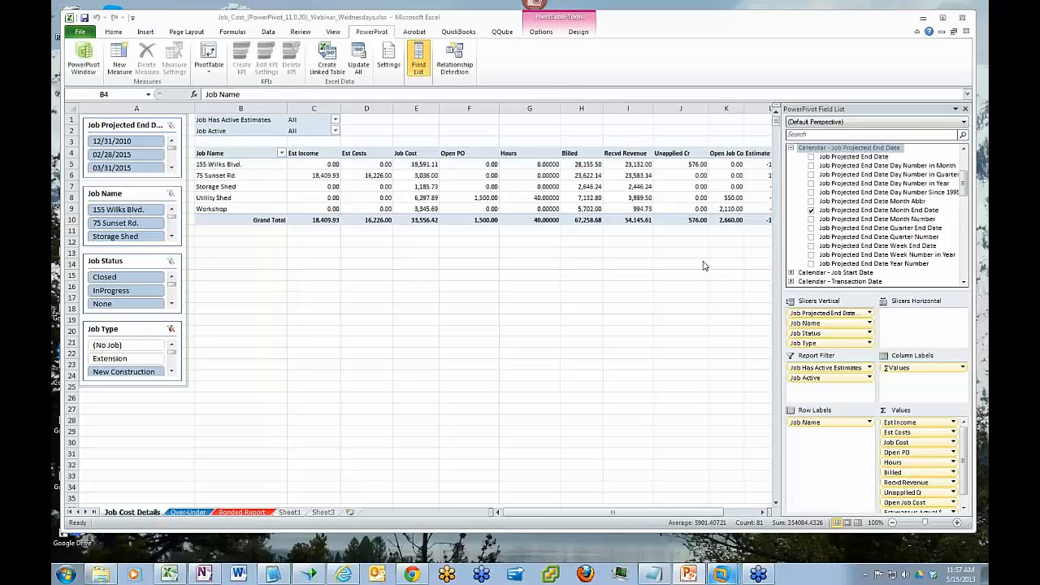
{"action": "double_click", "coordinate": [823, 531]}
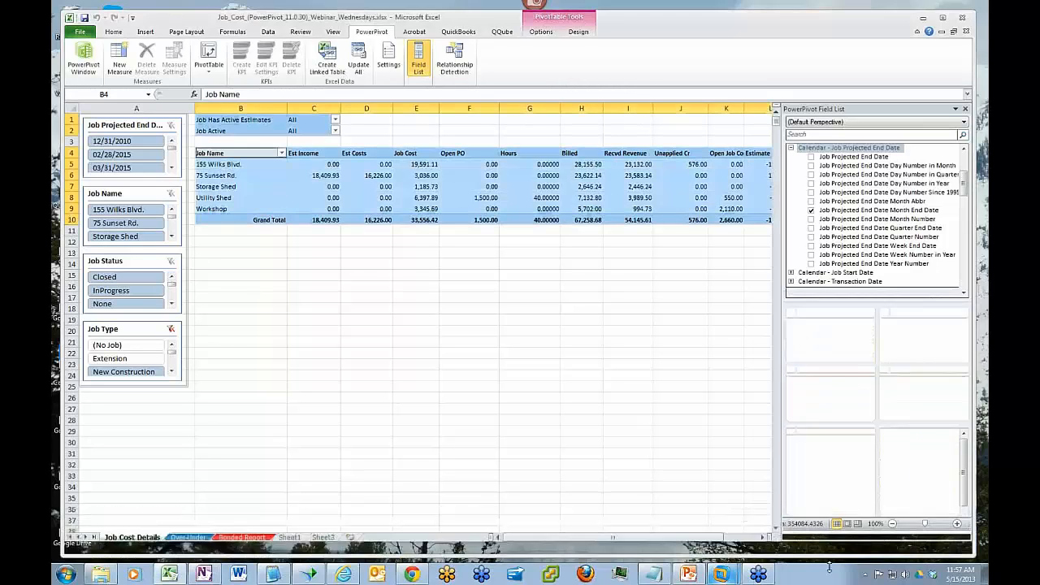
Clear the Job Cost Details pivot table's Values area except for Est Costs and Job Cost.
{"action": "left_click_drag", "start_coordinate": [924, 533], "coordinate": [927, 262]}
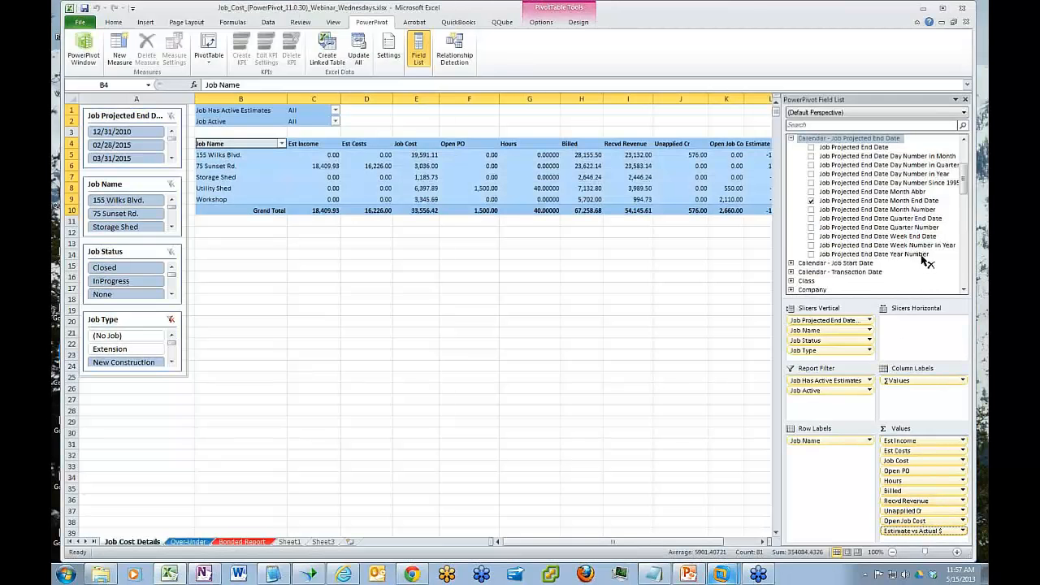
{"action": "left_click_drag", "start_coordinate": [926, 524], "coordinate": [919, 256]}
{"action": "left_click_drag", "start_coordinate": [914, 516], "coordinate": [894, 257]}
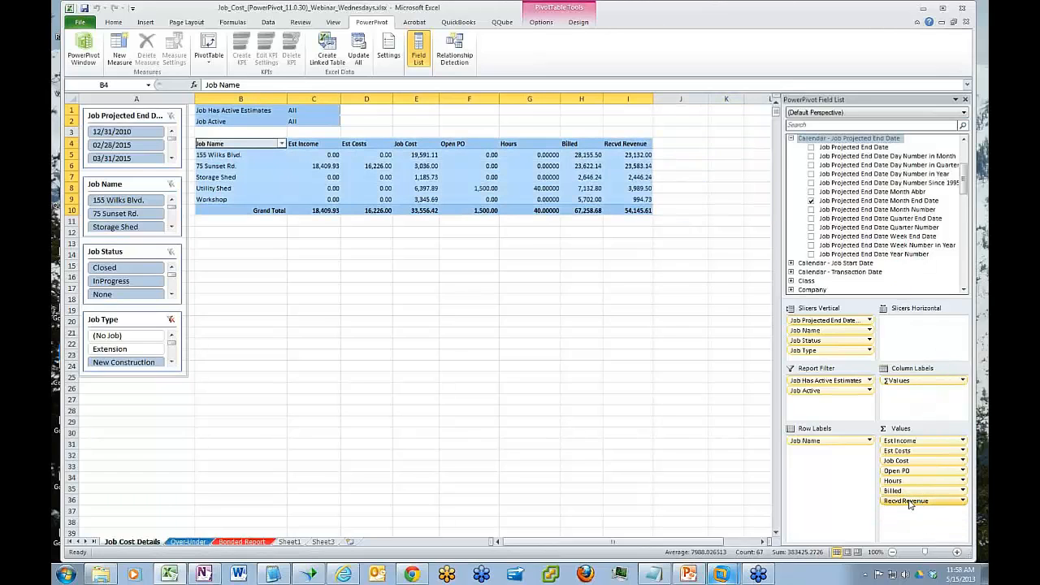
{"action": "left_click_drag", "start_coordinate": [906, 501], "coordinate": [891, 248]}
{"action": "left_click_drag", "start_coordinate": [894, 490], "coordinate": [911, 333]}
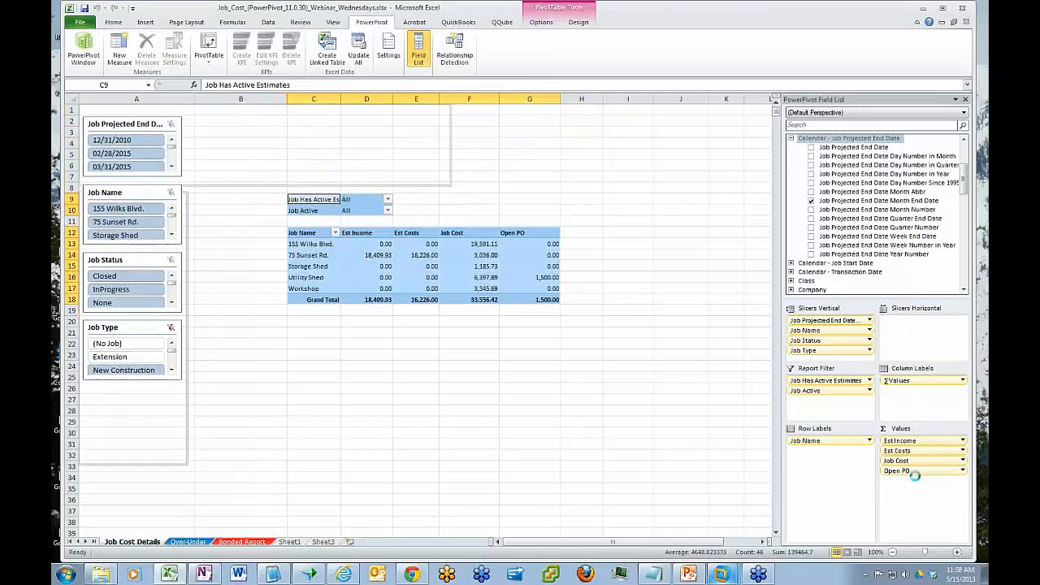
{"action": "left_click_drag", "start_coordinate": [910, 480], "coordinate": [929, 254]}
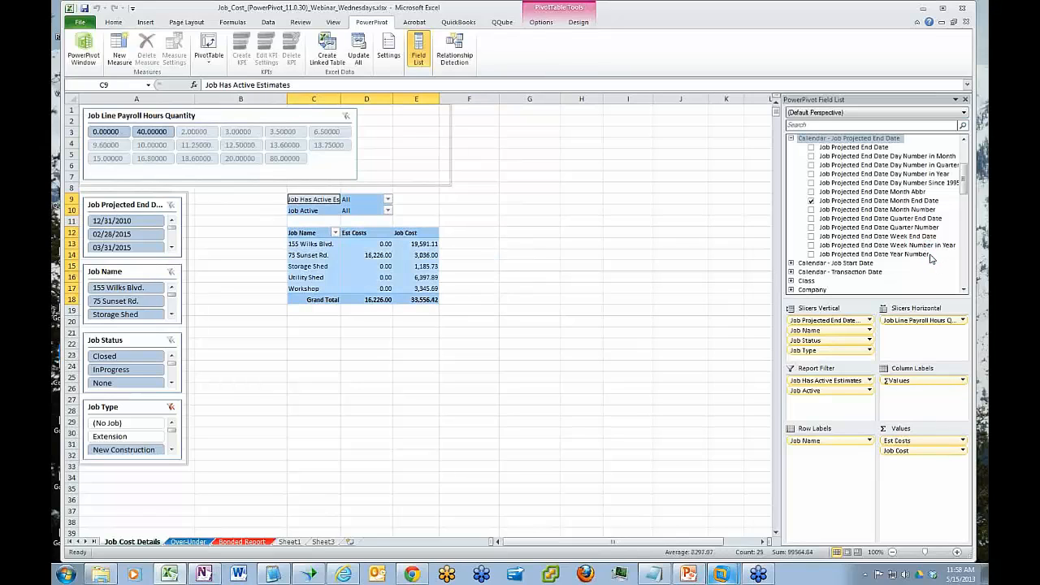
Remove the Job Line Payroll Hours Quantity horizontal slicer from the pivot table and zoom the sheet to 166%.
{"action": "left_click", "coordinate": [377, 267]}
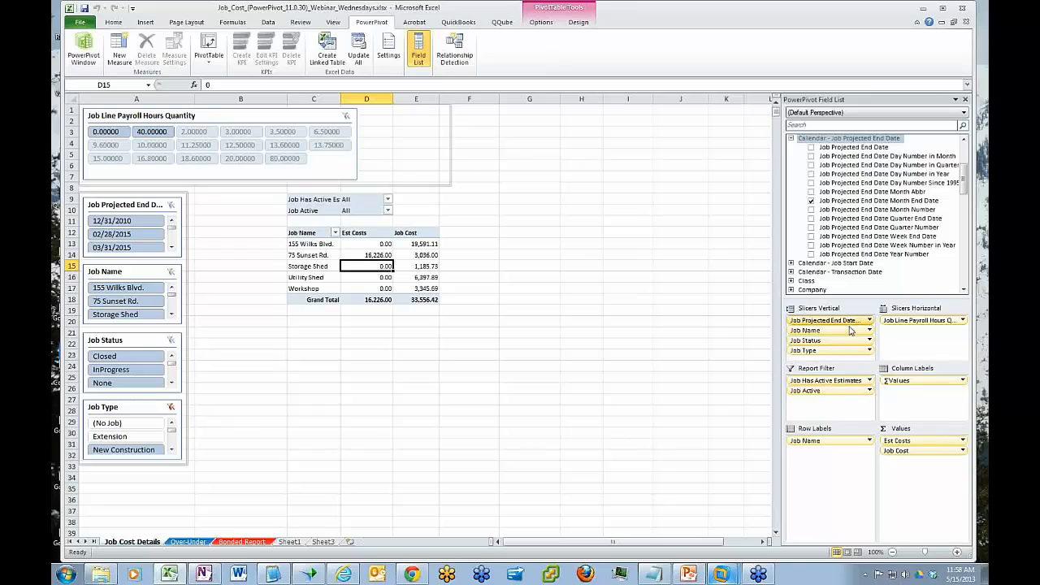
{"action": "left_click_drag", "start_coordinate": [919, 321], "coordinate": [908, 243]}
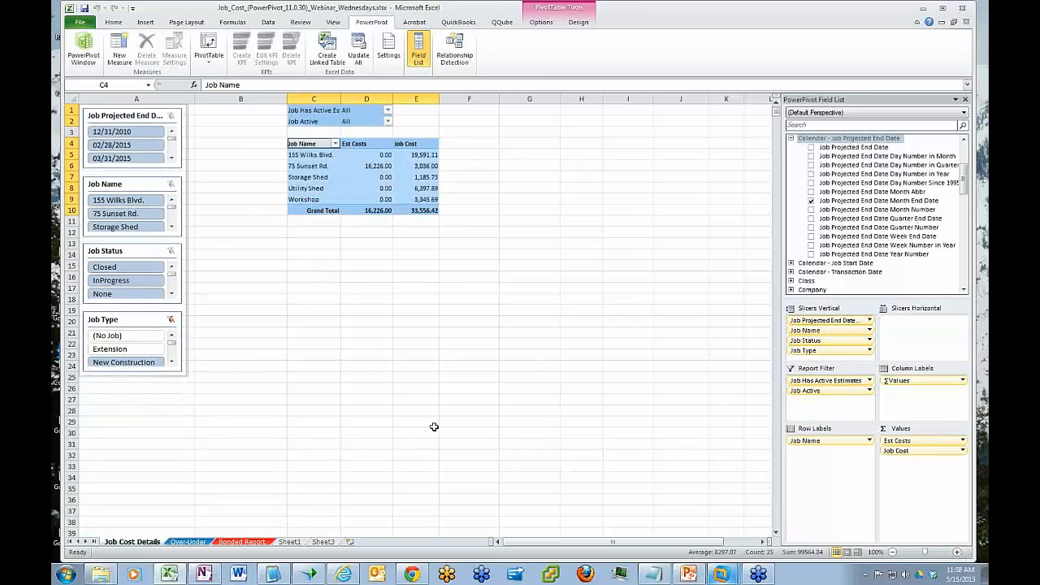
{"action": "left_click_drag", "start_coordinate": [924, 553], "coordinate": [931, 553]}
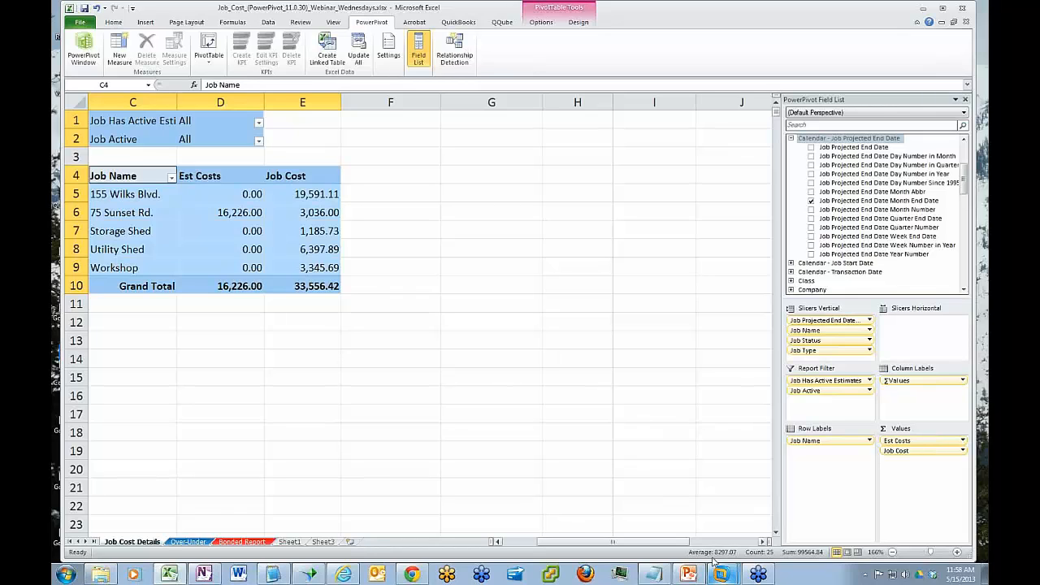
Collapse the Job table and expand JOB COST DETAILS in the field list to examine its Job Line estimate fields.
{"action": "mouse_move", "coordinate": [726, 574]}
{"action": "left_click_drag", "start_coordinate": [966, 180], "coordinate": [967, 213]}
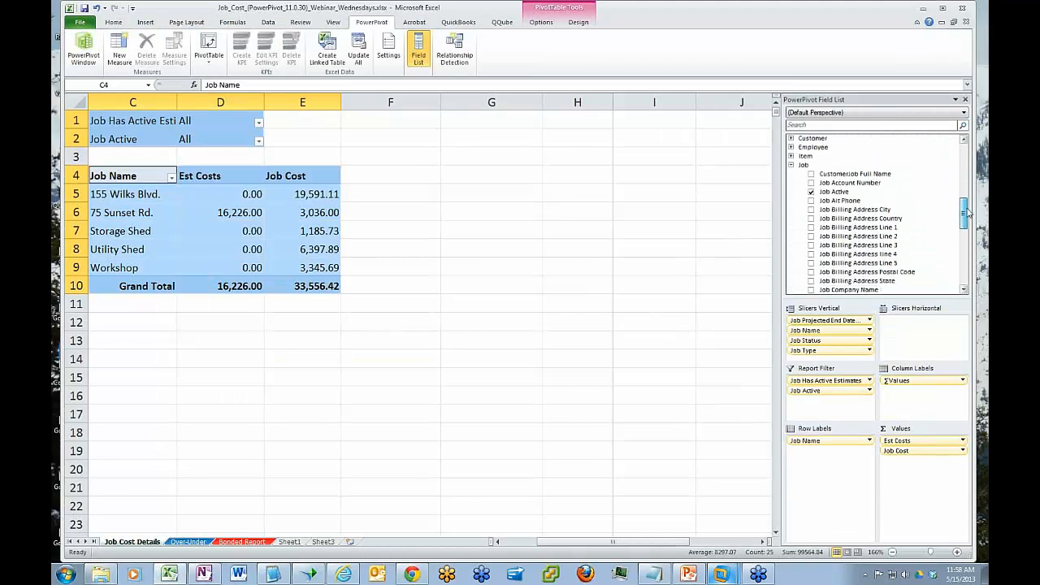
{"action": "left_click", "coordinate": [790, 165]}
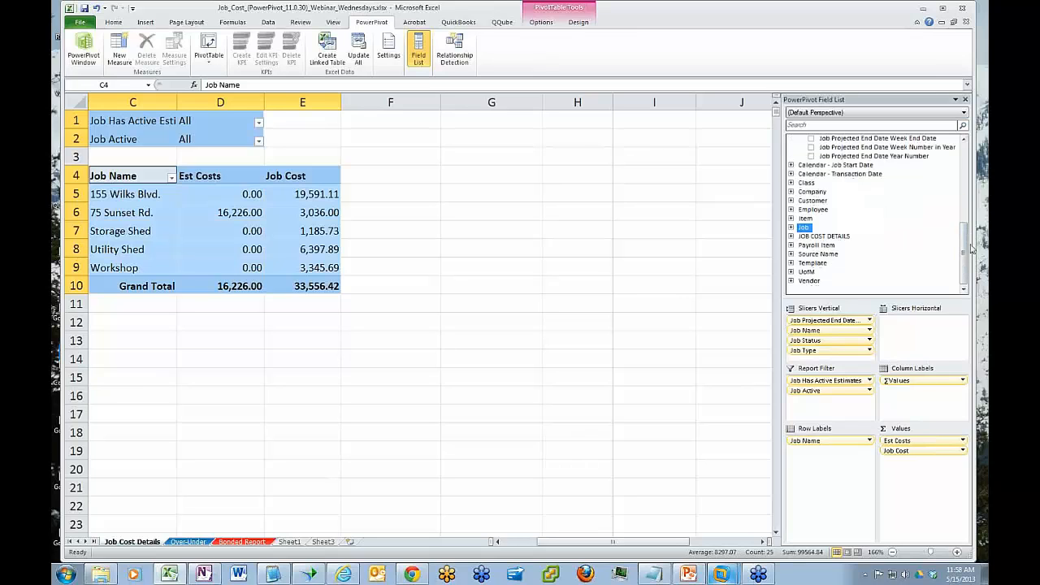
{"action": "left_click", "coordinate": [791, 235]}
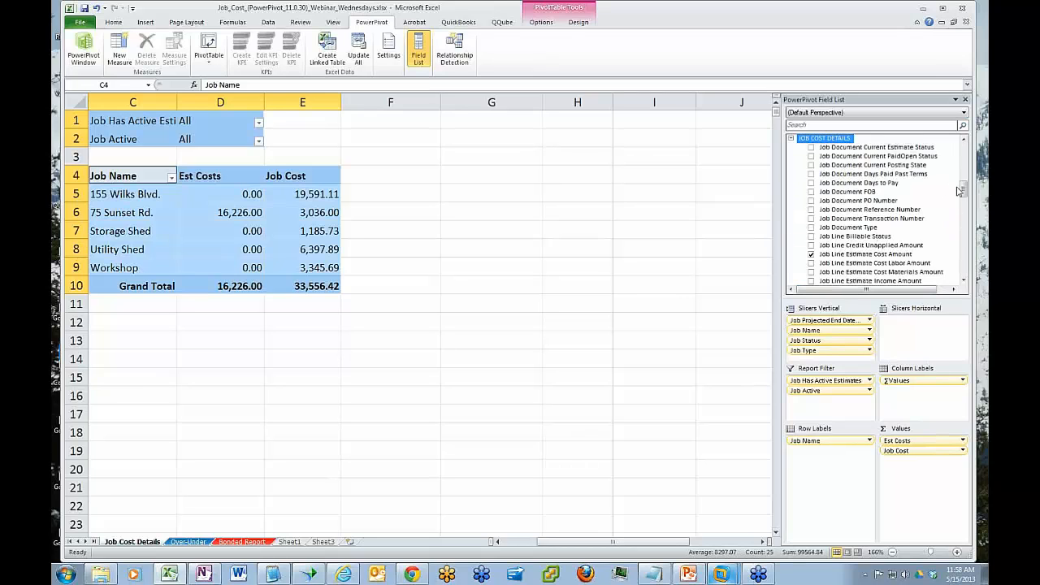
{"action": "left_click_drag", "start_coordinate": [963, 190], "coordinate": [964, 202]}
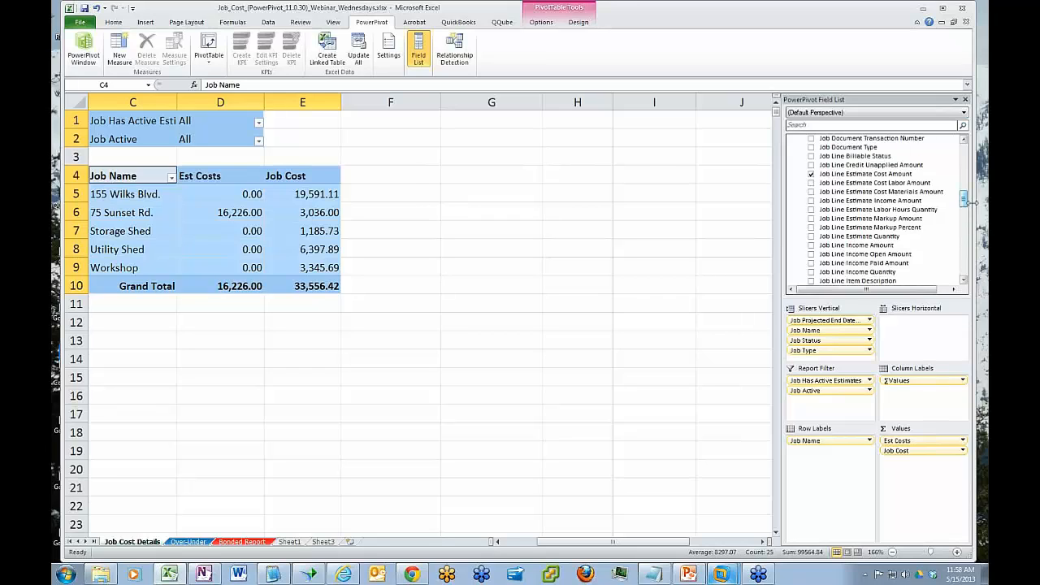
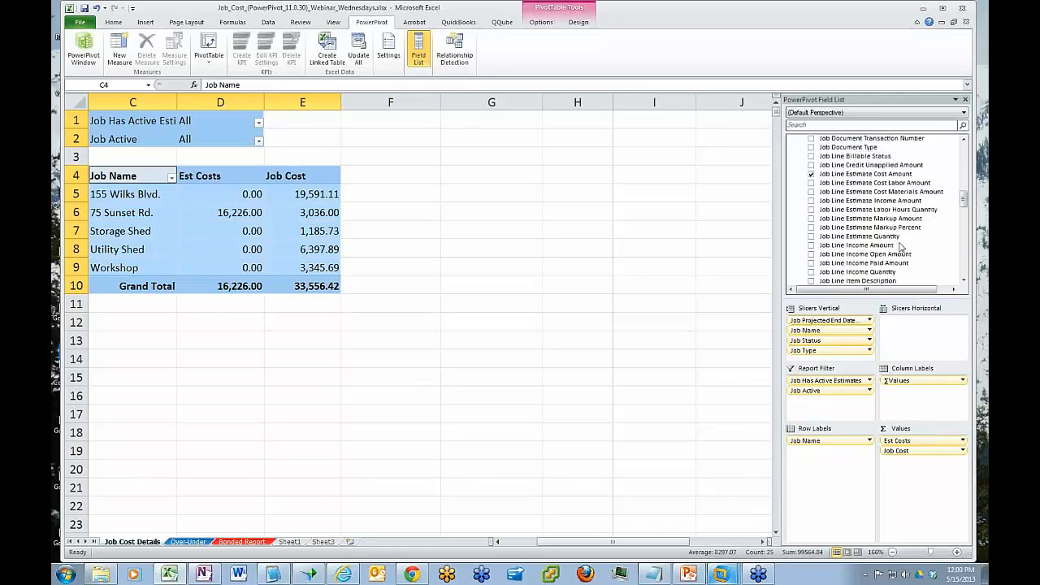
Switch to QuickBooks in the WU764-CURRENT virtual machine and close the Create Estimates window.
{"action": "left_click", "coordinate": [728, 577]}
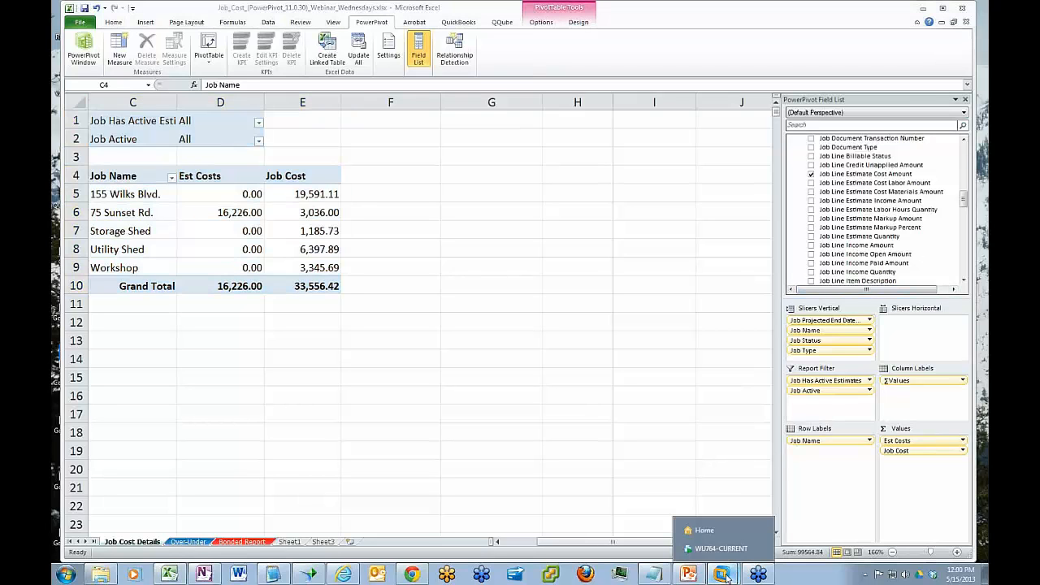
{"action": "left_click", "coordinate": [720, 549]}
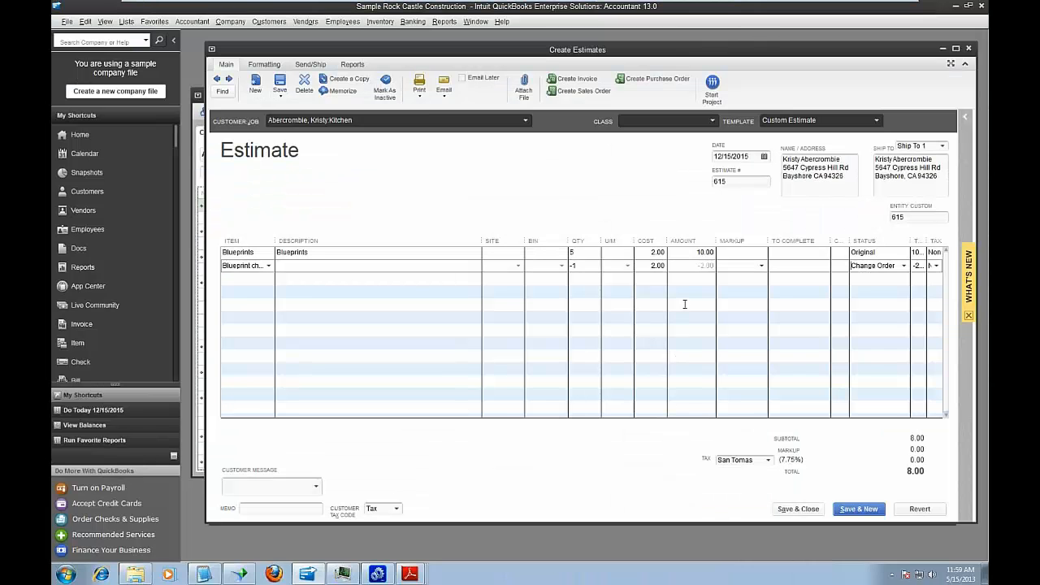
{"action": "left_click", "coordinate": [969, 50]}
{"action": "left_click", "coordinate": [520, 179]}
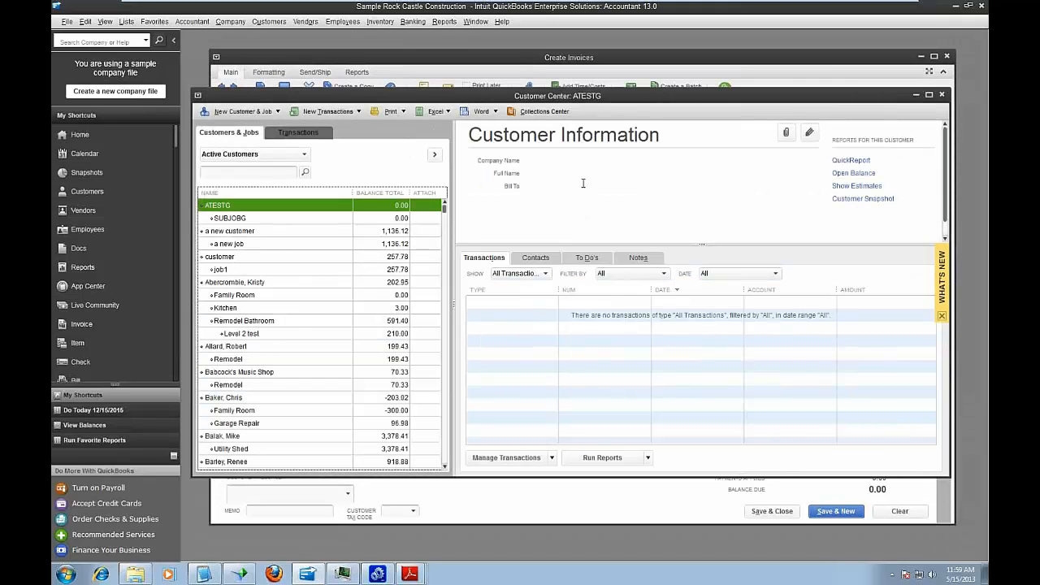
Open the Item List and examine the Subs service item and its subitems, such as Carpet and Insulating.
{"action": "left_click", "coordinate": [126, 21]}
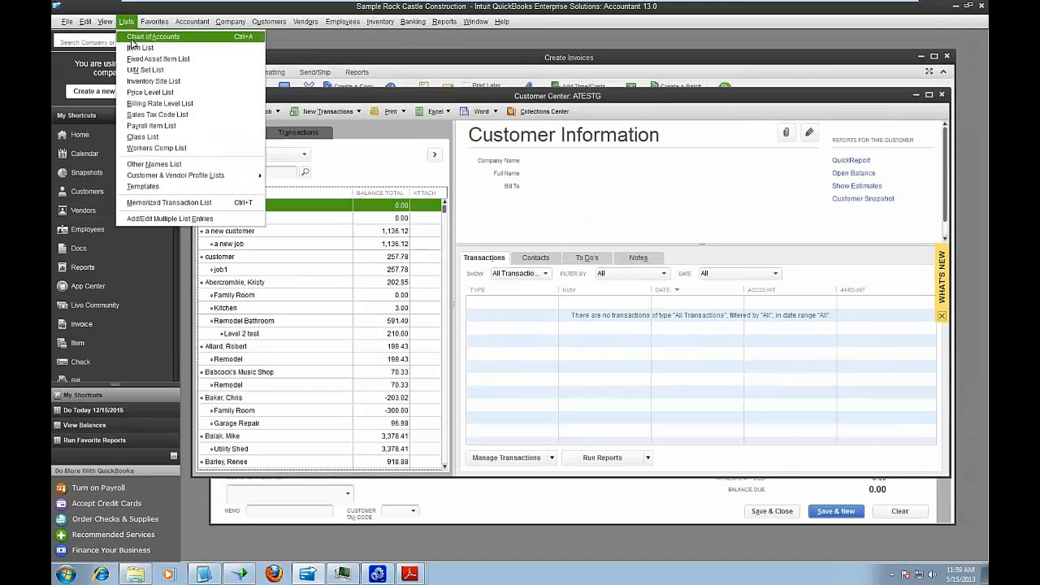
{"action": "left_click", "coordinate": [134, 45]}
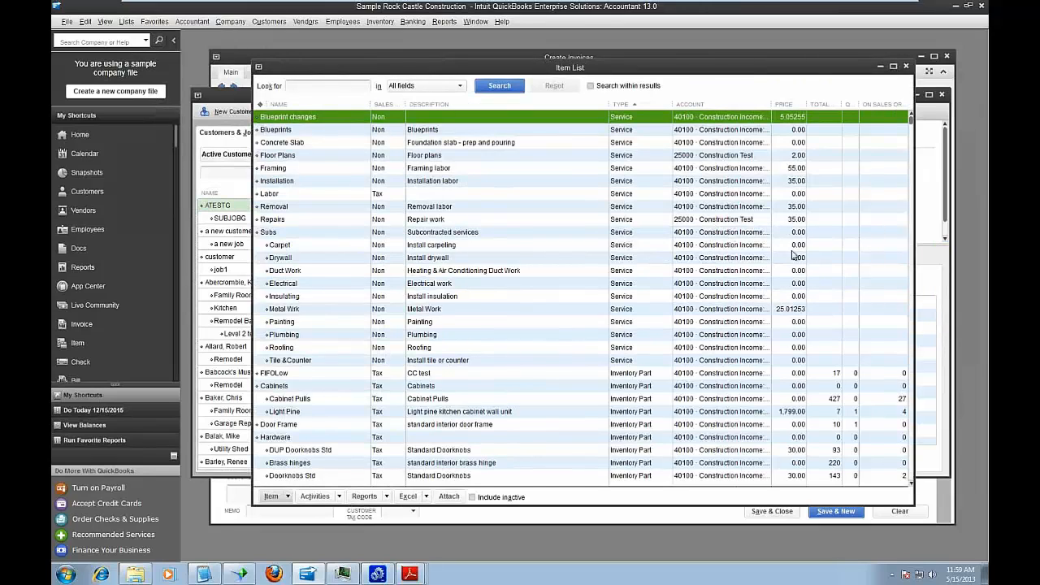
{"action": "left_click", "coordinate": [912, 484]}
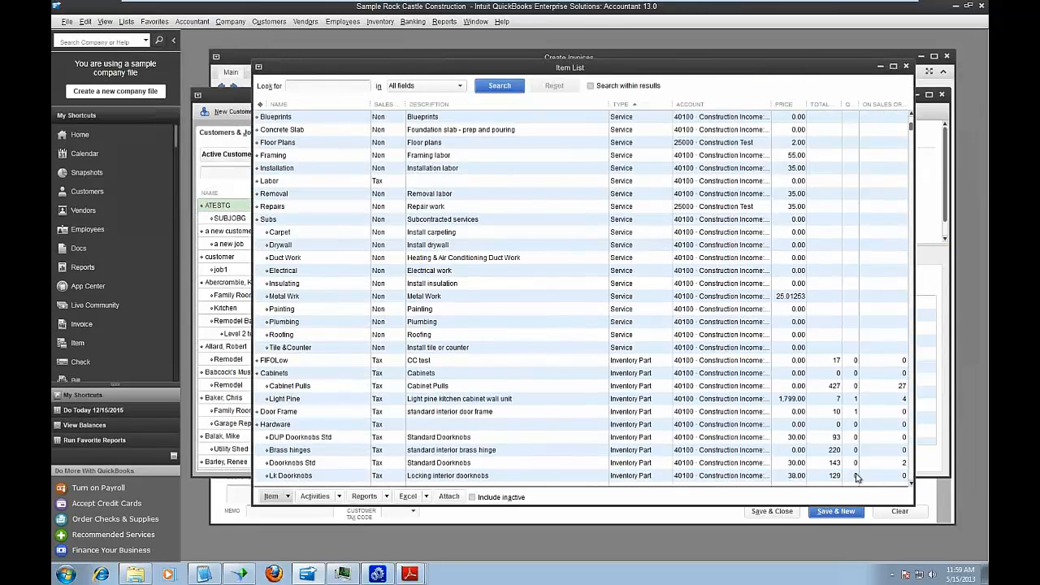
{"action": "left_click", "coordinate": [287, 224]}
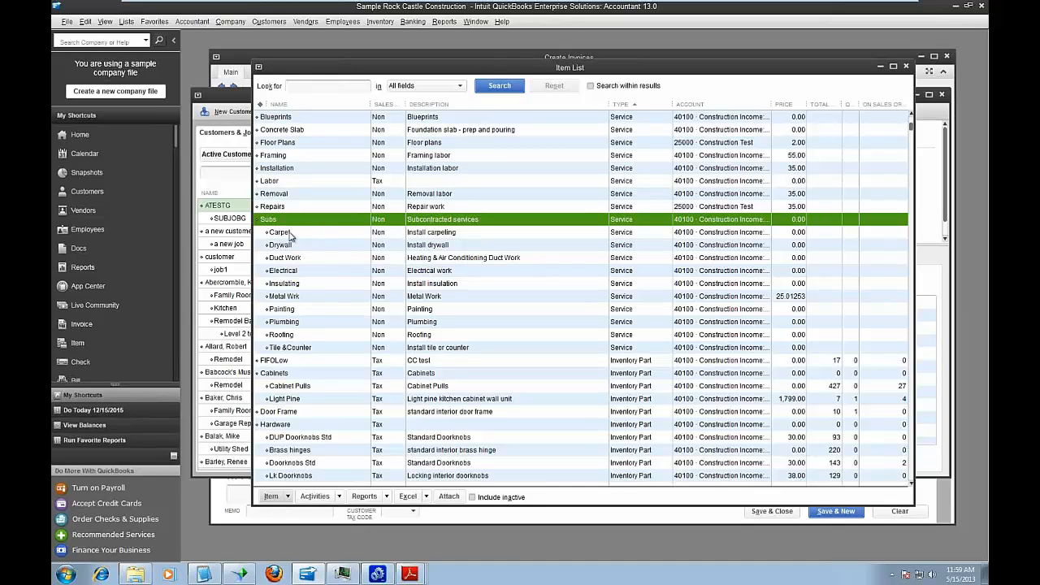
{"action": "left_click", "coordinate": [289, 233]}
{"action": "left_click", "coordinate": [296, 221]}
{"action": "left_click", "coordinate": [311, 283]}
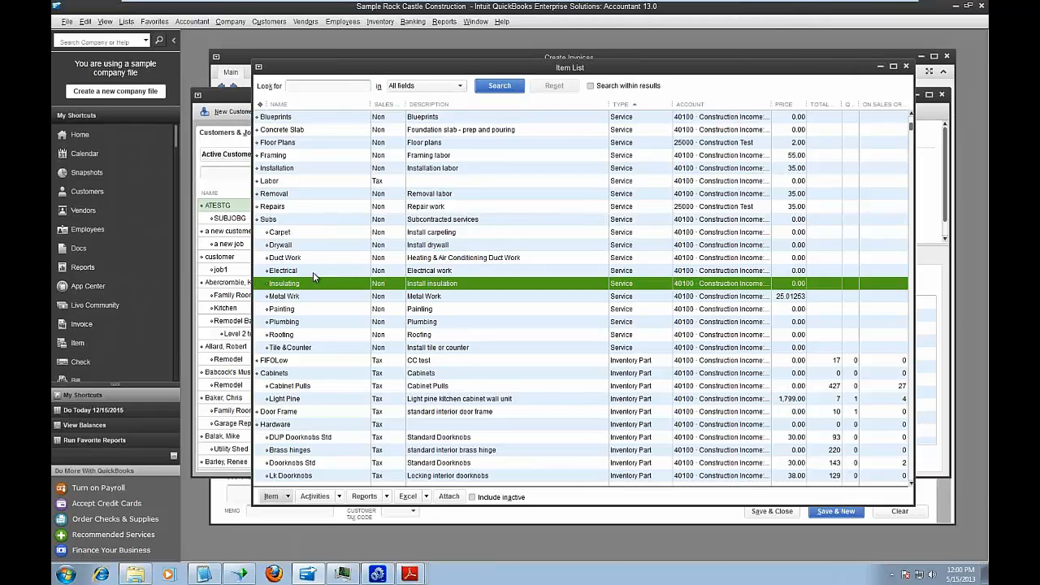
Highlight the Electrical subitem under Subs in the Item List, and switch back to the Job Cost Details pivot table in Excel.
{"action": "left_click", "coordinate": [312, 272]}
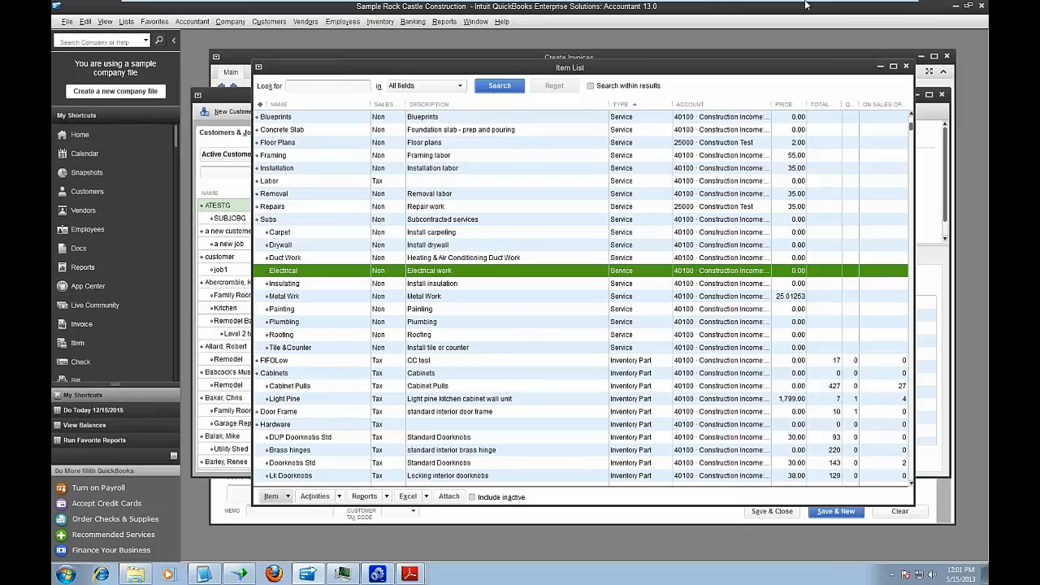
{"action": "left_click", "coordinate": [877, 7]}
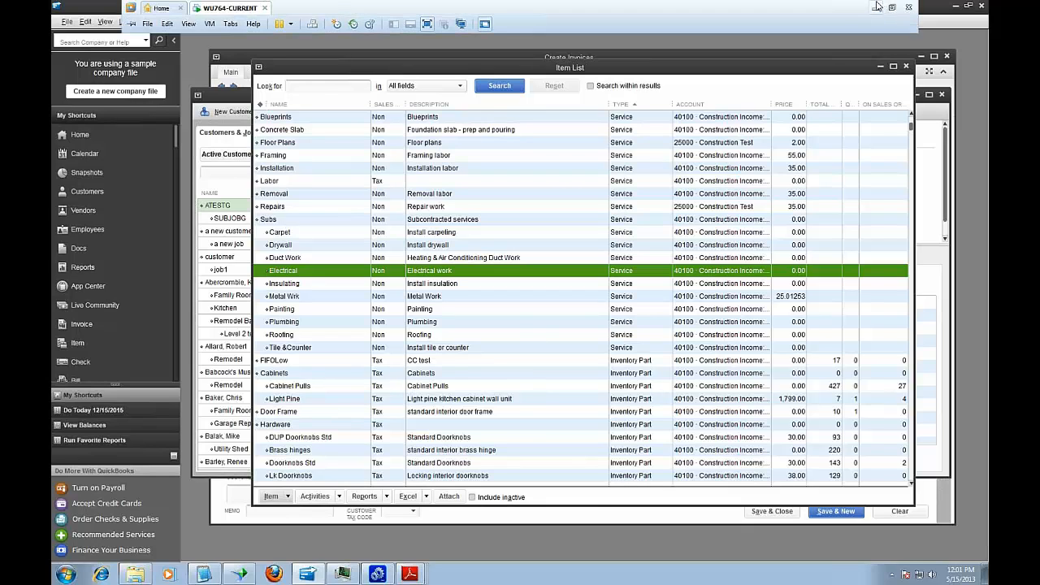
{"action": "left_click", "coordinate": [294, 200]}
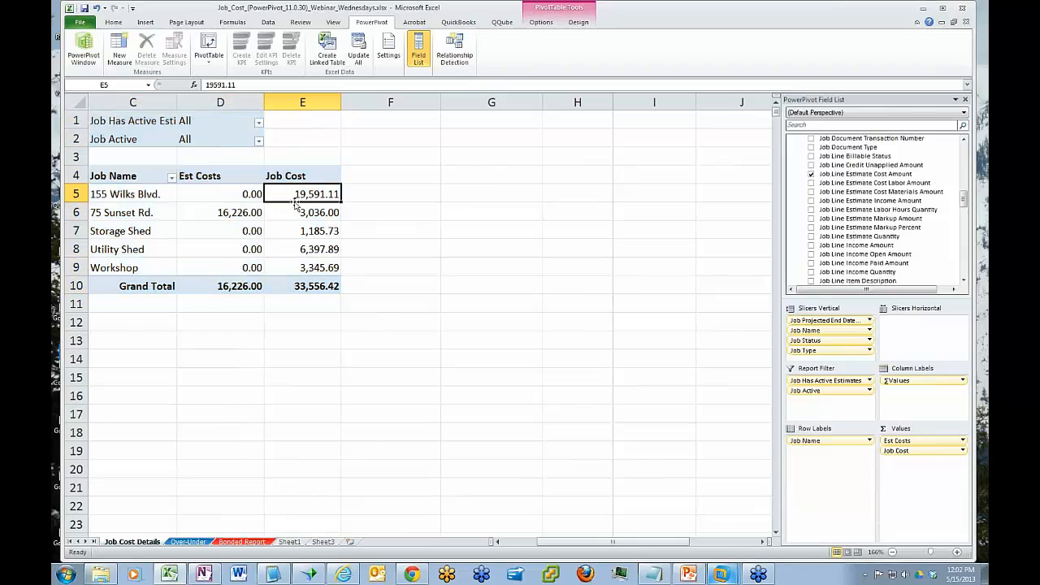
Start a new PowerPivot measure in the JOB COST DETAILS table and name it Subs.
{"action": "left_click", "coordinate": [119, 49]}
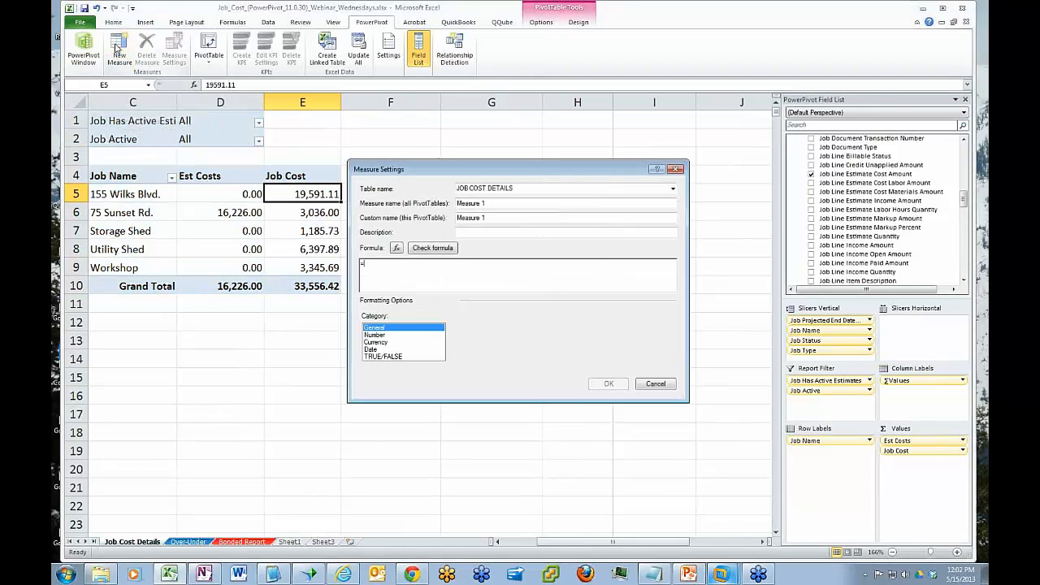
{"action": "left_click_drag", "start_coordinate": [511, 203], "coordinate": [424, 208]}
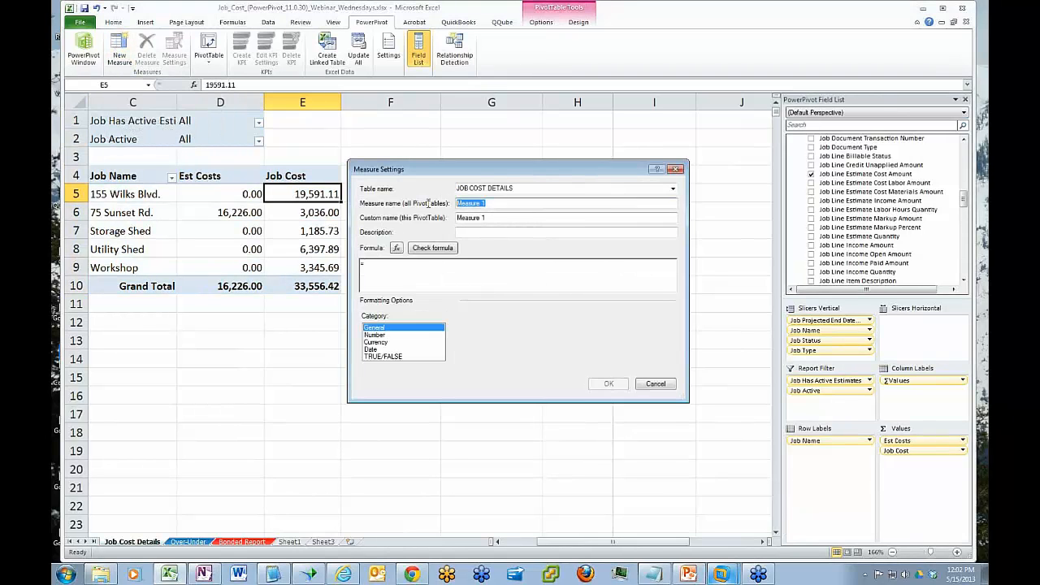
{"action": "type", "text": "Subs"}
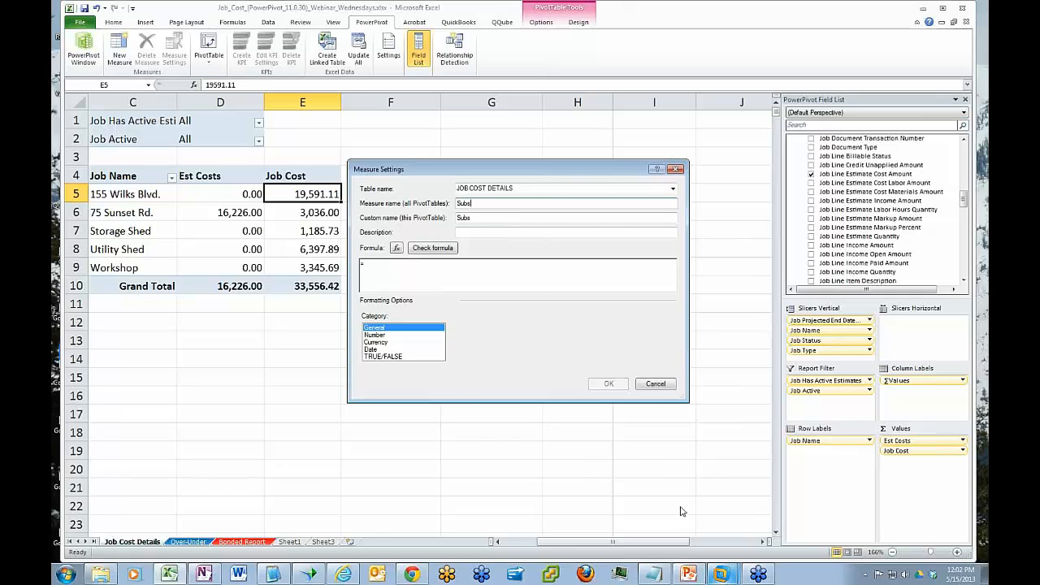
{"action": "left_click", "coordinate": [653, 574]}
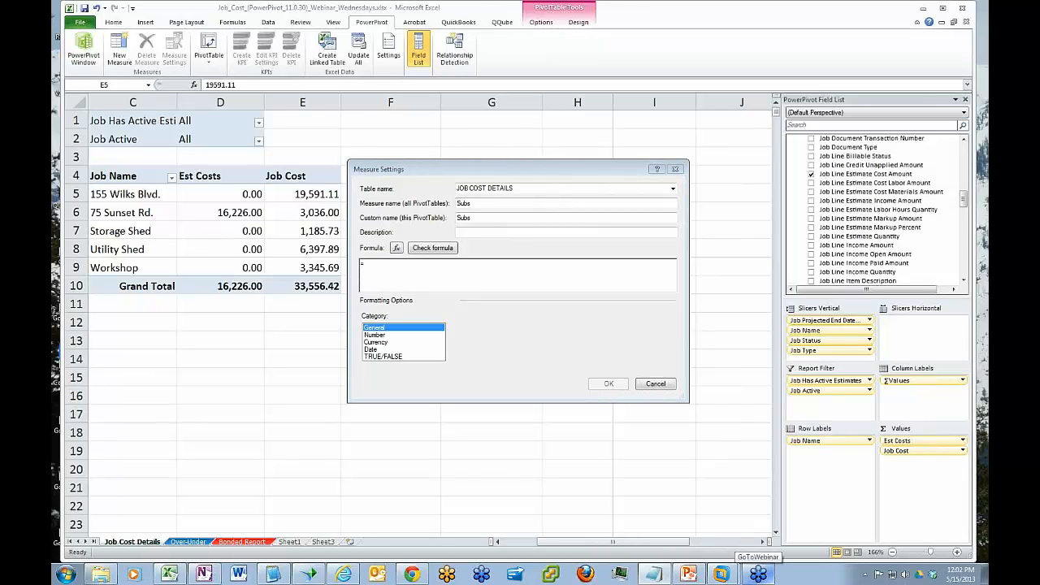
Begin the Subs formula with CALCULATE, using 'JOB COST DETAILS'[Sum of Job Line Job Cost Amount] as the expression.
{"action": "left_click", "coordinate": [370, 265]}
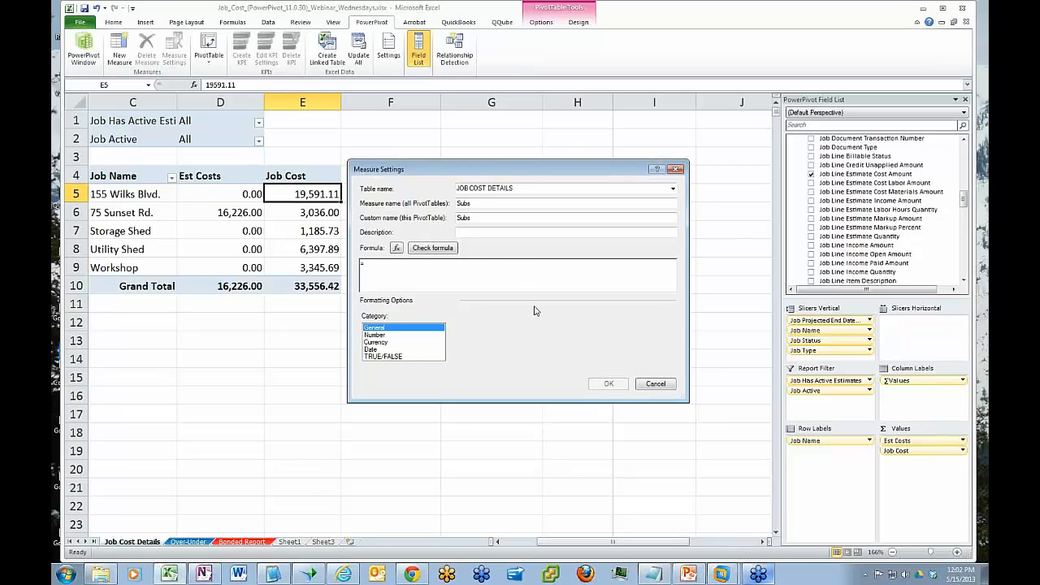
{"action": "type", "text": "c"}
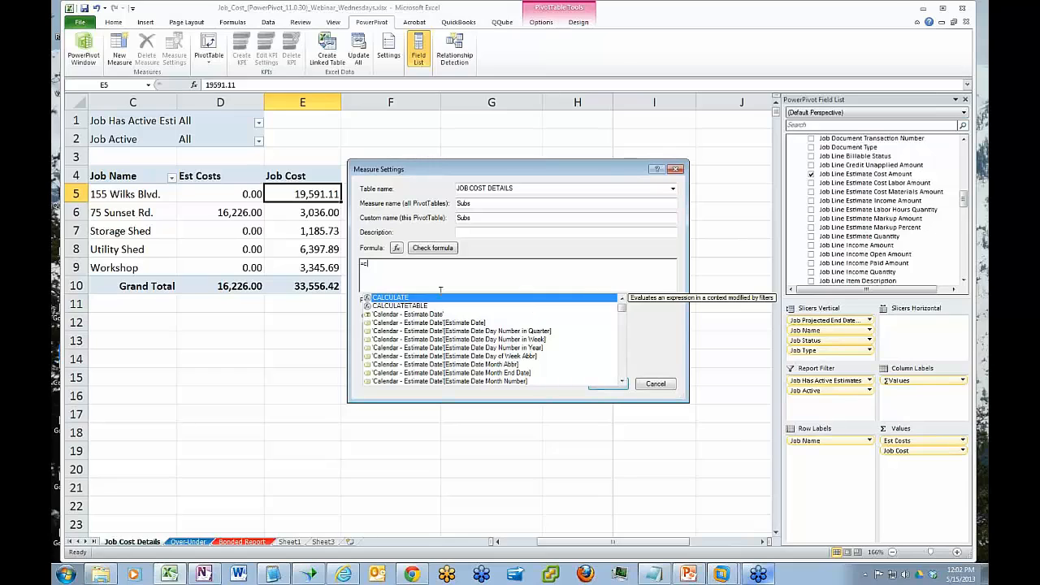
{"action": "double_click", "coordinate": [397, 300]}
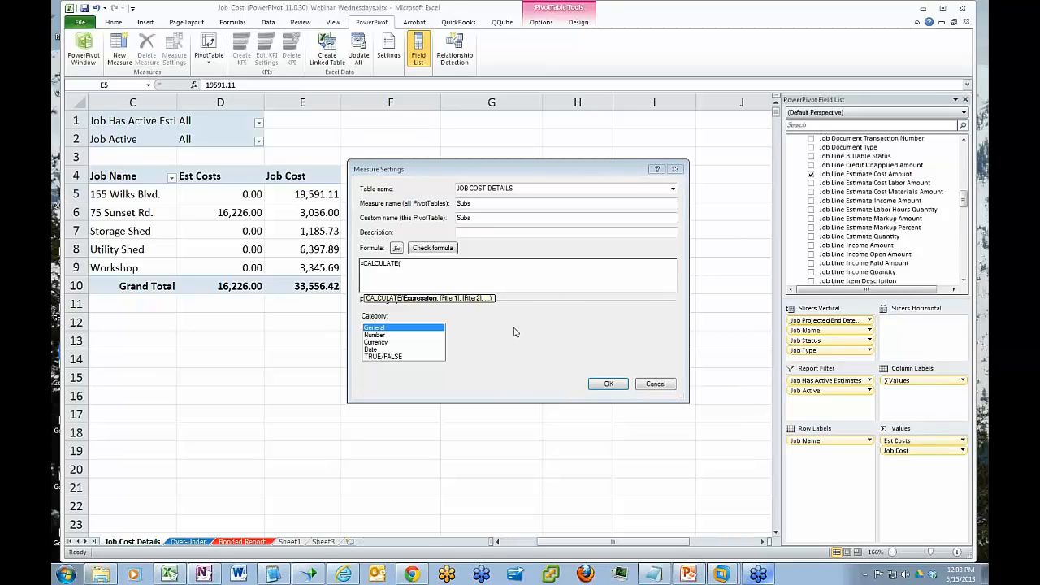
{"action": "left_click", "coordinate": [407, 265]}
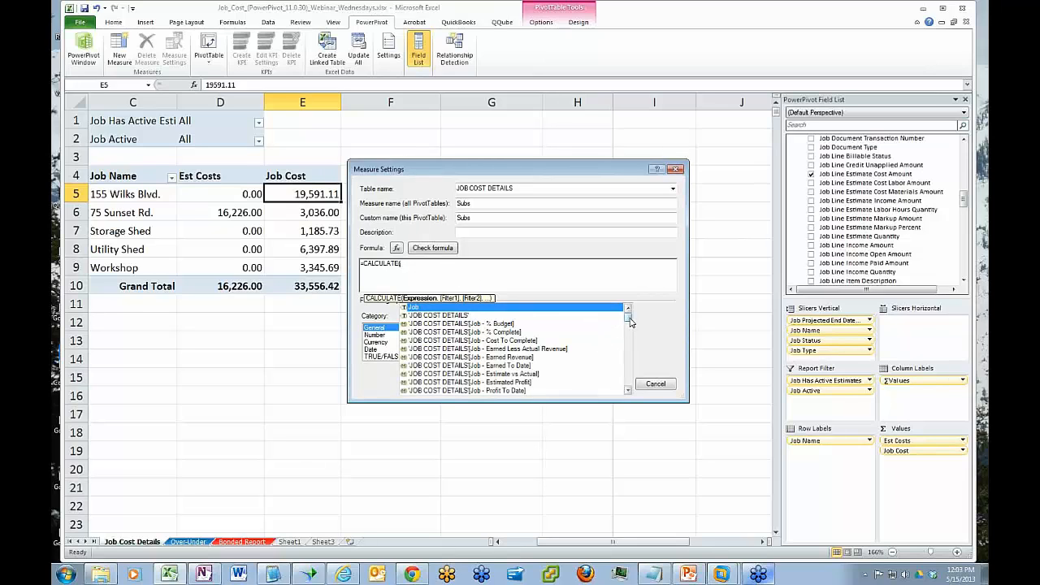
{"action": "left_click_drag", "start_coordinate": [629, 317], "coordinate": [631, 367]}
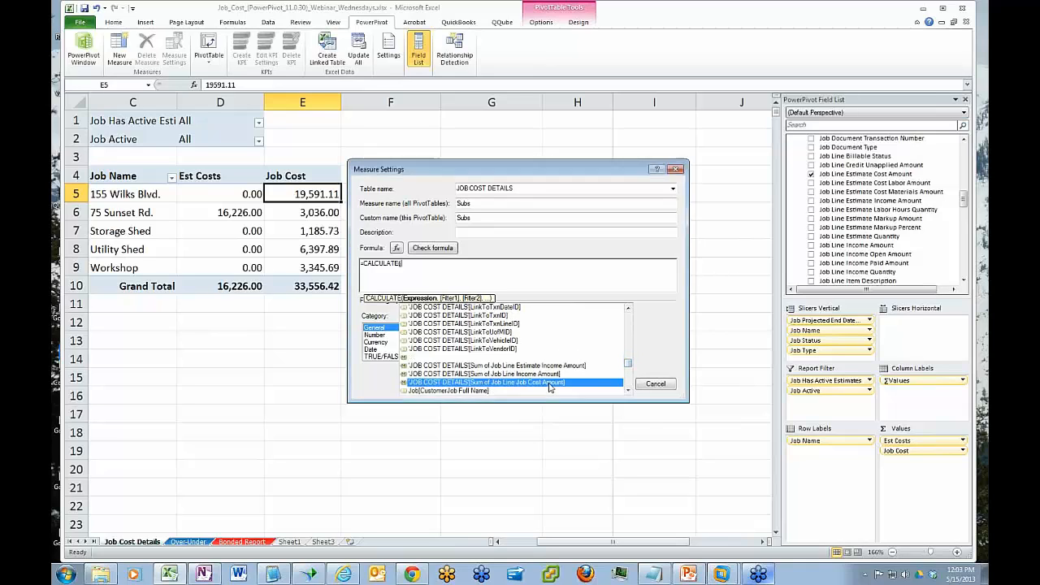
{"action": "double_click", "coordinate": [550, 383]}
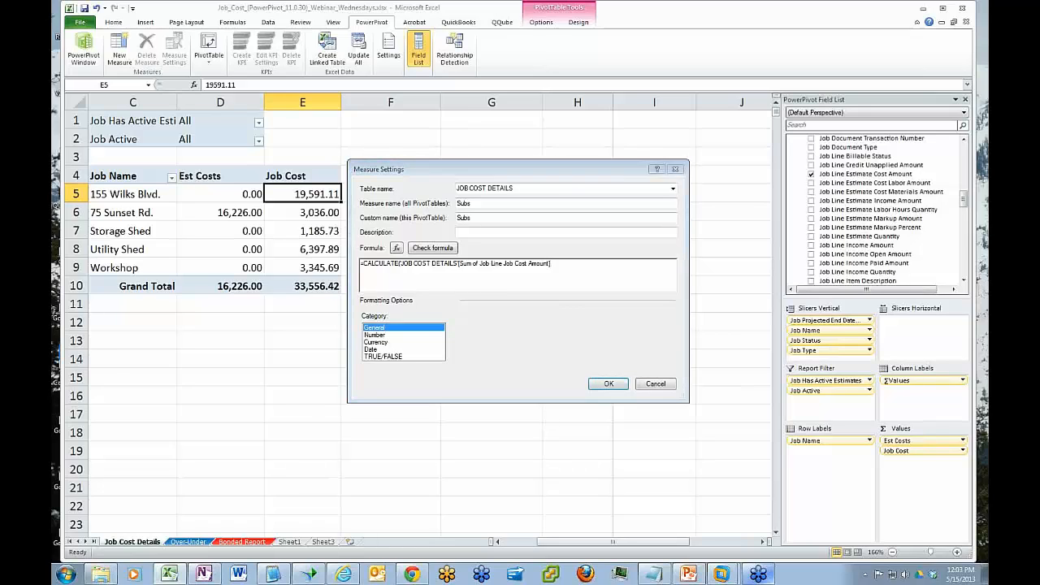
Begin the formula's filter argument with "it" and find the Item Name - Hierarchy Level fields among the suggestions.
{"action": "type", "text": ","}
{"action": "key", "text": "BackSpace"}
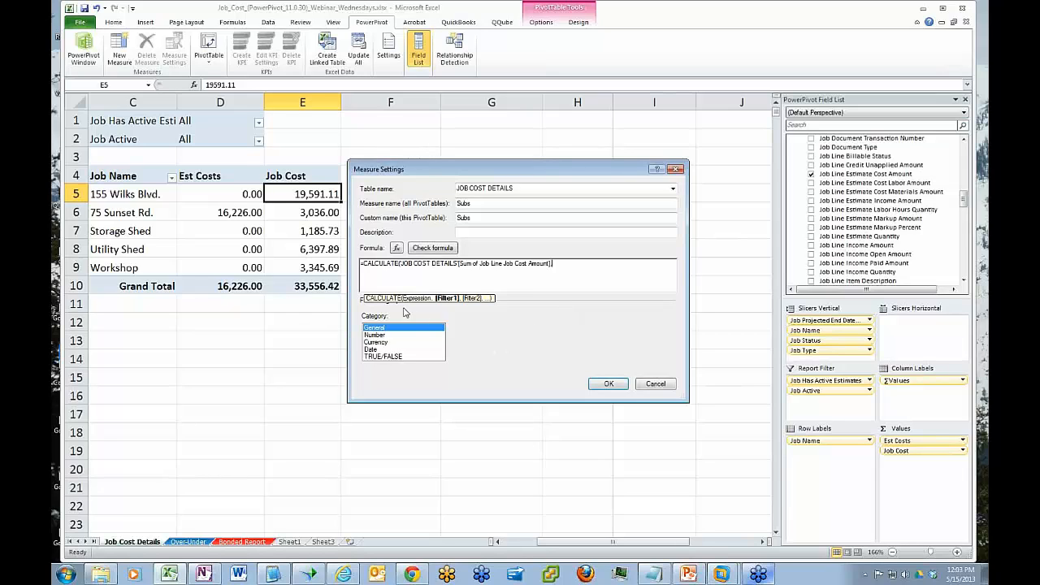
{"action": "type", "text": "),,"}
{"action": "key", "text": "BackSpace"}
{"action": "type", "text": "),i"}
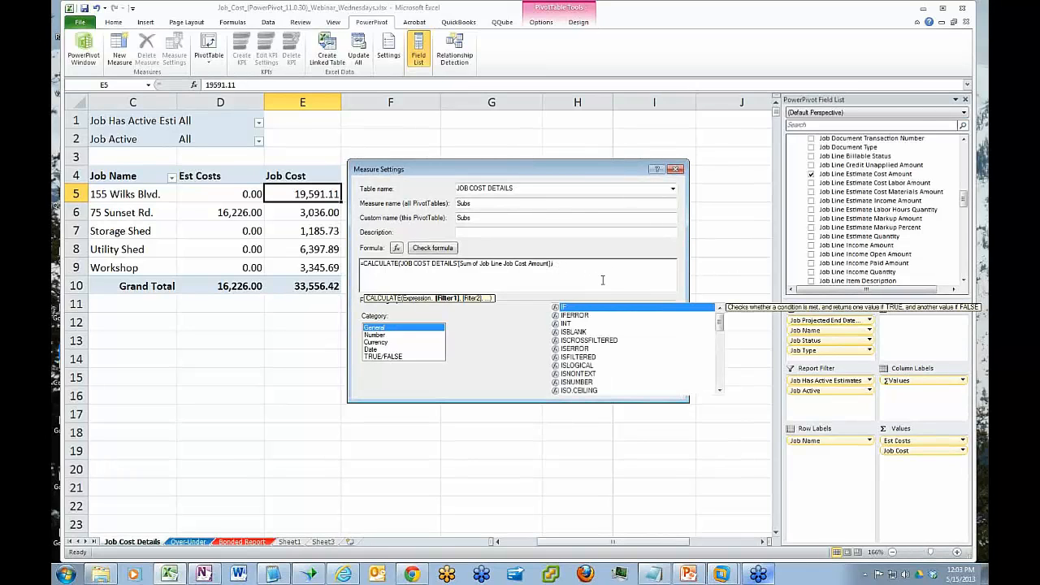
{"action": "type", "text": "t"}
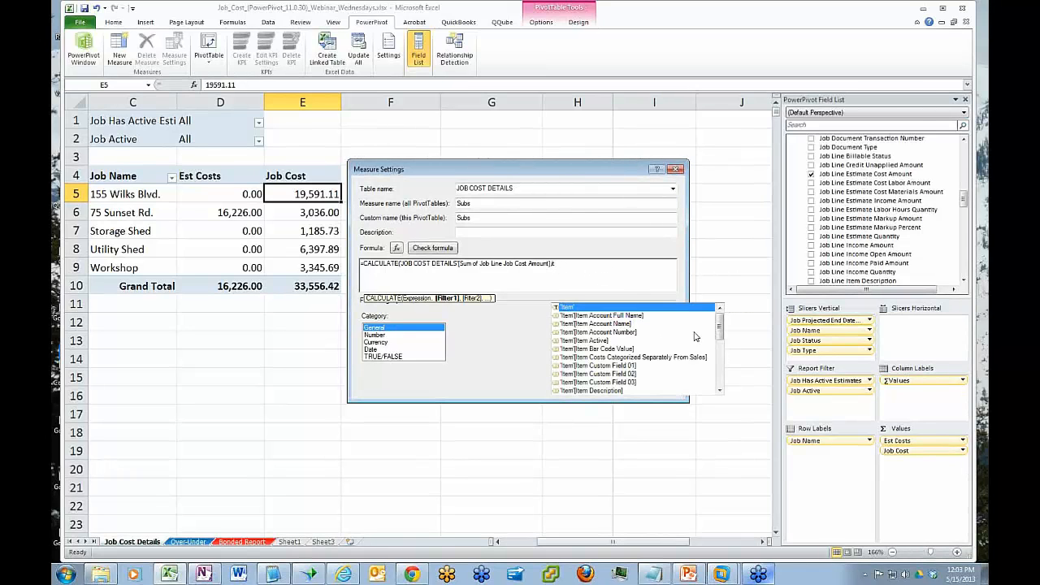
{"action": "left_click_drag", "start_coordinate": [719, 328], "coordinate": [718, 354]}
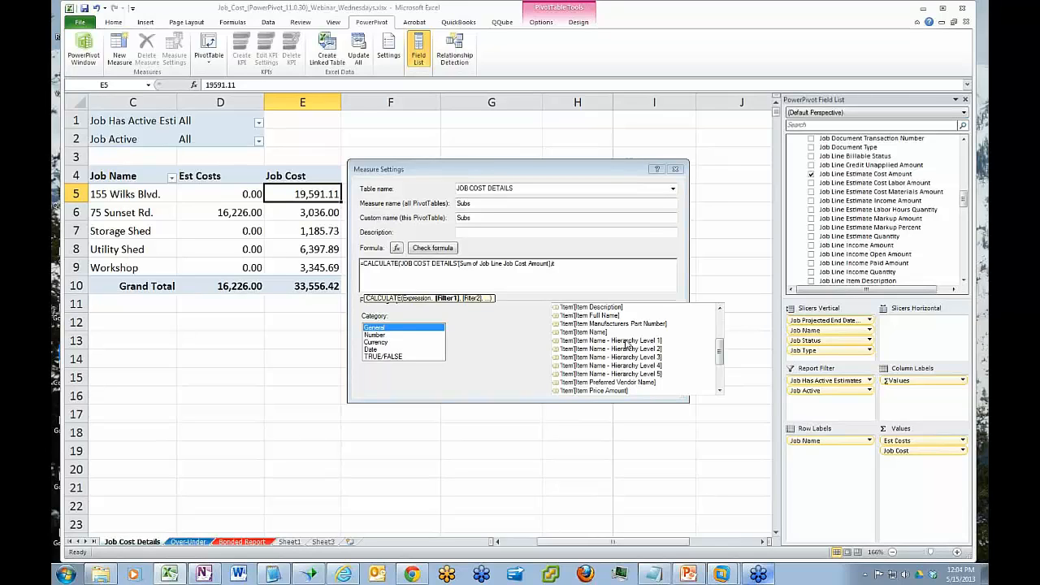
Switch to QuickBooks in the WU764-CURRENT virtual machine and show the Item List's item commands and view options.
{"action": "mouse_move", "coordinate": [723, 572]}
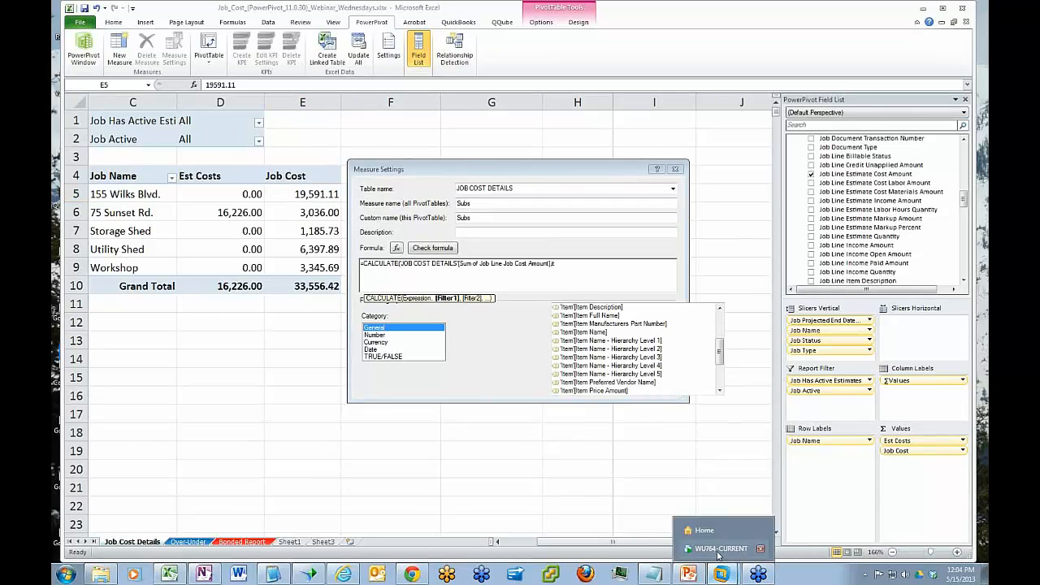
{"action": "left_click", "coordinate": [718, 551]}
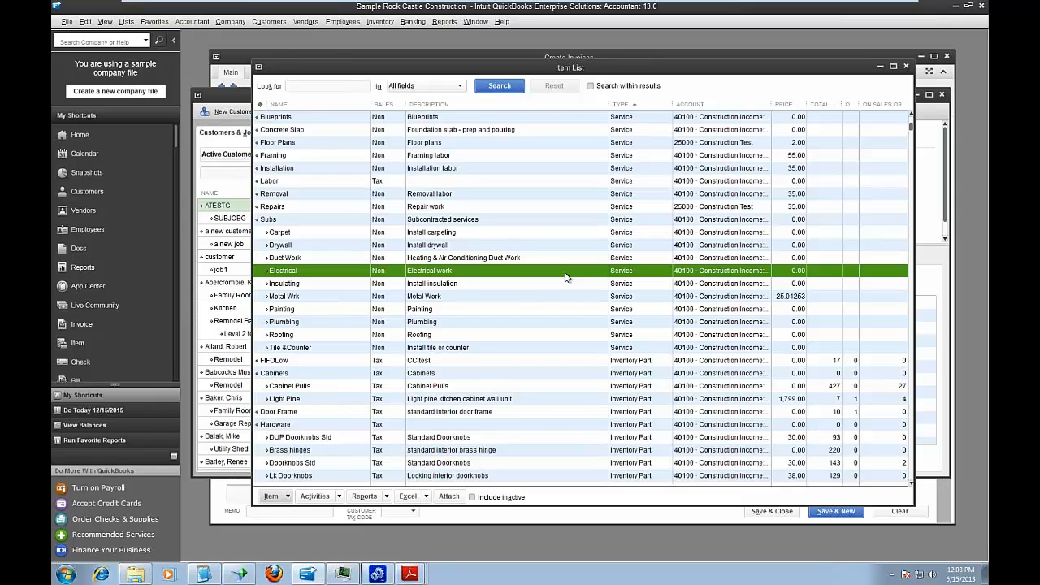
{"action": "left_click", "coordinate": [288, 498]}
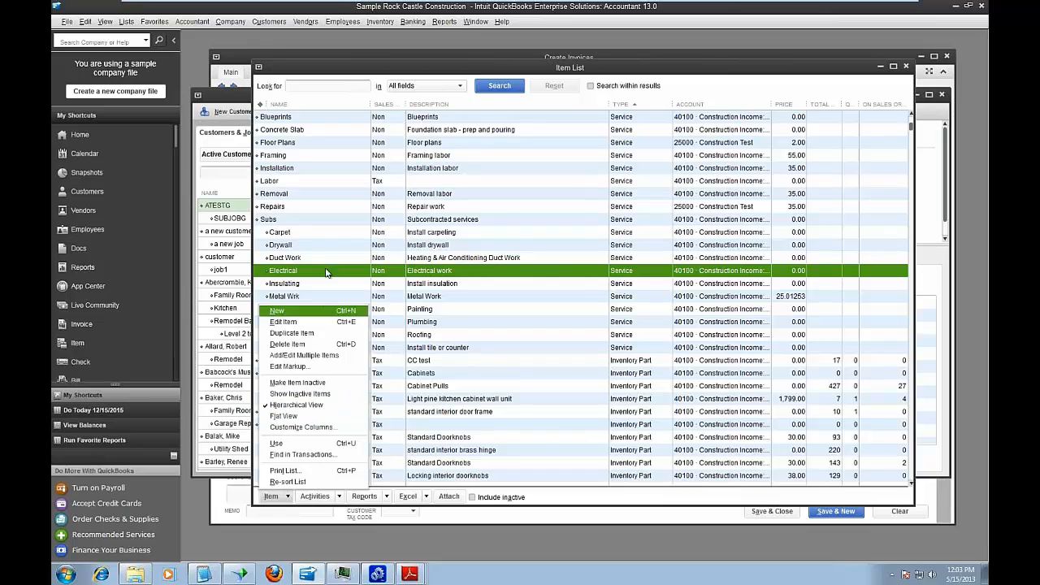
Examine the Subs parent item and its Carpet sub-item in the item list hierarchy.
{"action": "left_click", "coordinate": [297, 221]}
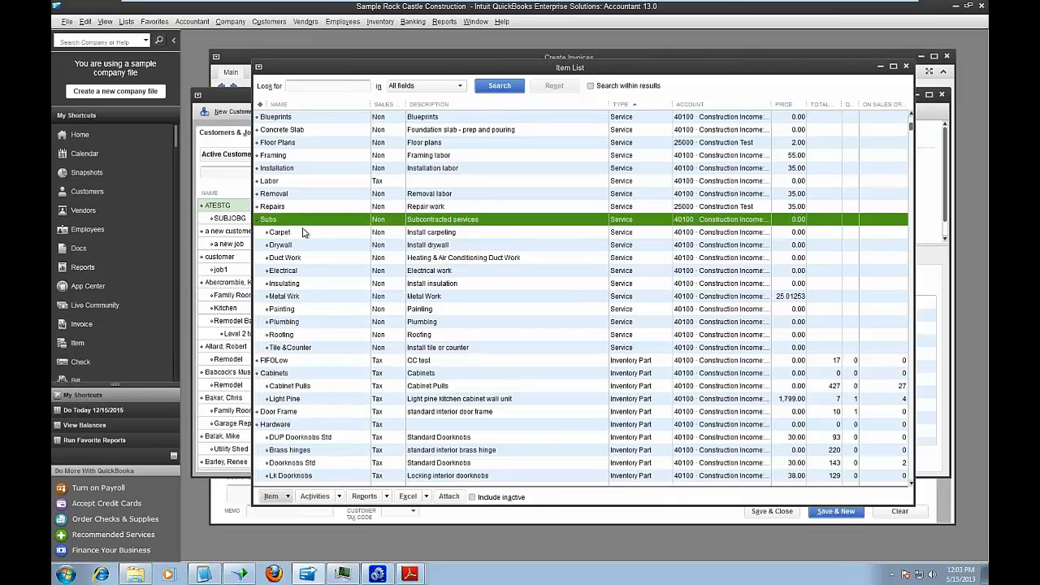
{"action": "left_click", "coordinate": [304, 233]}
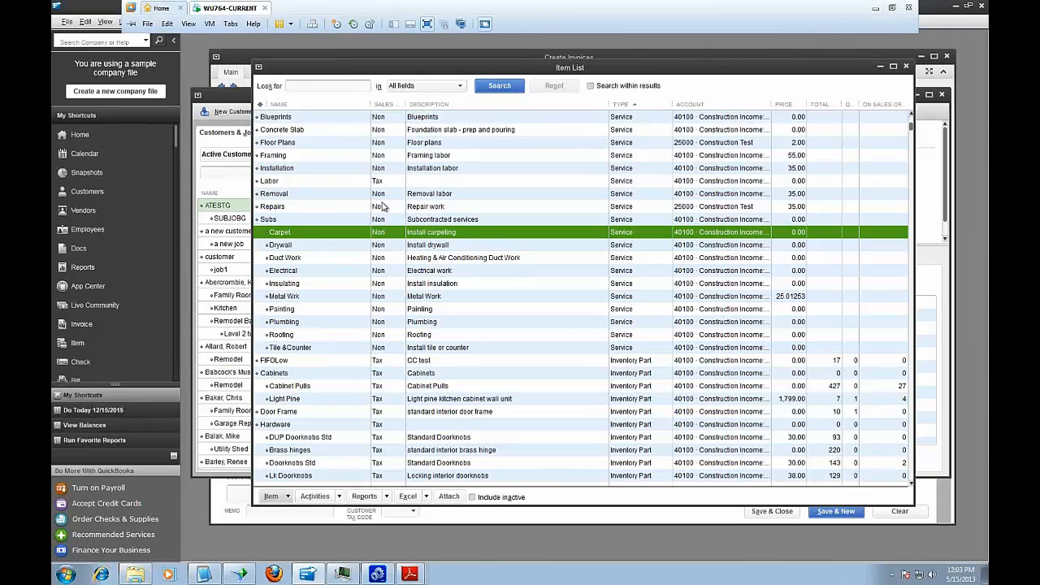
{"action": "left_click", "coordinate": [286, 221]}
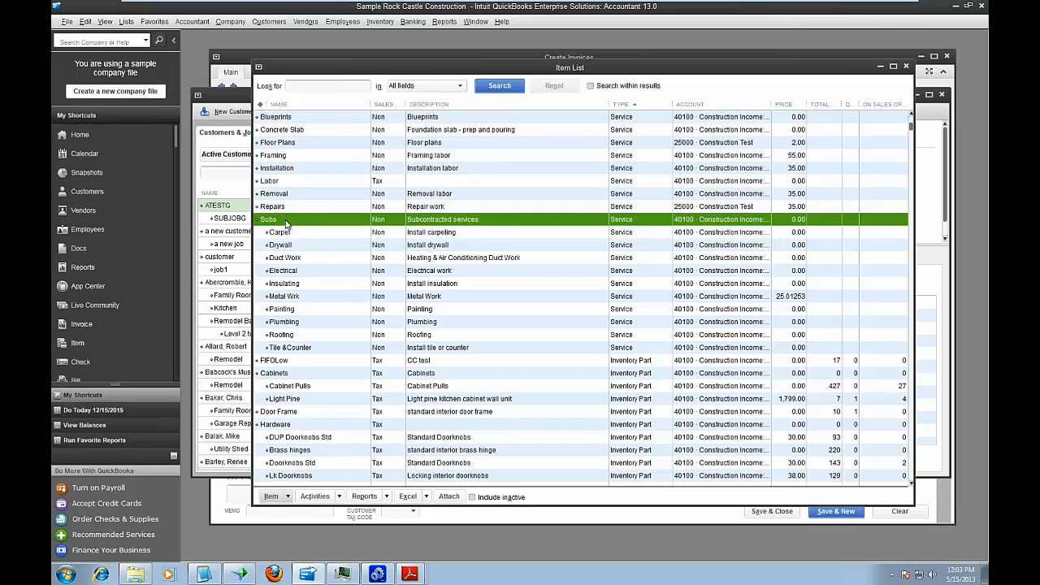
{"action": "left_click", "coordinate": [297, 235]}
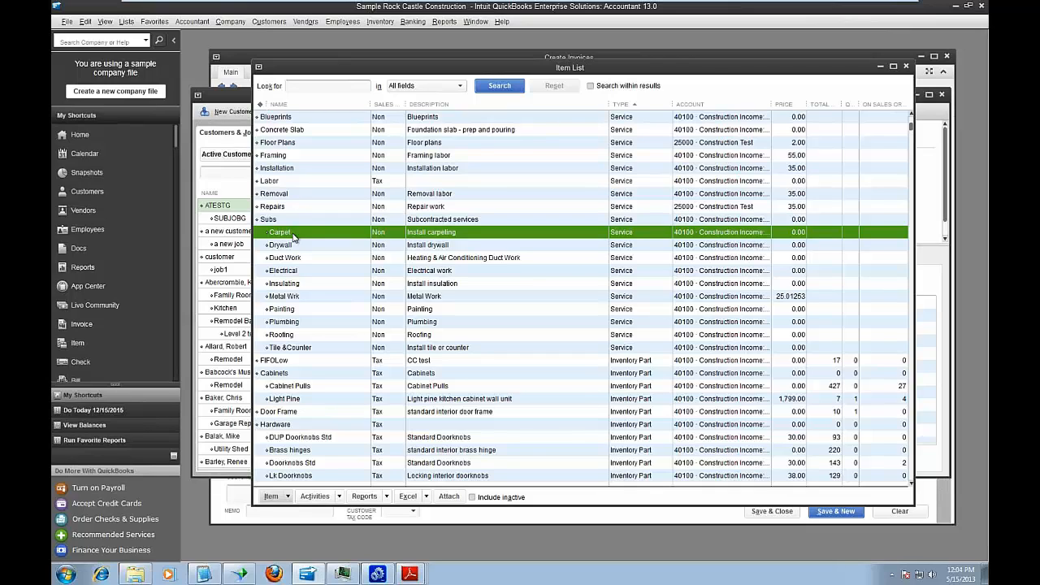
Switch back to Excel, complete the Subs measure's CALCULATE formula with the filter 'Item'[Item Name - Hierarchy Level 1]='Subs', and check it for errors.
{"action": "mouse_move", "coordinate": [870, 3]}
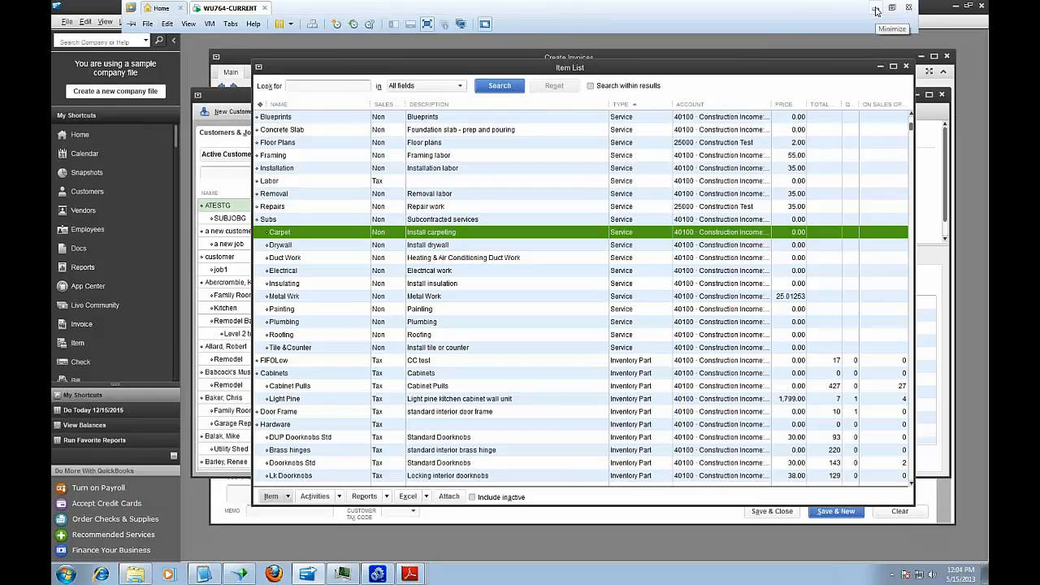
{"action": "left_click", "coordinate": [875, 9]}
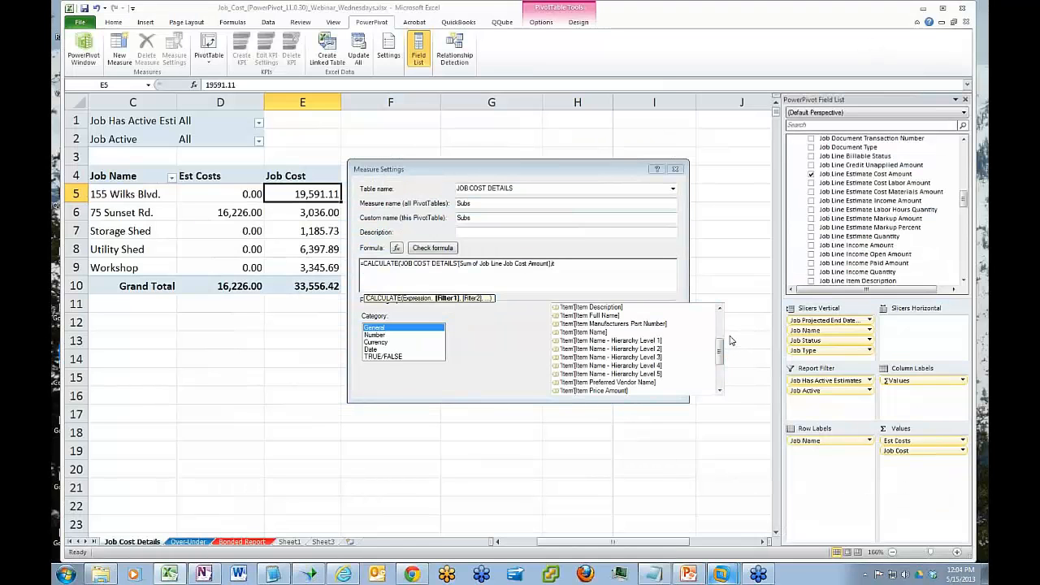
{"action": "double_click", "coordinate": [646, 341]}
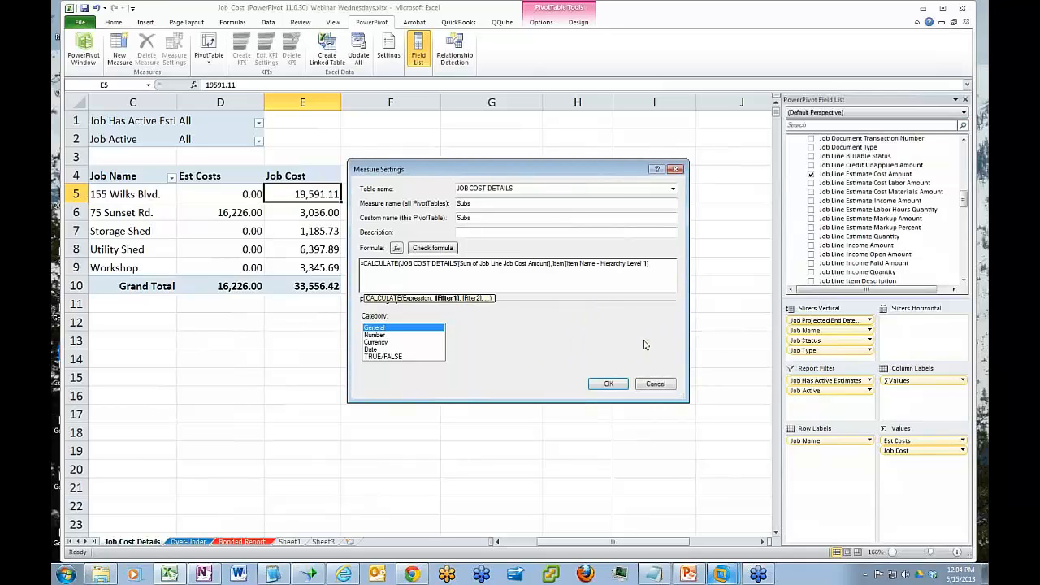
{"action": "type", "text": ")"}
{"action": "type", "text": "\"Subs"}
{"action": "type", "text": "\""}
{"action": "type", "text": ")"}
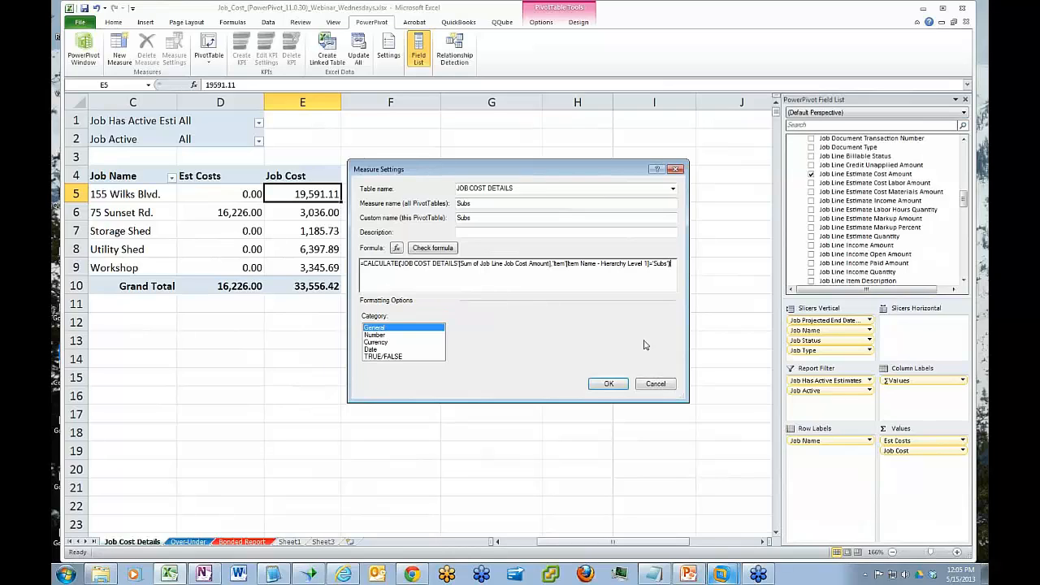
{"action": "left_click", "coordinate": [431, 252]}
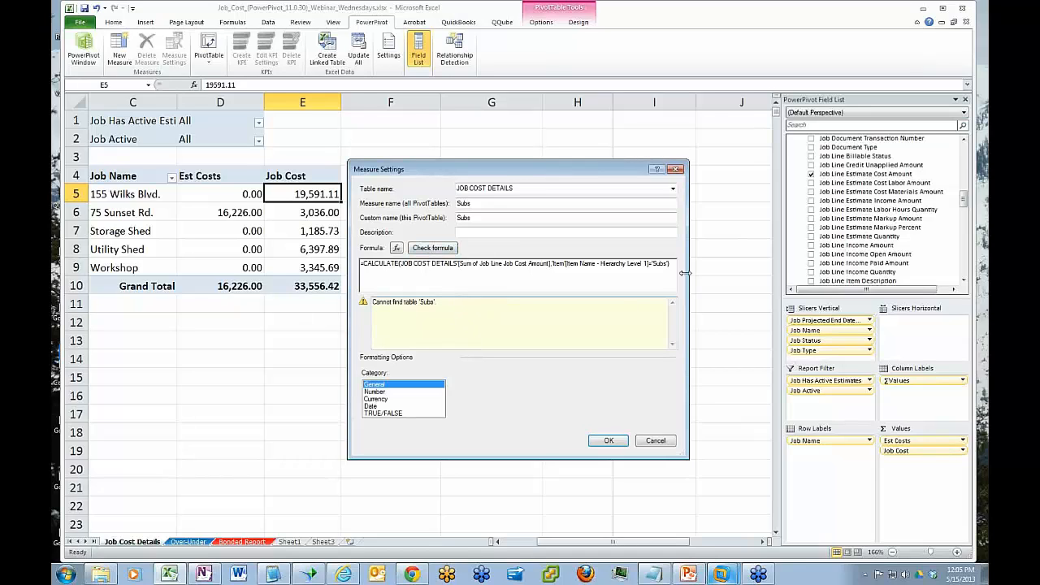
Replace the single quotes around Subs in the measure formula with double quotes.
{"action": "left_click", "coordinate": [655, 263]}
{"action": "key", "text": "BackSpace"}
{"action": "type", "text": "\""}
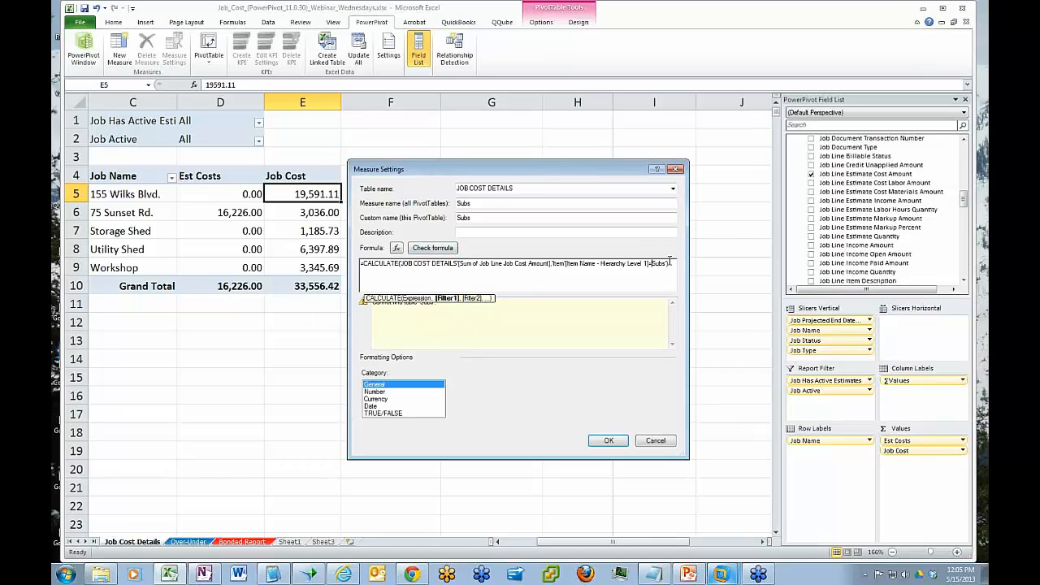
{"action": "key", "text": "End"}
{"action": "key", "text": "BackSpace"}
{"action": "type", "text": "\""}
Recheck the formula and save the Subs measure as a decimal number with 2 decimal places and a 1000 separator.
{"action": "left_click", "coordinate": [431, 249]}
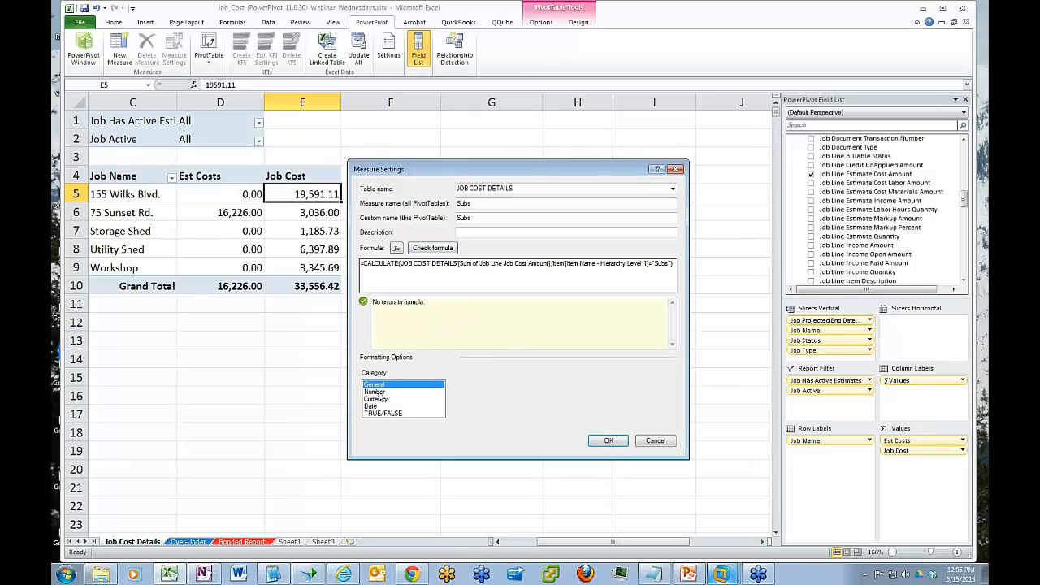
{"action": "left_click", "coordinate": [384, 393]}
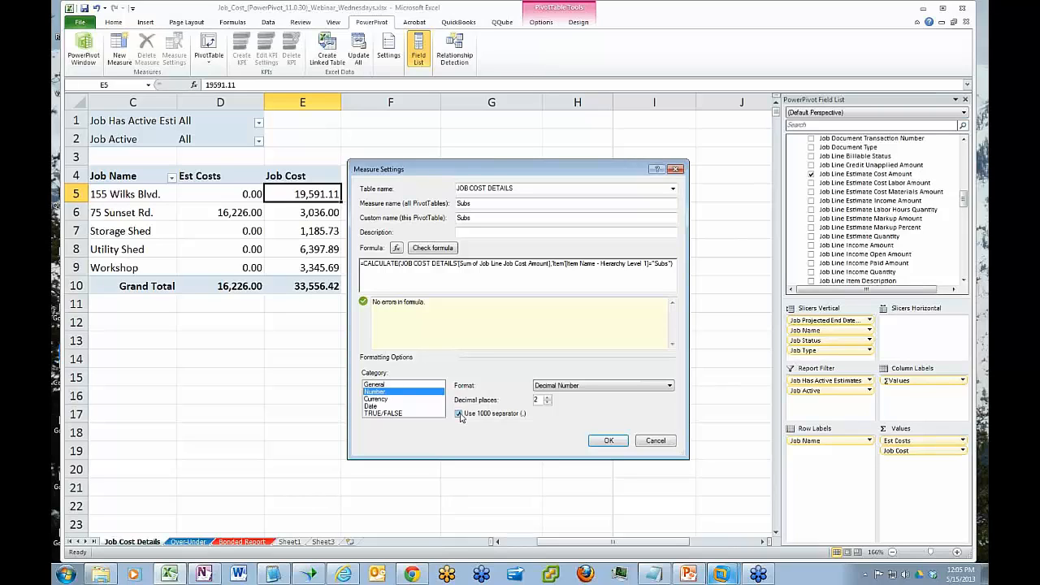
{"action": "left_click", "coordinate": [610, 440]}
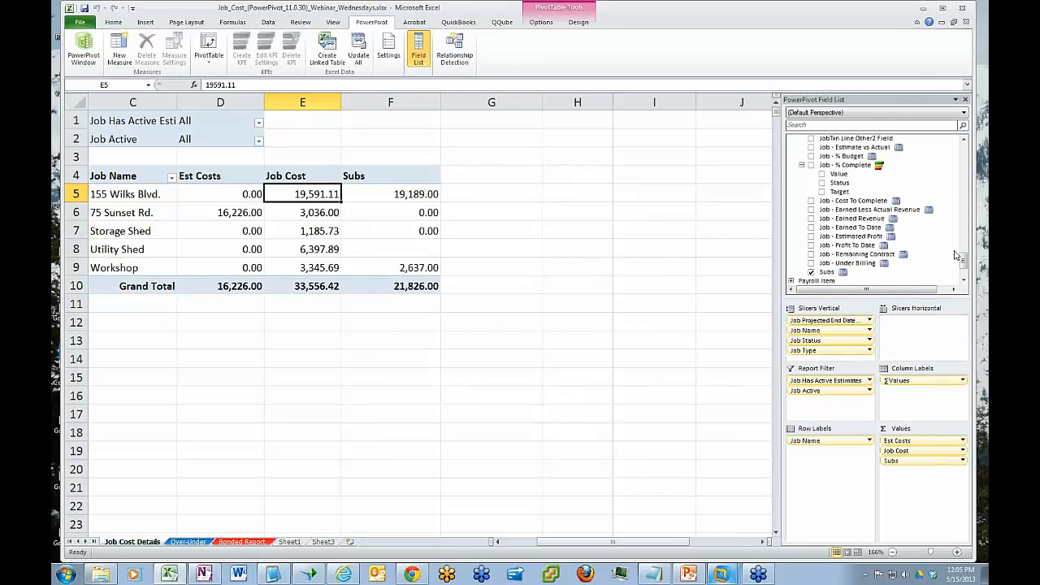
Add the Item table's Item Name field to the pivot table's row labels beneath Job Name.
{"action": "left_click_drag", "start_coordinate": [964, 260], "coordinate": [964, 172]}
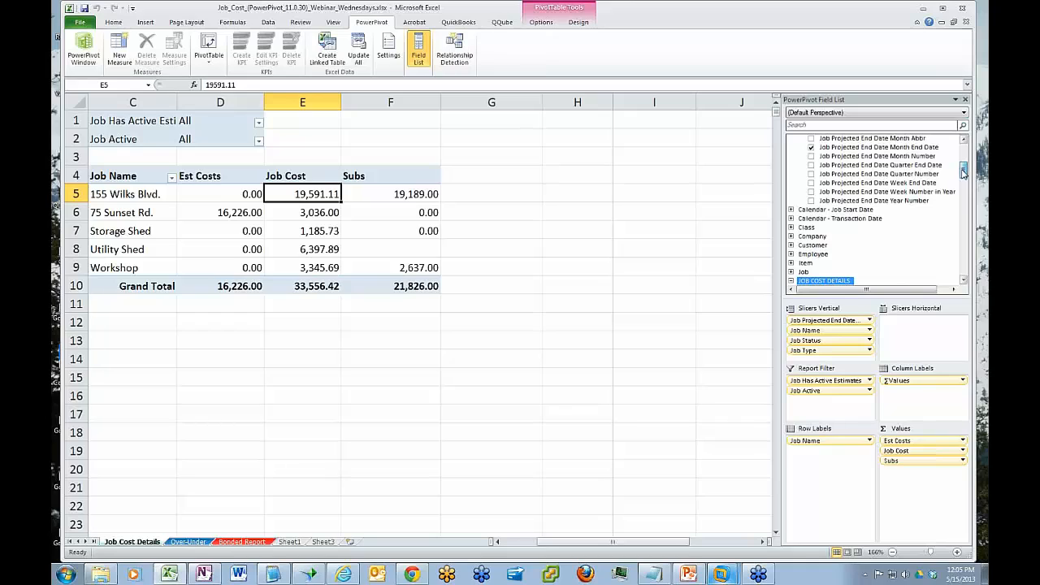
{"action": "left_click", "coordinate": [790, 263]}
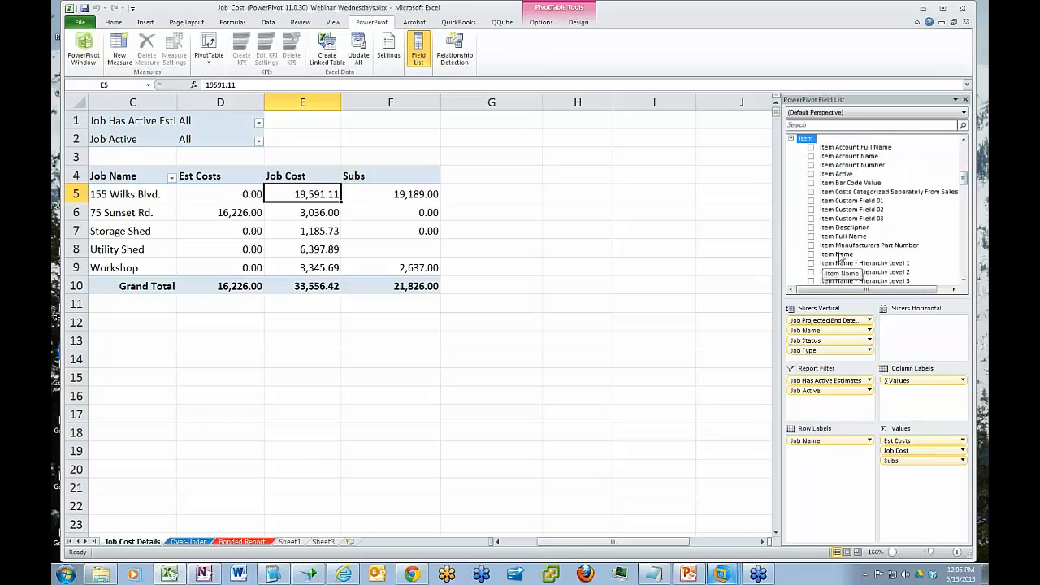
{"action": "left_click_drag", "start_coordinate": [836, 253], "coordinate": [821, 476]}
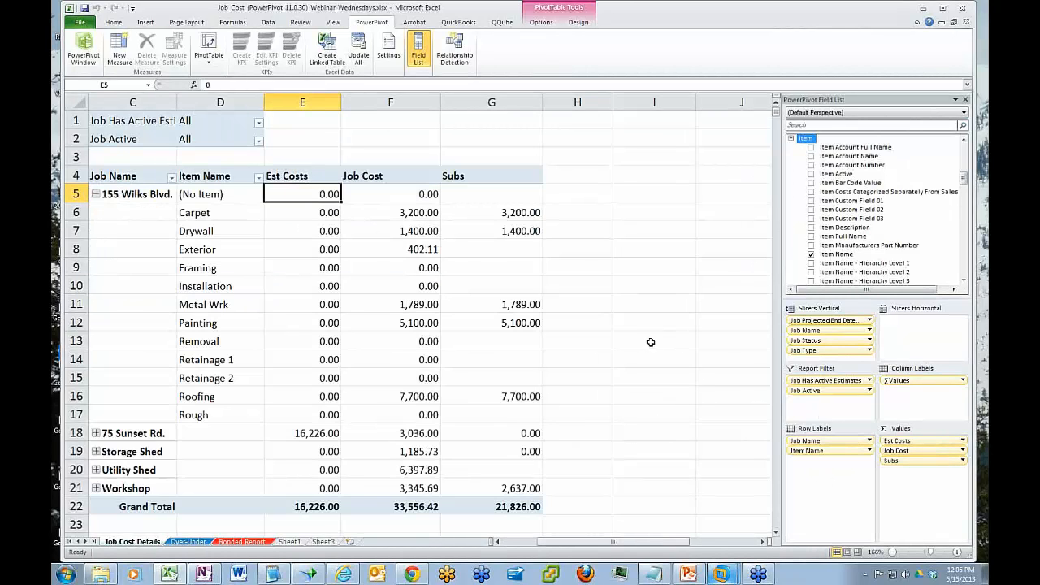
Replace Item Name in the row labels with Item Name - Hierarchy Level 1 and Level 2, and turn off the Level 1 subtotals.
{"action": "left_click", "coordinate": [860, 451]}
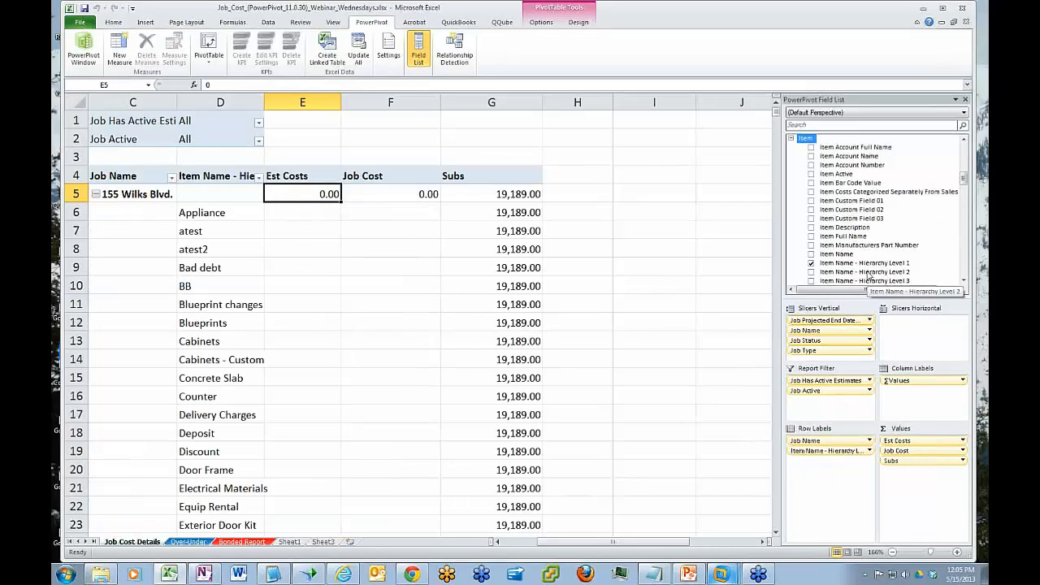
{"action": "left_click_drag", "start_coordinate": [830, 452], "coordinate": [827, 504]}
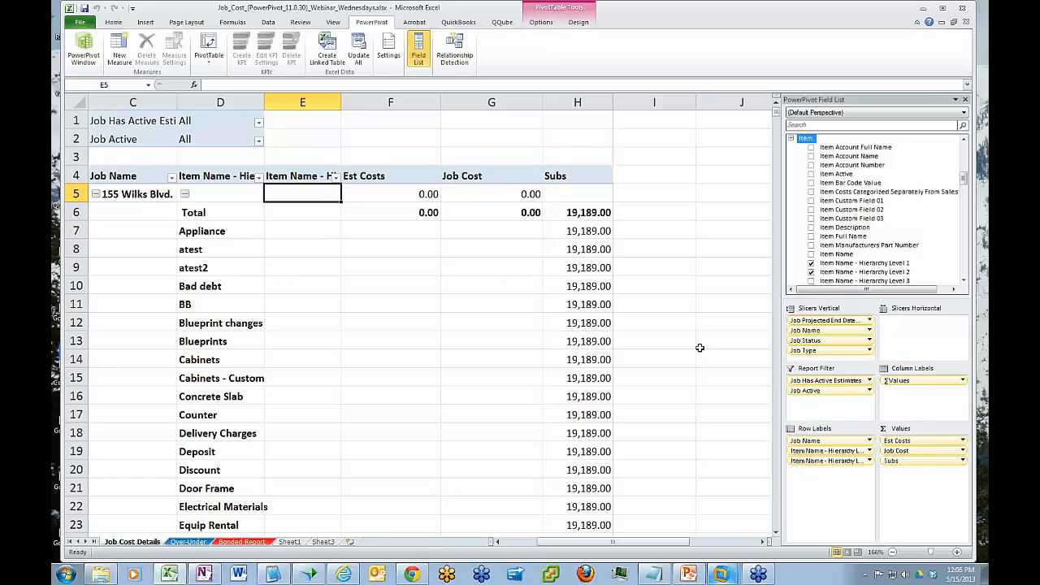
{"action": "right_click", "coordinate": [203, 212]}
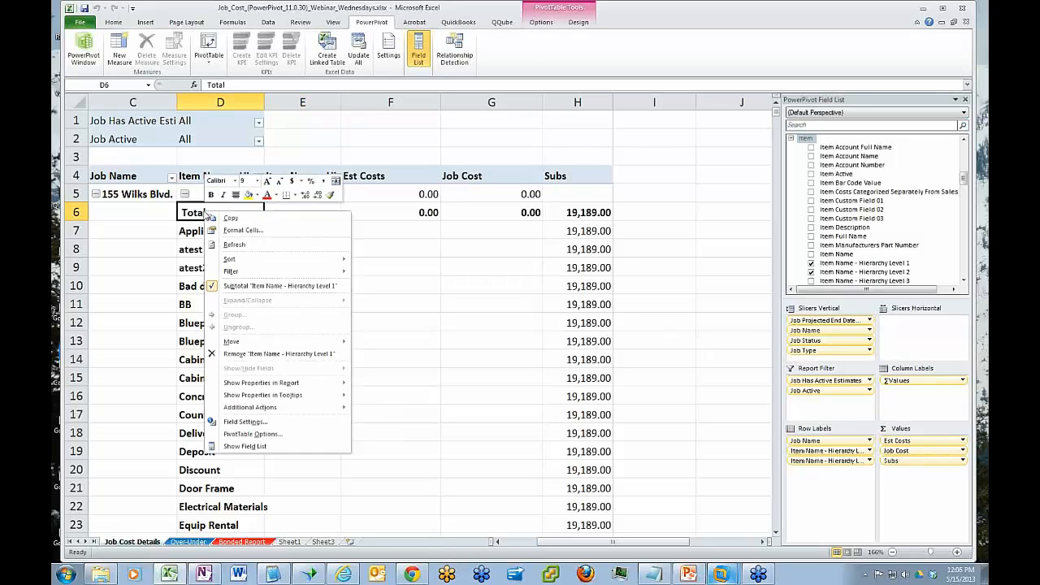
{"action": "left_click", "coordinate": [235, 285]}
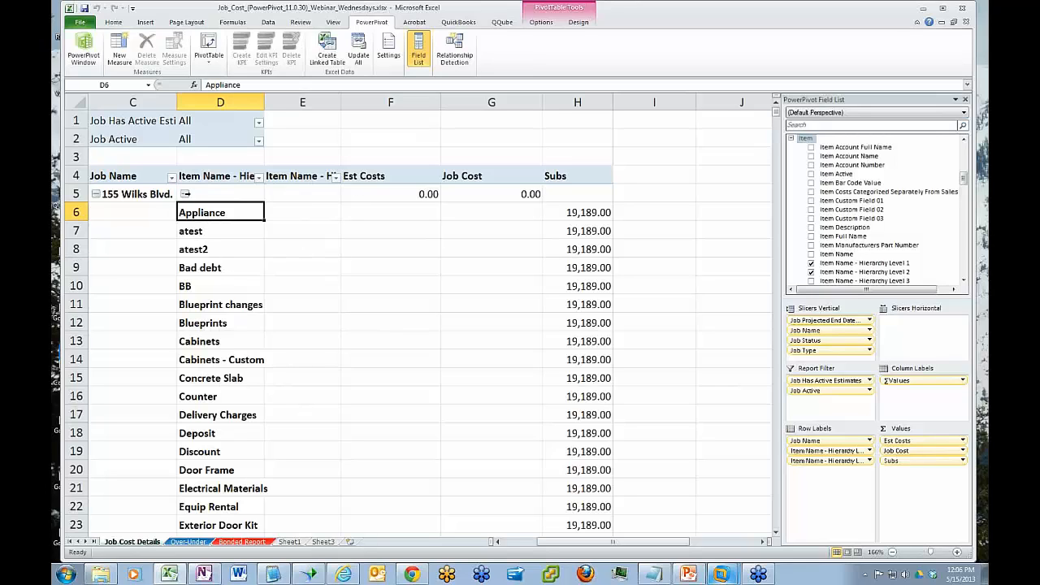
Remove both Item Name hierarchy levels from the row labels, leaving only Job Name.
{"action": "left_click_drag", "start_coordinate": [777, 109], "coordinate": [778, 118]}
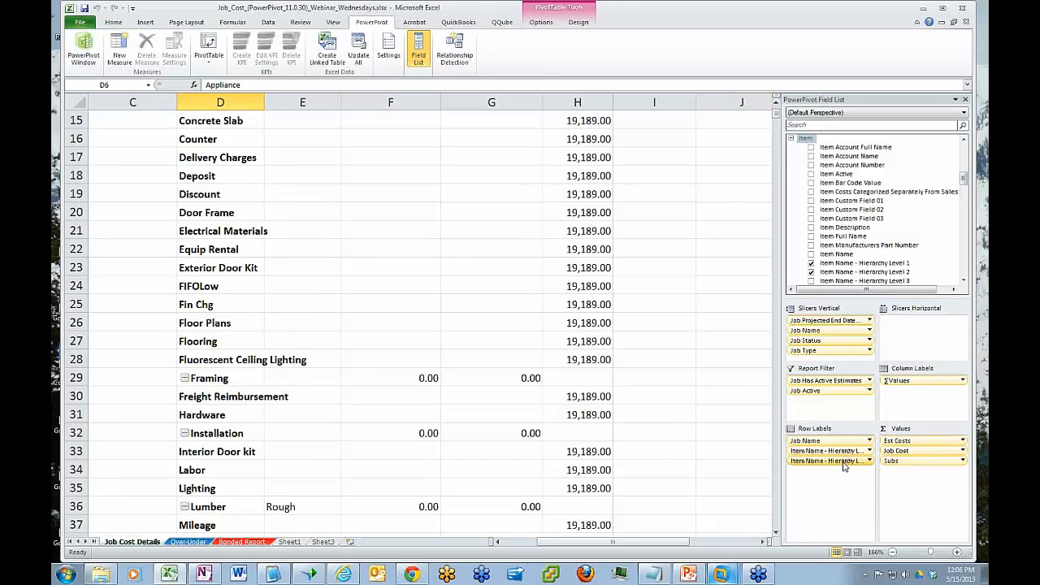
{"action": "left_click_drag", "start_coordinate": [844, 463], "coordinate": [853, 299]}
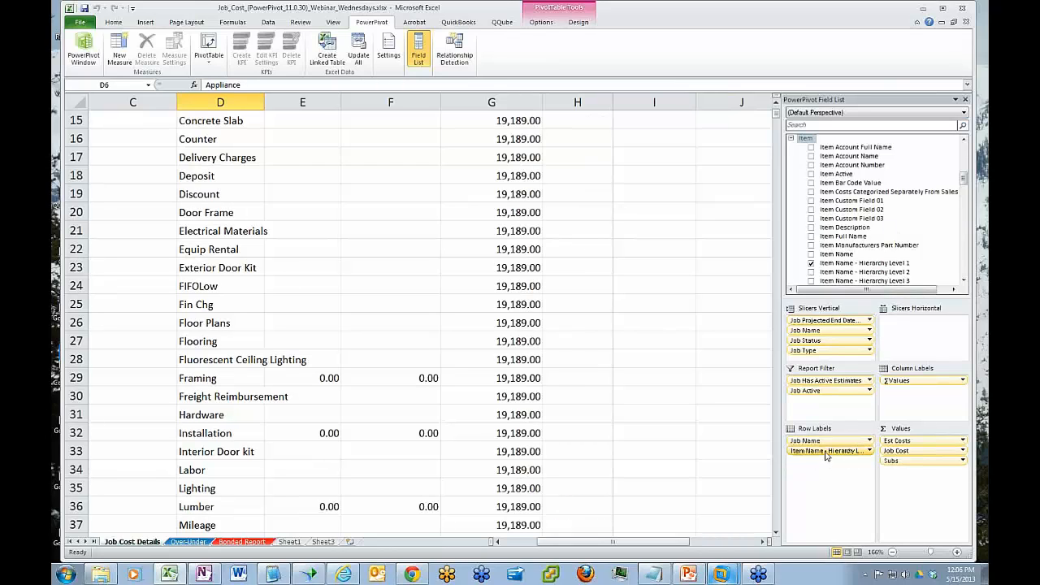
{"action": "left_click_drag", "start_coordinate": [827, 456], "coordinate": [877, 241]}
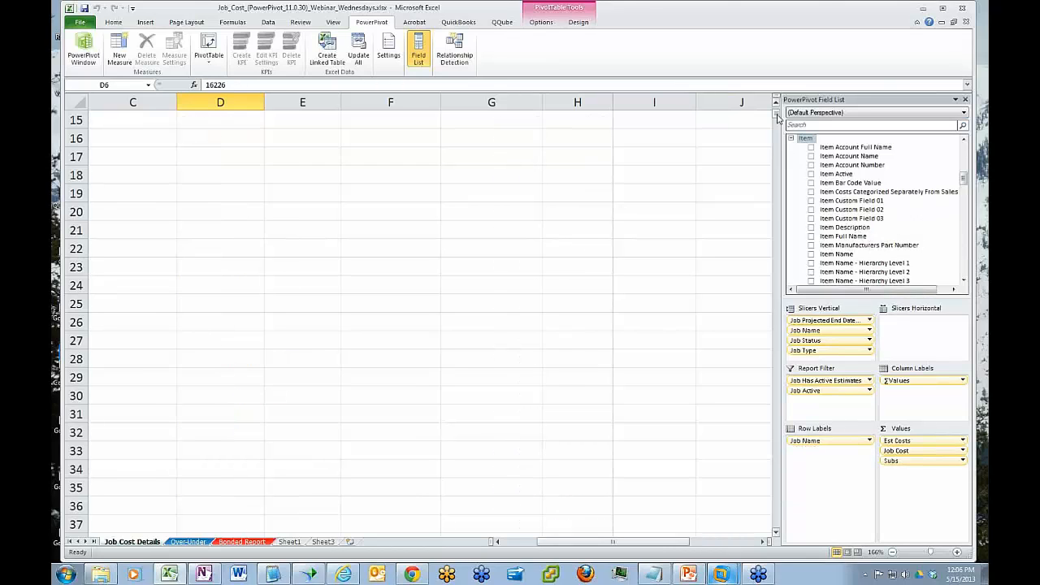
{"action": "left_click_drag", "start_coordinate": [778, 118], "coordinate": [778, 109]}
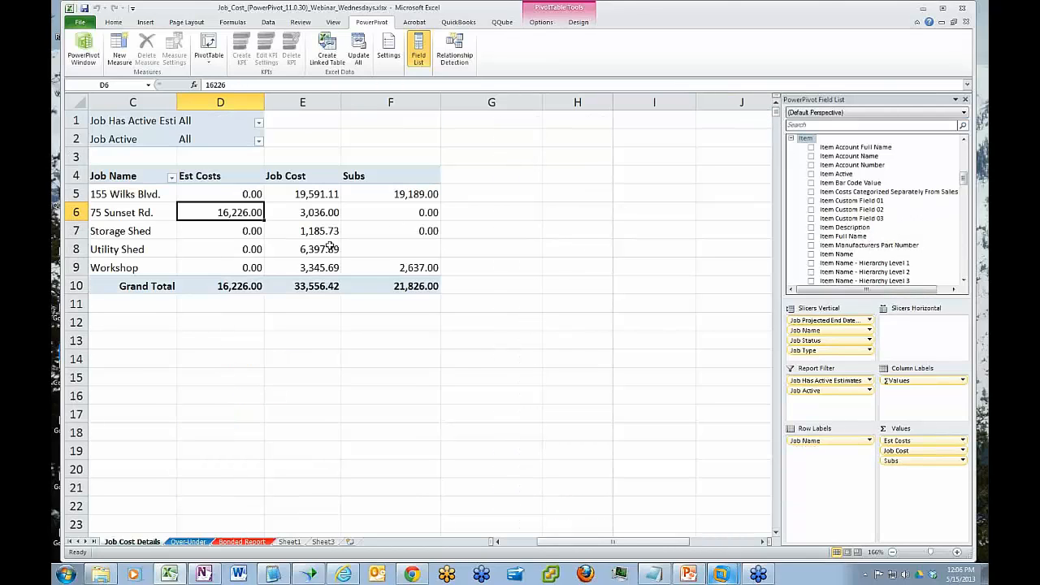
Review the Subs amounts for 155 Wilks Blvd. and Workshop against the estimated costs.
{"action": "left_click", "coordinate": [391, 193]}
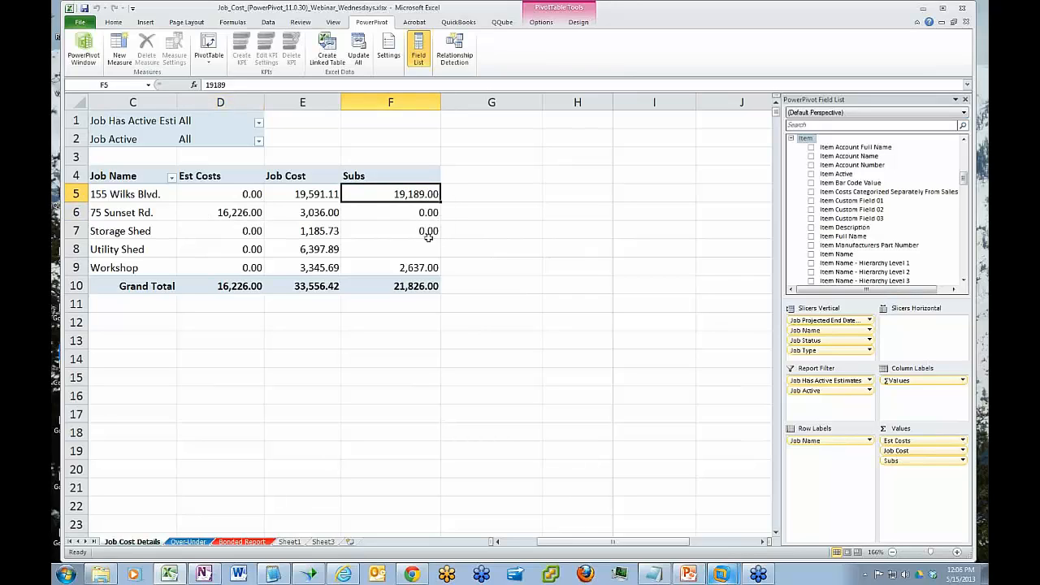
{"action": "left_click", "coordinate": [395, 268]}
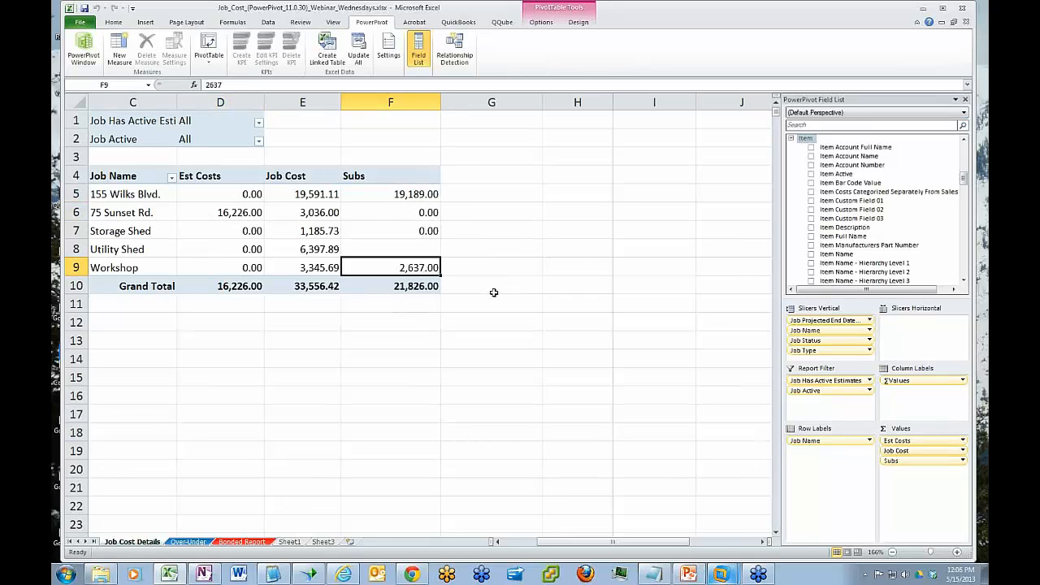
{"action": "left_click", "coordinate": [200, 187]}
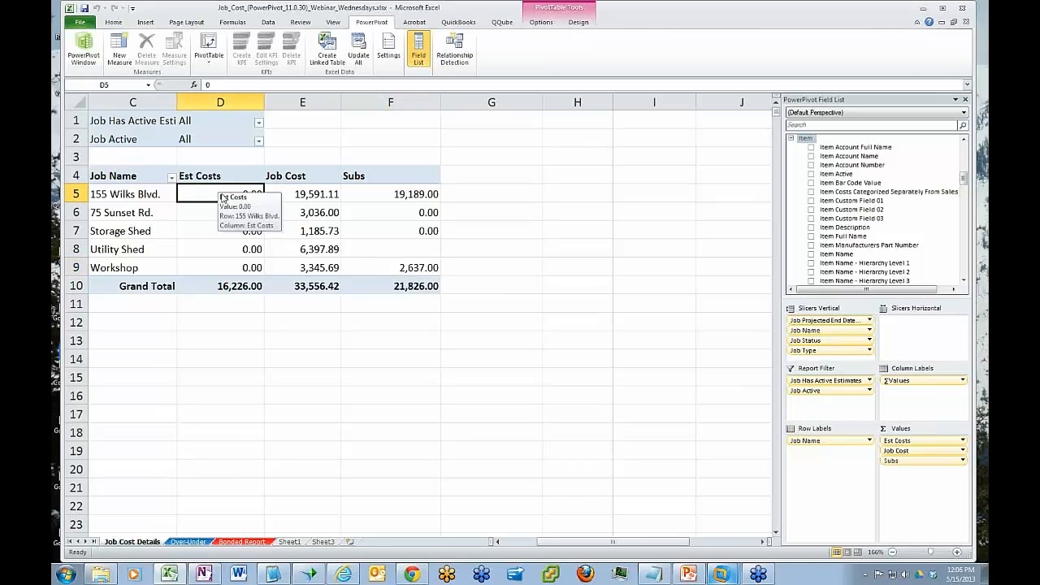
{"action": "left_click", "coordinate": [395, 188]}
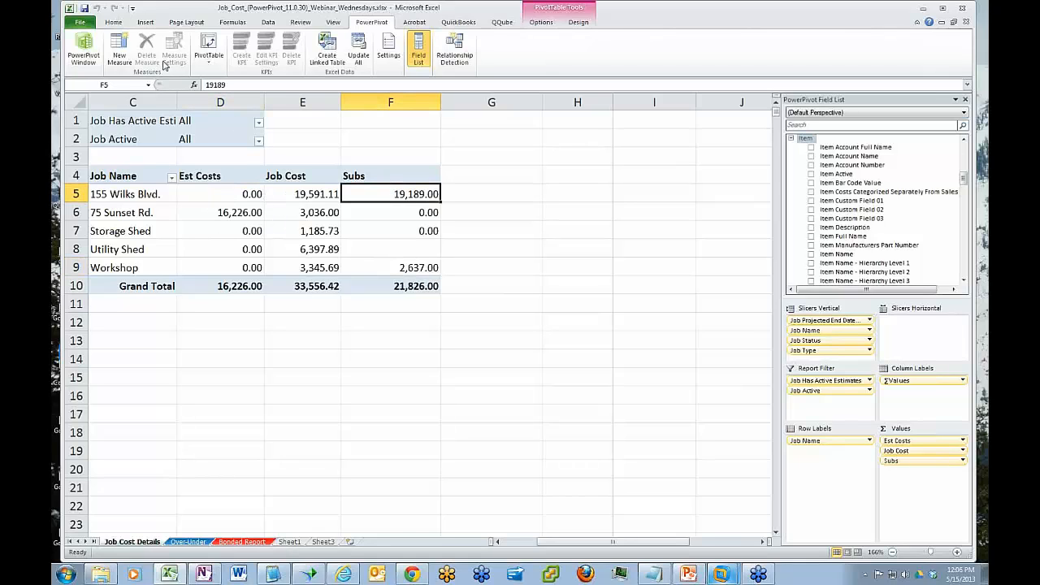
Edit the Subs measure's formula to use Sum of Job Line Estimate Cost Amount instead of the job cost amount, and save it.
{"action": "left_click_drag", "start_coordinate": [963, 181], "coordinate": [963, 270]}
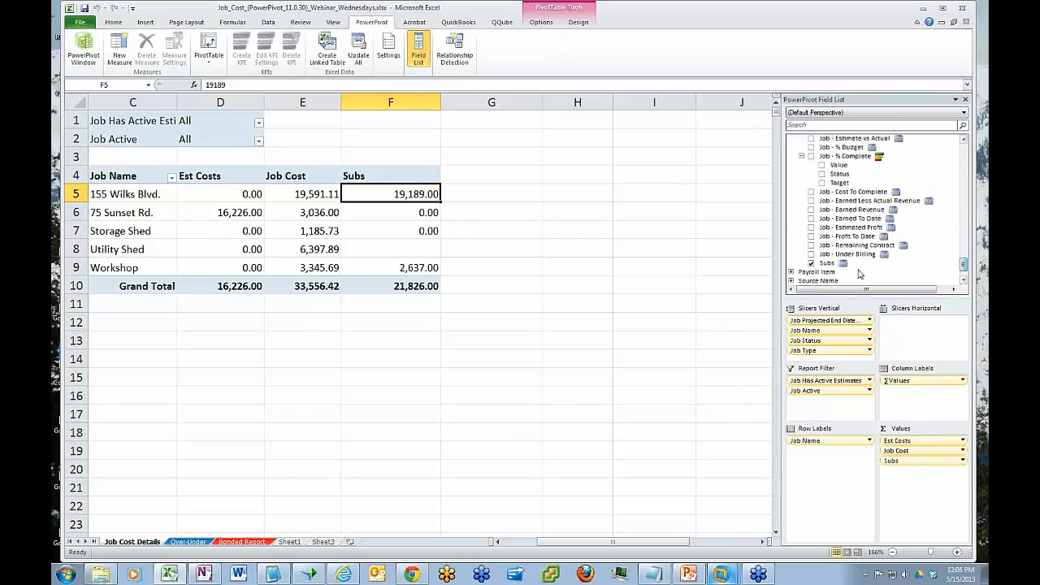
{"action": "left_click", "coordinate": [827, 263]}
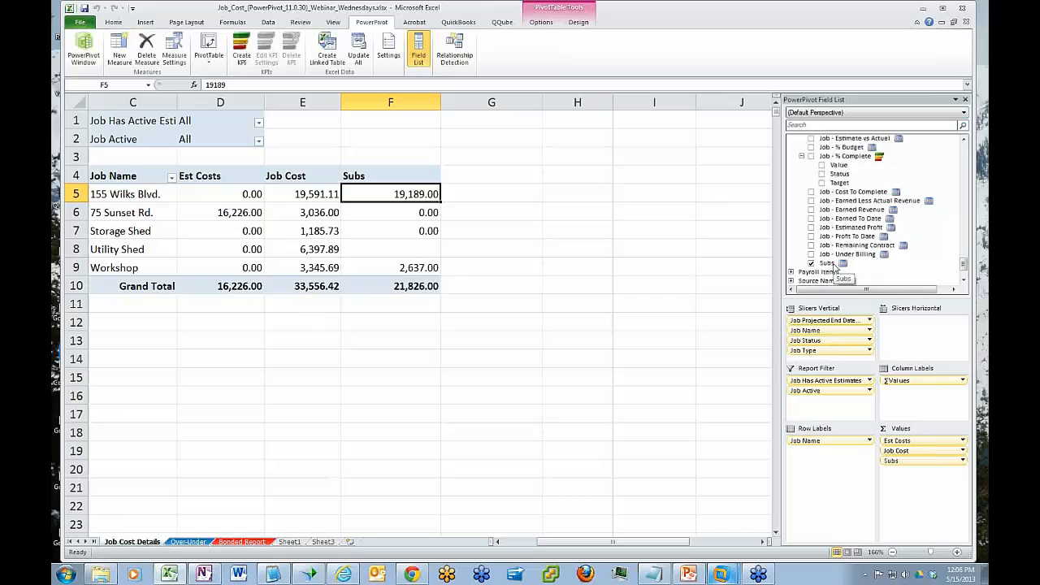
{"action": "left_click", "coordinate": [173, 52]}
{"action": "left_click", "coordinate": [524, 267]}
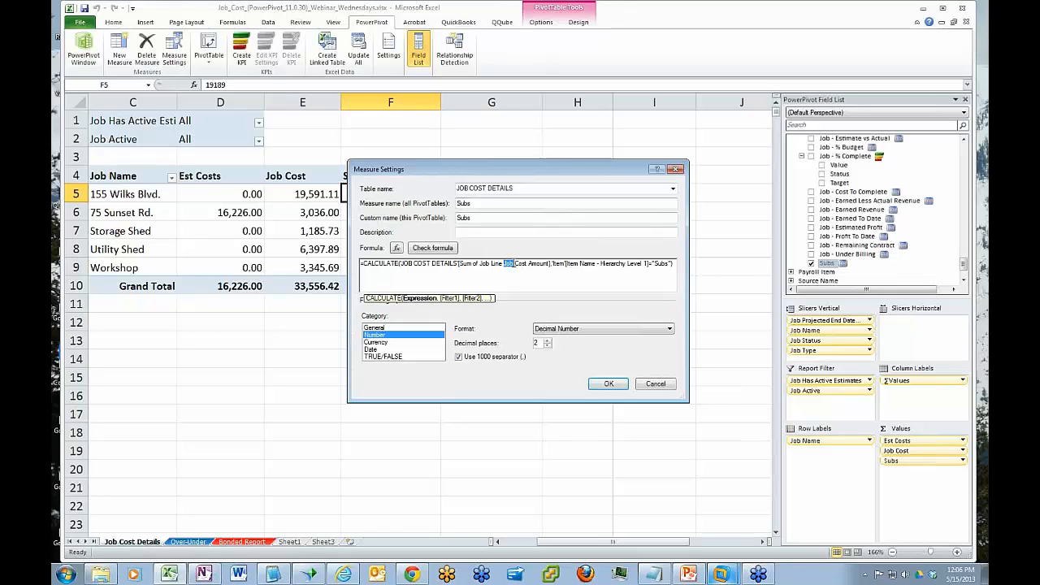
{"action": "type", "text": "Estimate"}
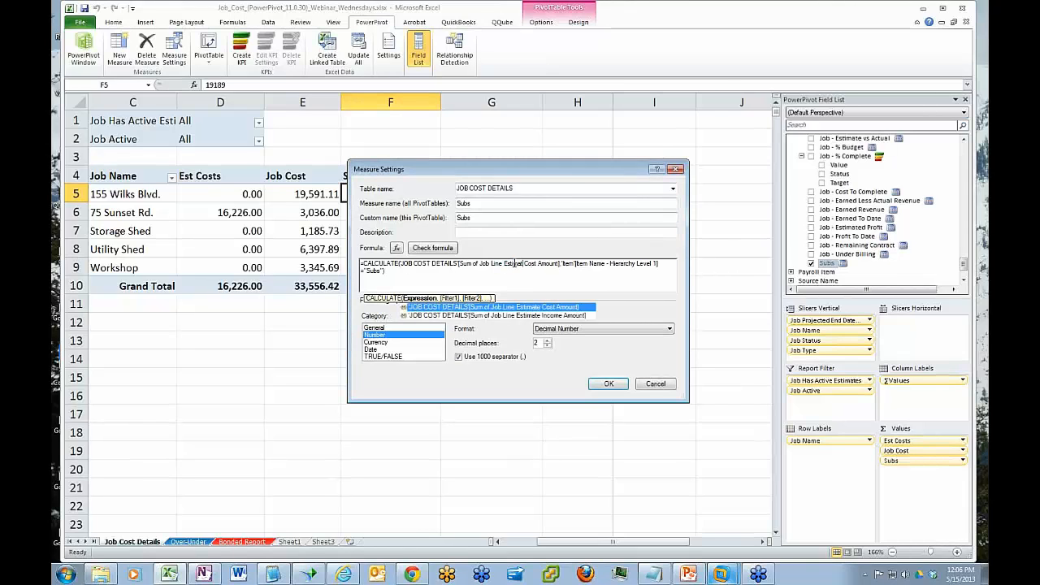
{"action": "left_click", "coordinate": [602, 383]}
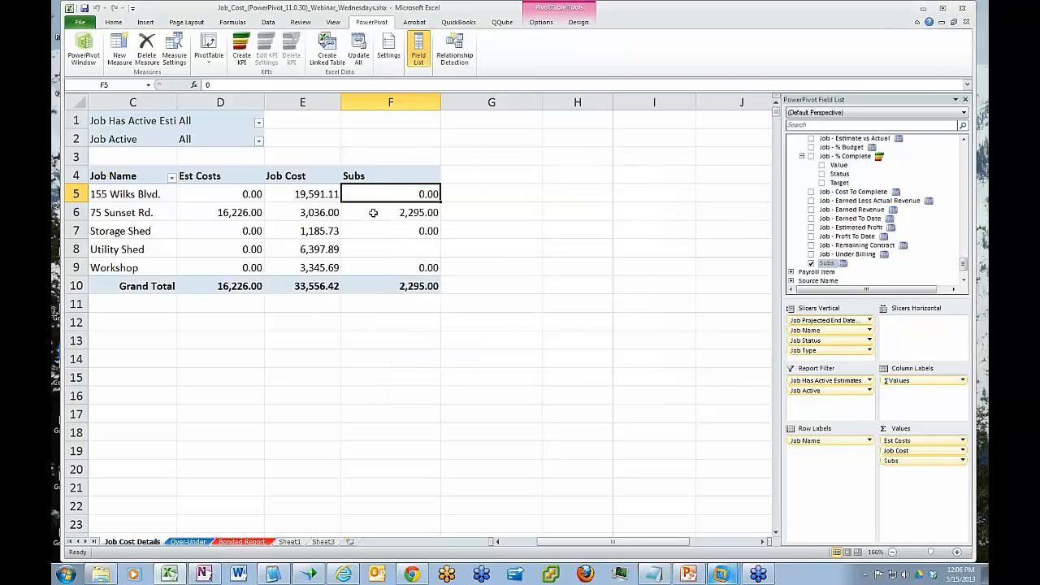
Remove the Subs measure from the pivot table's values.
{"action": "mouse_move", "coordinate": [373, 213]}
{"action": "left_click", "coordinate": [376, 176]}
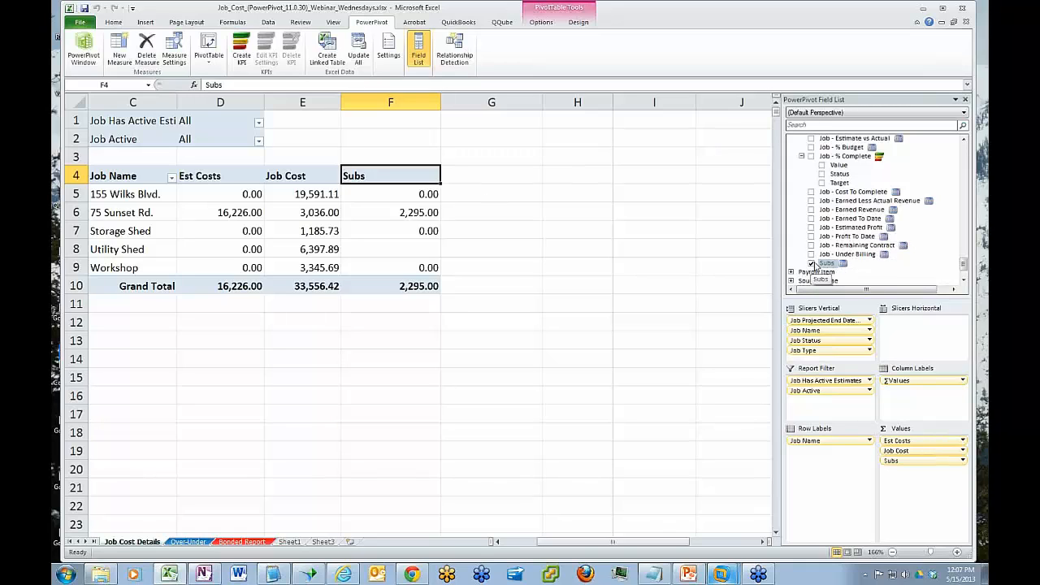
{"action": "left_click", "coordinate": [810, 264]}
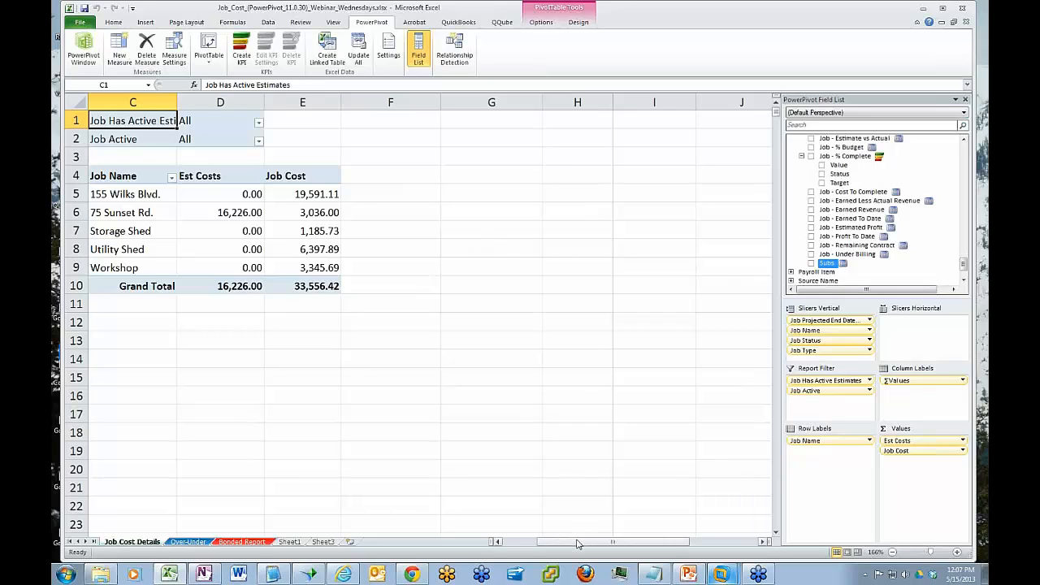
Add Transaction Date Year Number from the Calendar - Transaction Date table to the pivot table's report filter.
{"action": "left_click_drag", "start_coordinate": [580, 542], "coordinate": [537, 549]}
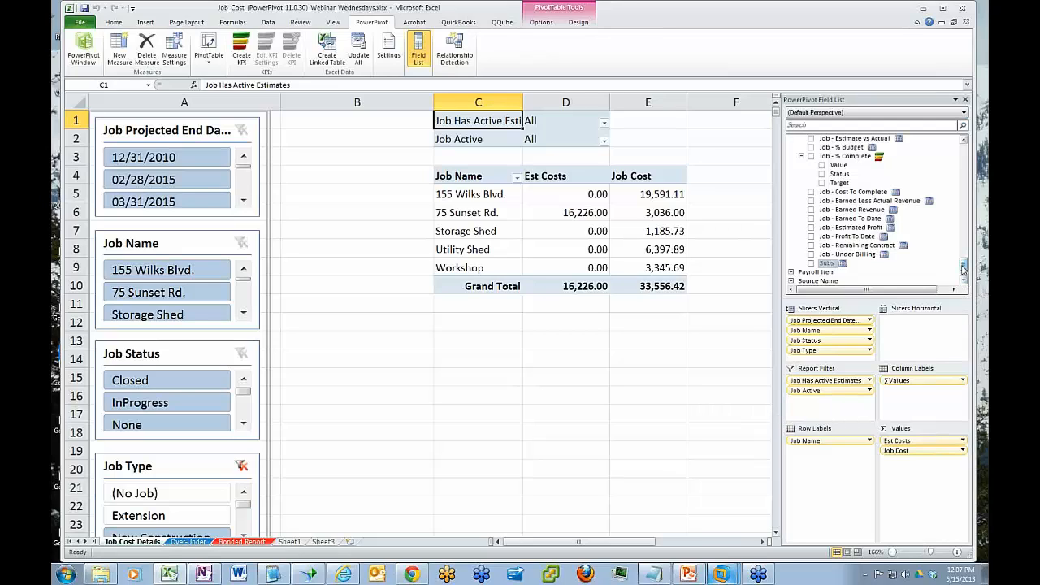
{"action": "left_click_drag", "start_coordinate": [964, 267], "coordinate": [962, 170]}
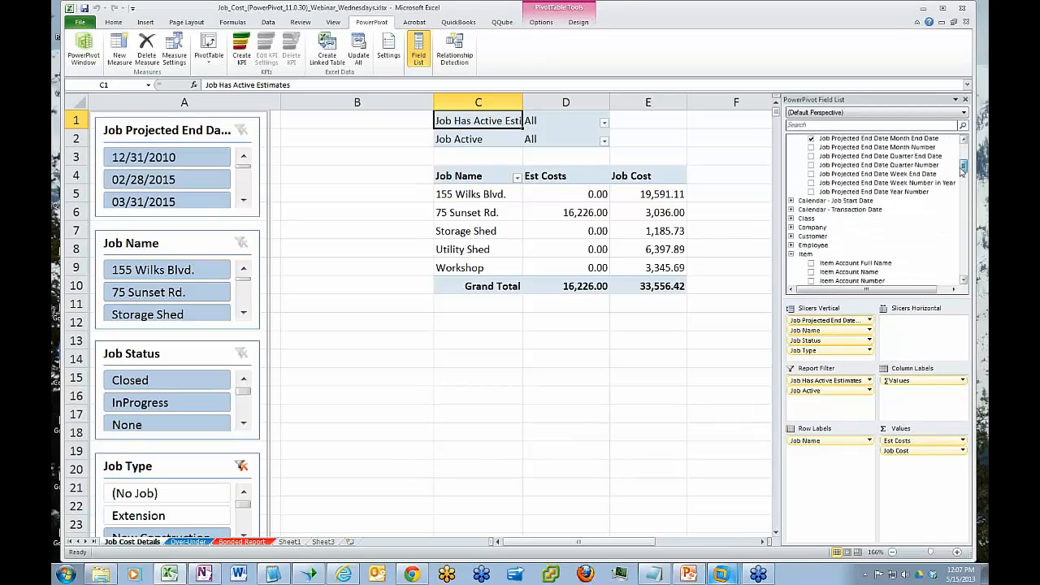
{"action": "left_click", "coordinate": [791, 209]}
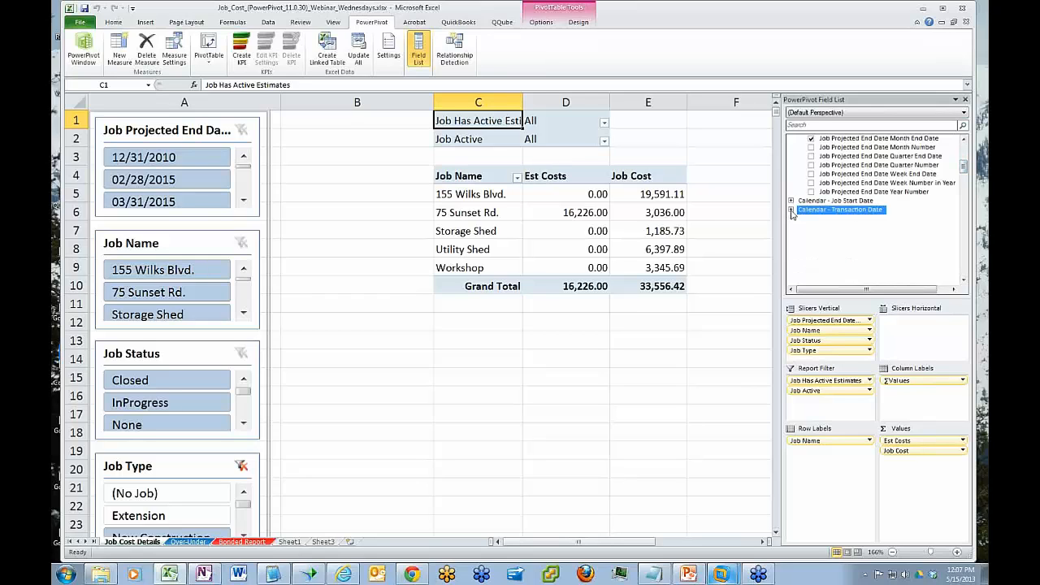
{"action": "scroll", "coordinate": [965, 179], "scroll_direction": "down", "scroll_amount": 3}
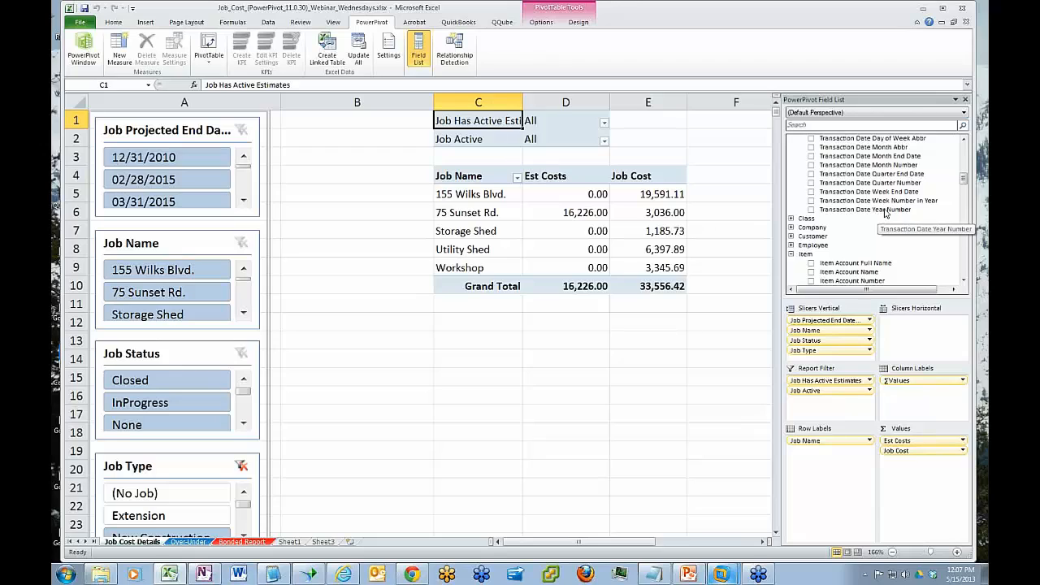
{"action": "left_click_drag", "start_coordinate": [885, 213], "coordinate": [840, 409]}
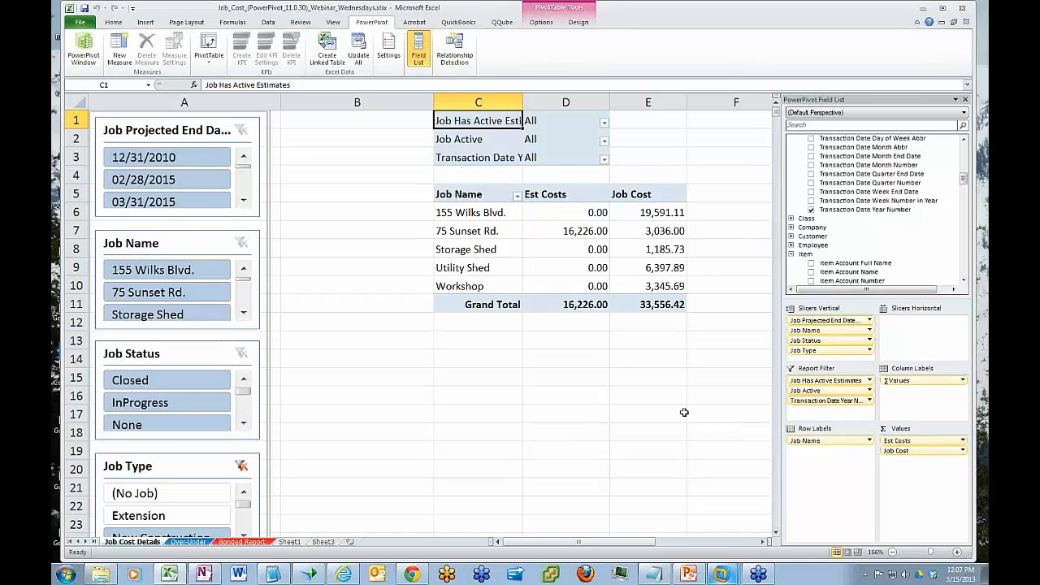
Filter the pivot table's Transaction Date Year Number to 2014 with multiple item selection enabled.
{"action": "left_click", "coordinate": [603, 159]}
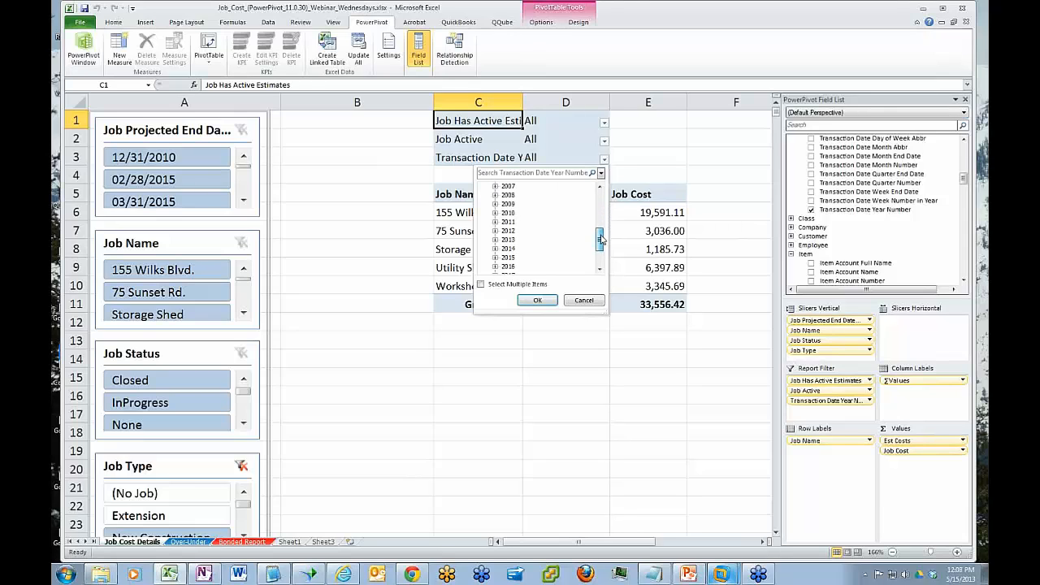
{"action": "left_click_drag", "start_coordinate": [601, 201], "coordinate": [601, 231]}
{"action": "left_click", "coordinate": [508, 258]}
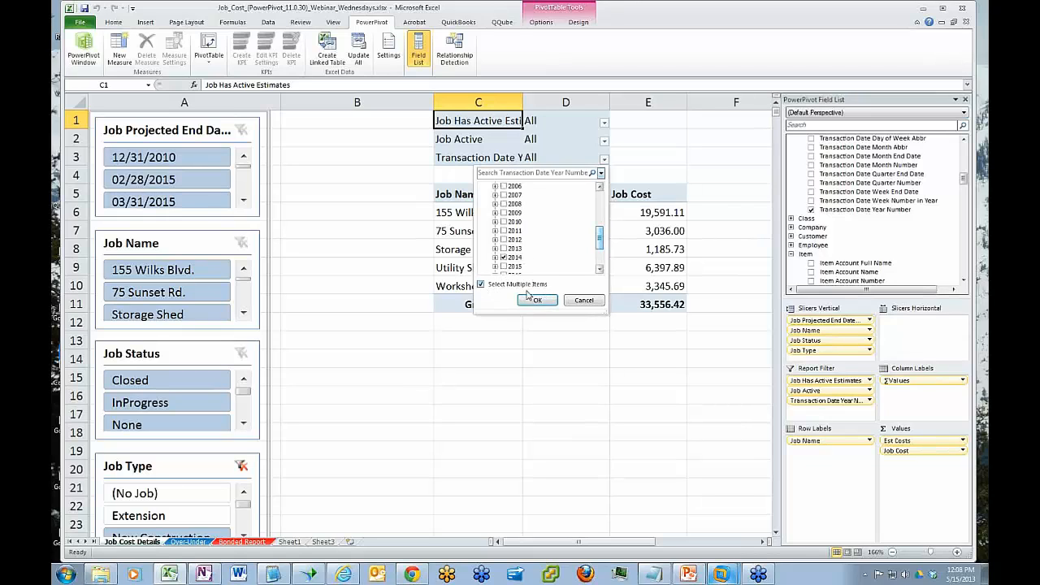
{"action": "left_click", "coordinate": [536, 299]}
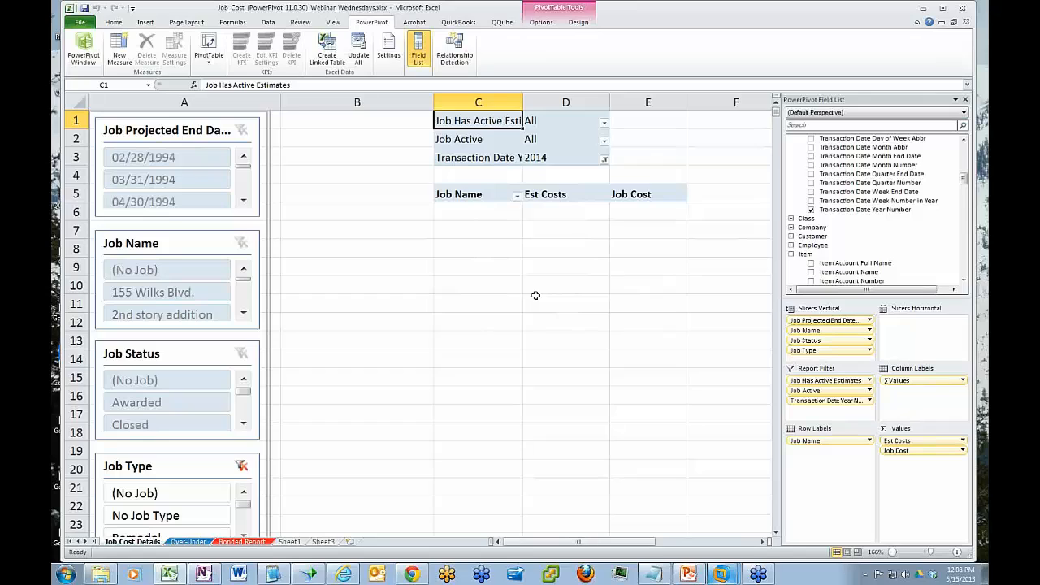
Clear the Job Type slicer filter and select the Est Costs values of all listed jobs.
{"action": "left_click", "coordinate": [241, 465]}
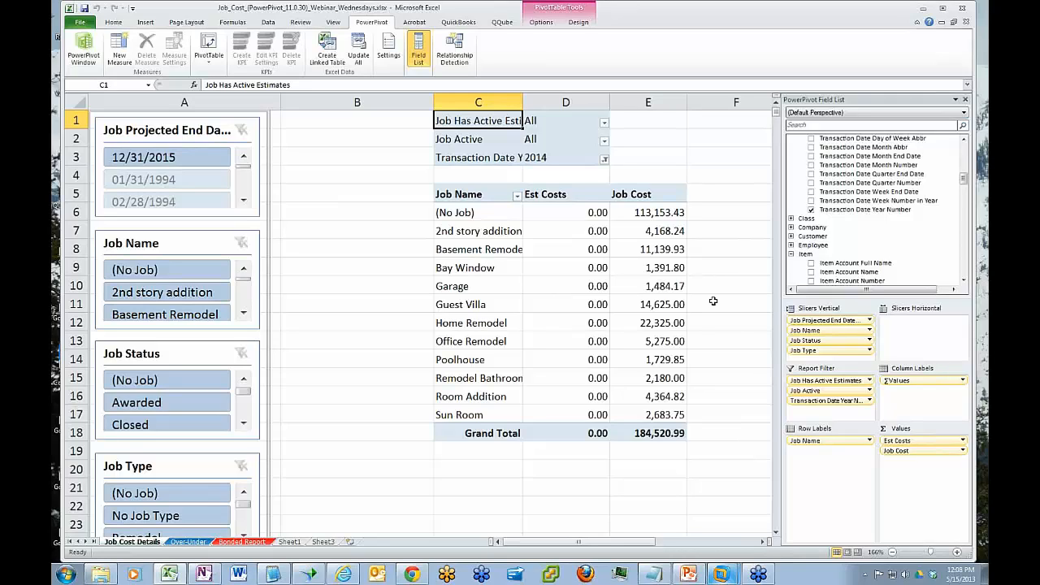
{"action": "left_click", "coordinate": [555, 210]}
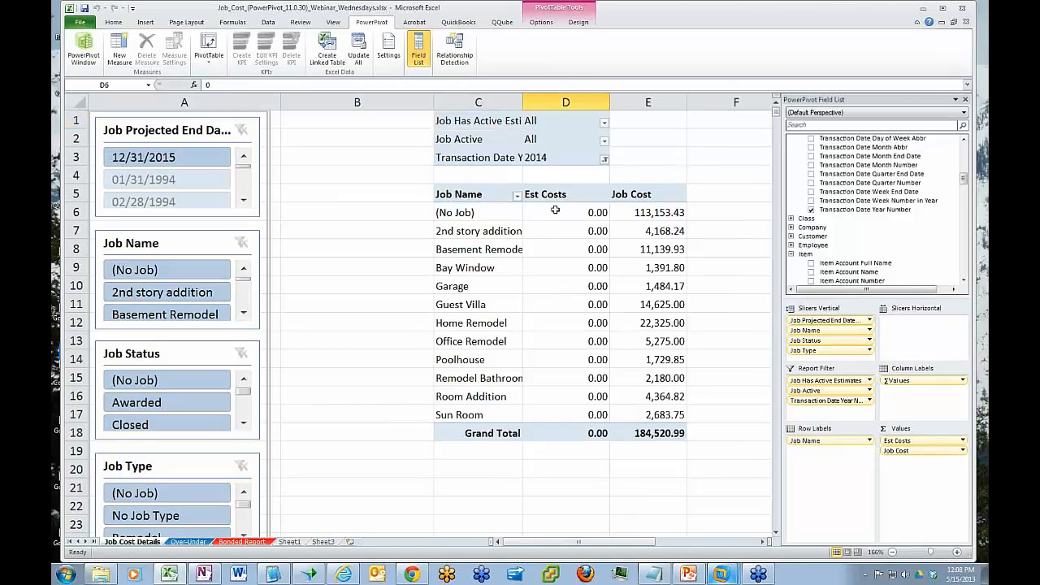
{"action": "left_click_drag", "start_coordinate": [555, 210], "coordinate": [569, 414]}
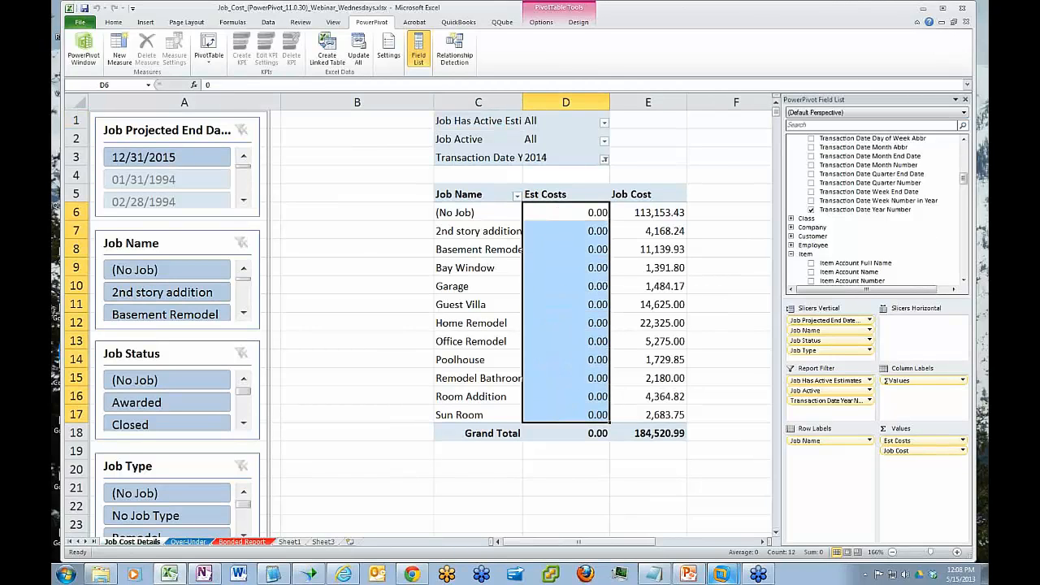
{"action": "left_click_drag", "start_coordinate": [963, 180], "coordinate": [965, 172]}
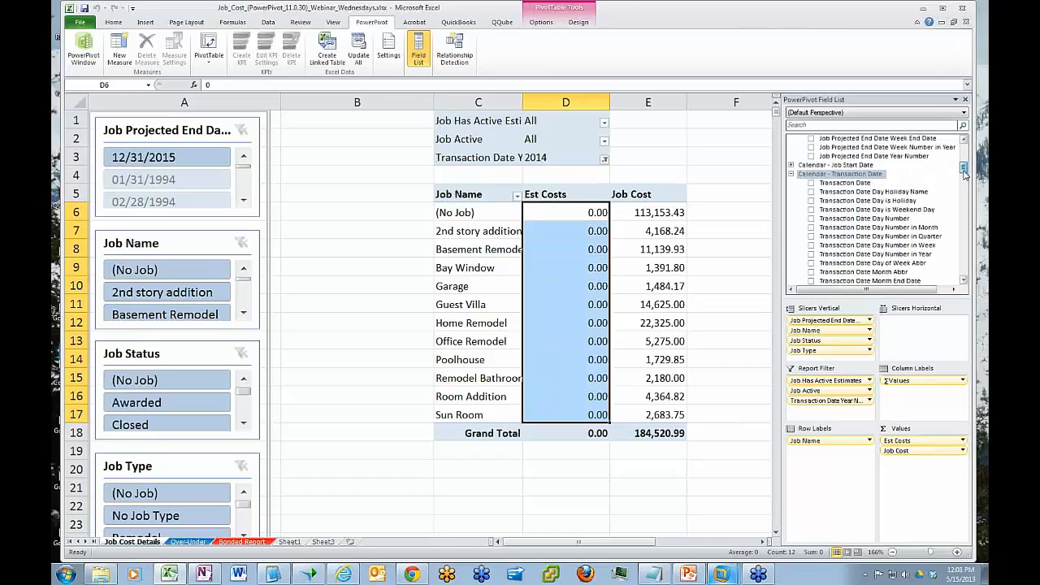
Include the blank entry along with 2014 in the Transaction Date Year Number filter.
{"action": "left_click", "coordinate": [604, 158]}
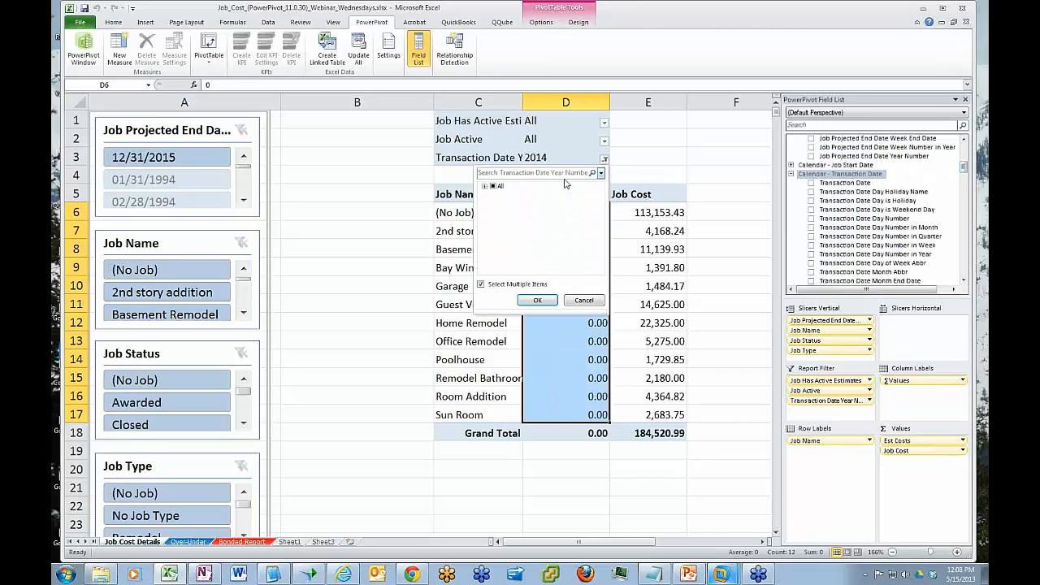
{"action": "left_click", "coordinate": [484, 186]}
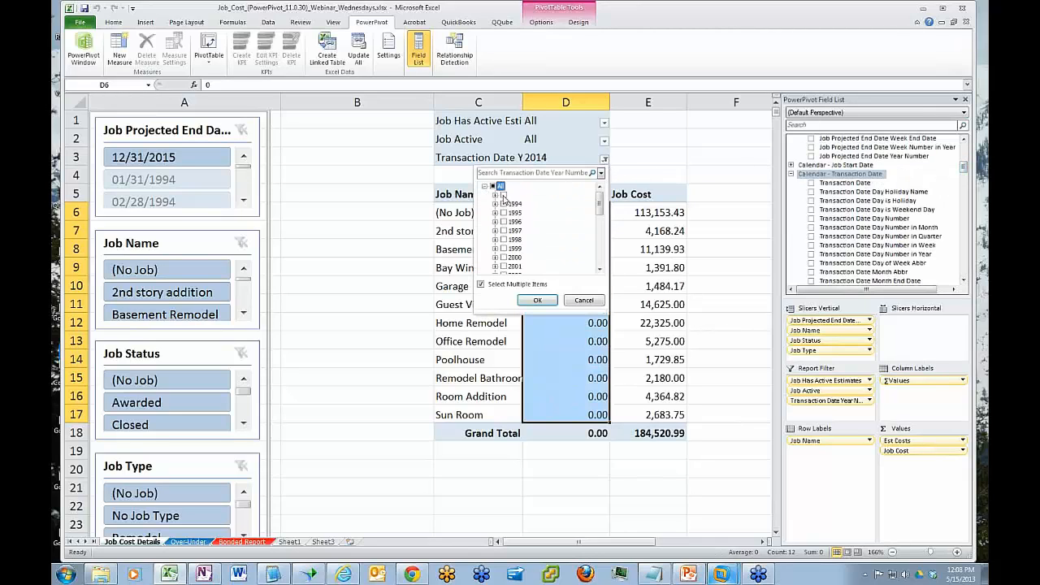
{"action": "left_click", "coordinate": [504, 195]}
{"action": "left_click", "coordinate": [537, 300]}
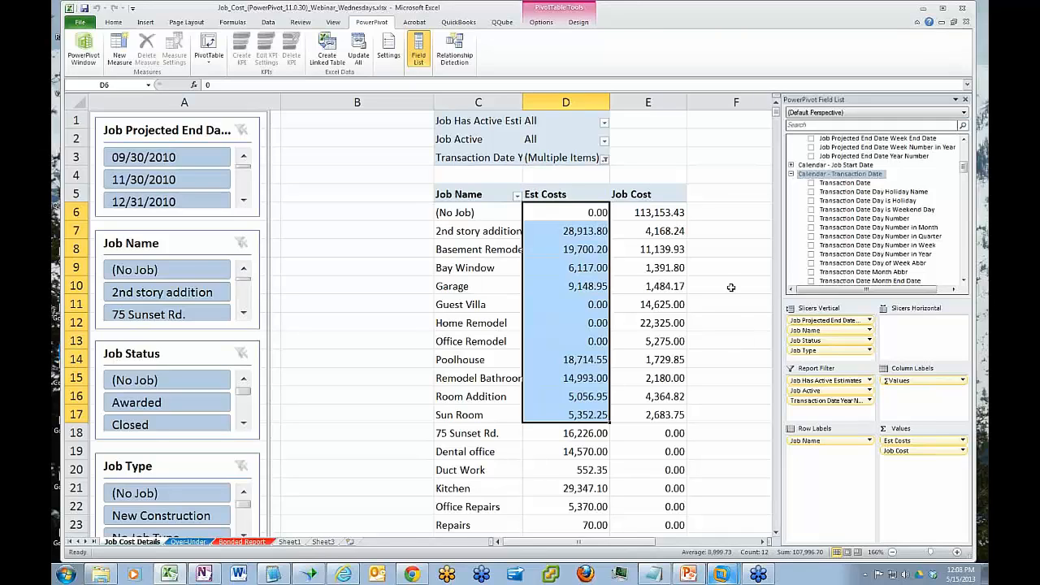
Collapse the Calendar - Job Projected End Date and Calendar - Transaction Date tables in the field list.
{"action": "left_click_drag", "start_coordinate": [964, 167], "coordinate": [964, 153]}
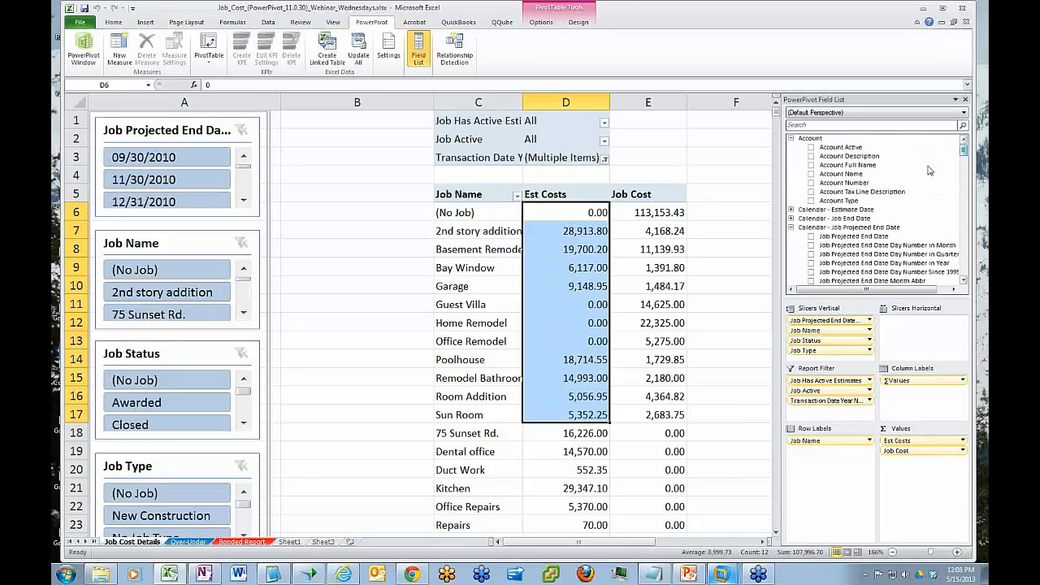
{"action": "left_click", "coordinate": [790, 228]}
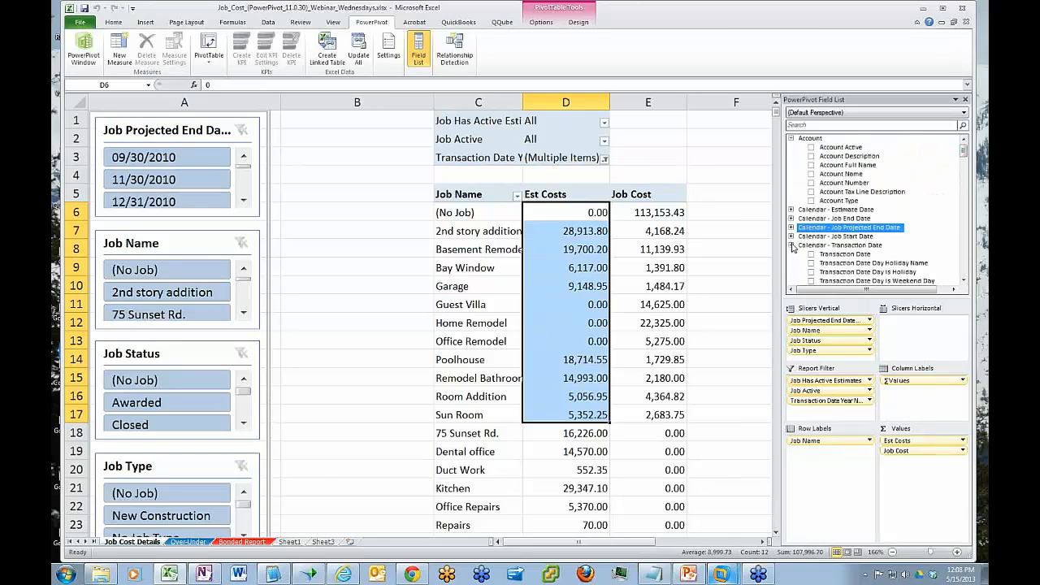
{"action": "left_click", "coordinate": [790, 244]}
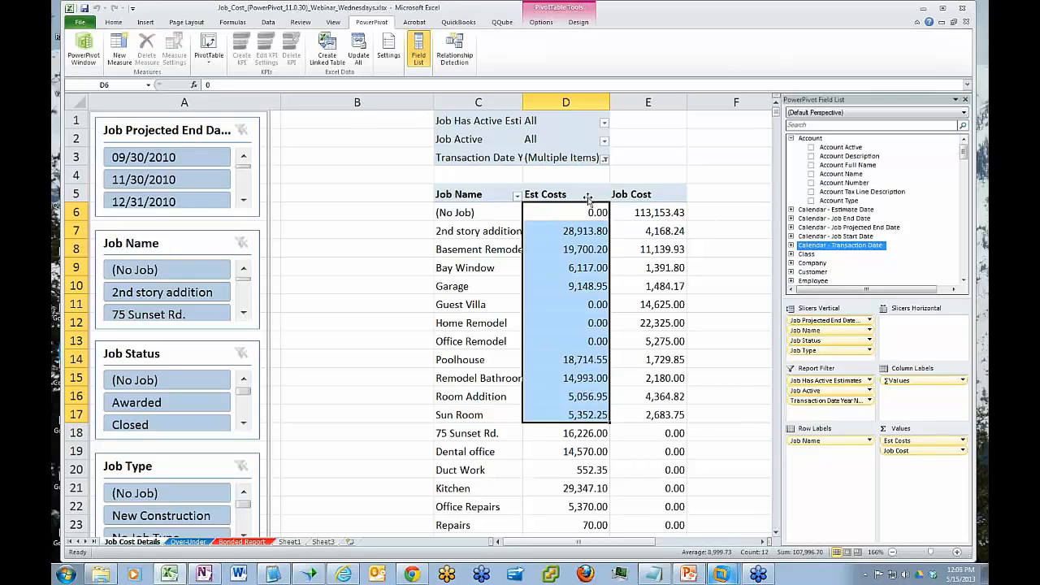
Check that the blank entry is selected in the Transaction Date Year Number filter and inspect the Est Costs value for (No Job).
{"action": "left_click", "coordinate": [604, 159]}
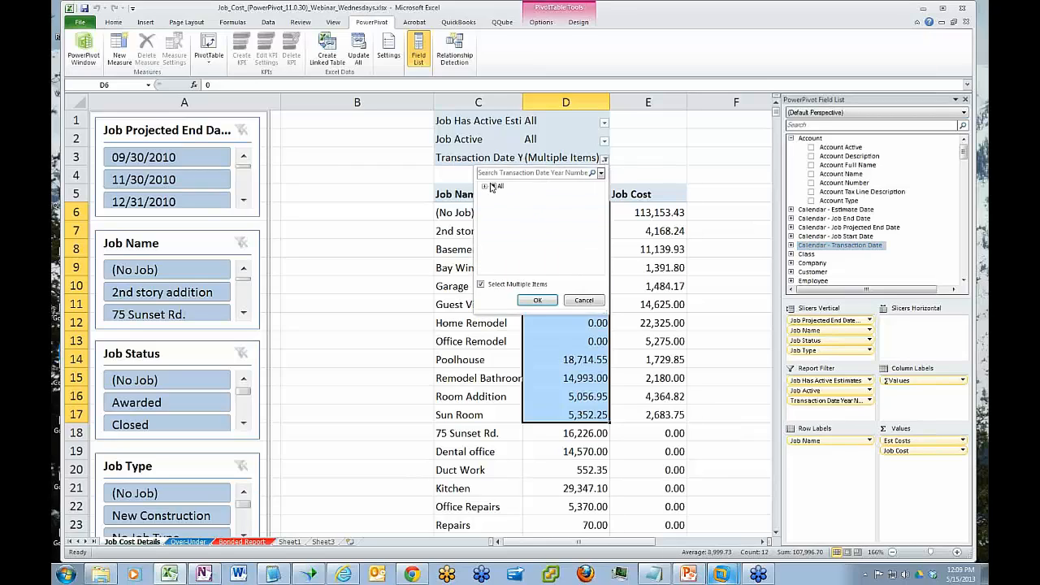
{"action": "left_click", "coordinate": [485, 186]}
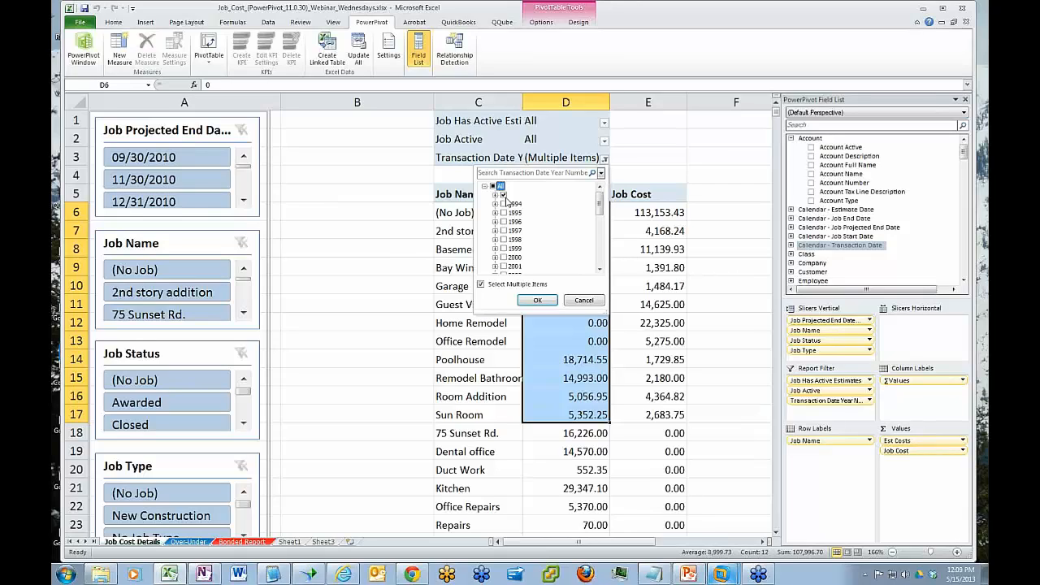
{"action": "left_click", "coordinate": [537, 300]}
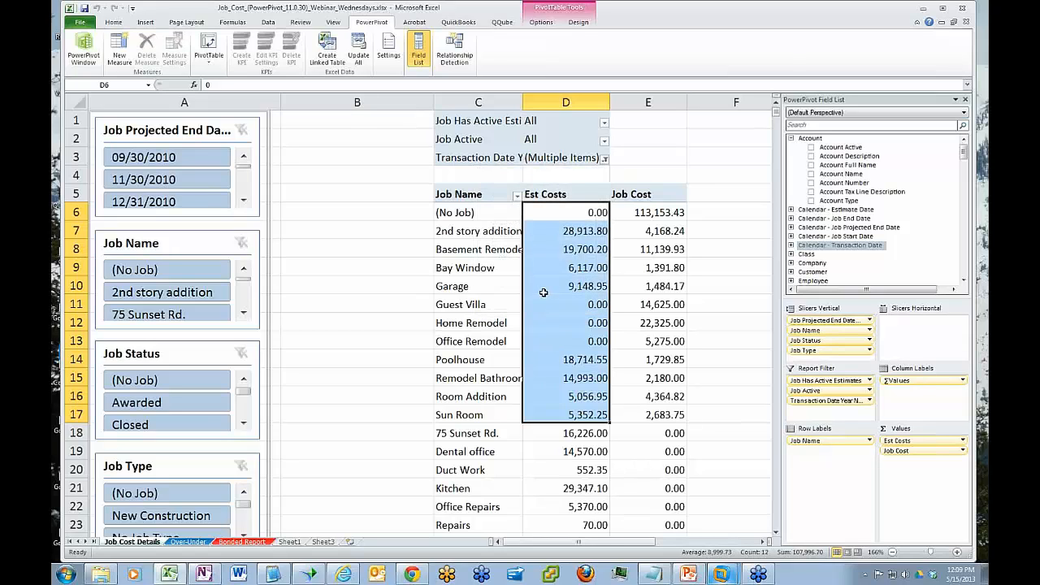
{"action": "left_click", "coordinate": [559, 210]}
{"action": "mouse_move", "coordinate": [559, 210]}
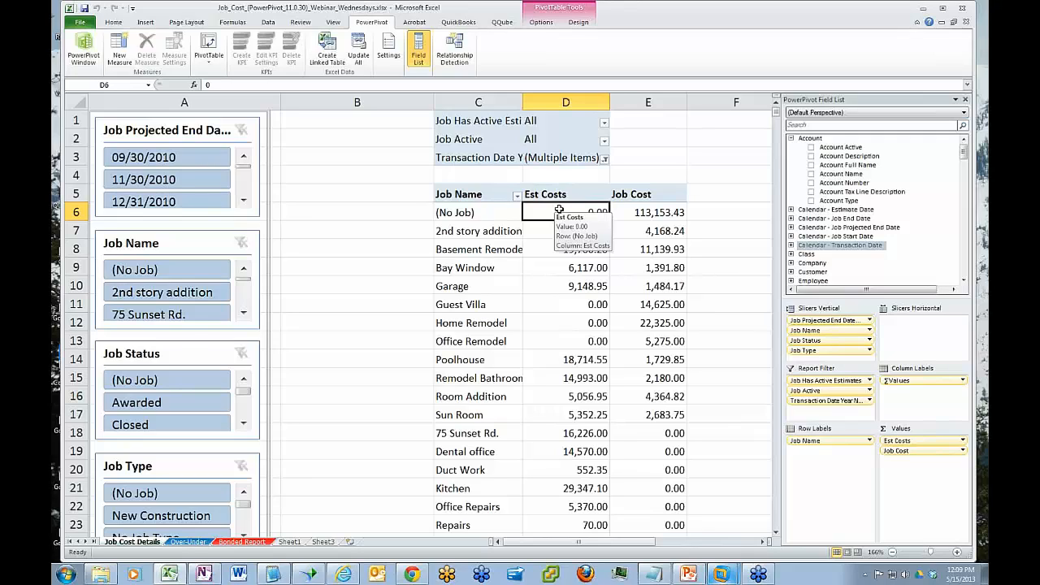
{"action": "left_click", "coordinate": [698, 212]}
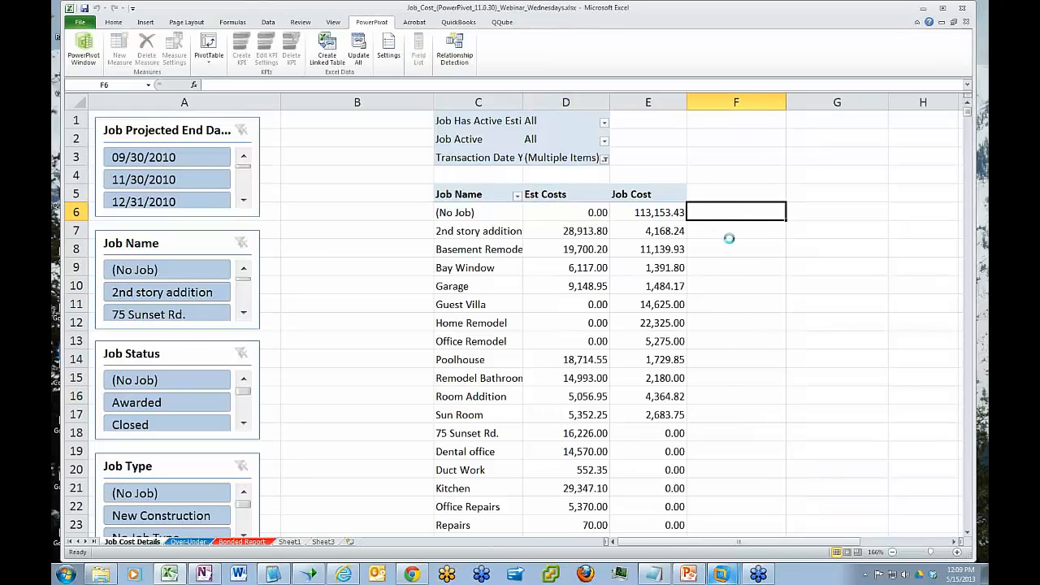
Start a new measure named Date Range in the JOB COST DETAILS table.
{"action": "left_click", "coordinate": [639, 214]}
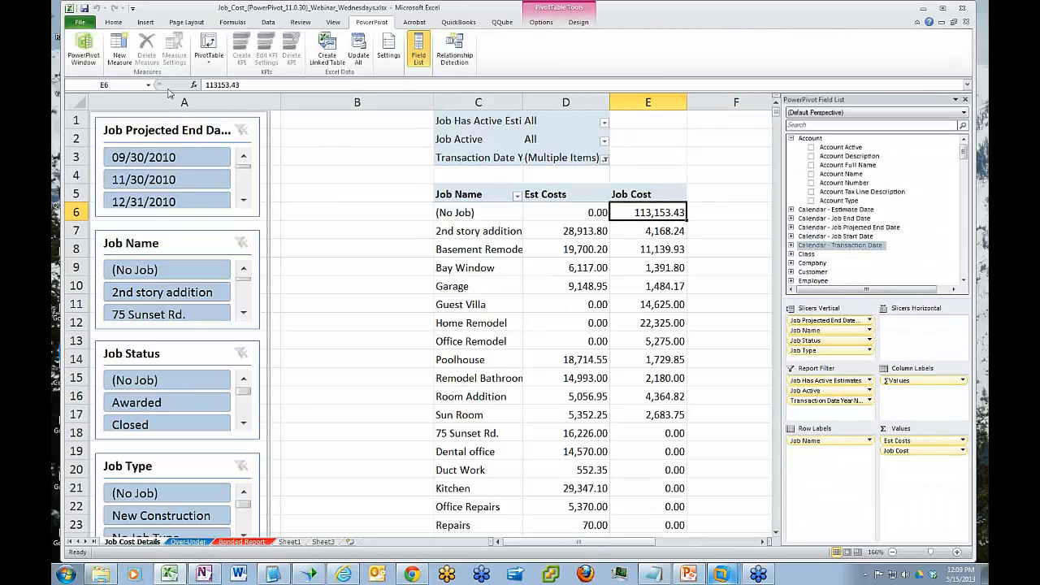
{"action": "left_click", "coordinate": [119, 49]}
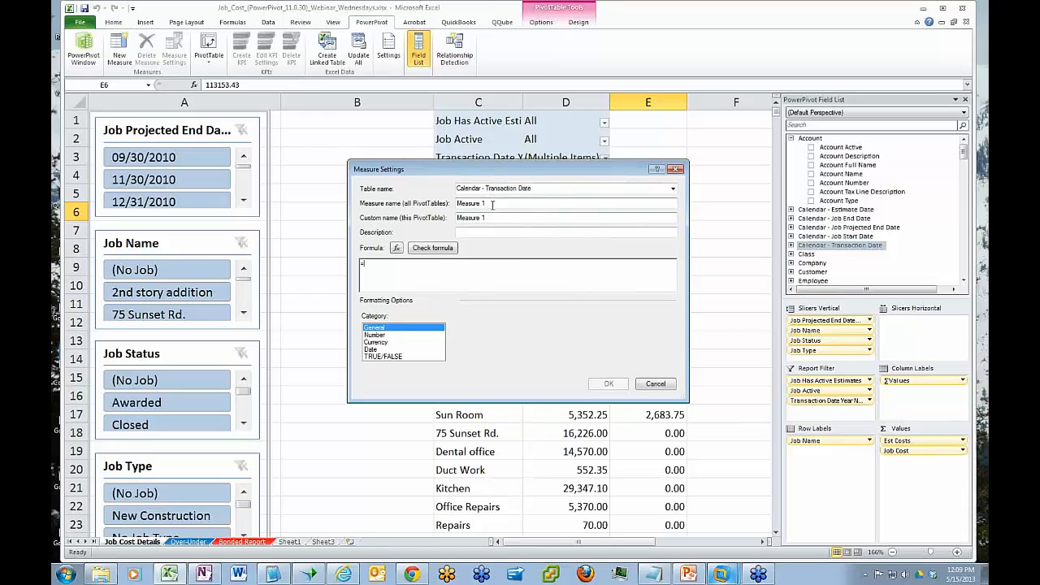
{"action": "left_click", "coordinate": [673, 189]}
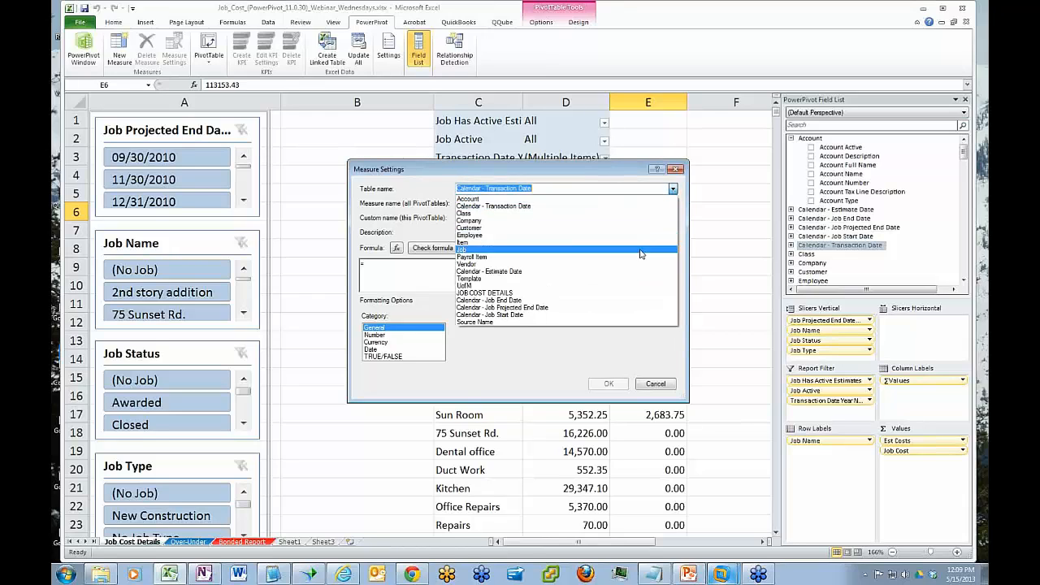
{"action": "left_click", "coordinate": [555, 292]}
{"action": "left_click_drag", "start_coordinate": [488, 203], "coordinate": [432, 204]}
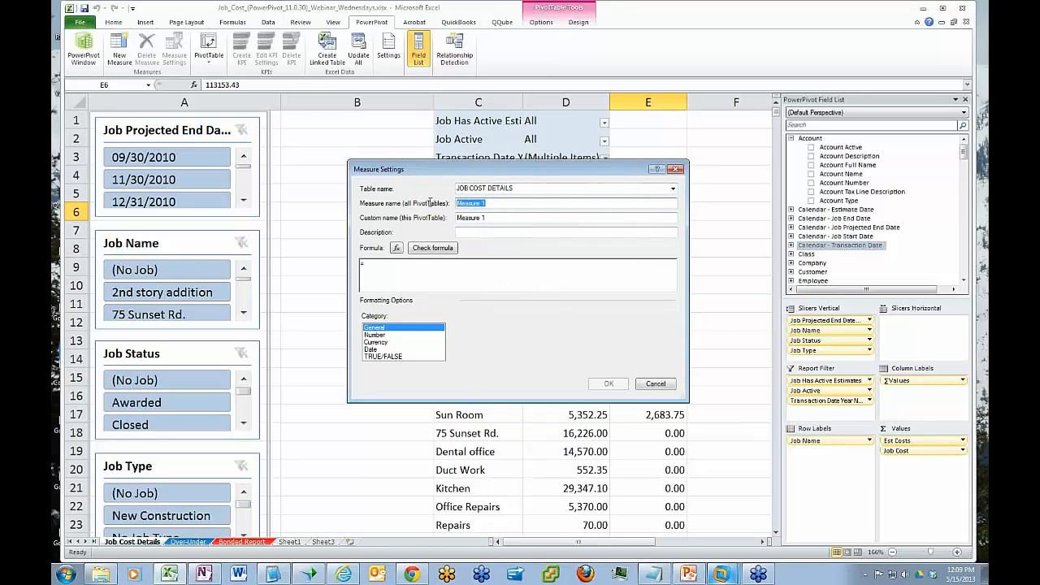
{"action": "type", "text": "Date Range"}
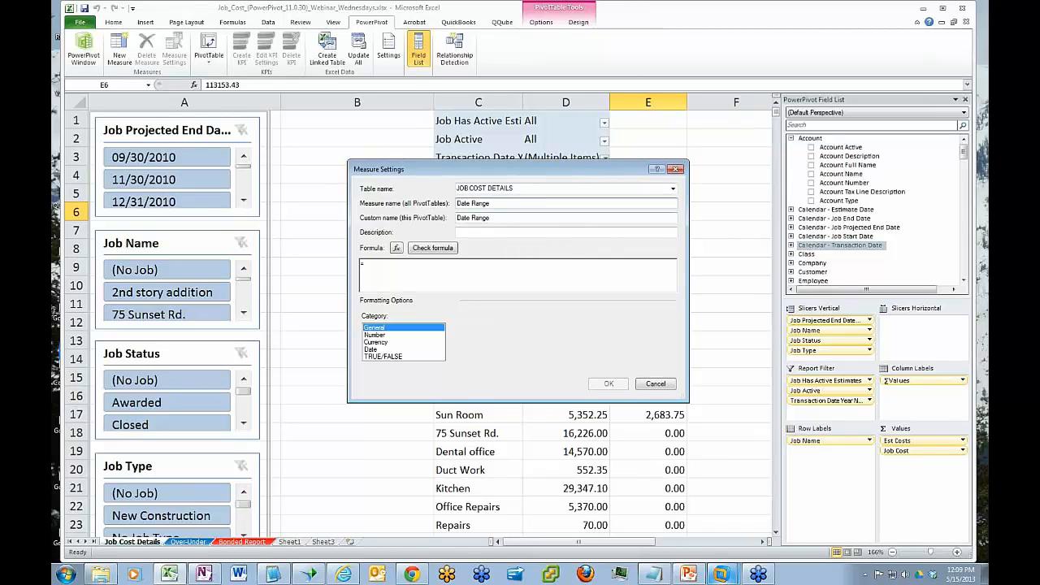
Enter the measure formula =CALCULATE('JOB COST DETAILS'[Sum of Job Line Job Cost Amount],'Calendar - Transaction Date'[Transaction Date Month Number]=10,'Calendar - Transaction Date'[Transaction Date Year Number] = 2015).
{"action": "key", "text": "alt+Tab"}
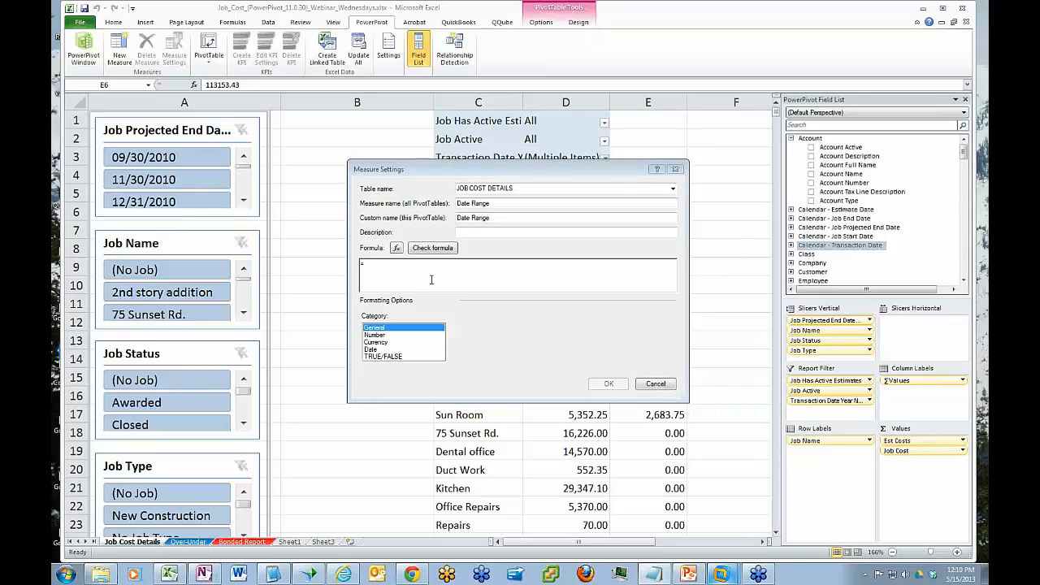
{"action": "left_click", "coordinate": [389, 272]}
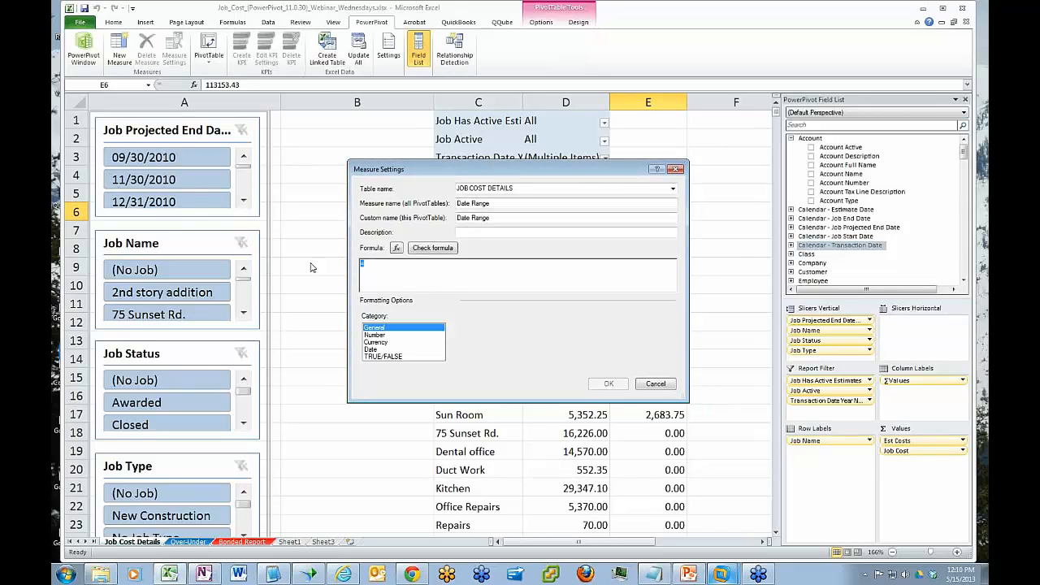
{"action": "type", "text": "CALCULATE('JOB COST DETAILS'[Sum of Job Line Job Cost Amount],'Calendar - Transaction Date'[Transaction Date Month Number]=10,'Calendar - Transaction Date'[Transaction Date Year Number] = 2015)"}
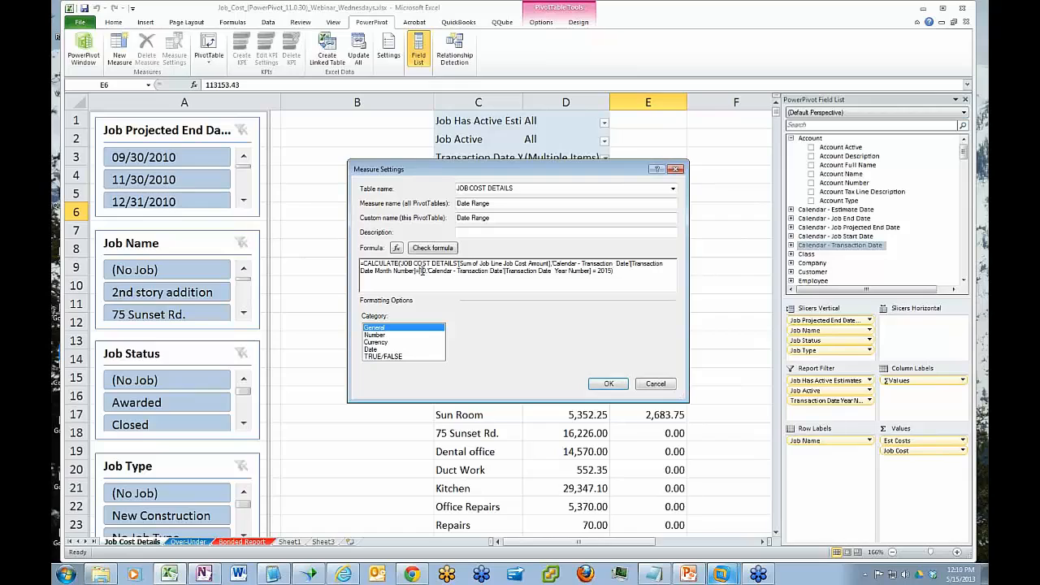
Examine the month number and year number filter values in the Date Range formula.
{"action": "left_click_drag", "start_coordinate": [420, 271], "coordinate": [426, 271]}
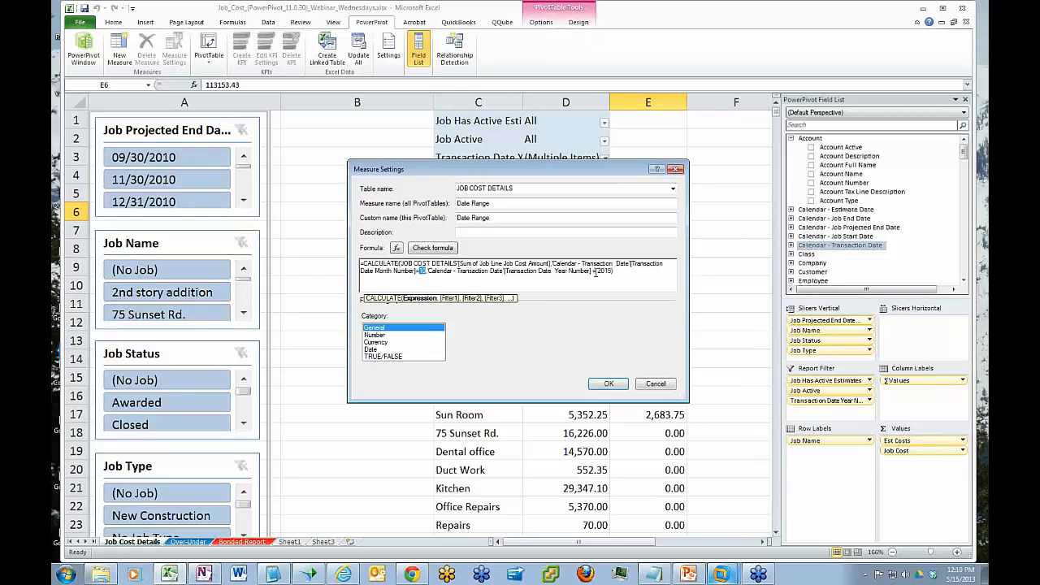
{"action": "left_click_drag", "start_coordinate": [595, 270], "coordinate": [622, 270]}
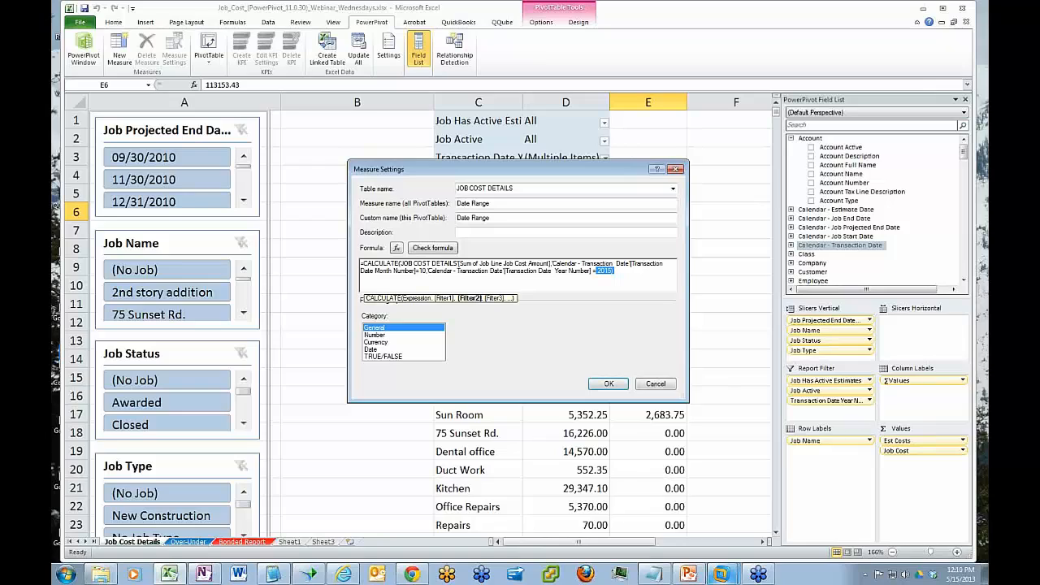
{"action": "type", "text": ")"}
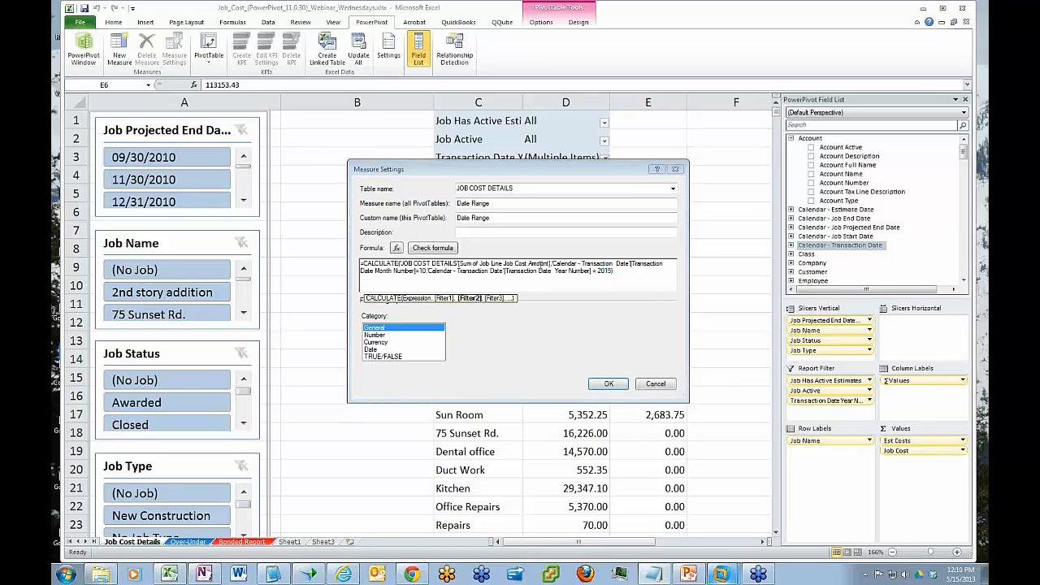
{"action": "key", "text": "ctrl+z"}
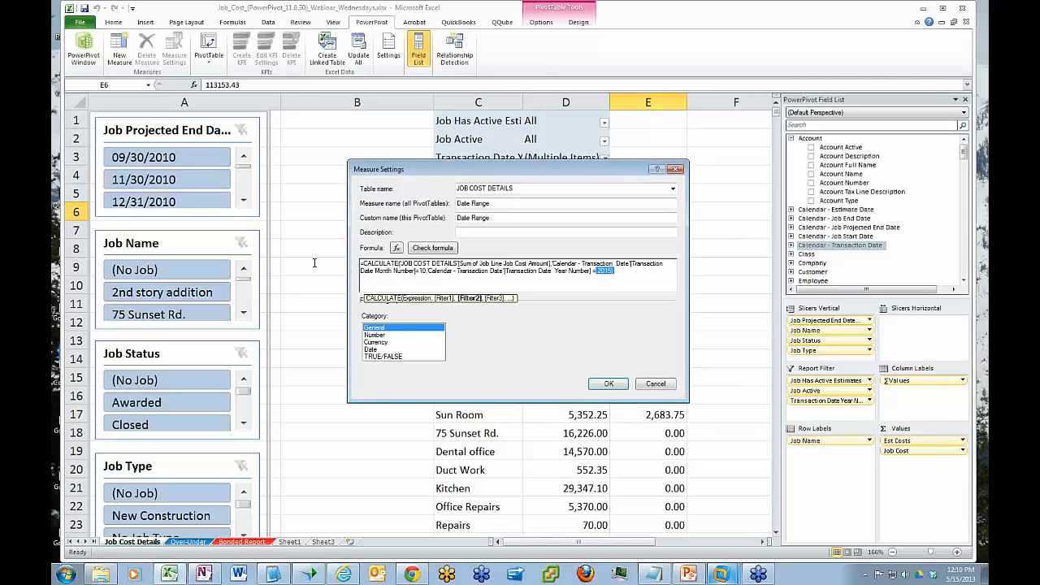
Set the Date Range formula to =CALCULATE('JOB COST DETAILS'[Sum of Job Line Job Cost Amount],DATESBETWEEN('Calendar - Transaction Date'[Transaction Date],DATE(2015,12,1),DATE(2015,12,31))) and replace the Notepad2 text with it.
{"action": "left_click_drag", "start_coordinate": [617, 273], "coordinate": [339, 257]}
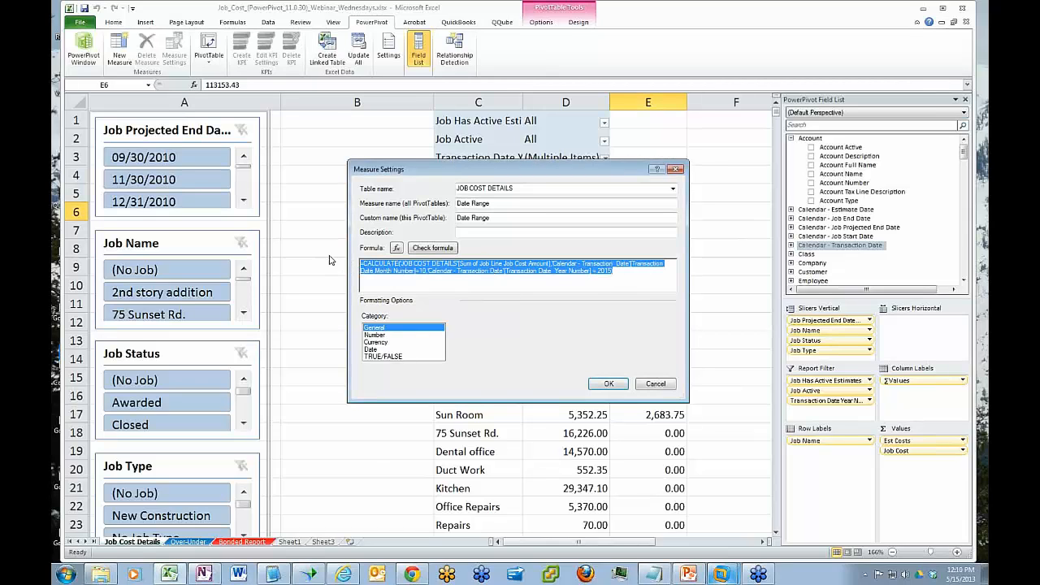
{"action": "type", "text": "=CALCULATE(JOB COST DETAILS[Sum of Job Line Job Cost Amount],DATESBETWEEN('Calendar - Transaction Date'[Transaction Date],DATE(2015,12,1),DATE(2015,12,31)))"}
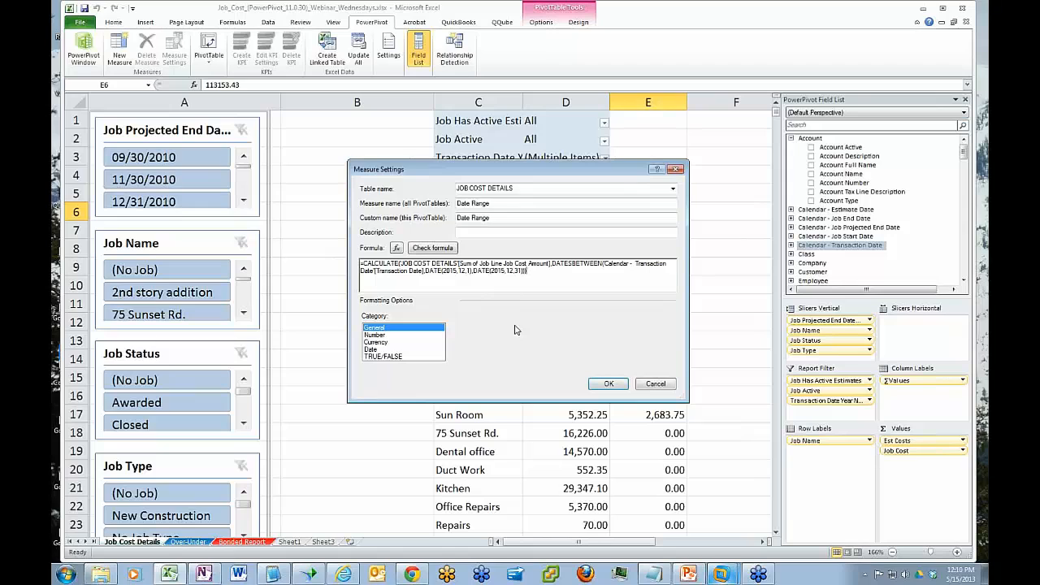
{"action": "left_click", "coordinate": [307, 573]}
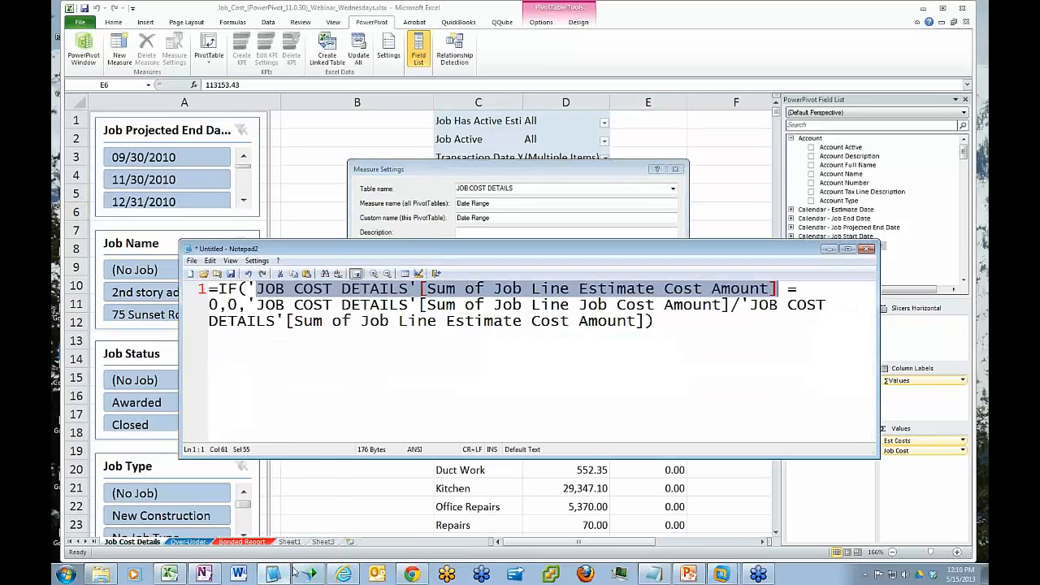
{"action": "left_click", "coordinate": [687, 334]}
{"action": "key", "text": "ctrl+a"}
{"action": "type", "text": "=CALCULATE('JOB COST DETAILS'[Sum of Job Line Job Cost Amount],DATESBETWEEN('Calendar -   Transaction Date'[Transaction Date],DATE(2015,12,1),DATE(2015,12,31)))"}
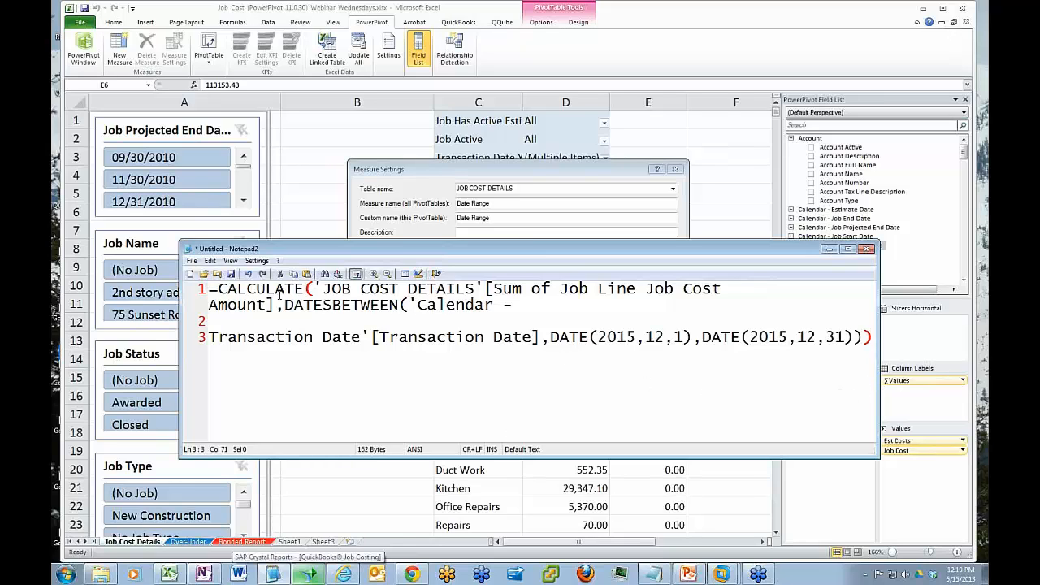
Examine the DATESBETWEEN function, its transaction date column and its start and end dates in Notepad2, and return to the measure settings.
{"action": "left_click", "coordinate": [324, 289]}
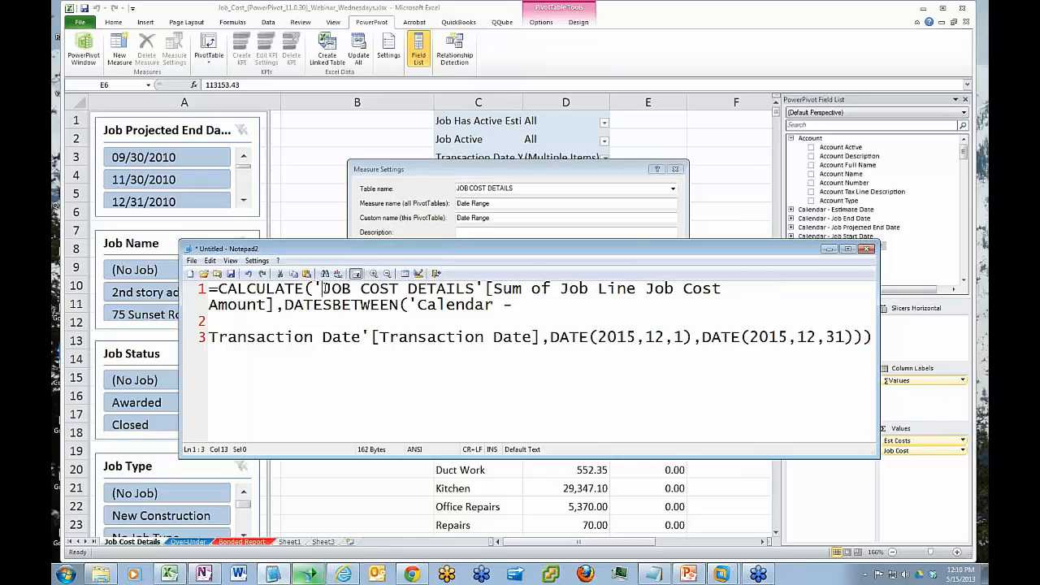
{"action": "left_click_drag", "start_coordinate": [324, 289], "coordinate": [398, 303]}
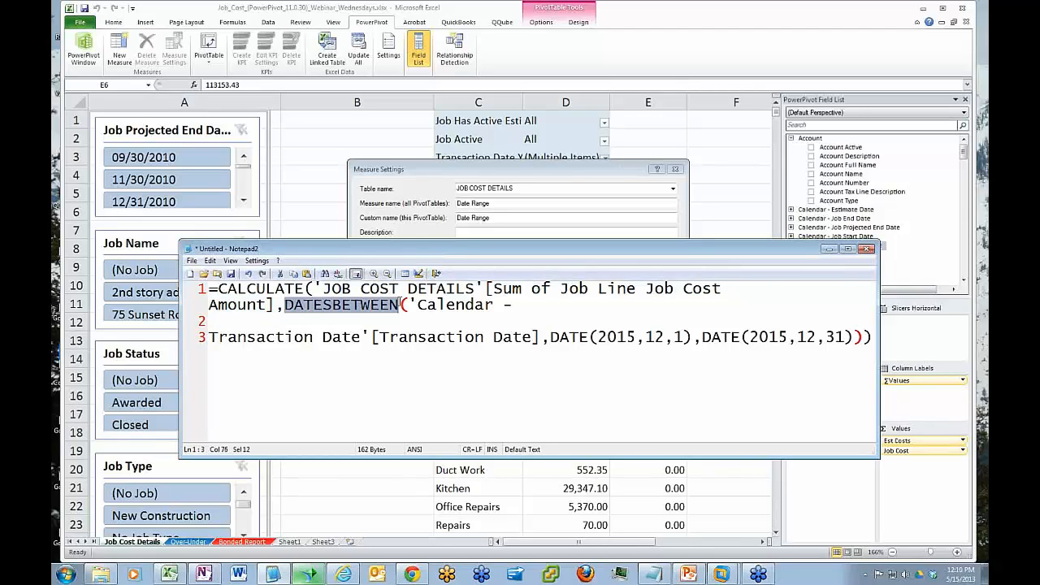
{"action": "left_click_drag", "start_coordinate": [418, 304], "coordinate": [691, 337]}
{"action": "left_click", "coordinate": [551, 338]}
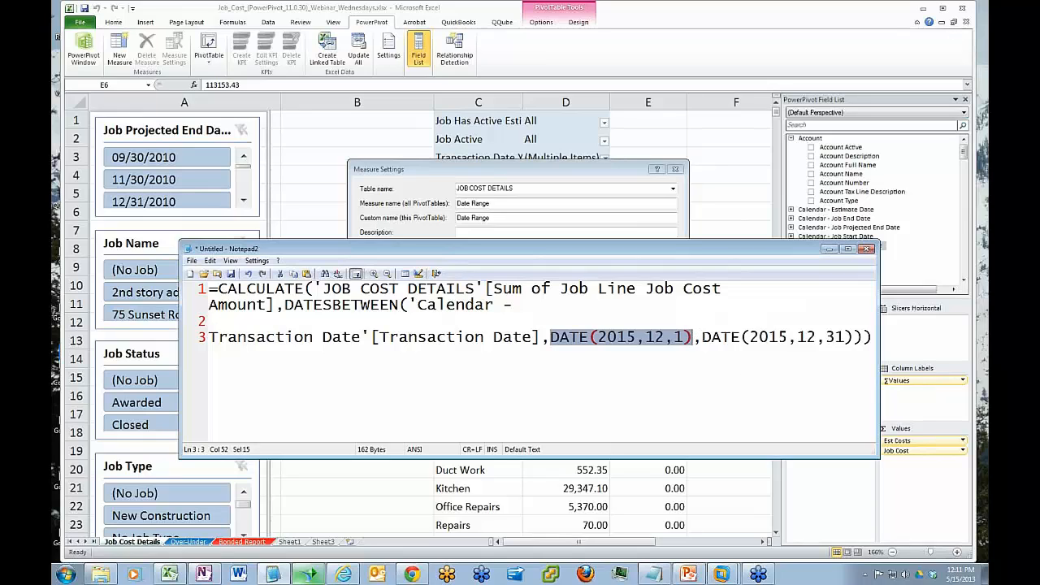
{"action": "left_click", "coordinate": [702, 337]}
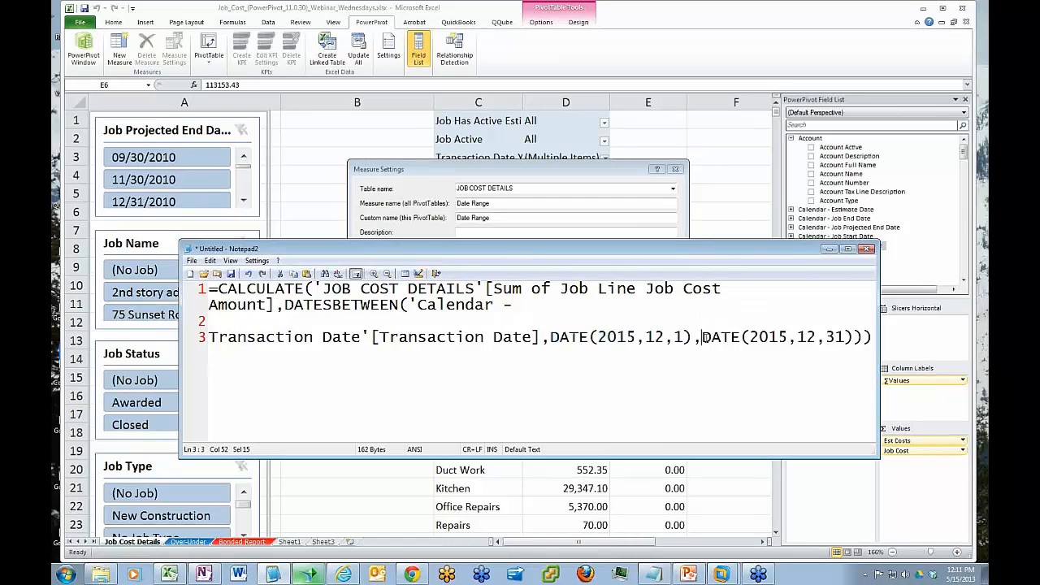
{"action": "left_click_drag", "start_coordinate": [702, 337], "coordinate": [853, 337]}
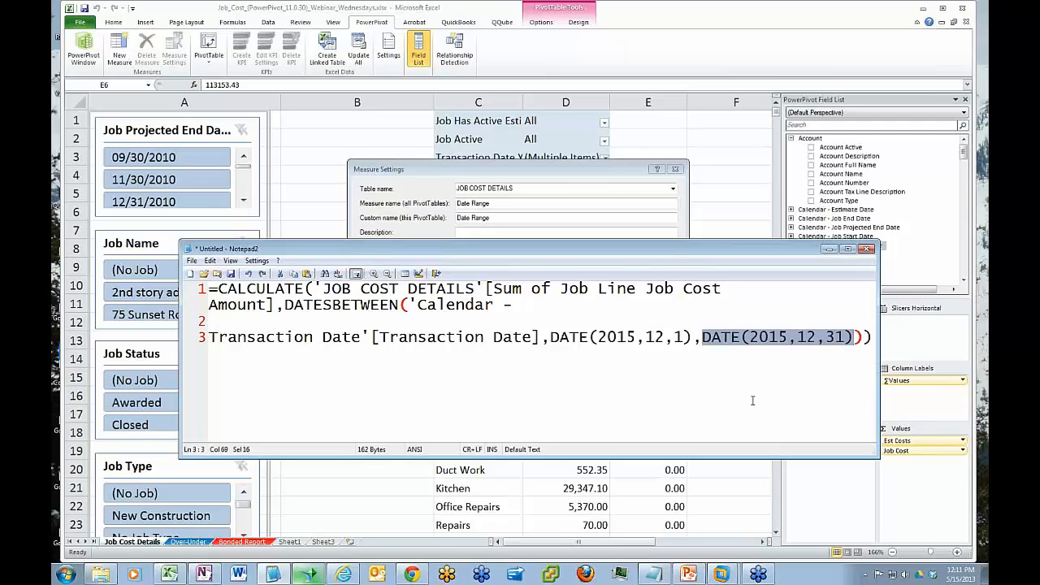
{"action": "left_click", "coordinate": [641, 340]}
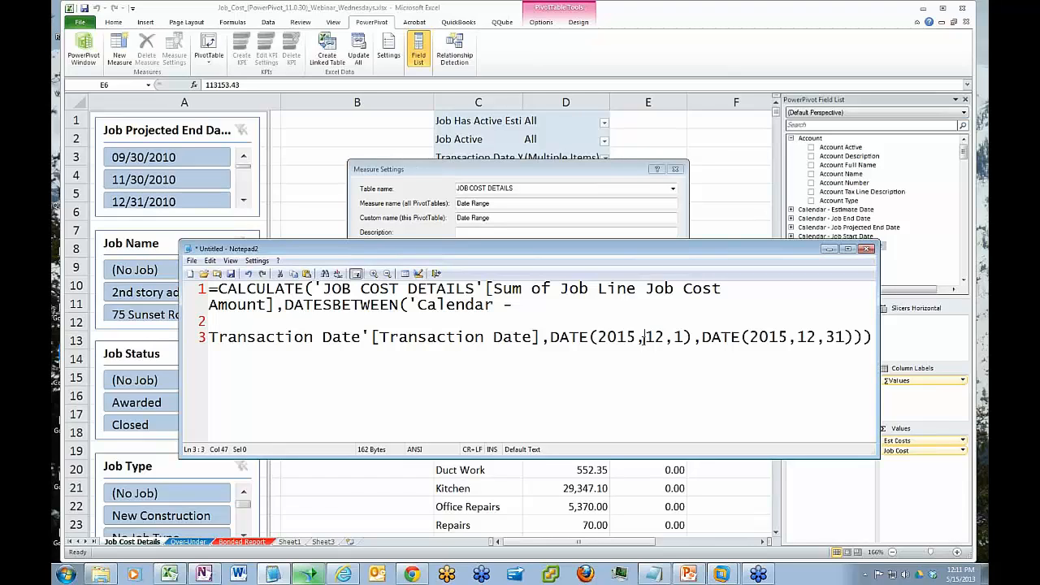
{"action": "left_click", "coordinate": [866, 248]}
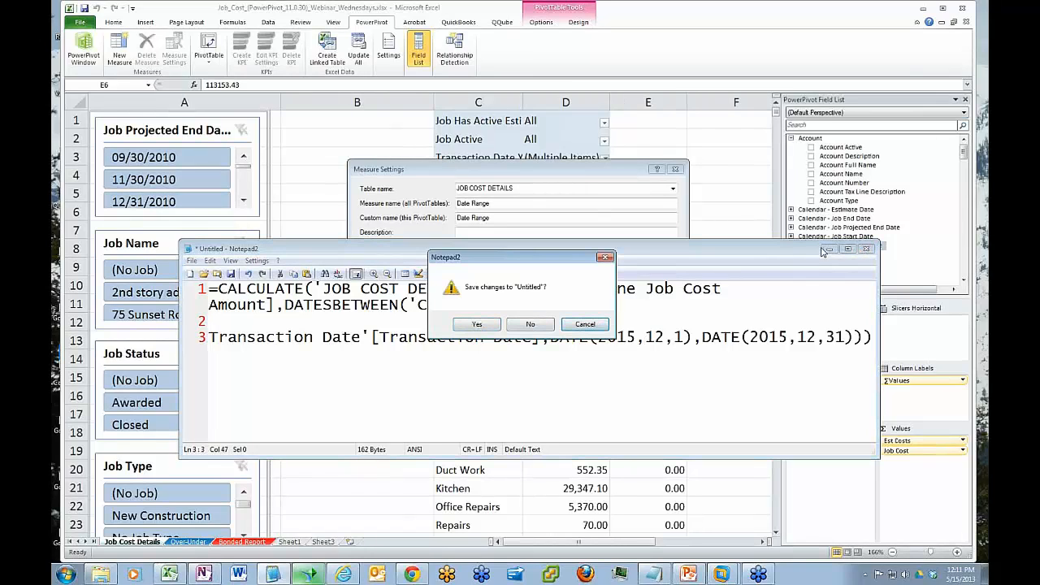
{"action": "key", "text": "Escape"}
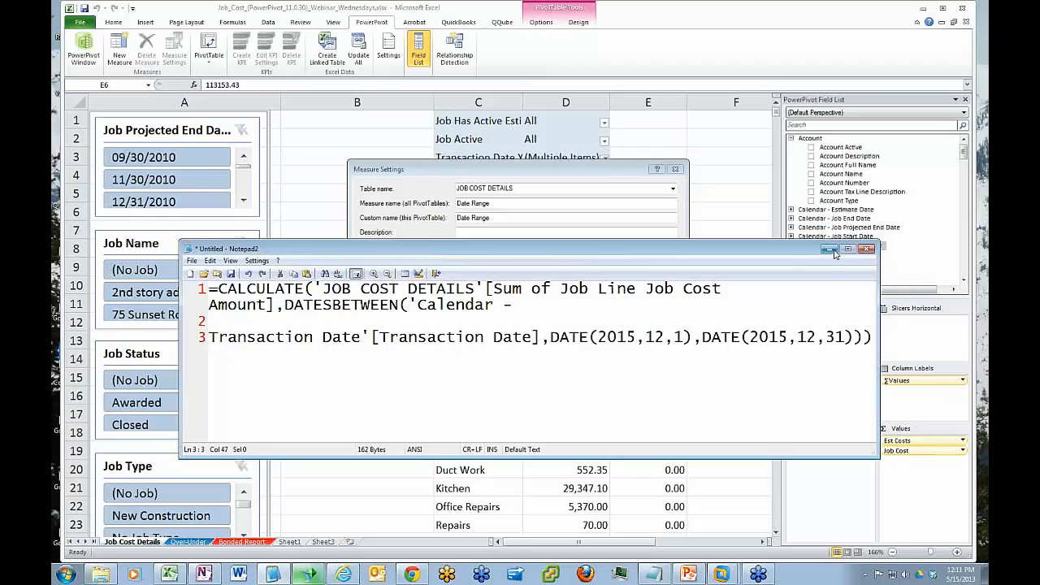
{"action": "left_click", "coordinate": [829, 248]}
Format the Date Range measure as a Number with the 1000 separator and add it to the PivotTable.
{"action": "left_click", "coordinate": [373, 335]}
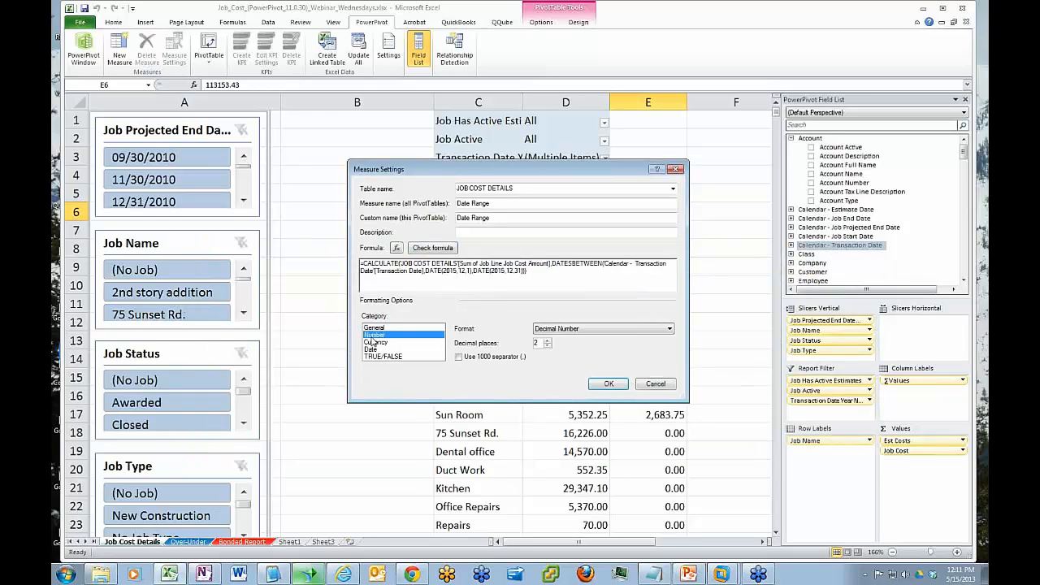
{"action": "left_click", "coordinate": [458, 357]}
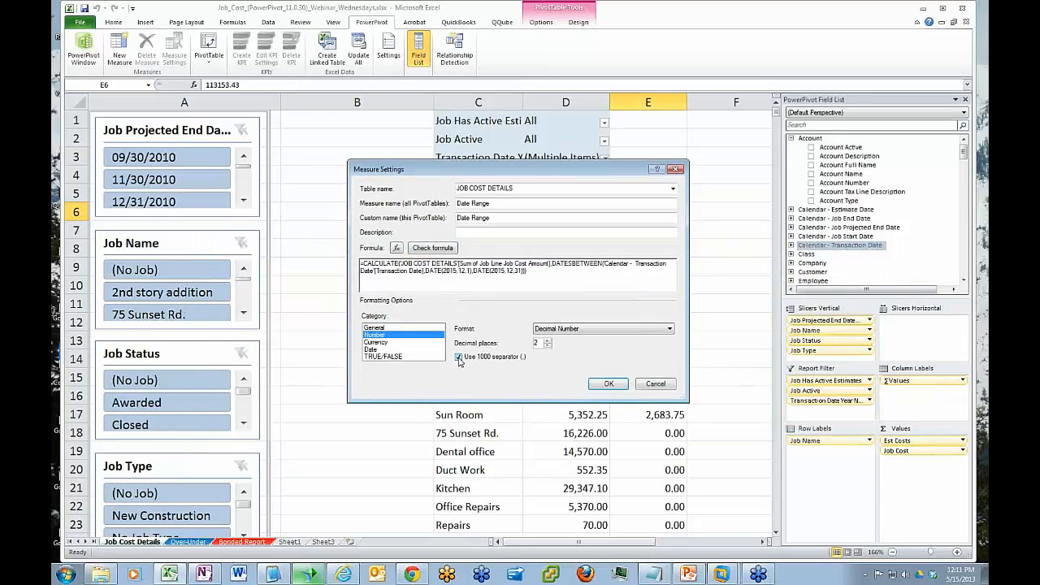
{"action": "left_click", "coordinate": [607, 384]}
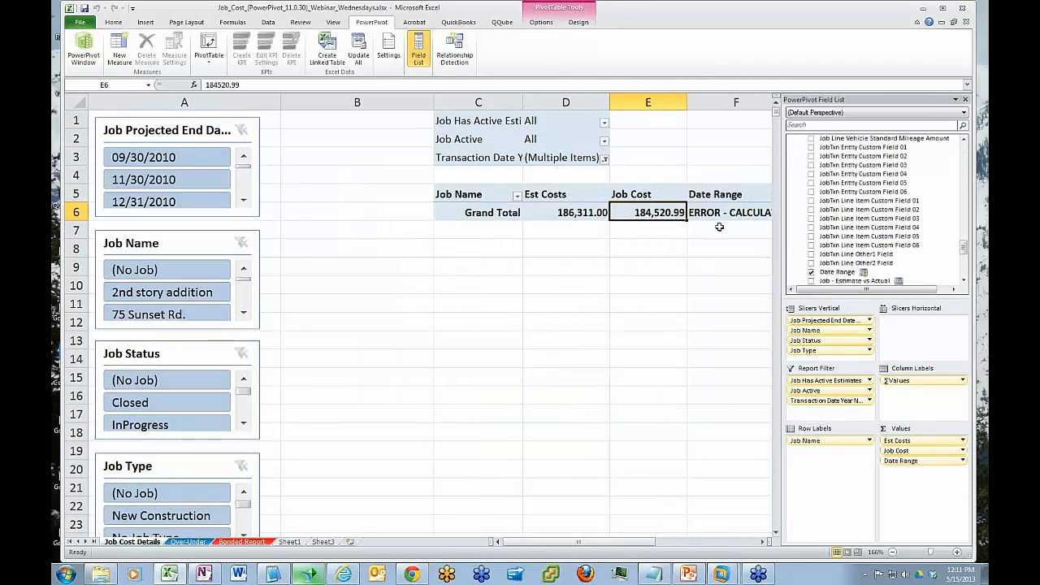
Reopen the Date Range measure, replace the first DATESBETWEEN argument with 'Calendar - Transaction Date'[Transaction Date], and check the formula for errors.
{"action": "left_click", "coordinate": [727, 210]}
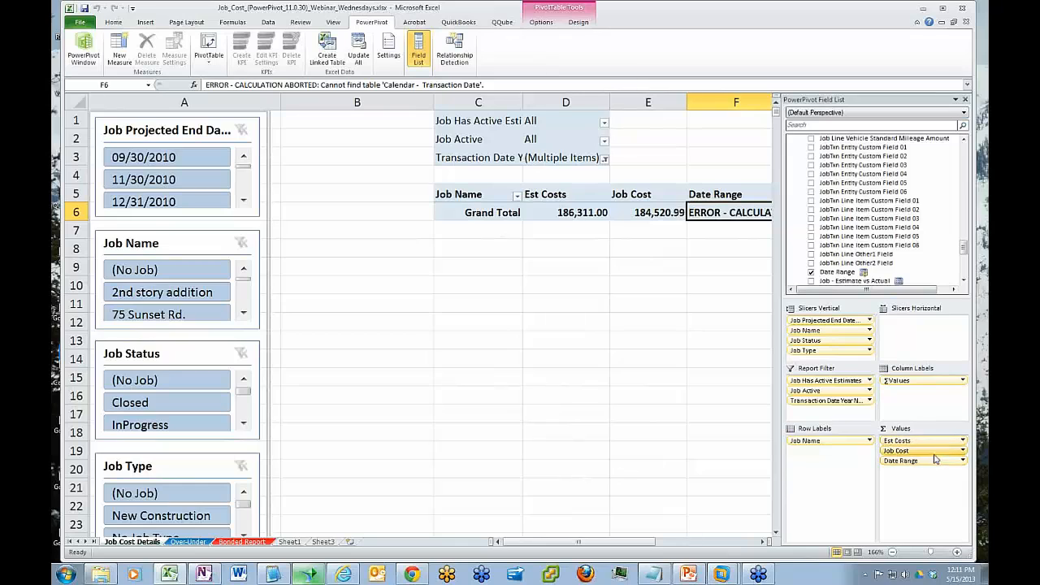
{"action": "left_click", "coordinate": [837, 272]}
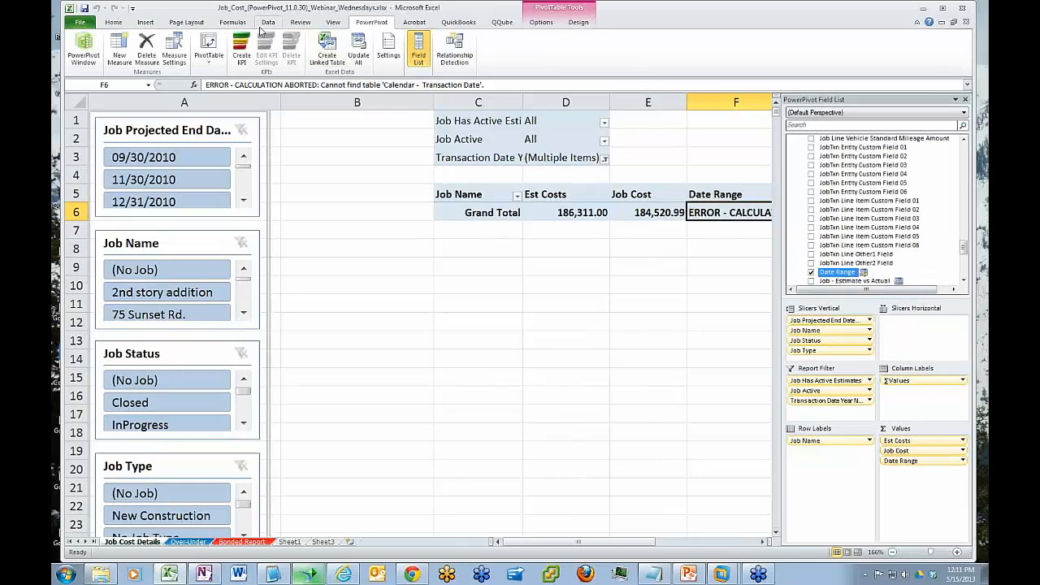
{"action": "left_click", "coordinate": [174, 50]}
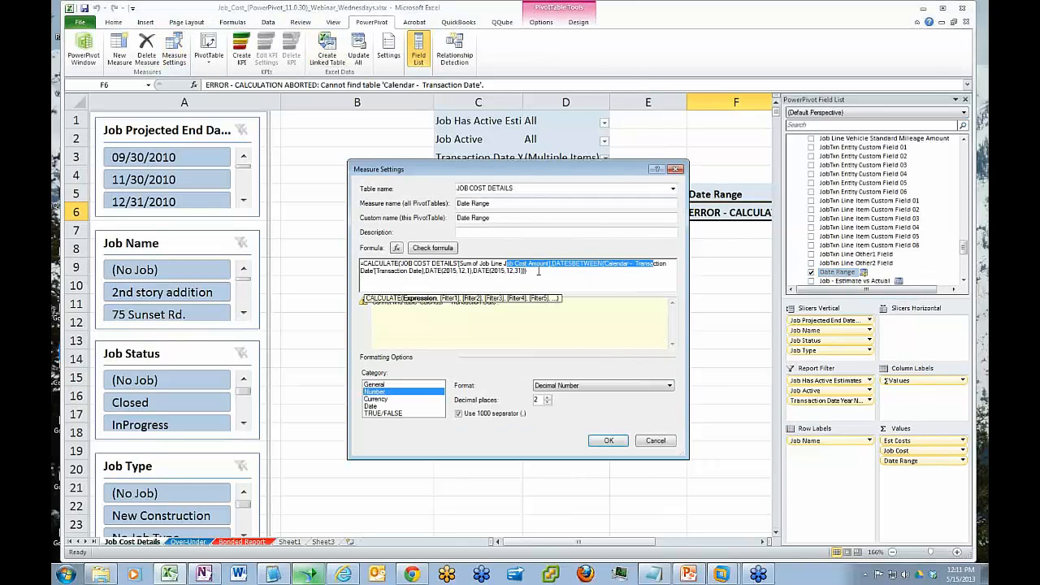
{"action": "left_click", "coordinate": [542, 273]}
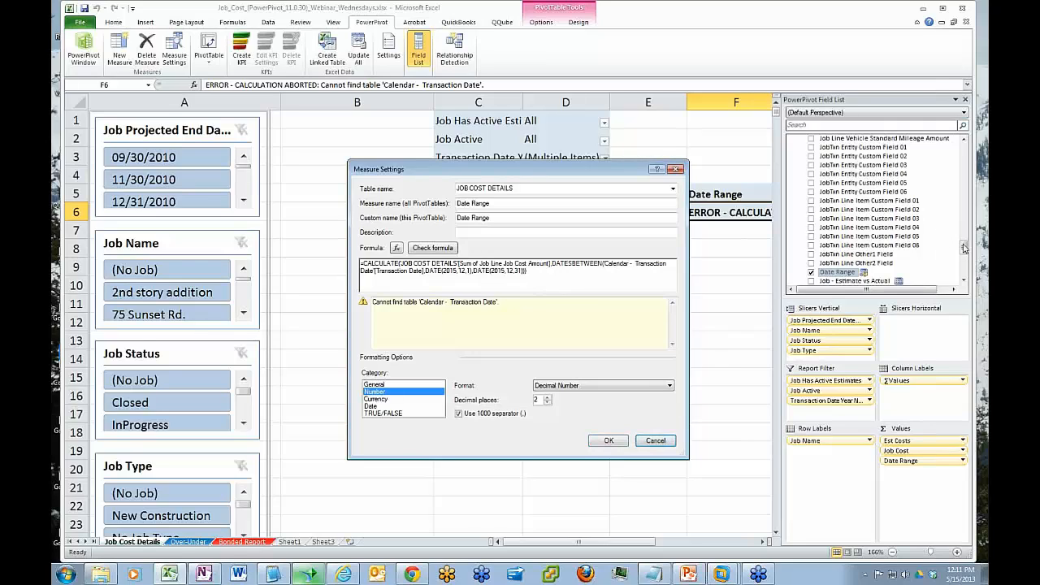
{"action": "left_click", "coordinate": [608, 266]}
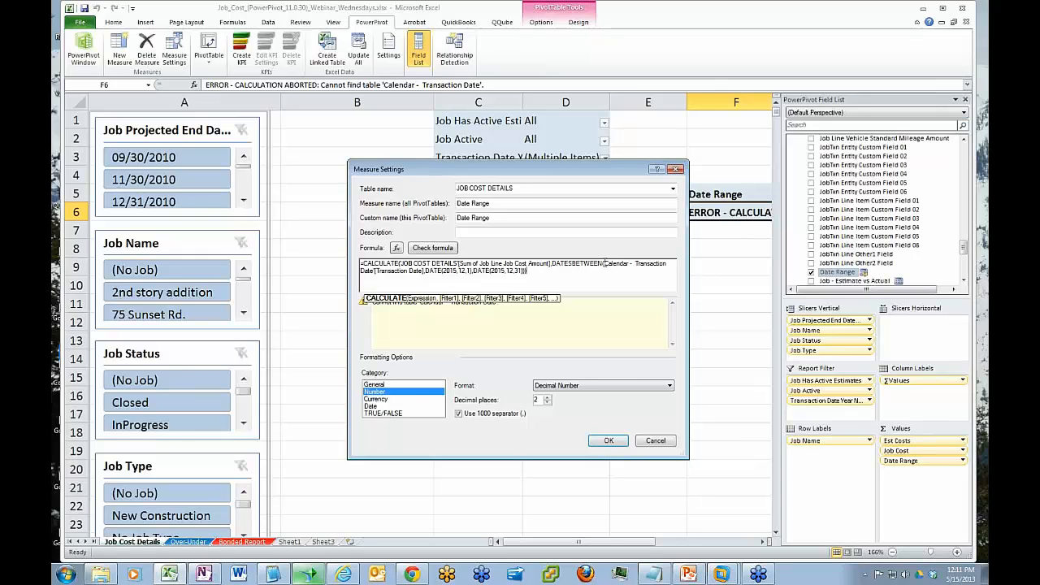
{"action": "left_click_drag", "start_coordinate": [604, 264], "coordinate": [429, 272]}
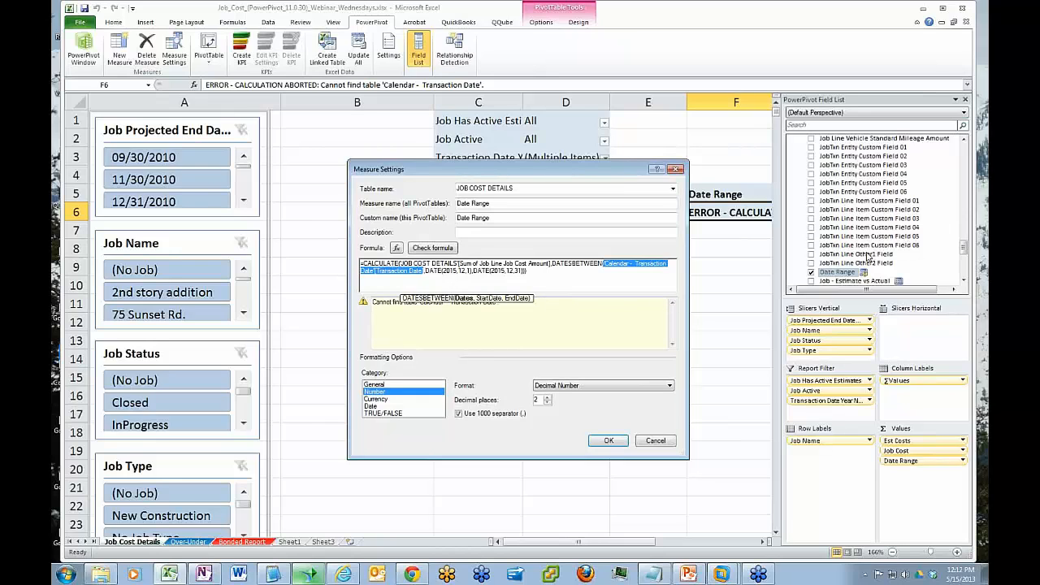
{"action": "type", "text": "c"}
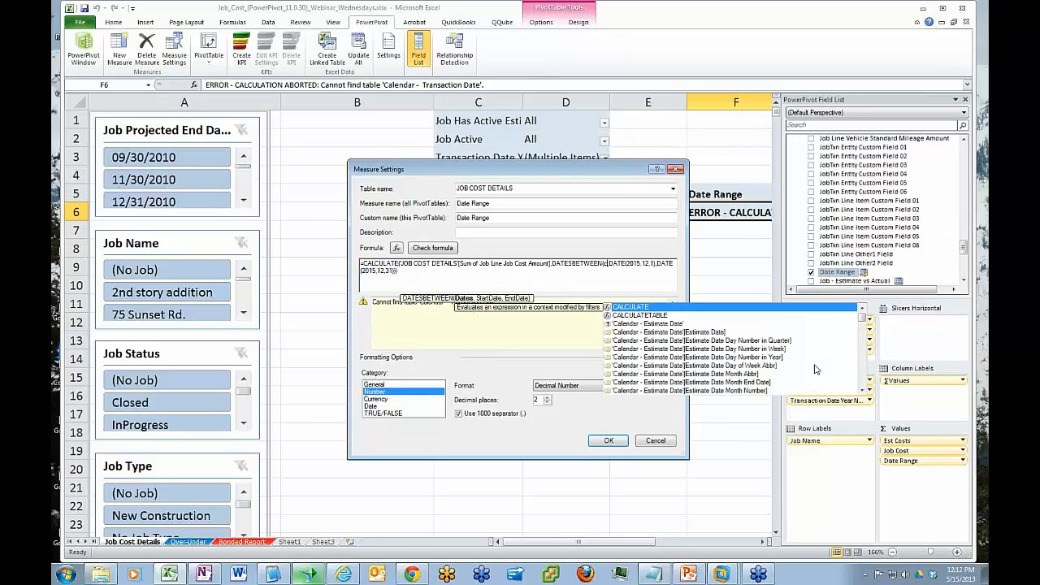
{"action": "left_click_drag", "start_coordinate": [864, 319], "coordinate": [865, 351]}
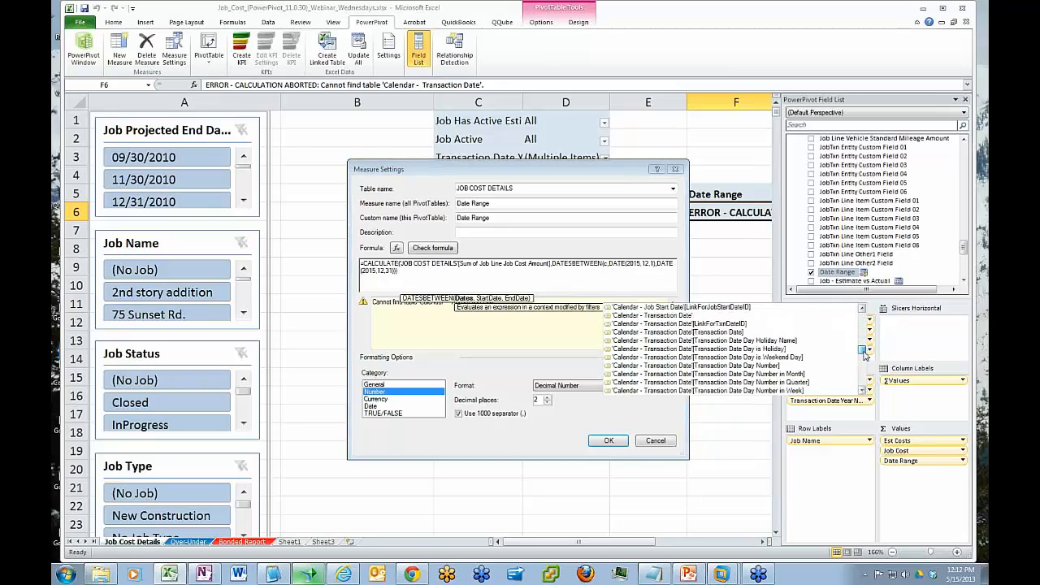
{"action": "double_click", "coordinate": [715, 332]}
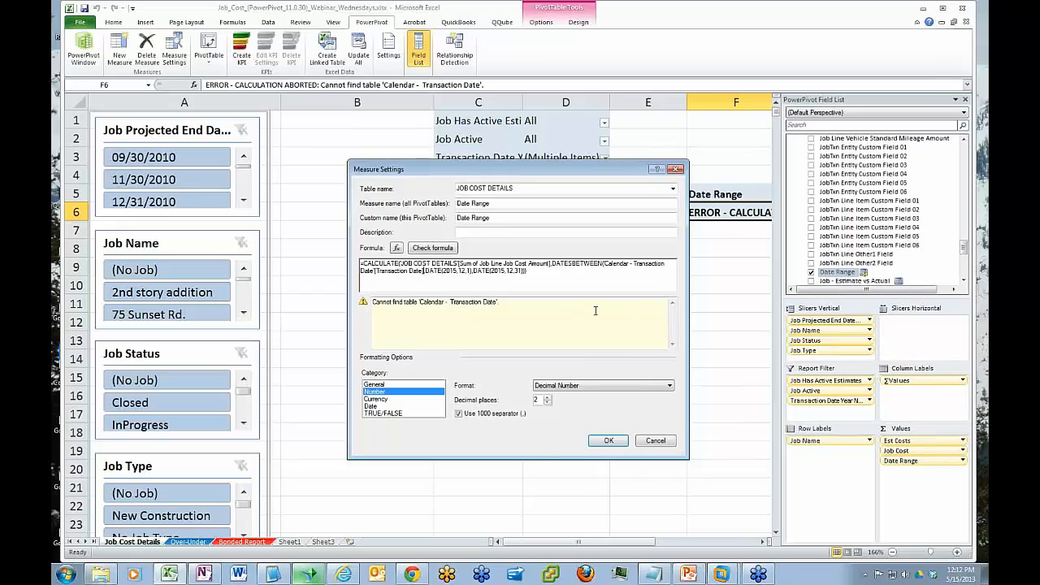
{"action": "type", "text": ")"}
{"action": "left_click", "coordinate": [437, 248]}
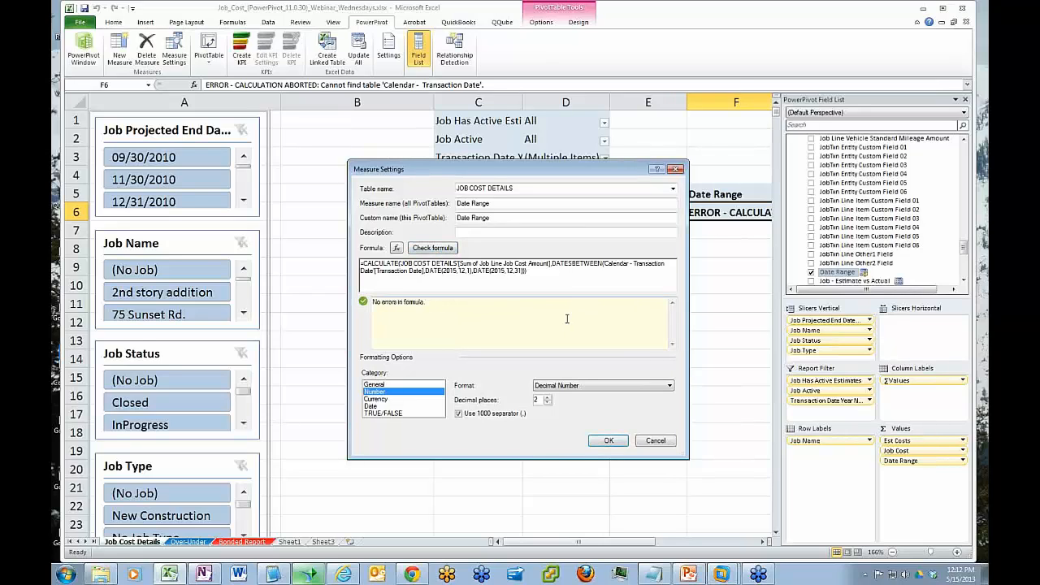
Save the corrected Date Range measure and review its values per job in the PivotTable.
{"action": "left_click_drag", "start_coordinate": [543, 275], "coordinate": [359, 261]}
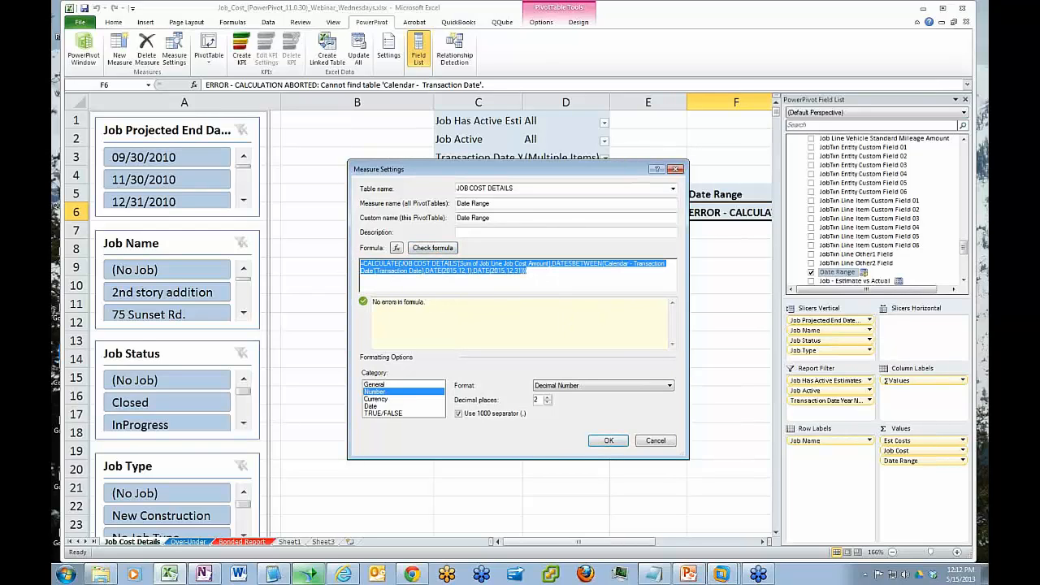
{"action": "key", "text": "alt+Tab"}
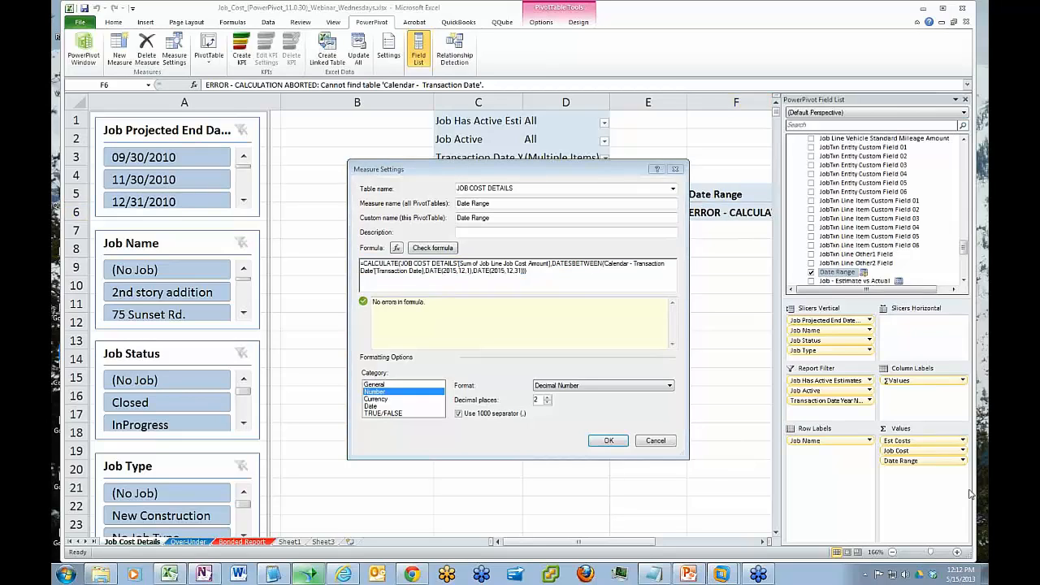
{"action": "left_click", "coordinate": [606, 441]}
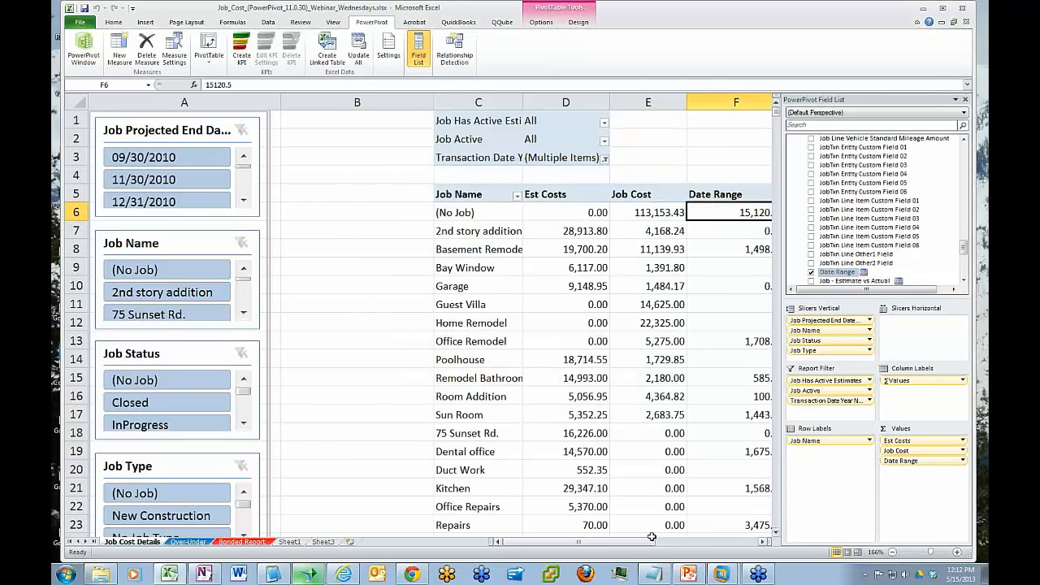
{"action": "left_click_drag", "start_coordinate": [651, 540], "coordinate": [675, 541]}
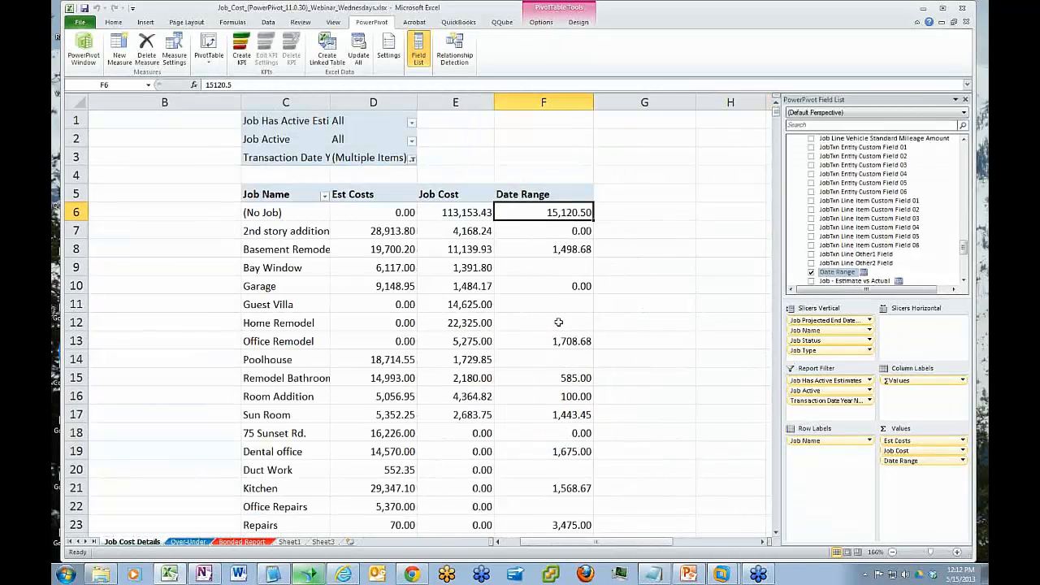
{"action": "mouse_move", "coordinate": [541, 212]}
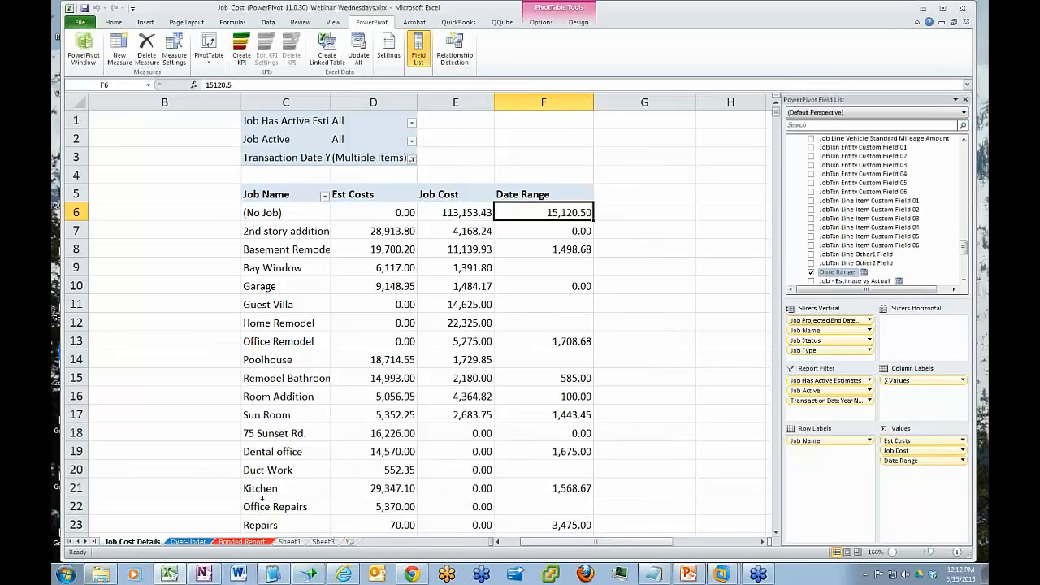
Open the Over-Under sheet and refresh its modified PowerPivot data.
{"action": "left_click", "coordinate": [188, 542]}
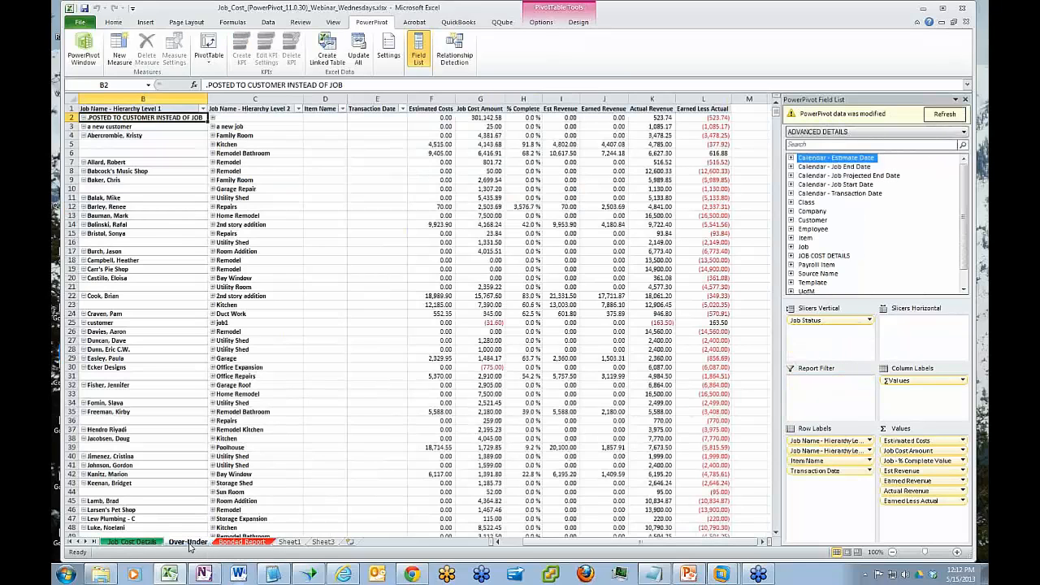
{"action": "left_click", "coordinate": [949, 115]}
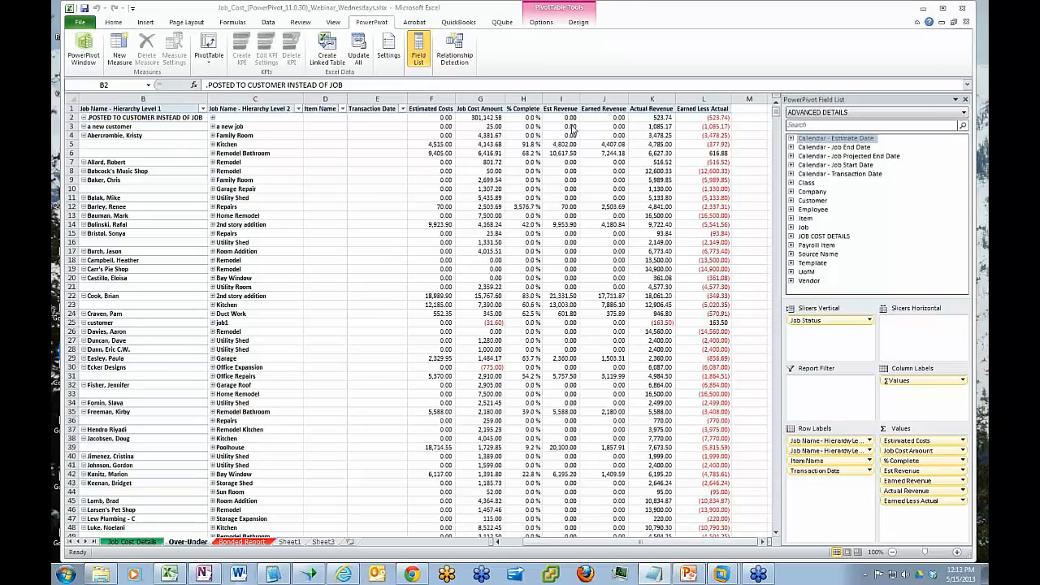
Switch the field list to the Default Perspective and select the Job - % Complete measure under JOB COST DETAILS.
{"action": "left_click", "coordinate": [523, 117]}
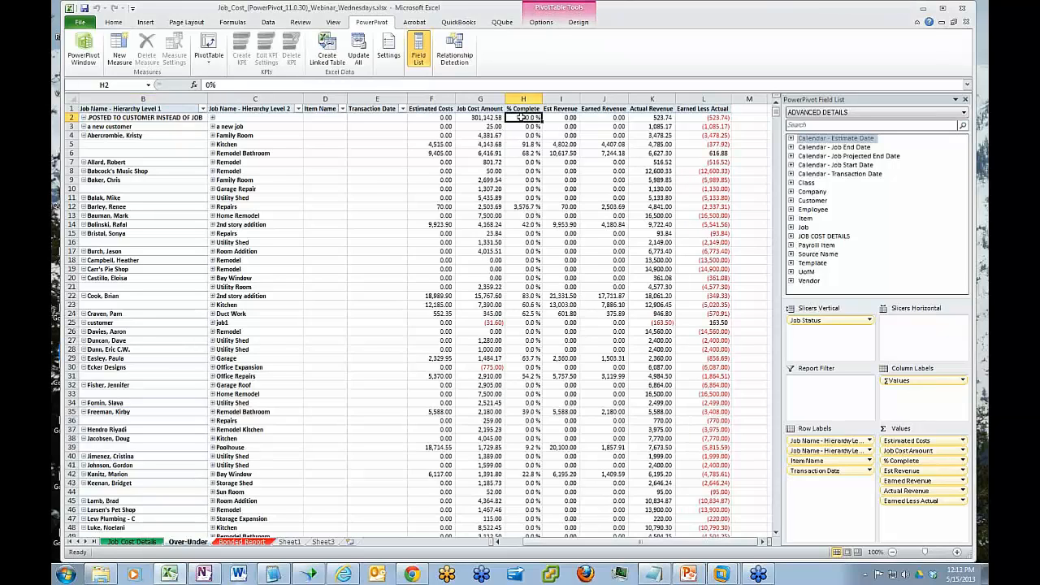
{"action": "left_click", "coordinate": [791, 237]}
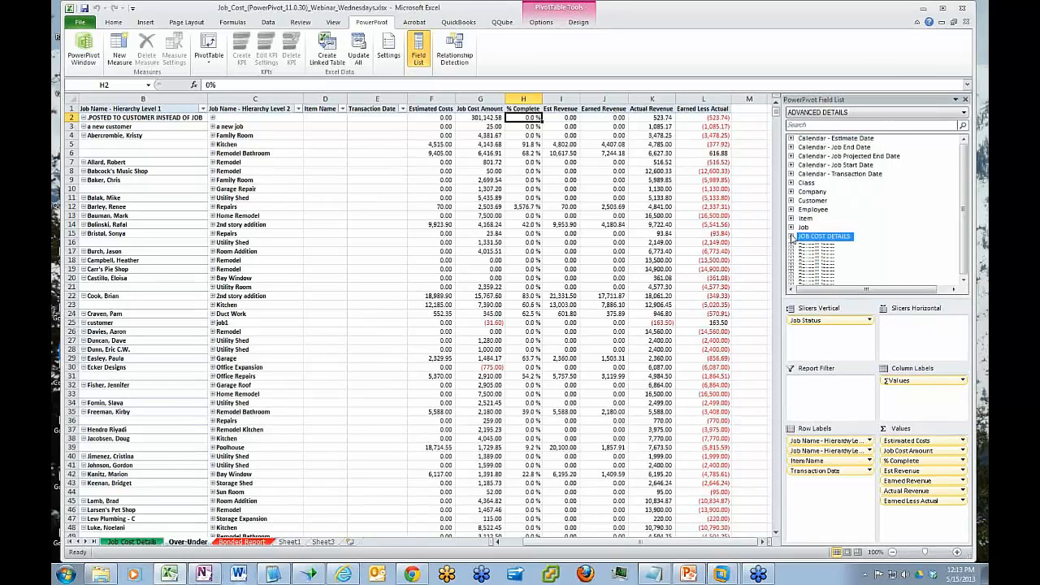
{"action": "left_click_drag", "start_coordinate": [967, 184], "coordinate": [964, 162]}
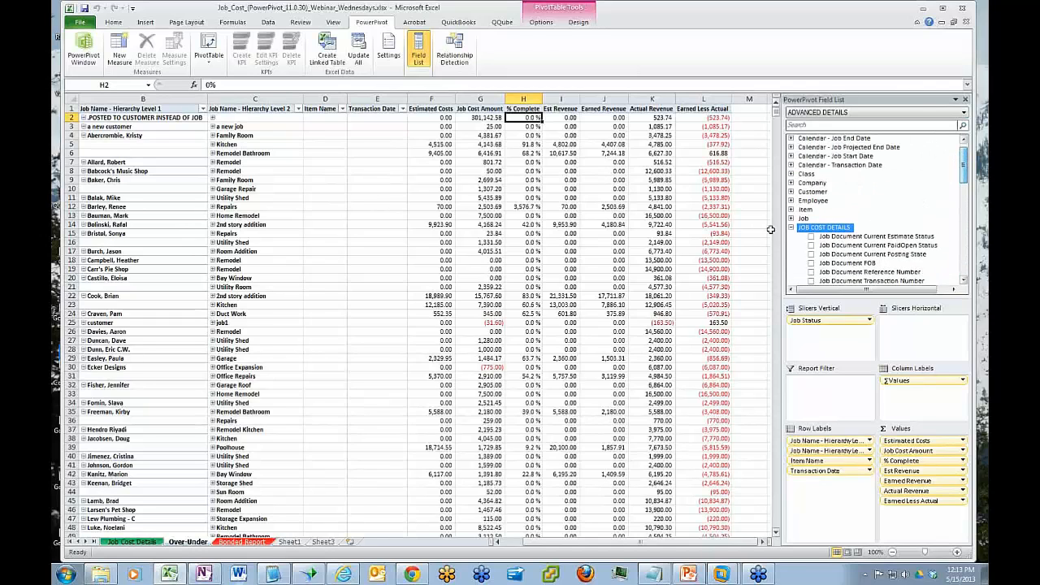
{"action": "left_click", "coordinate": [850, 114]}
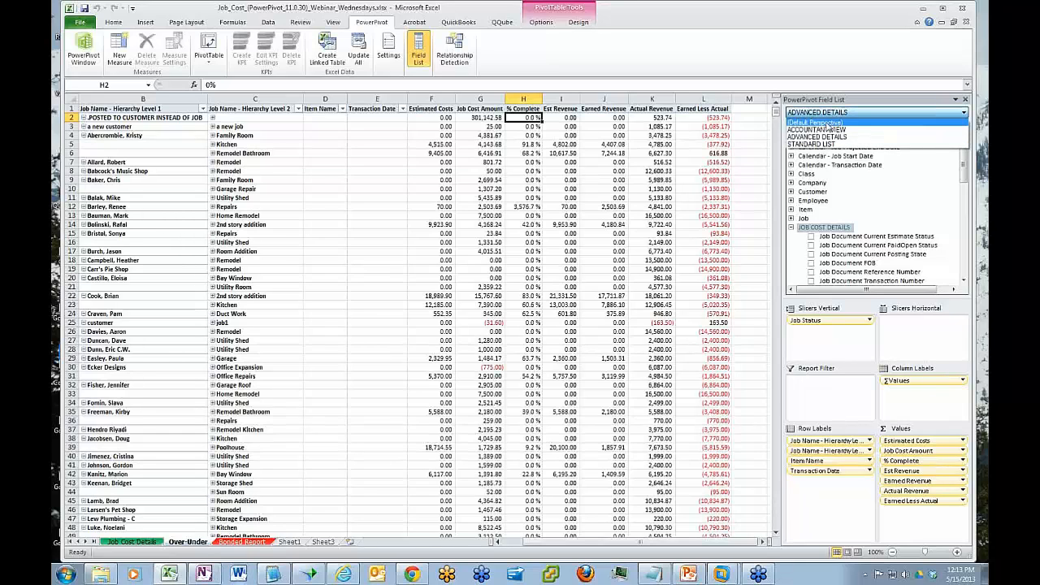
{"action": "left_click", "coordinate": [822, 123]}
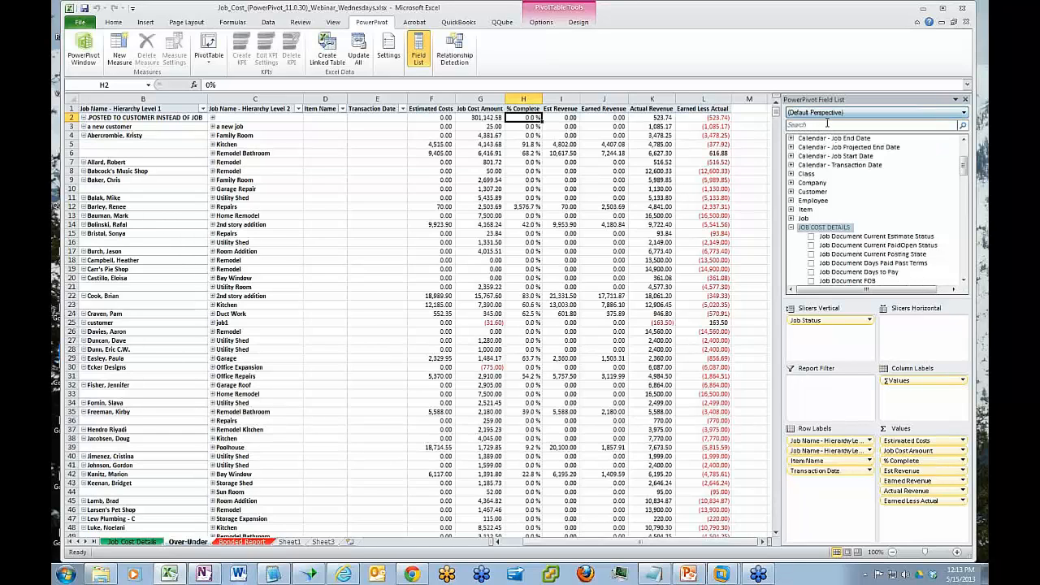
{"action": "left_click_drag", "start_coordinate": [963, 164], "coordinate": [961, 259]}
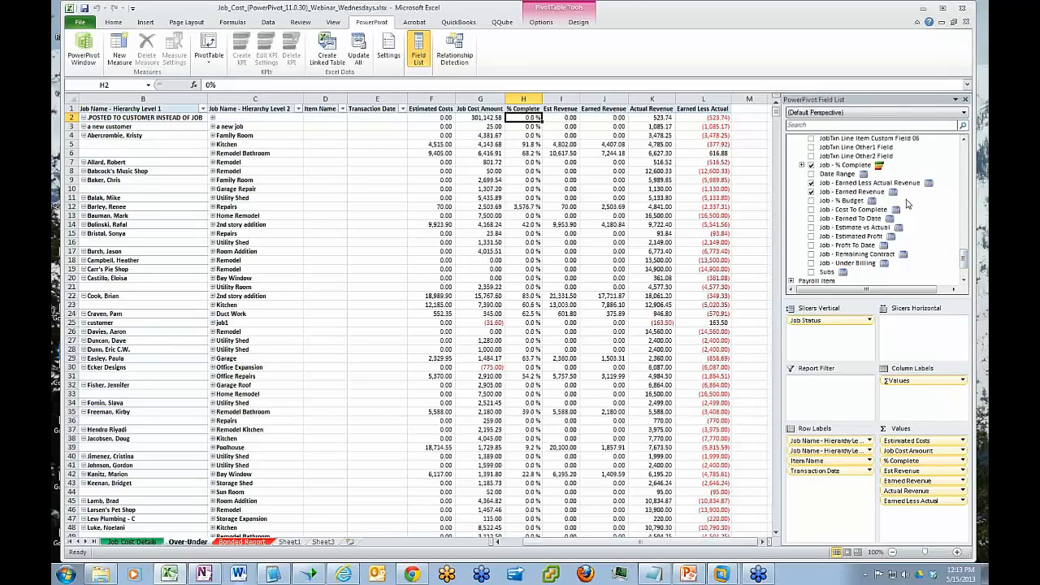
{"action": "left_click", "coordinate": [857, 167]}
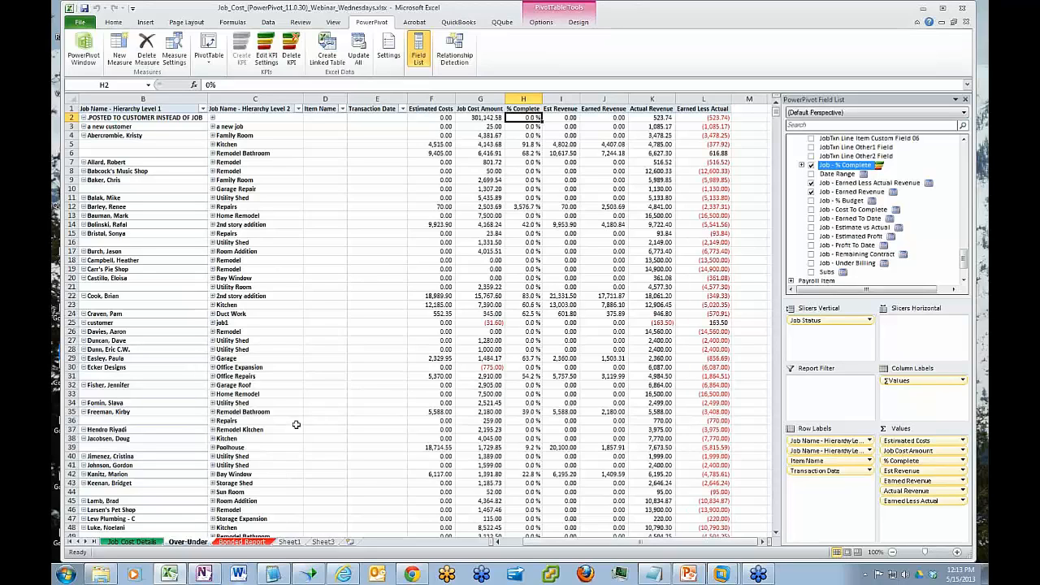
Open the Bonded Report sheet and review its PivotTable columns through Remaining Contract.
{"action": "left_click", "coordinate": [244, 542]}
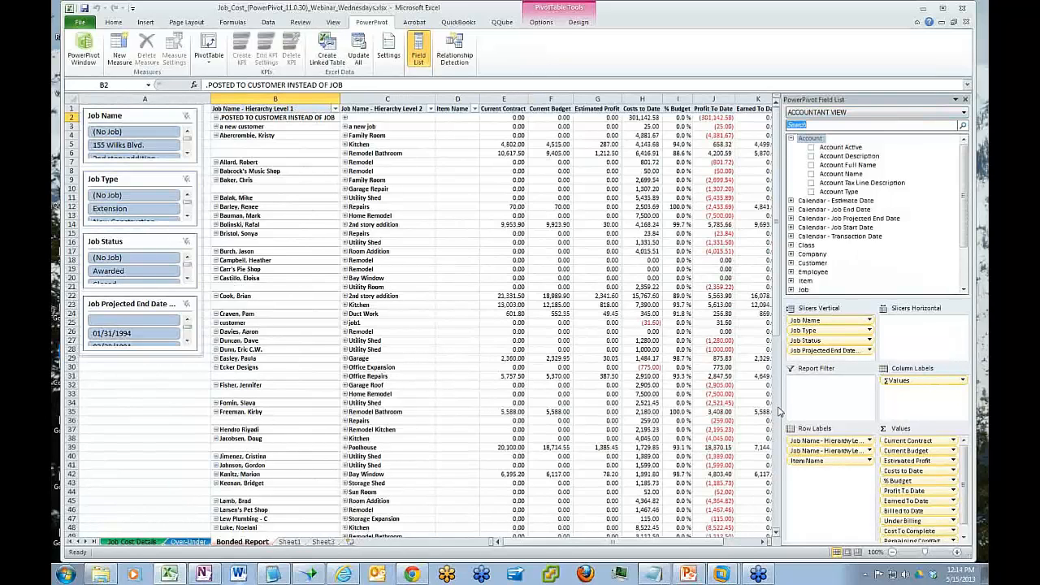
{"action": "left_click_drag", "start_coordinate": [782, 409], "coordinate": [927, 406]}
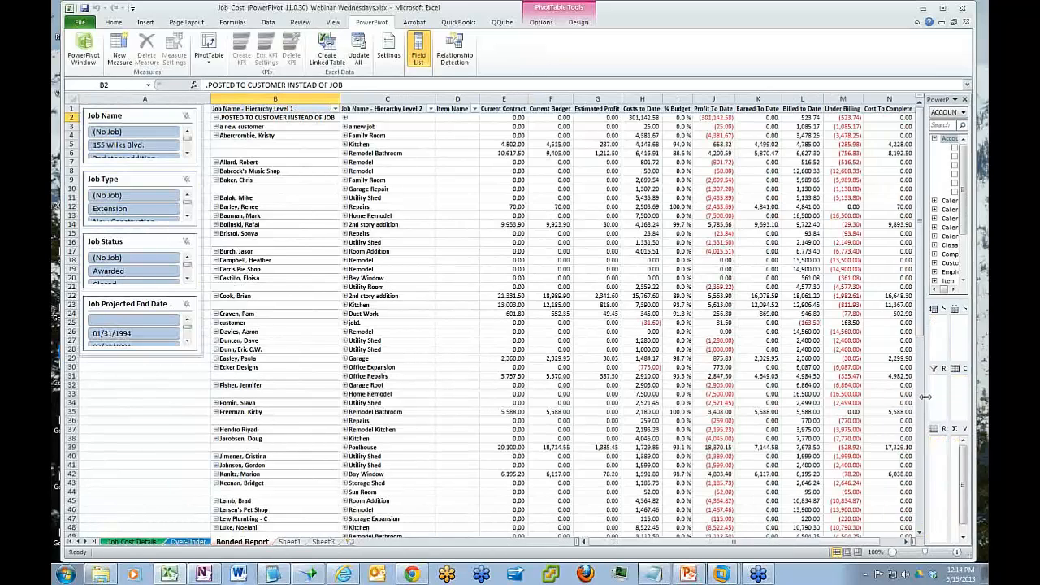
{"action": "left_click_drag", "start_coordinate": [753, 542], "coordinate": [772, 542]}
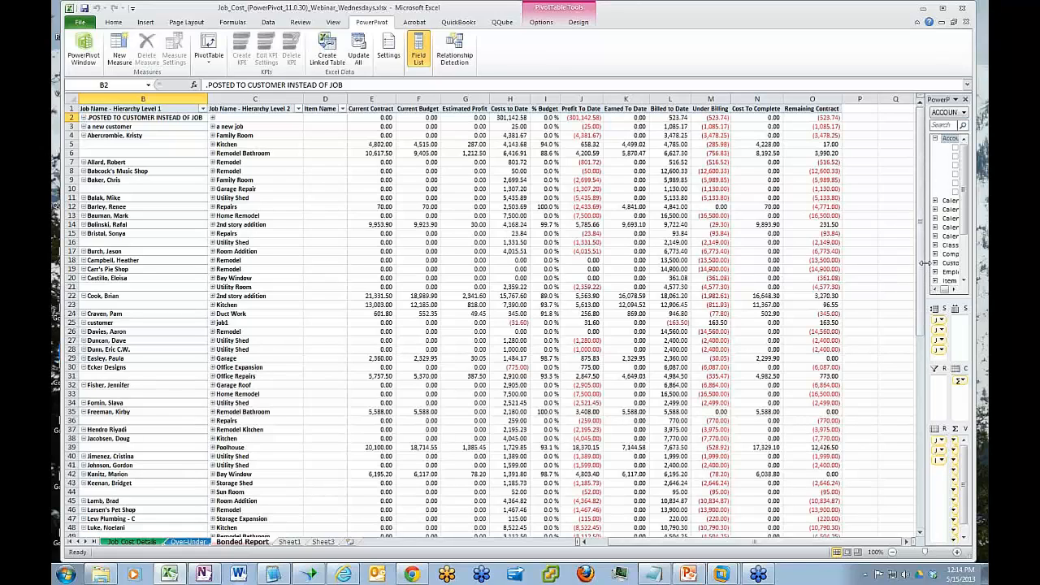
{"action": "left_click_drag", "start_coordinate": [925, 266], "coordinate": [869, 261]}
Choose an alternative to Restart Now in the Security Request and close it to continue working.
{"action": "left_click", "coordinate": [542, 310]}
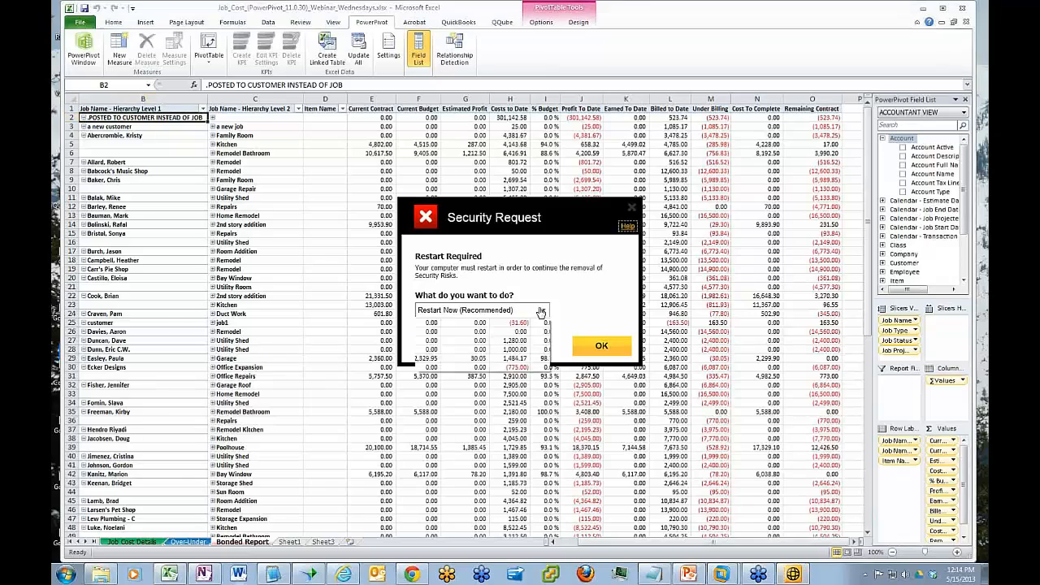
{"action": "left_click", "coordinate": [493, 364]}
{"action": "left_click", "coordinate": [601, 346]}
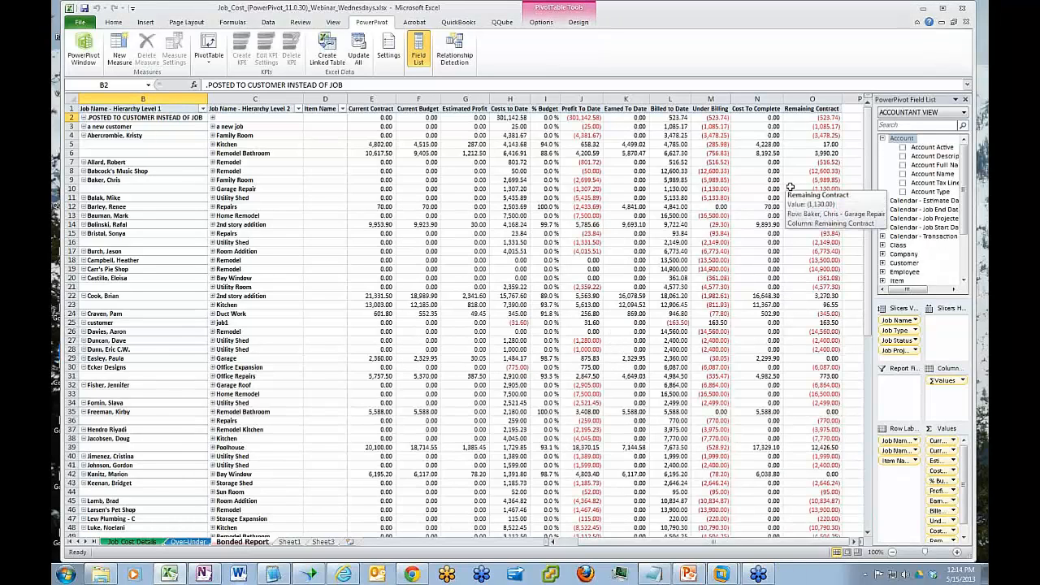
On the Job Cost Details sheet, remove Date Range and Est Costs from the PivotTable values, keeping only Job Cost.
{"action": "left_click", "coordinate": [130, 542]}
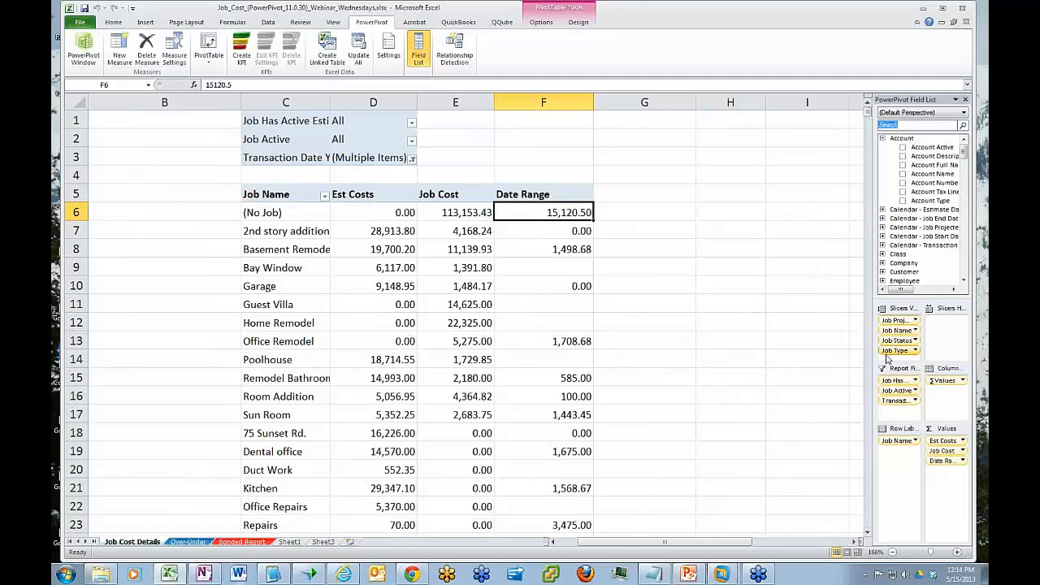
{"action": "left_click_drag", "start_coordinate": [871, 360], "coordinate": [767, 358]}
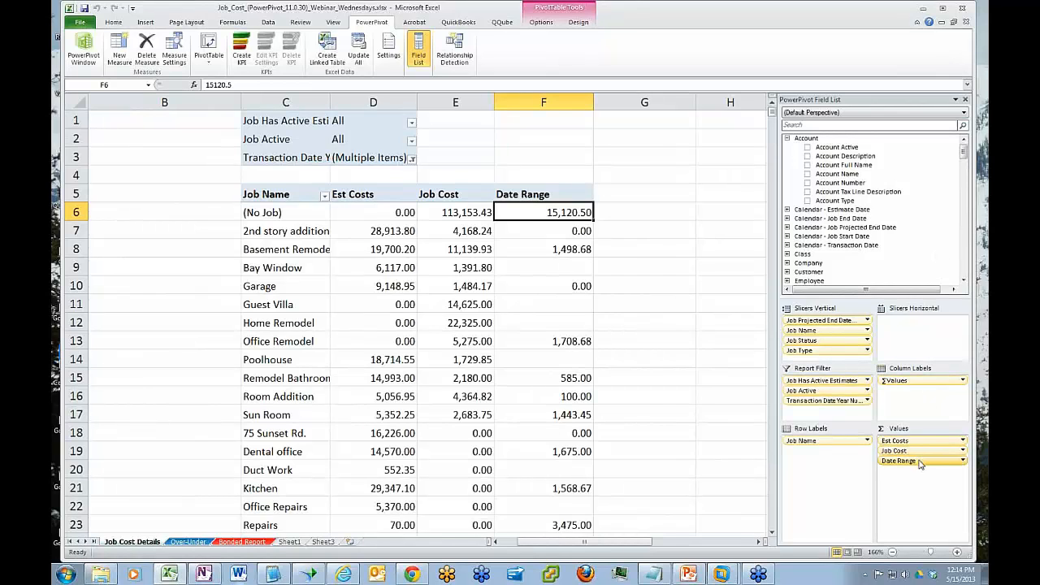
{"action": "left_click_drag", "start_coordinate": [921, 460], "coordinate": [923, 495]}
{"action": "left_click_drag", "start_coordinate": [924, 441], "coordinate": [914, 304]}
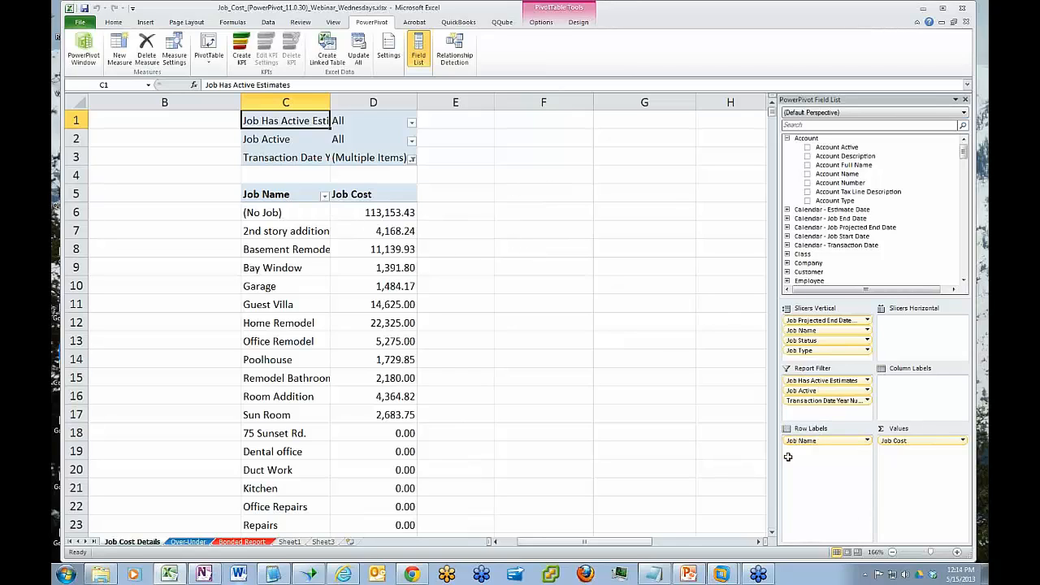
Set the Transaction Date Year report filter to All.
{"action": "left_click", "coordinate": [412, 159]}
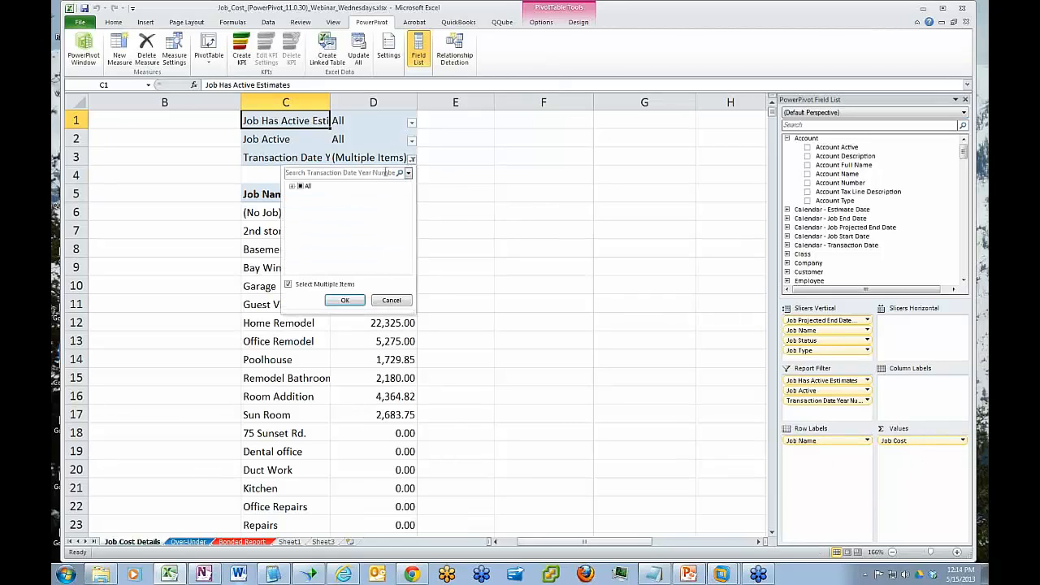
{"action": "left_click", "coordinate": [301, 187]}
{"action": "left_click", "coordinate": [345, 300]}
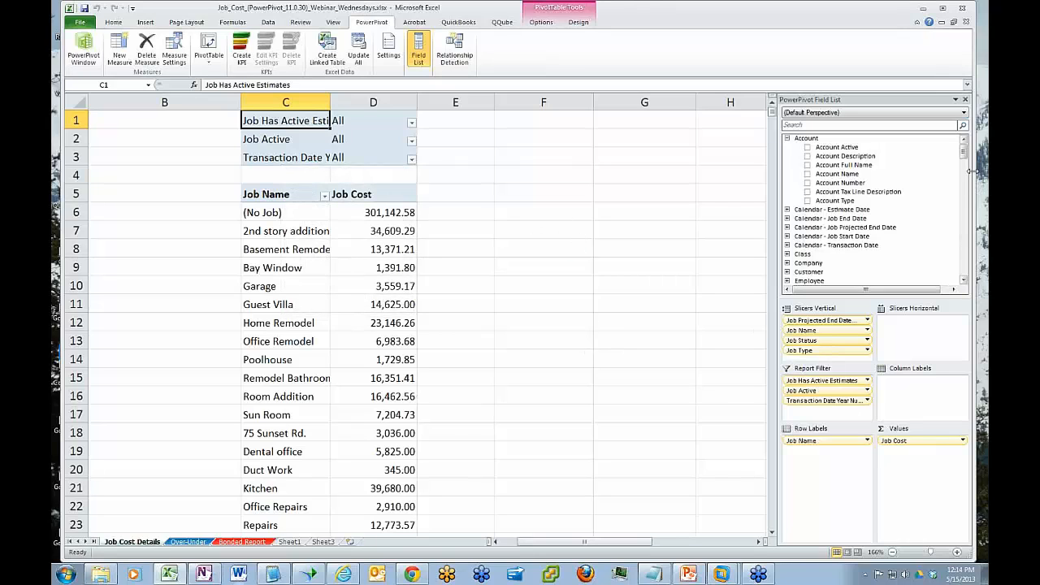
Add the Job Line Payroll Hours Quantity field from JOB COST DETAILS to the PivotTable values.
{"action": "left_click_drag", "start_coordinate": [963, 161], "coordinate": [963, 240]}
{"action": "scroll", "coordinate": [836, 216], "scroll_direction": "up", "scroll_amount": 5}
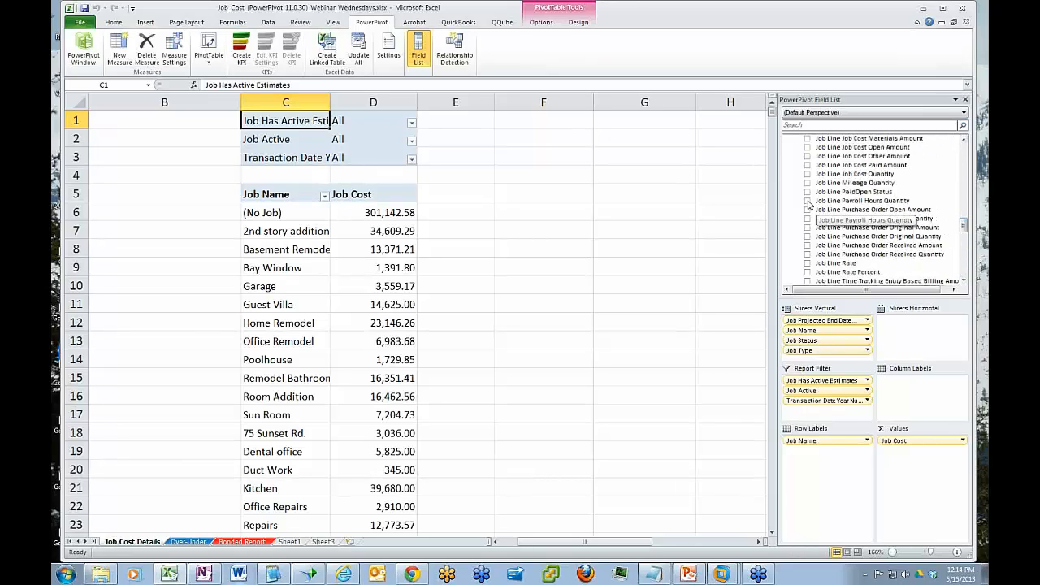
{"action": "left_click", "coordinate": [807, 200]}
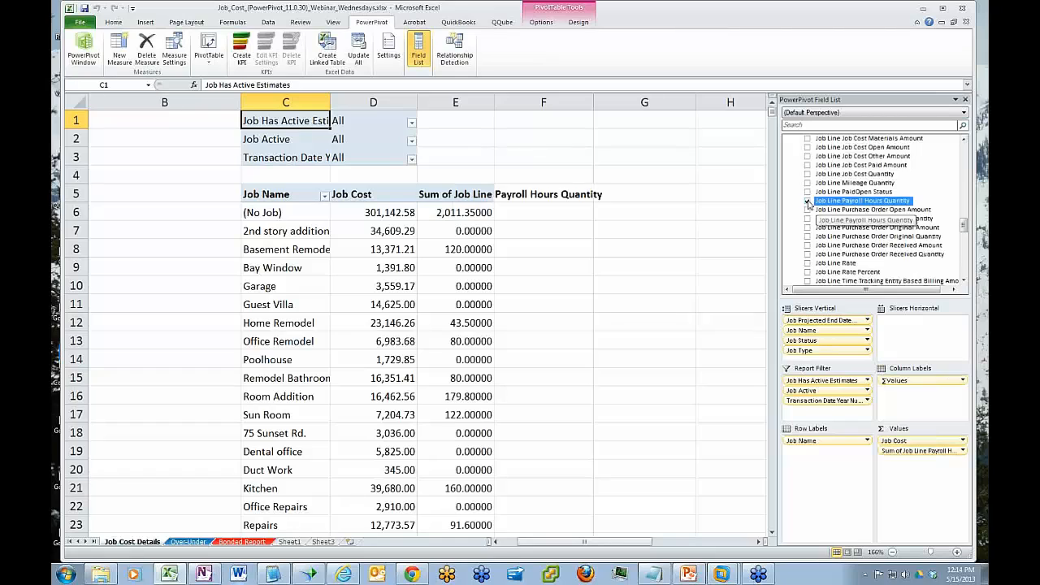
Rename the payroll hours quantity column as Hours and place it before Job Cost in the PivotTable values.
{"action": "left_click", "coordinate": [458, 213]}
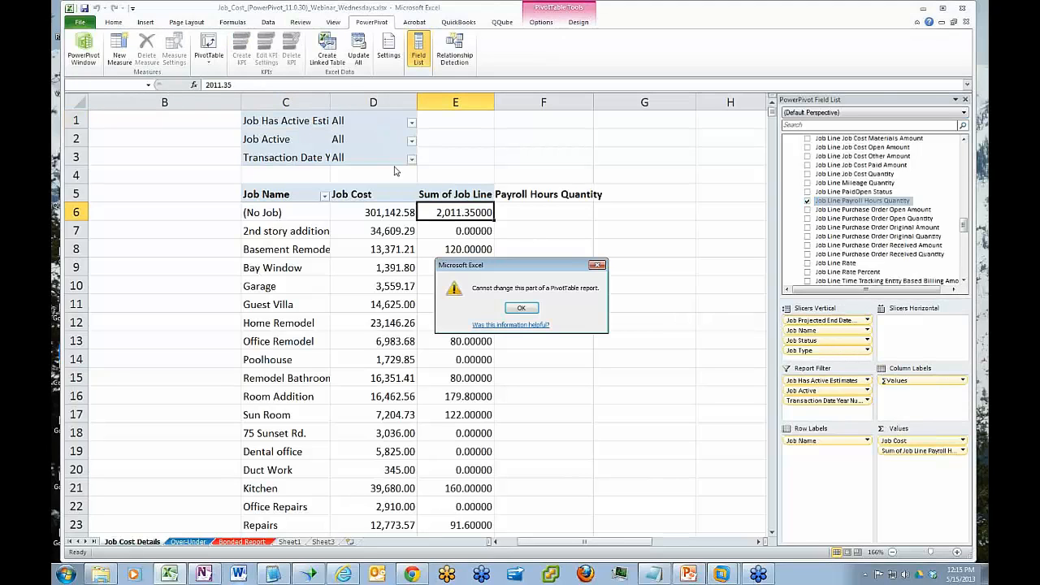
{"action": "left_click", "coordinate": [527, 311]}
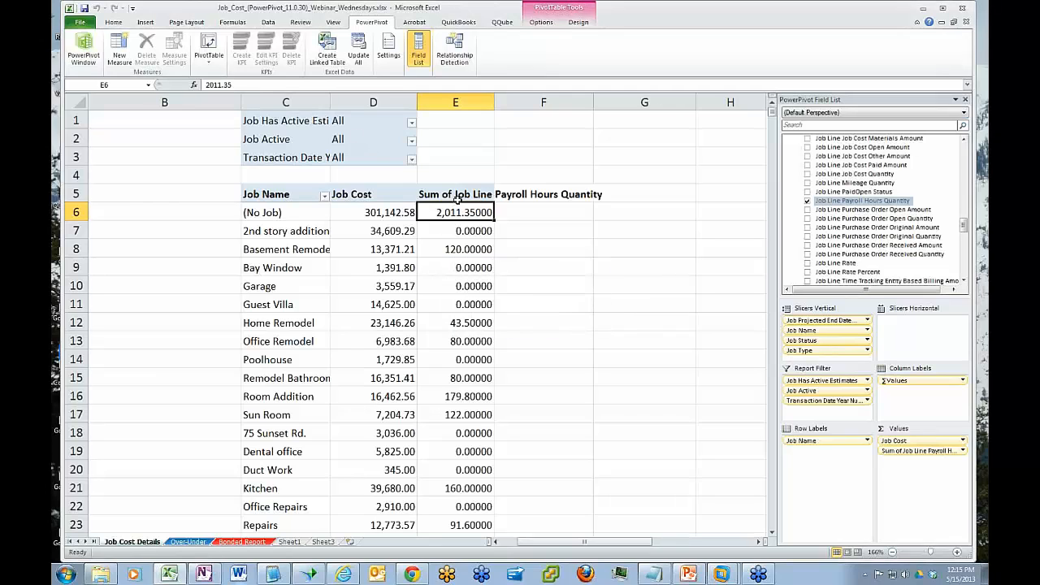
{"action": "left_click", "coordinate": [445, 193]}
{"action": "left_click_drag", "start_coordinate": [336, 84], "coordinate": [204, 84]}
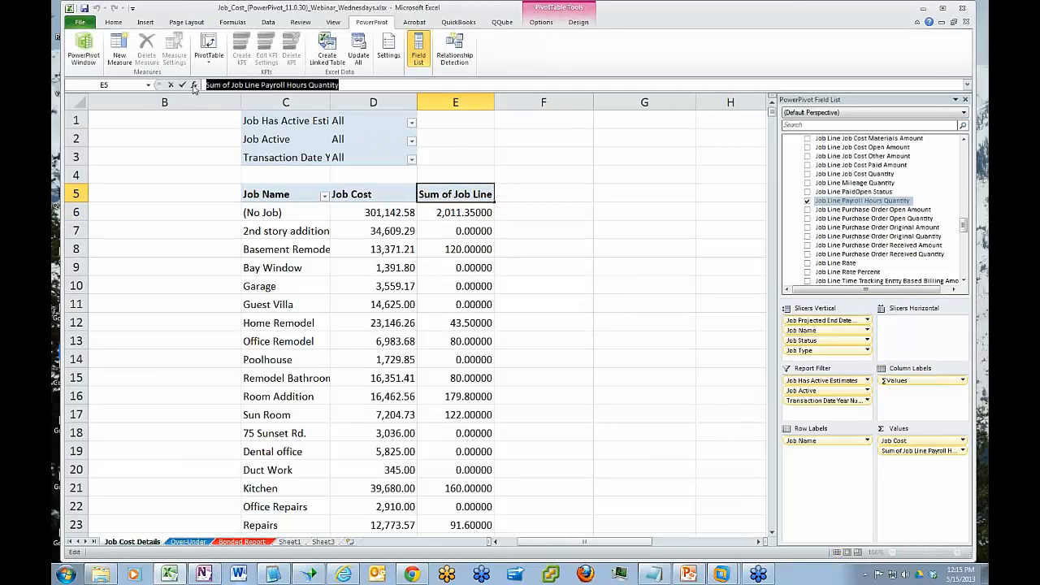
{"action": "type", "text": "Hours"}
{"action": "key", "text": "Return"}
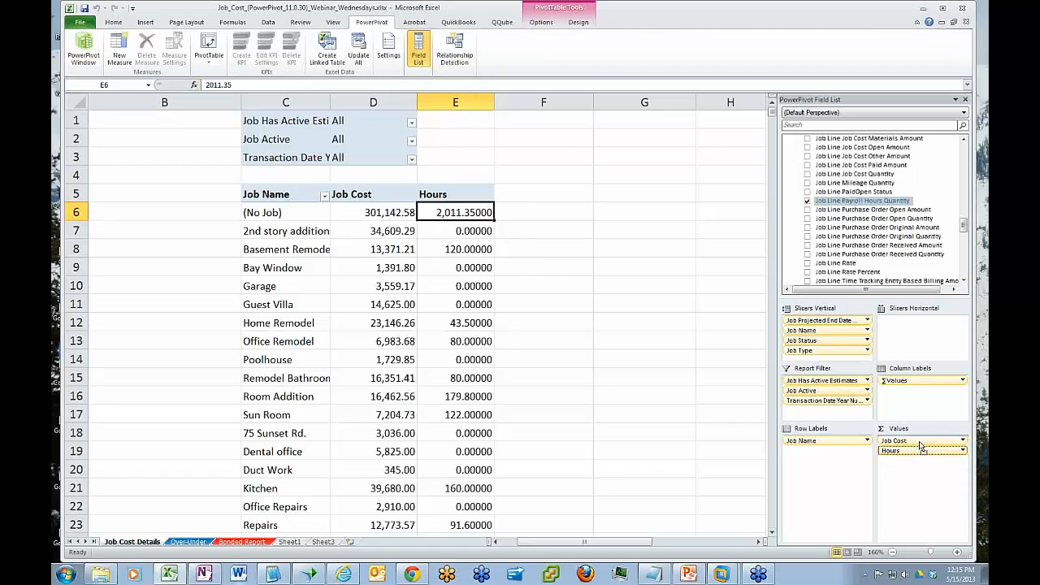
{"action": "left_click_drag", "start_coordinate": [921, 446], "coordinate": [921, 439]}
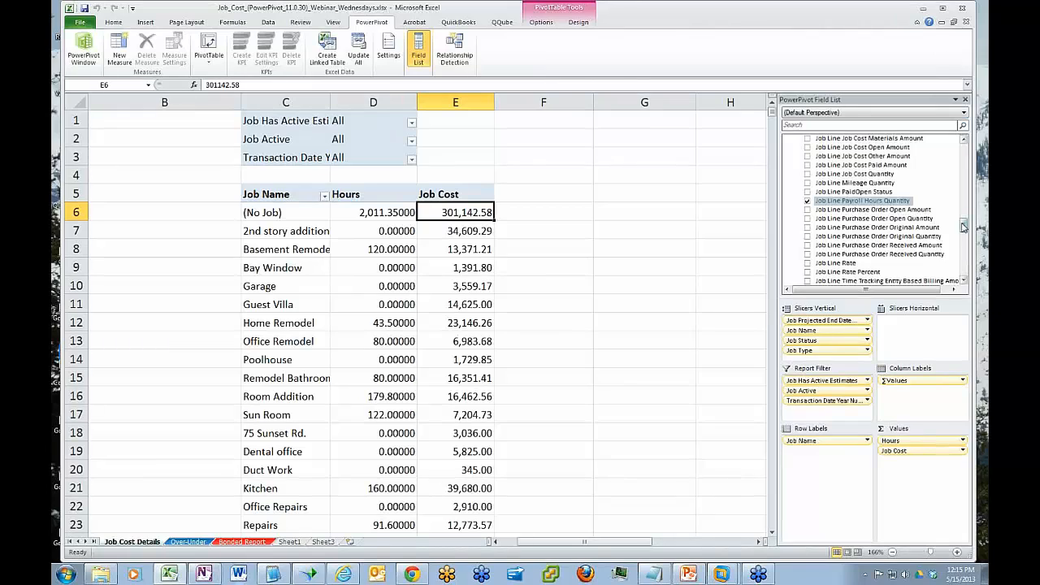
Find Employee Name in the Employee table and add it to the row labels below Job Name.
{"action": "left_click_drag", "start_coordinate": [964, 225], "coordinate": [966, 268]}
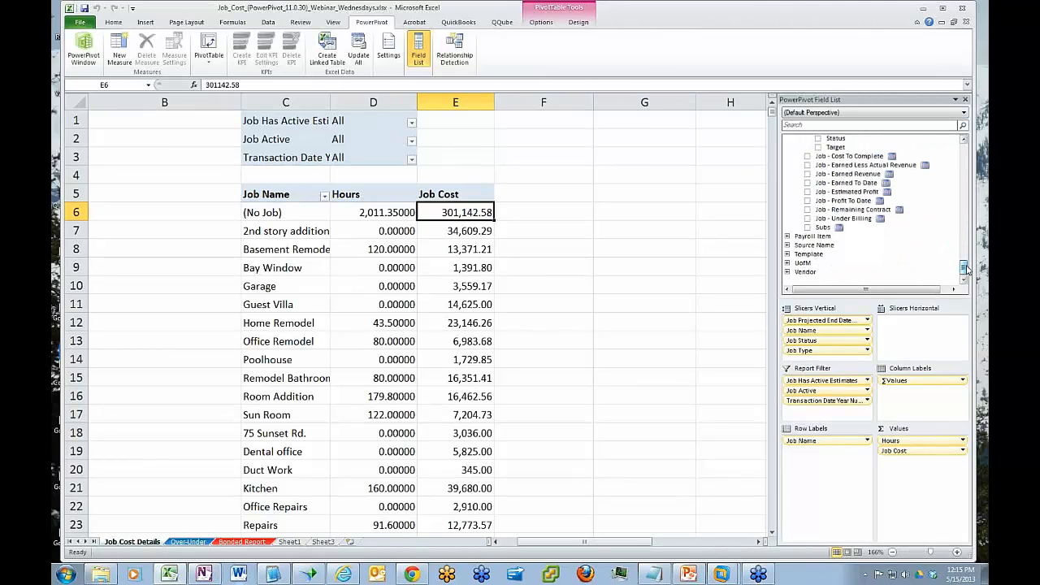
{"action": "left_click_drag", "start_coordinate": [965, 268], "coordinate": [961, 187]}
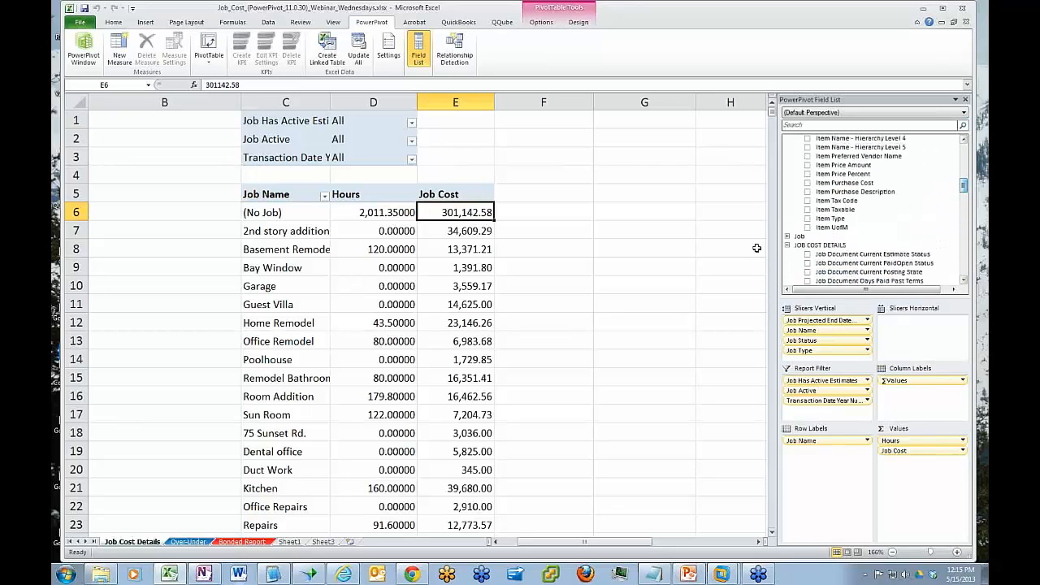
{"action": "left_click", "coordinate": [786, 244]}
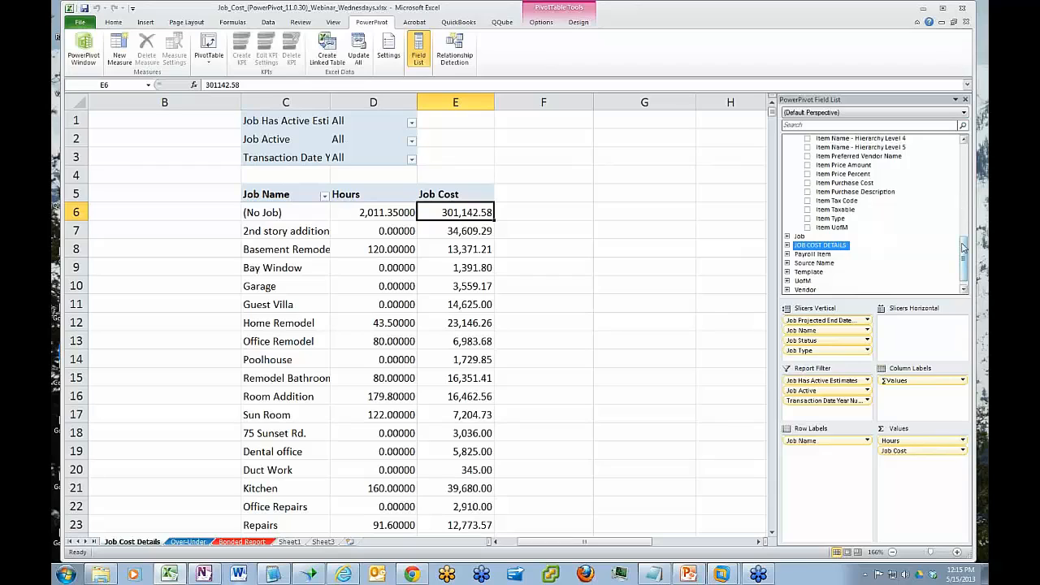
{"action": "left_click_drag", "start_coordinate": [963, 248], "coordinate": [963, 258]}
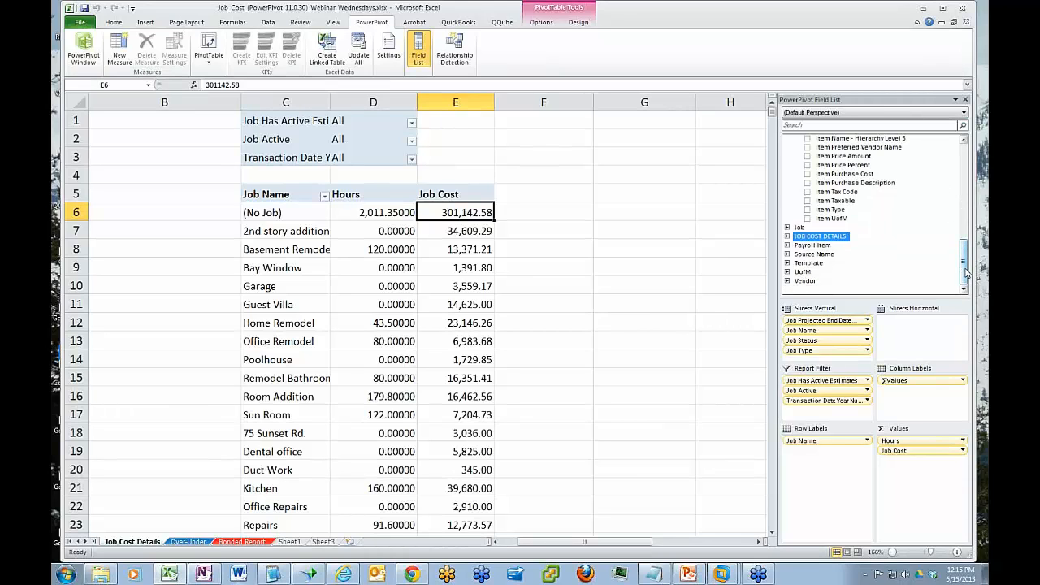
{"action": "left_click_drag", "start_coordinate": [966, 274], "coordinate": [950, 186]}
{"action": "left_click", "coordinate": [787, 254]}
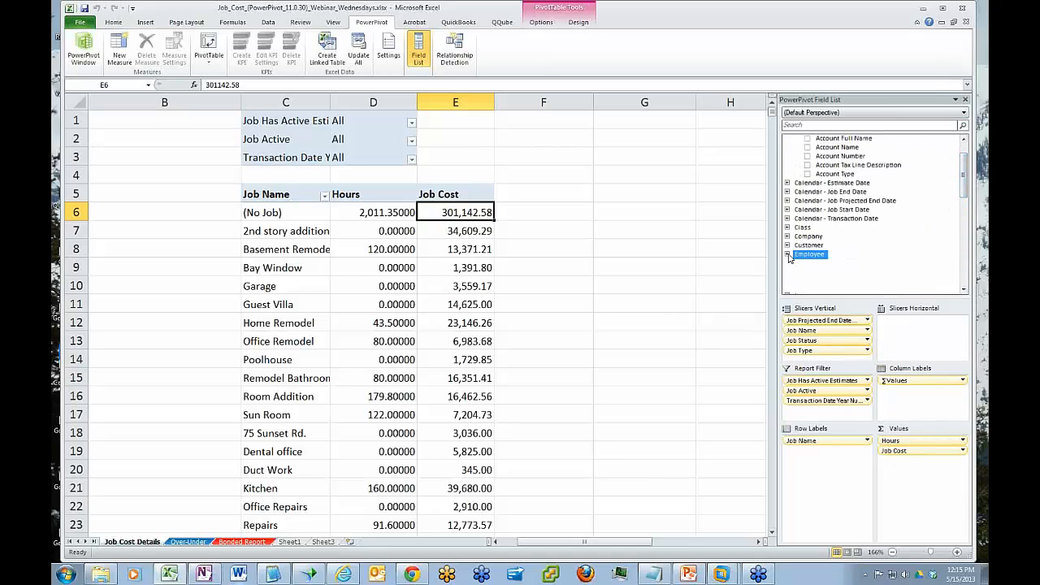
{"action": "left_click", "coordinate": [788, 255]}
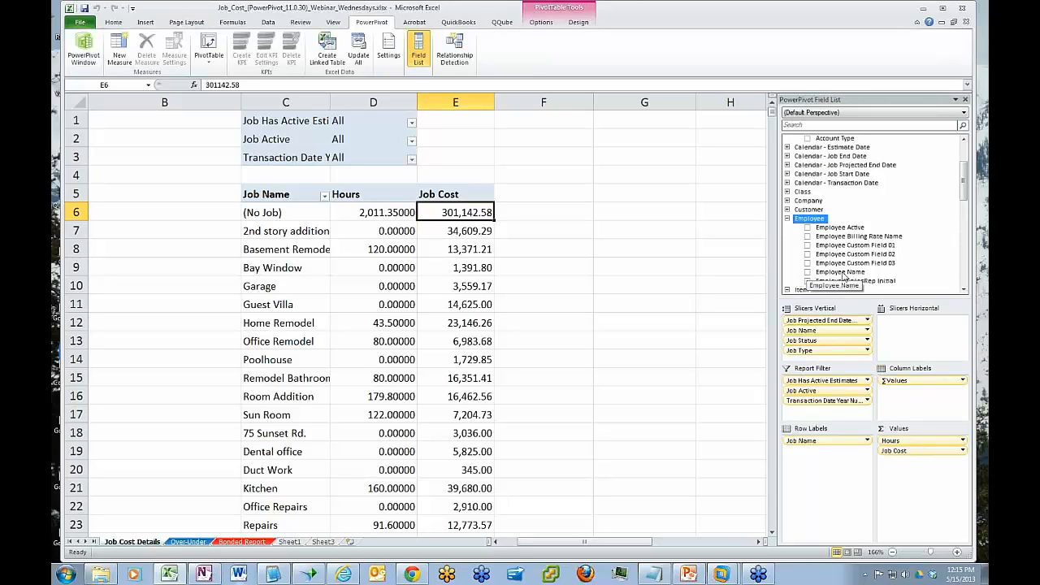
{"action": "left_click_drag", "start_coordinate": [843, 276], "coordinate": [824, 456]}
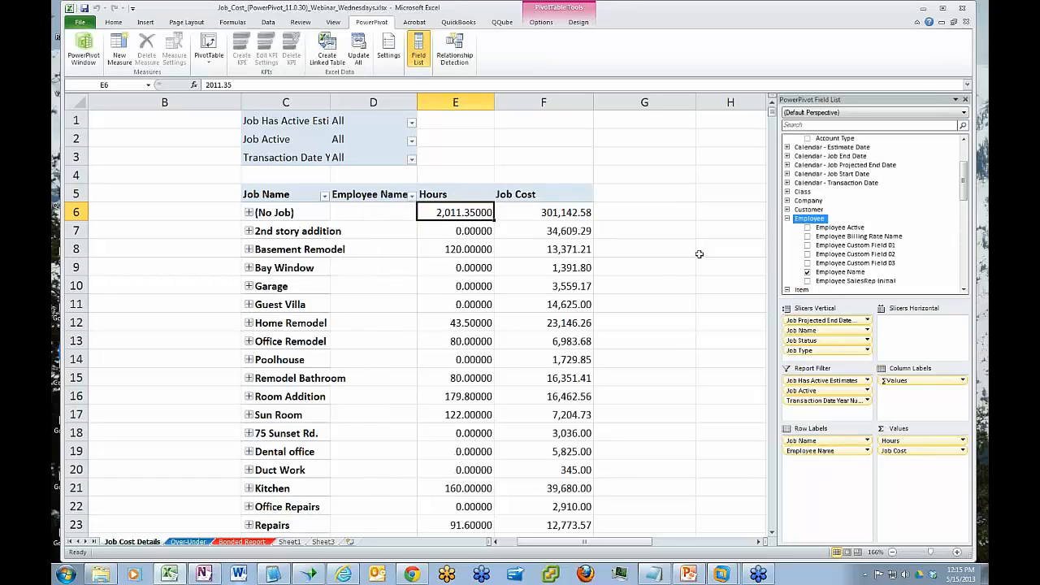
Expand the entire Job Name field to list the hours and job cost per employee for every job.
{"action": "left_click", "coordinate": [276, 214]}
{"action": "right_click", "coordinate": [280, 214]}
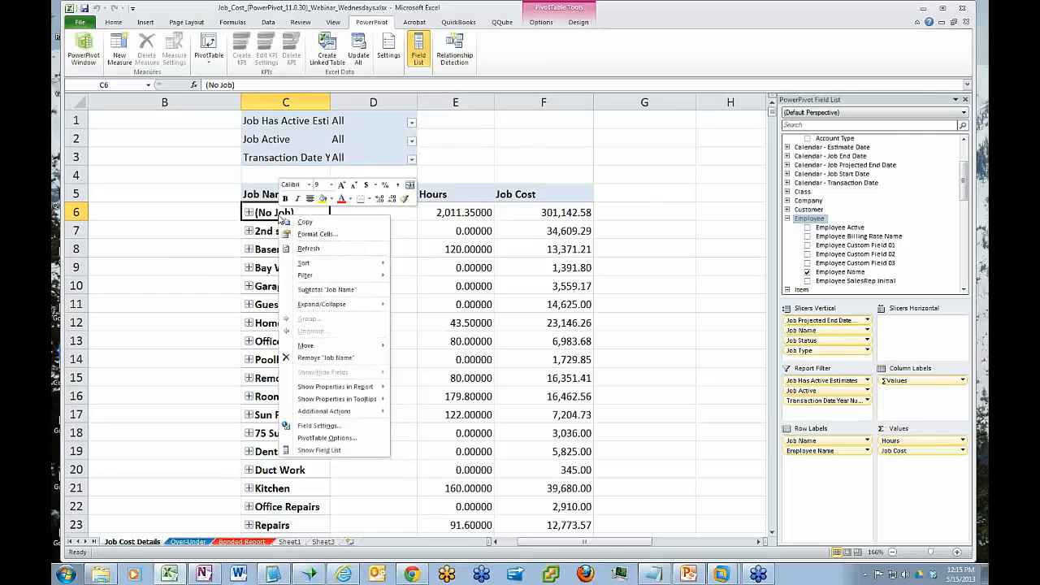
{"action": "mouse_move", "coordinate": [331, 306]}
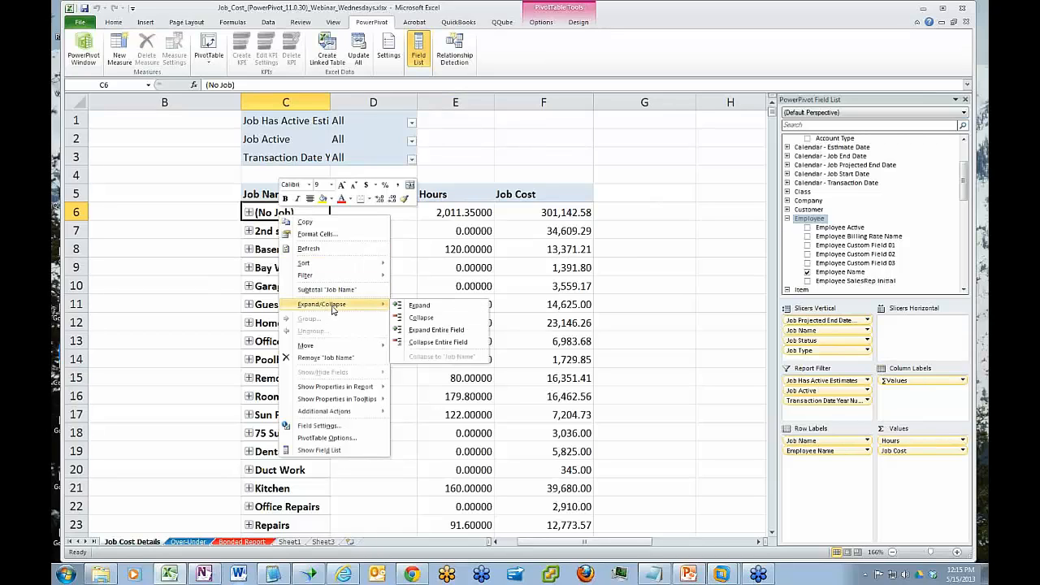
{"action": "left_click", "coordinate": [443, 331]}
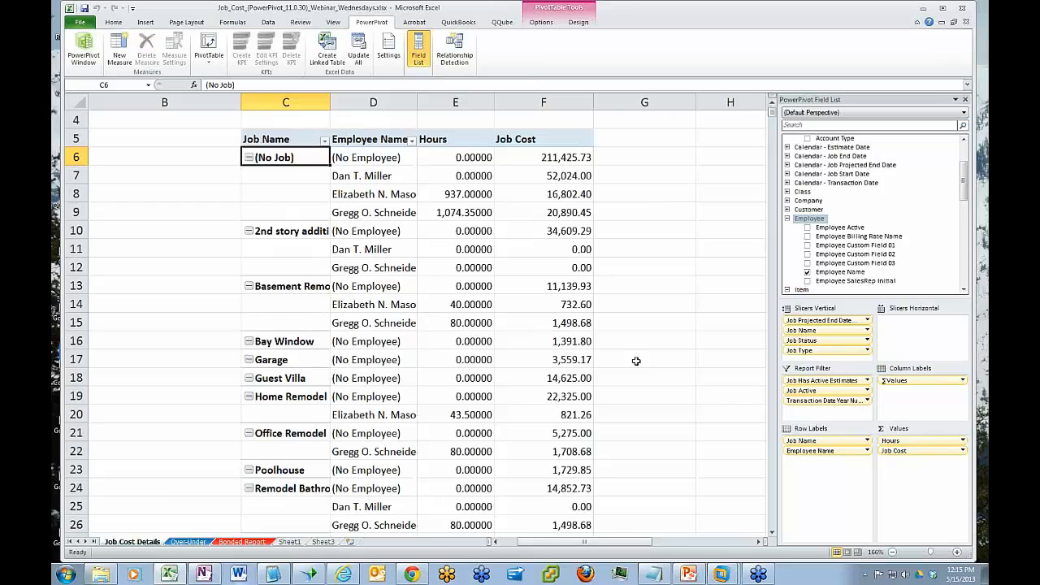
{"action": "scroll", "coordinate": [636, 361], "scroll_direction": "up", "scroll_amount": 1}
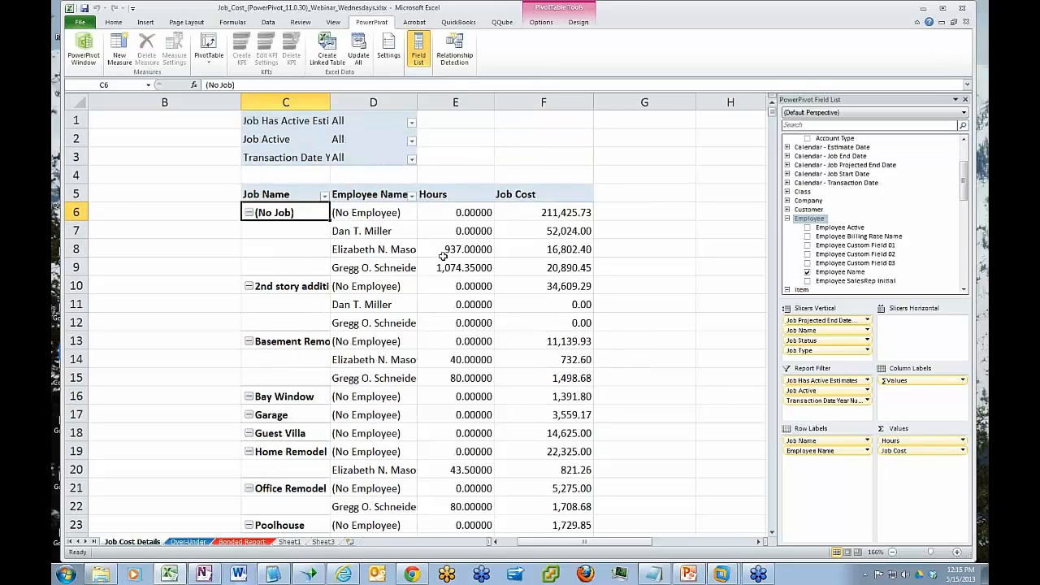
Examine the payroll hours per employee for the Basement Remodel job.
{"action": "scroll", "coordinate": [424, 274], "scroll_direction": "down", "scroll_amount": 2}
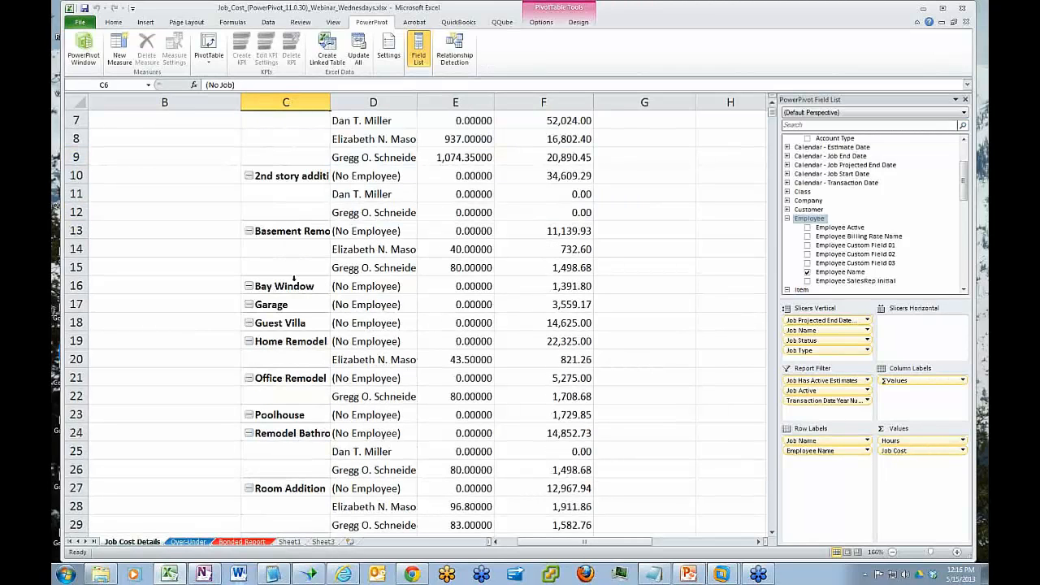
{"action": "left_click", "coordinate": [284, 234]}
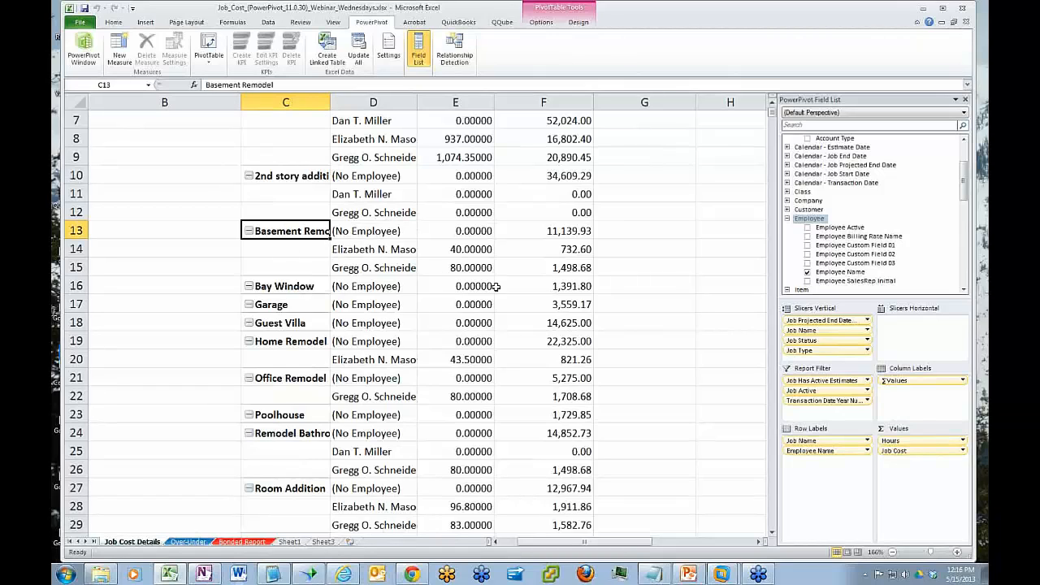
{"action": "left_click", "coordinate": [452, 267]}
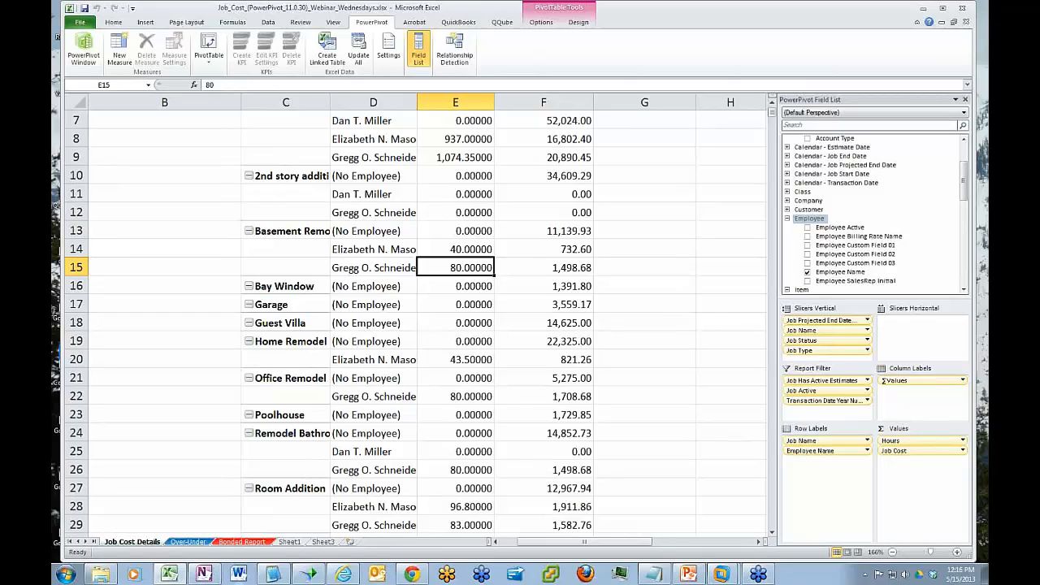
Add Item Name from the Item table to the row labels between Job Name and Employee Name, and turn off all subtotals.
{"action": "left_click_drag", "start_coordinate": [965, 186], "coordinate": [963, 221]}
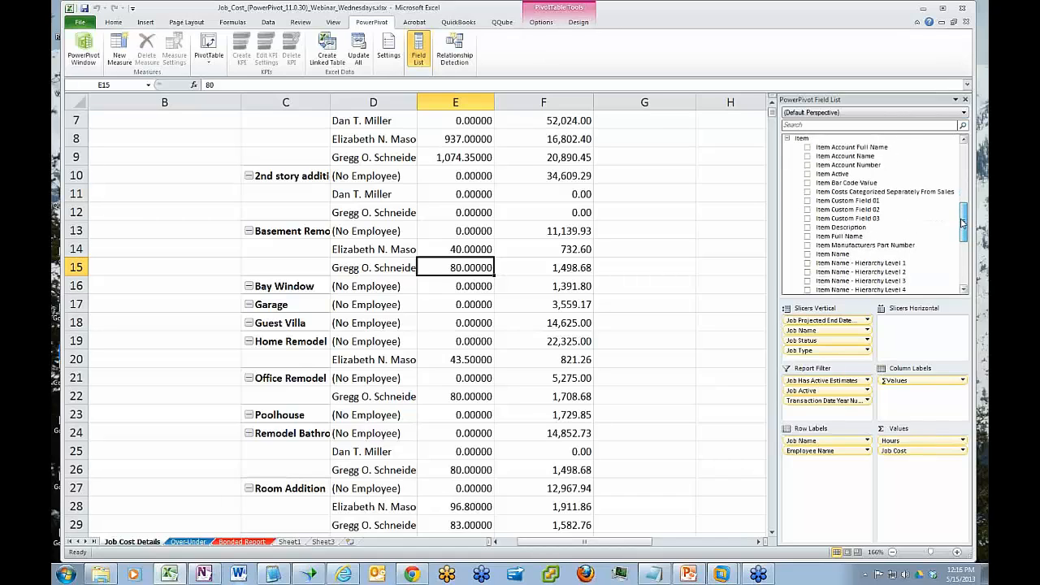
{"action": "scroll", "coordinate": [845, 211], "scroll_direction": "down", "scroll_amount": 2}
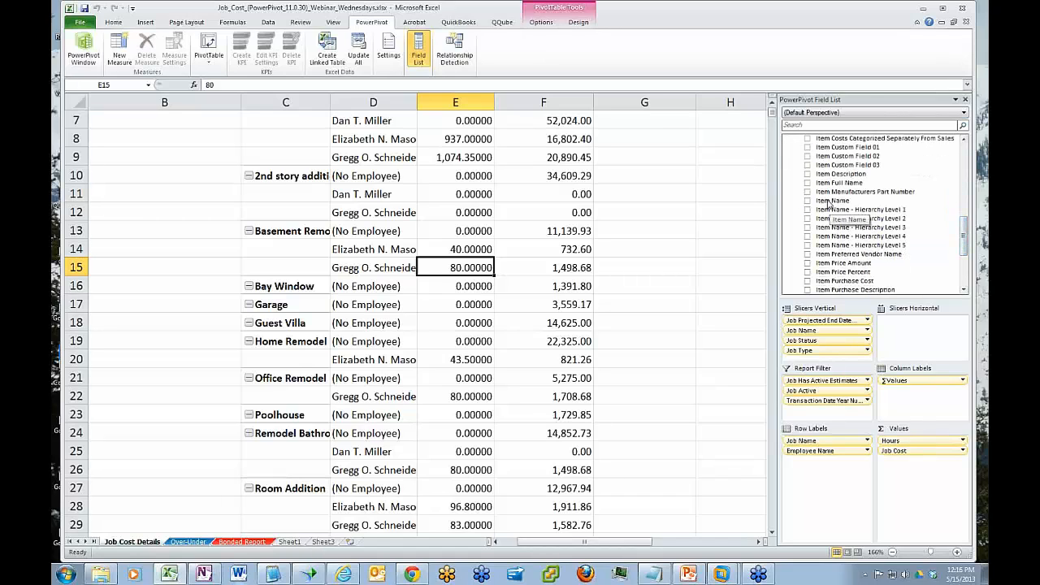
{"action": "left_click_drag", "start_coordinate": [827, 204], "coordinate": [826, 452]}
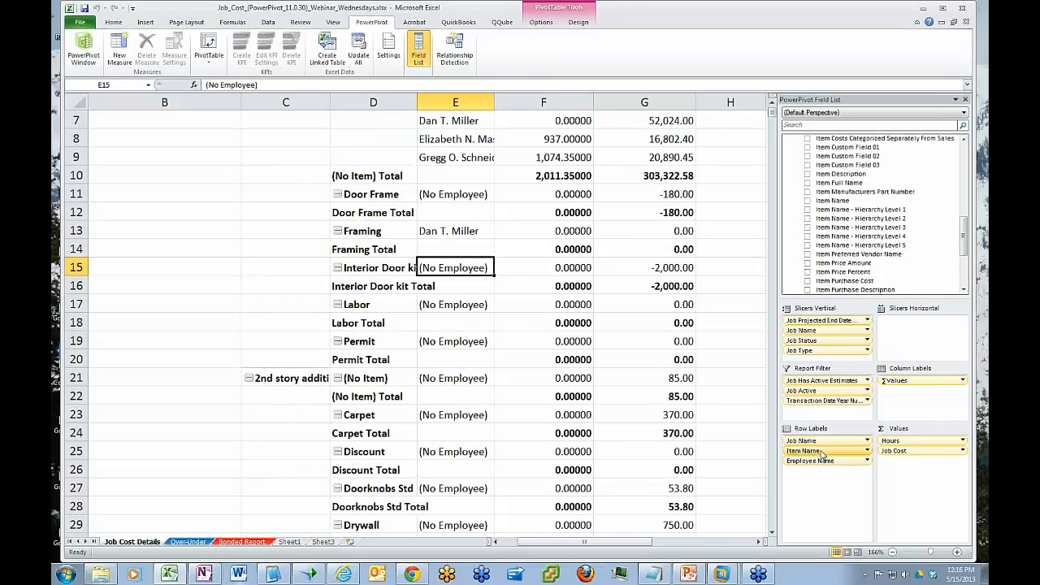
{"action": "left_click", "coordinate": [379, 268]}
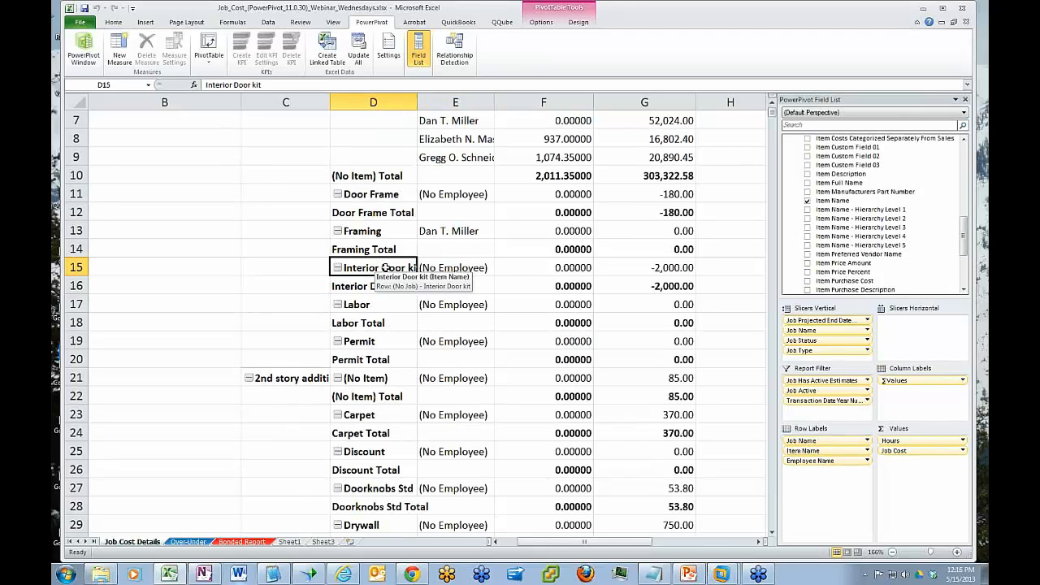
{"action": "left_click", "coordinate": [572, 24]}
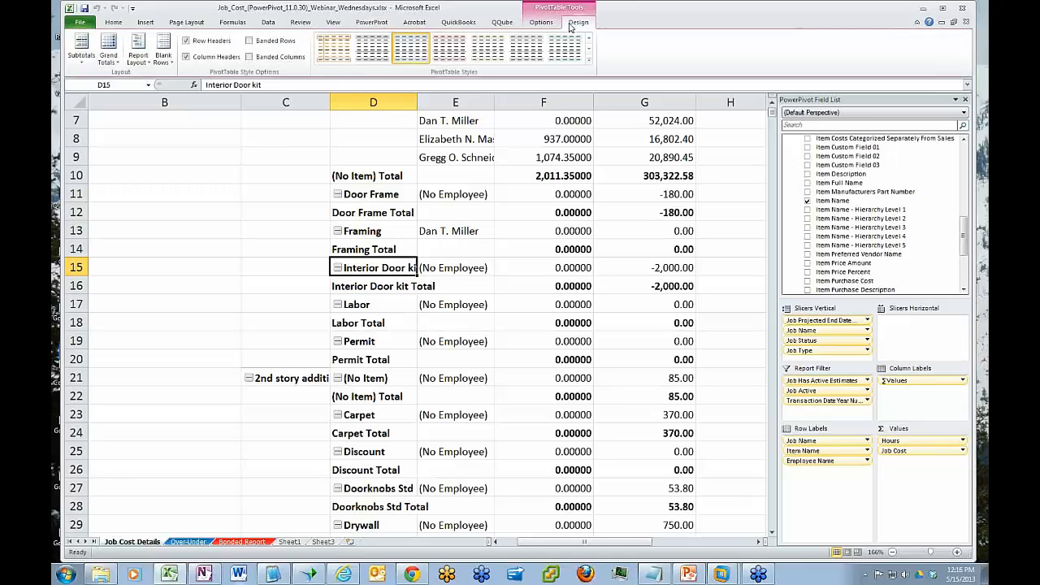
{"action": "left_click", "coordinate": [82, 58]}
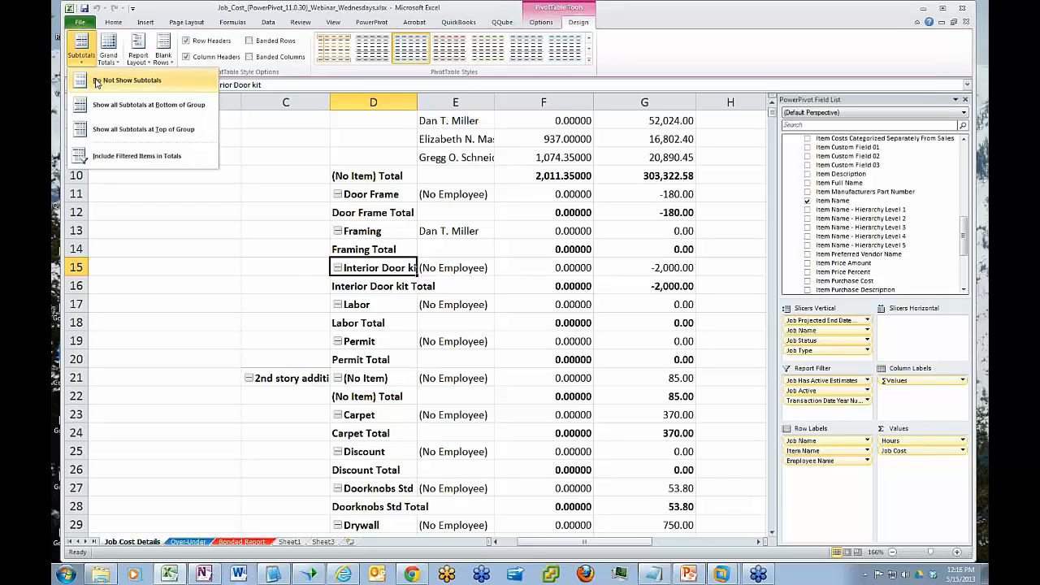
{"action": "left_click", "coordinate": [97, 82]}
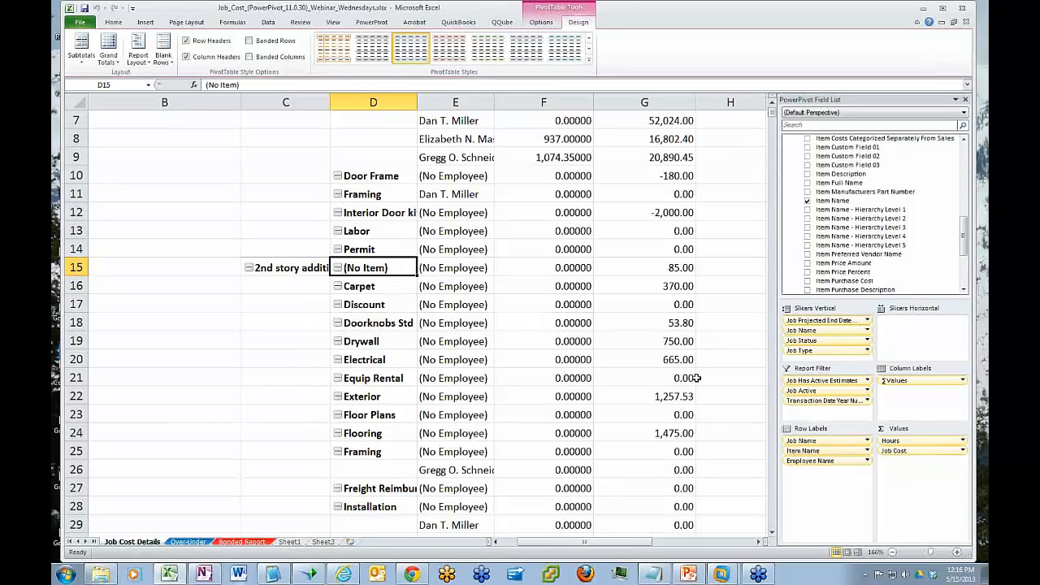
Look through the item rows per job and collapse the 2nd story addition job to examine Basement Remodel's employee hours.
{"action": "scroll", "coordinate": [697, 378], "scroll_direction": "down", "scroll_amount": 1}
{"action": "scroll", "coordinate": [698, 377], "scroll_direction": "down", "scroll_amount": 2}
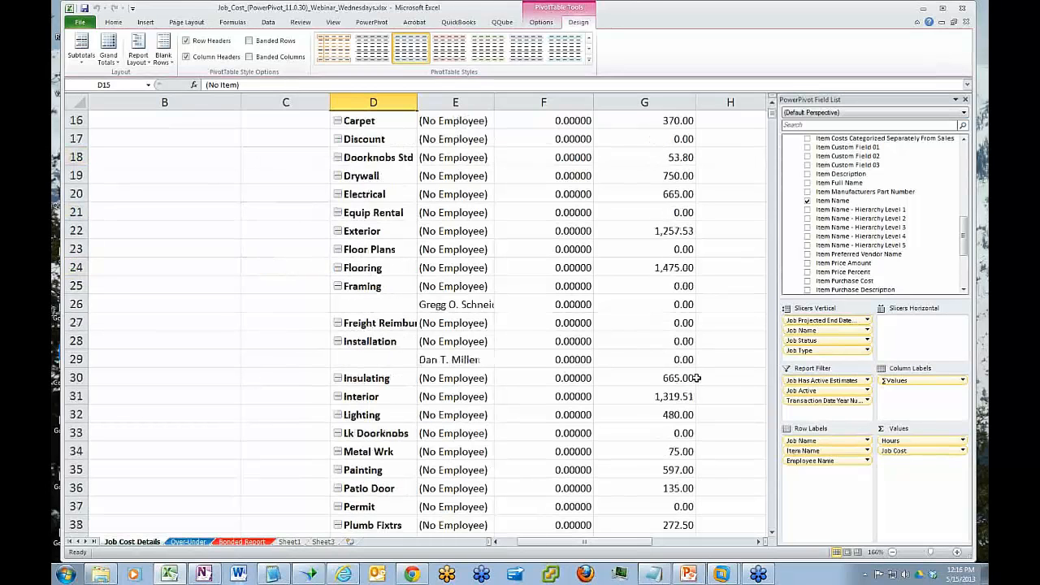
{"action": "scroll", "coordinate": [697, 378], "scroll_direction": "down", "scroll_amount": 2}
{"action": "scroll", "coordinate": [697, 378], "scroll_direction": "up", "scroll_amount": 7}
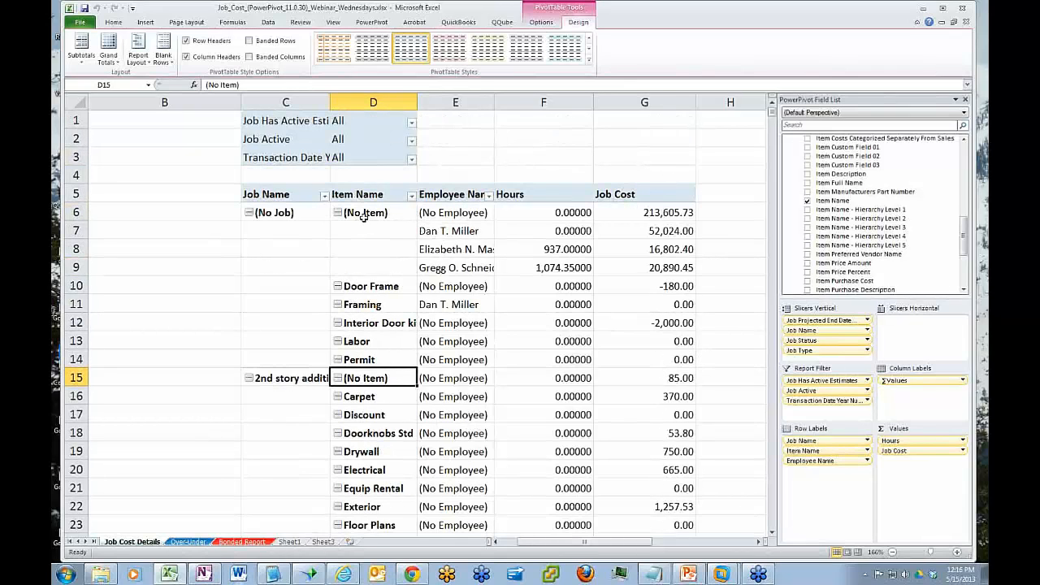
{"action": "scroll", "coordinate": [448, 380], "scroll_direction": "down", "scroll_amount": 4}
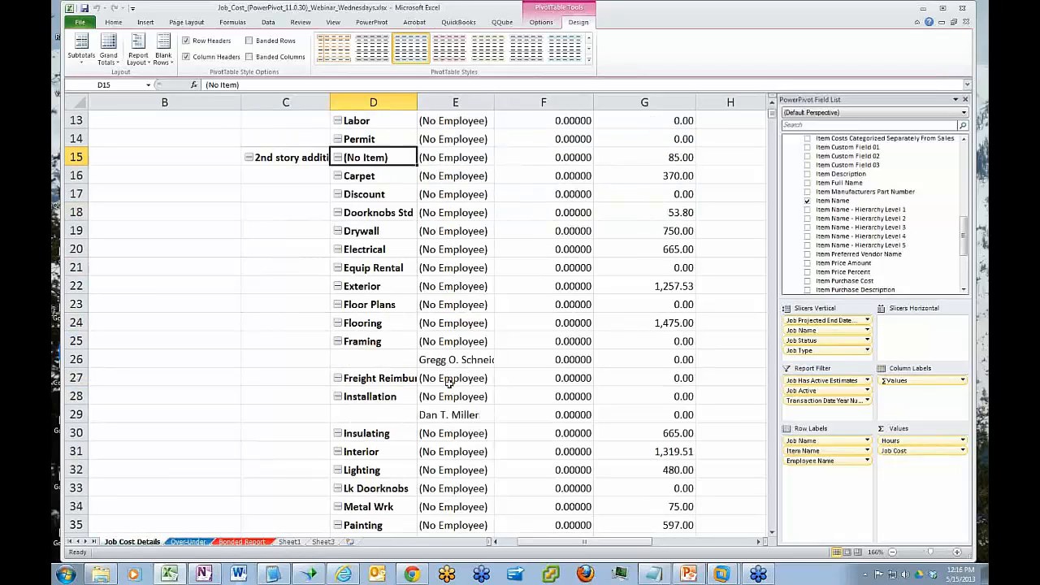
{"action": "left_click", "coordinate": [248, 157]}
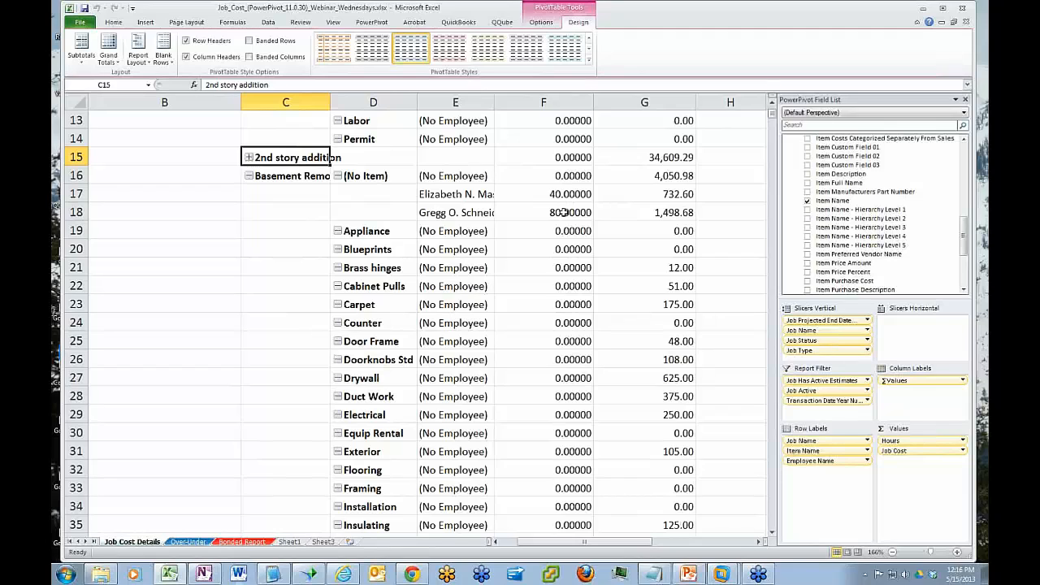
{"action": "mouse_move", "coordinate": [563, 212]}
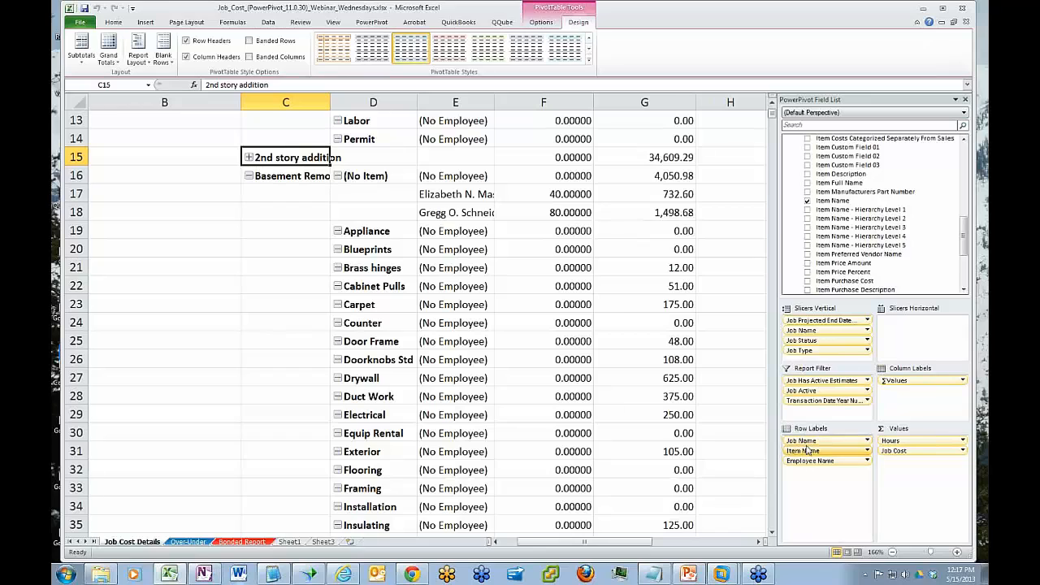
Remove Item Name from the row labels and add Payroll Item Category from the Payroll Item table below Employee Name.
{"action": "left_click_drag", "start_coordinate": [810, 451], "coordinate": [873, 252]}
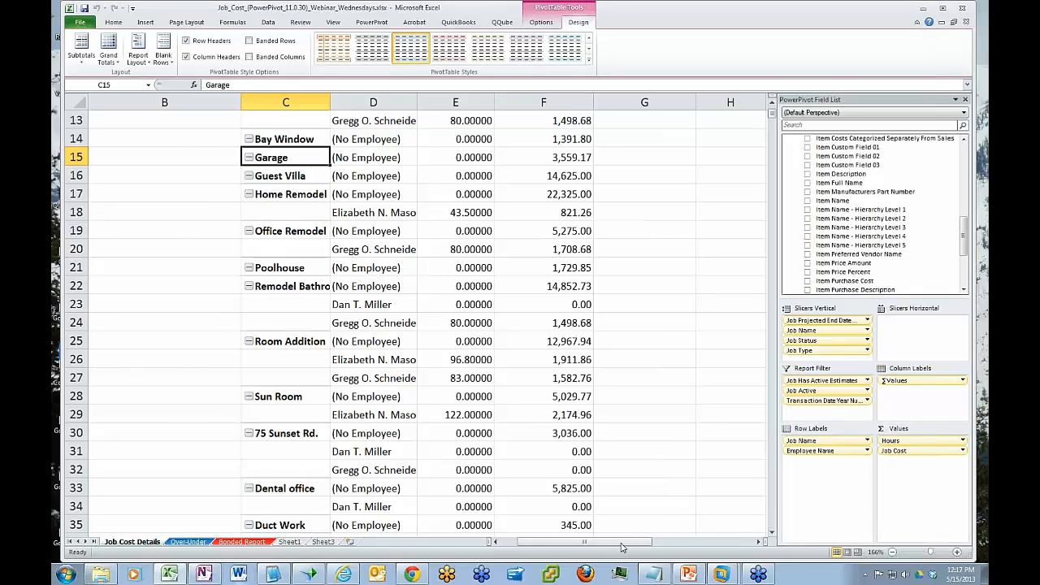
{"action": "left_click_drag", "start_coordinate": [622, 543], "coordinate": [637, 545]}
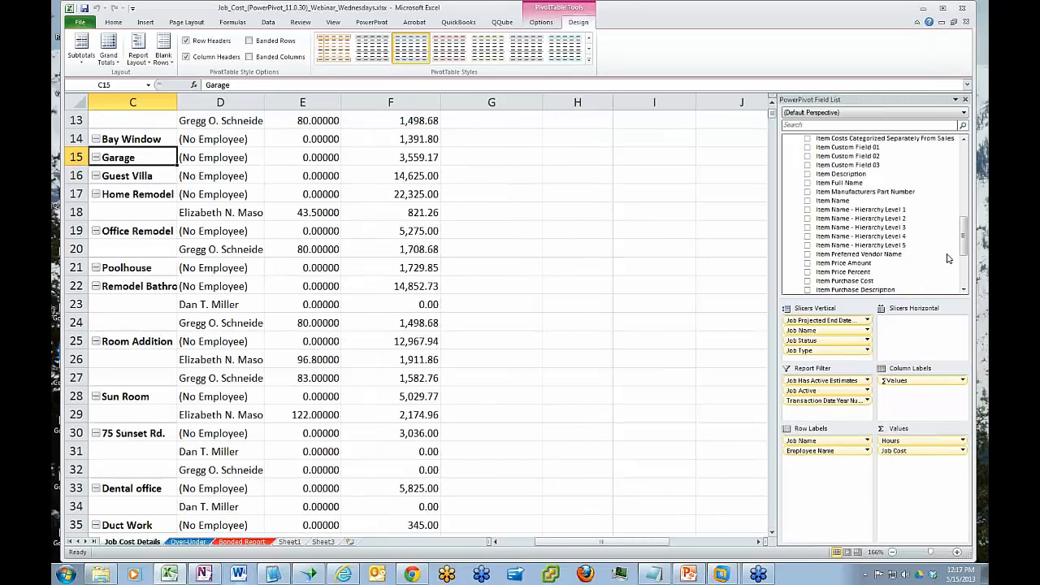
{"action": "left_click_drag", "start_coordinate": [962, 240], "coordinate": [967, 260]}
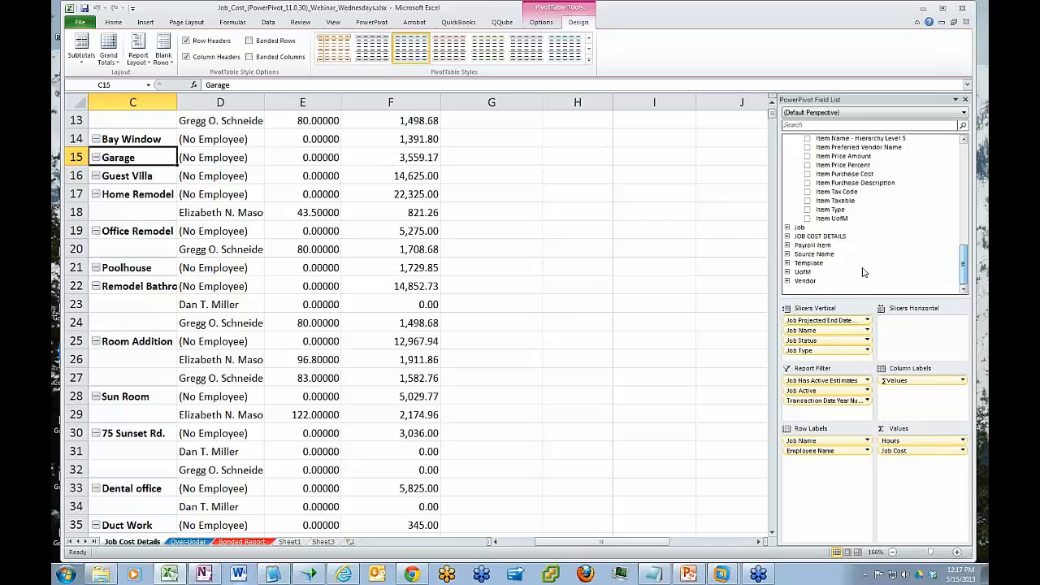
{"action": "double_click", "coordinate": [790, 247]}
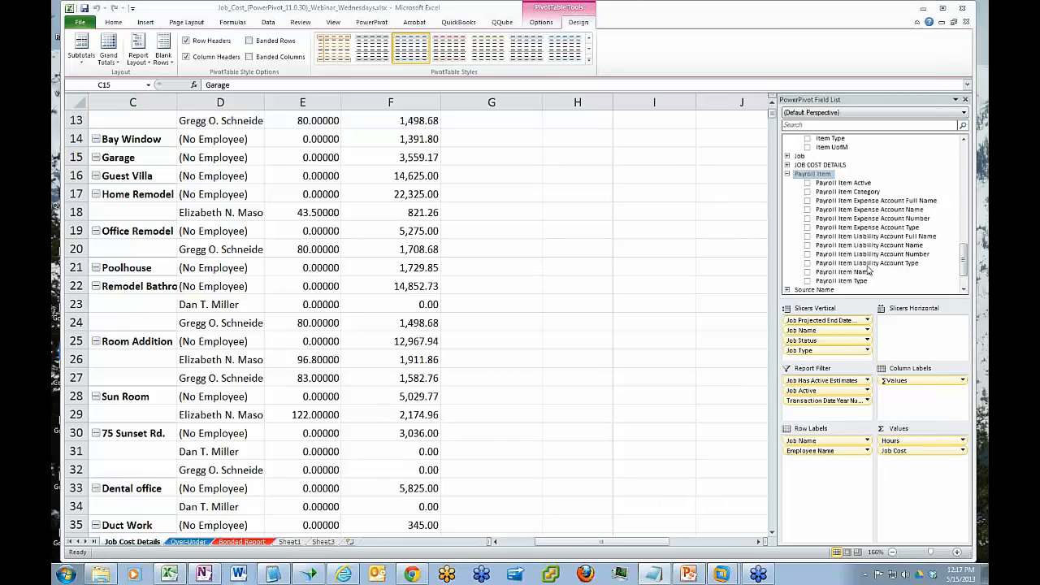
{"action": "left_click", "coordinate": [806, 195]}
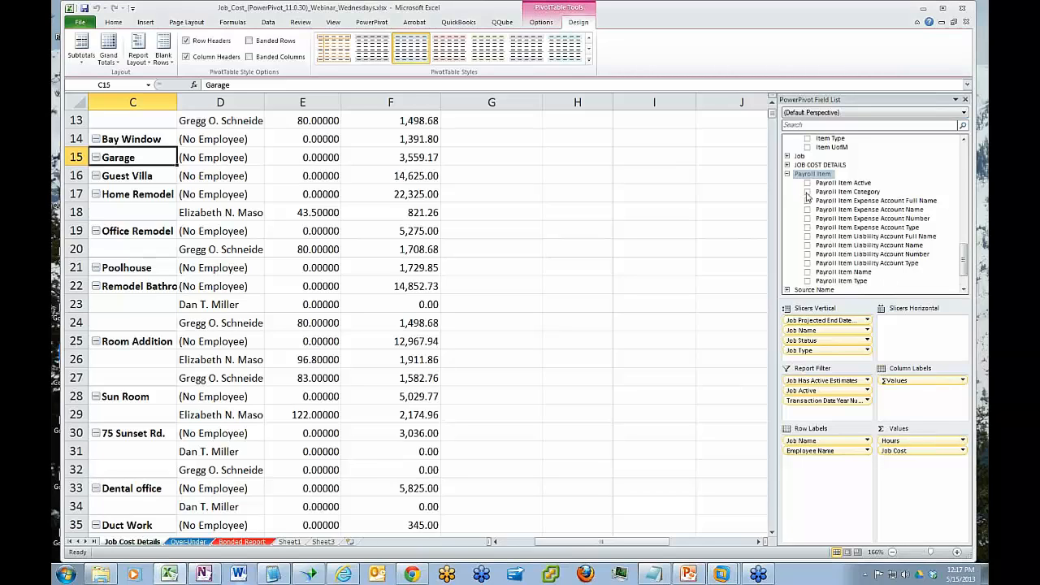
{"action": "left_click_drag", "start_coordinate": [828, 195], "coordinate": [822, 465]}
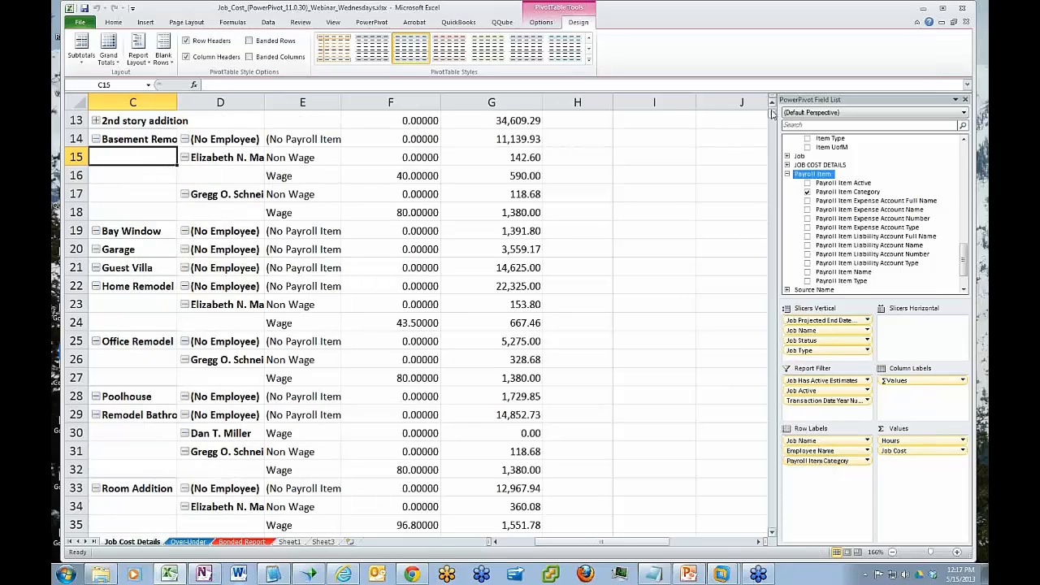
Examine the Wage and Non Wage rows of the employees under (No Job).
{"action": "left_click", "coordinate": [774, 113]}
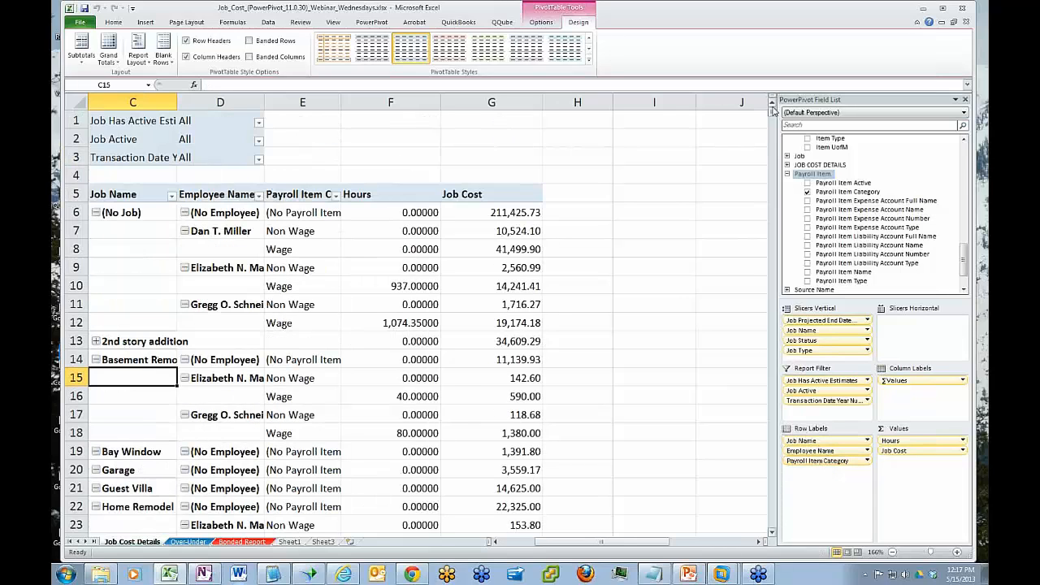
{"action": "left_click", "coordinate": [306, 233]}
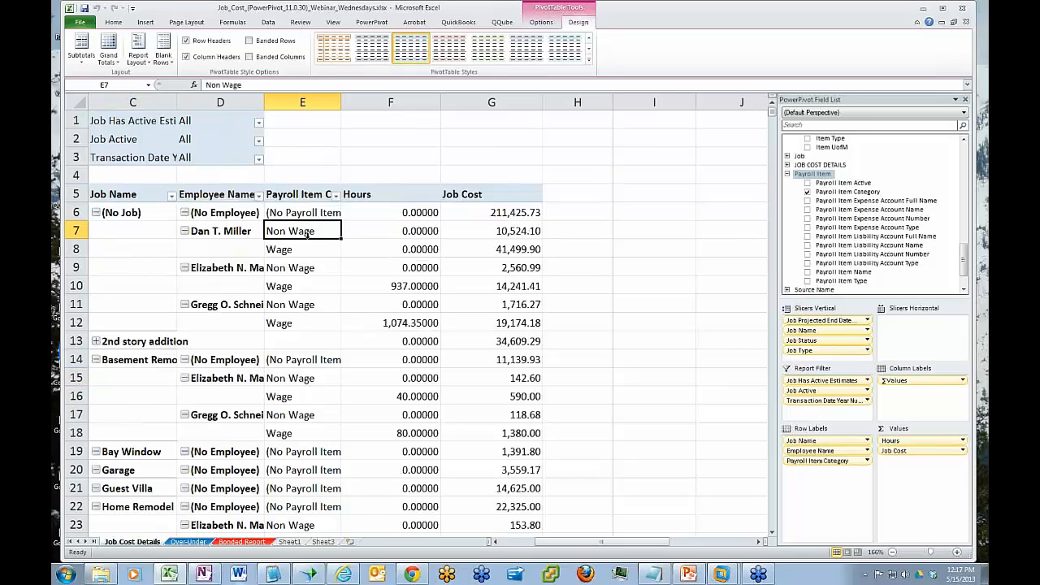
{"action": "left_click", "coordinate": [307, 249]}
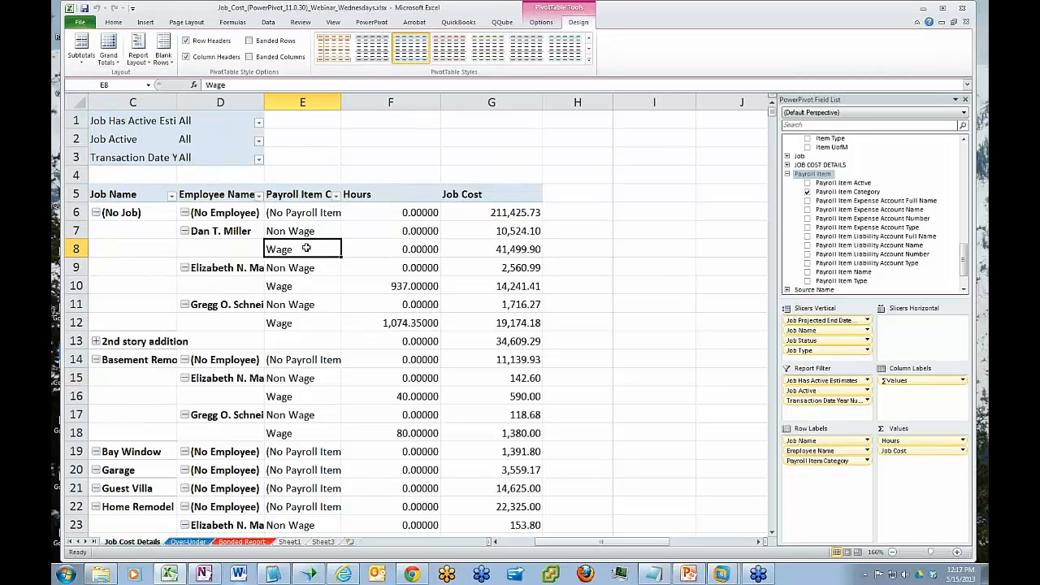
{"action": "left_click", "coordinate": [306, 303]}
{"action": "left_click", "coordinate": [307, 323]}
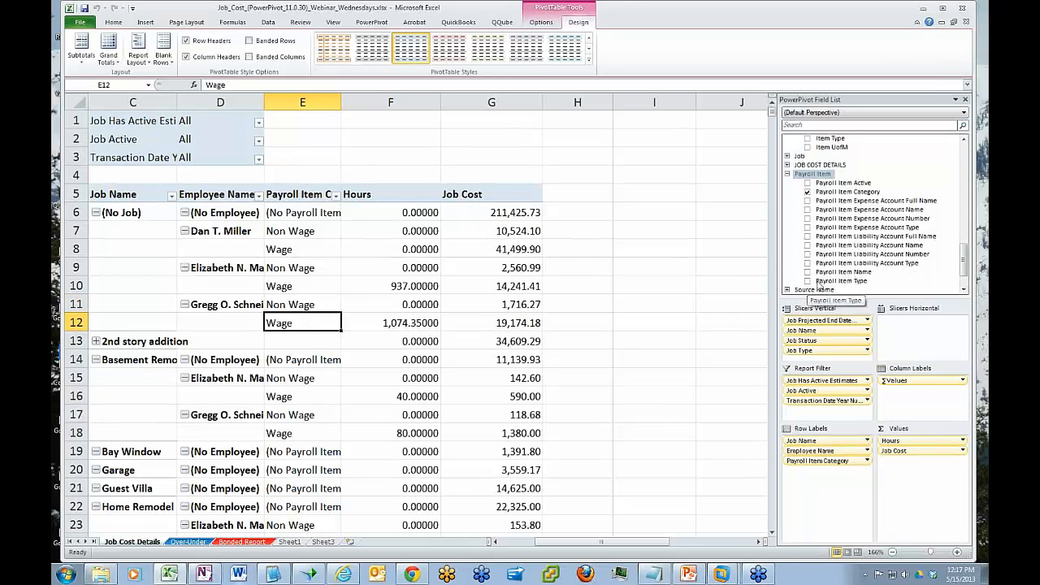
Add Payroll Item Type below Payroll Item Category in the row labels and turn off all subtotals.
{"action": "left_click_drag", "start_coordinate": [821, 281], "coordinate": [825, 486]}
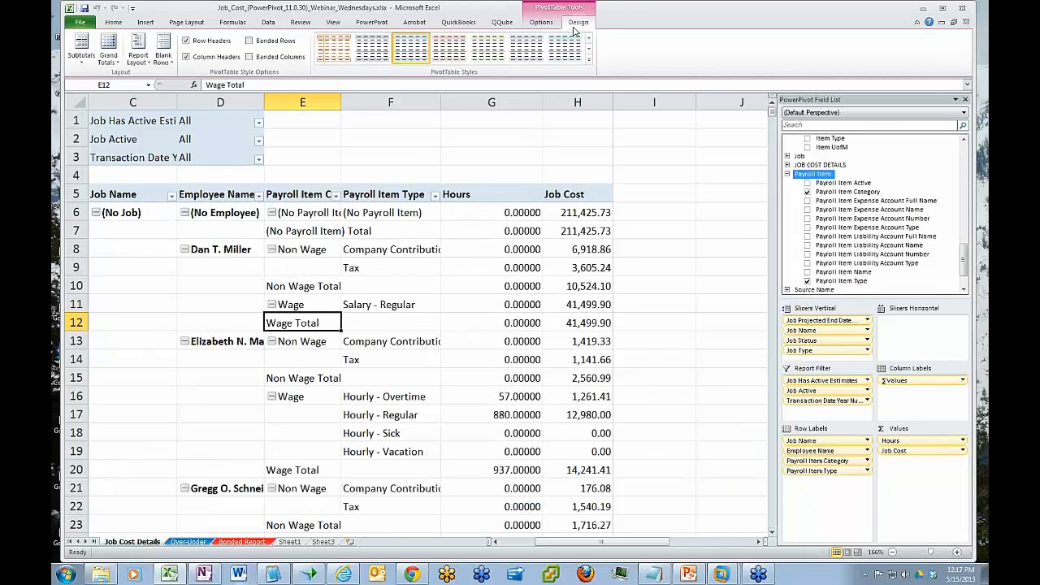
{"action": "left_click", "coordinate": [81, 51]}
{"action": "left_click", "coordinate": [89, 79]}
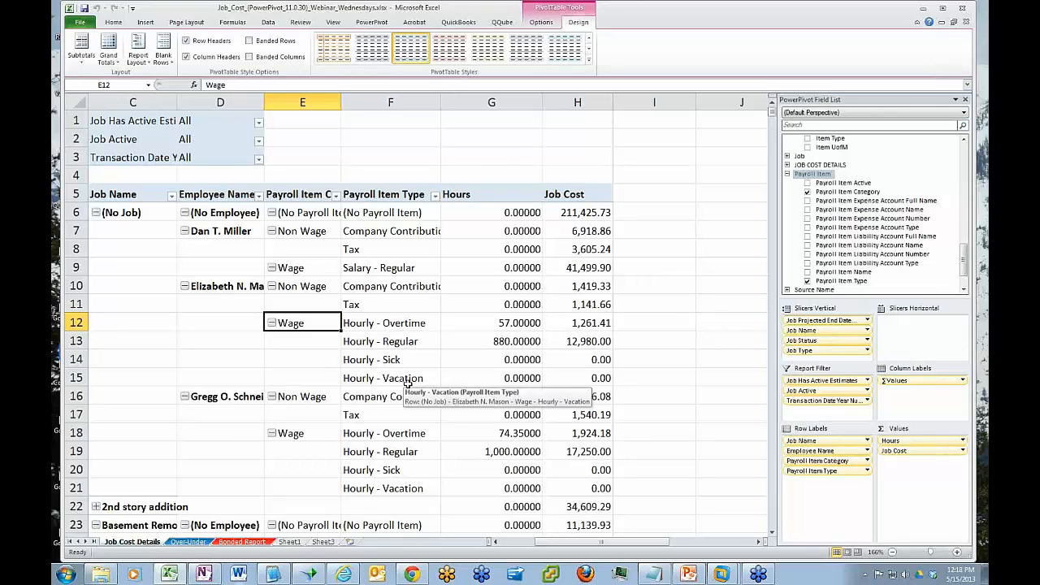
{"action": "left_click", "coordinate": [379, 360]}
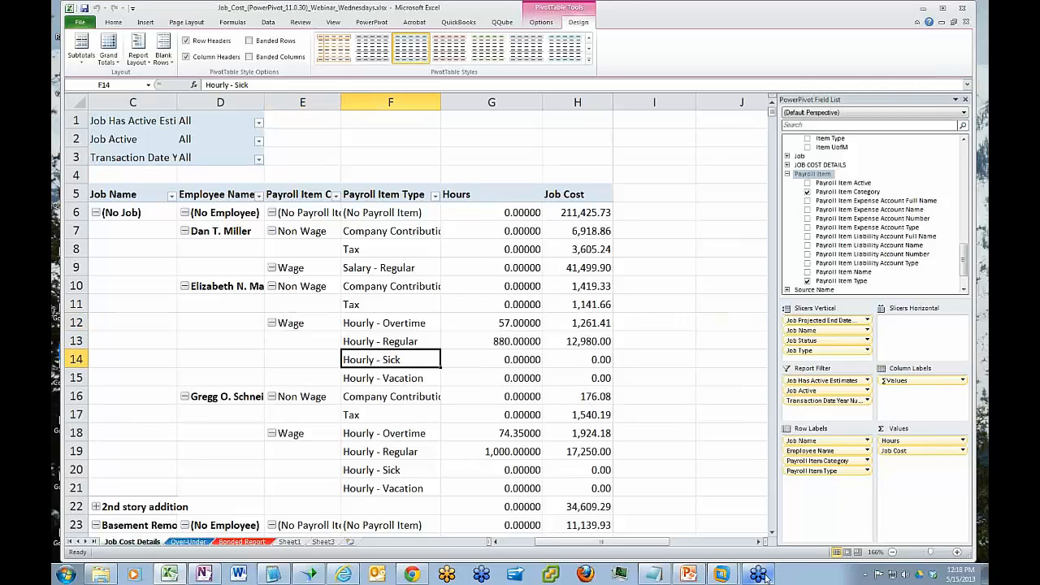
Switch to the QuickBooks window with the Sample Rock Castle Construction company file.
{"action": "mouse_move", "coordinate": [732, 578]}
{"action": "left_click", "coordinate": [695, 548]}
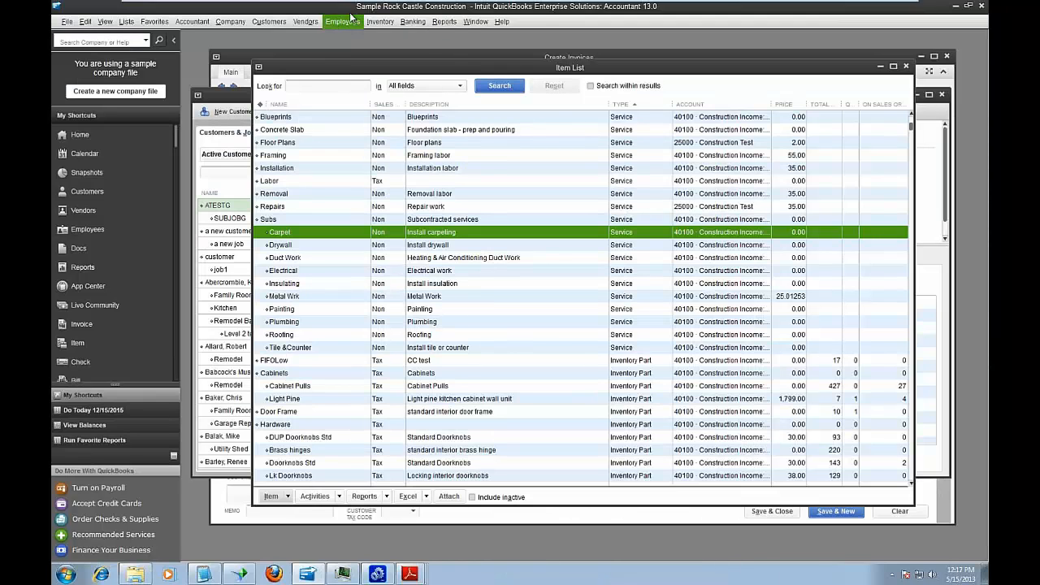
{"action": "left_click", "coordinate": [348, 21]}
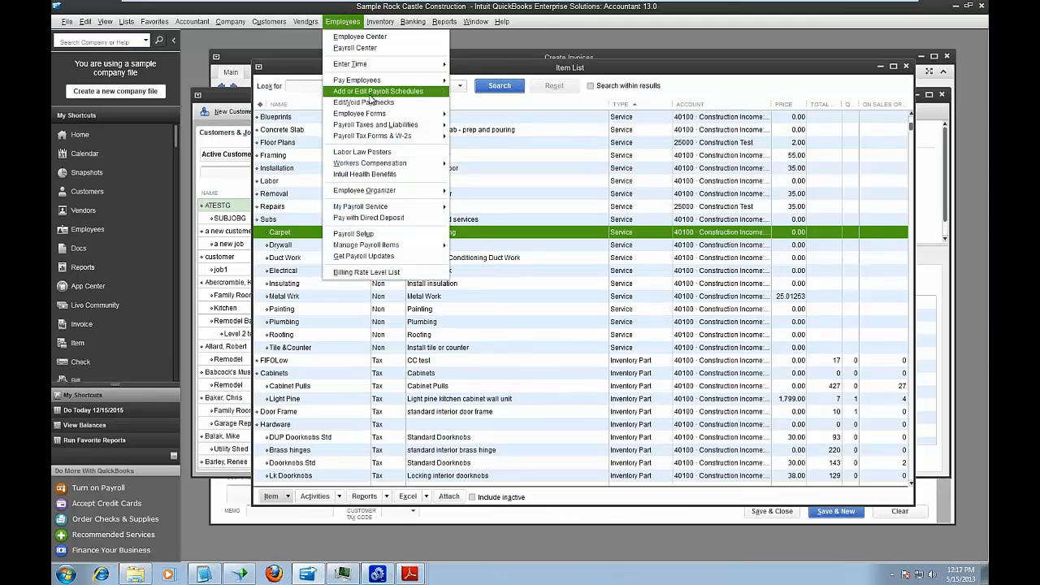
{"action": "mouse_move", "coordinate": [371, 119]}
{"action": "mouse_move", "coordinate": [381, 87]}
{"action": "left_click", "coordinate": [383, 98]}
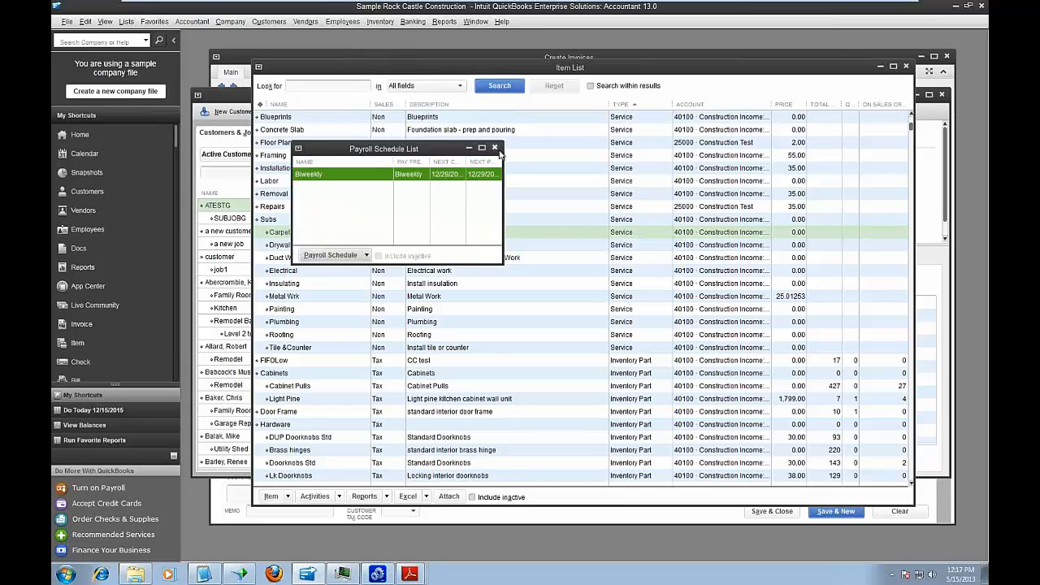
{"action": "left_click", "coordinate": [476, 108]}
{"action": "left_click", "coordinate": [443, 22]}
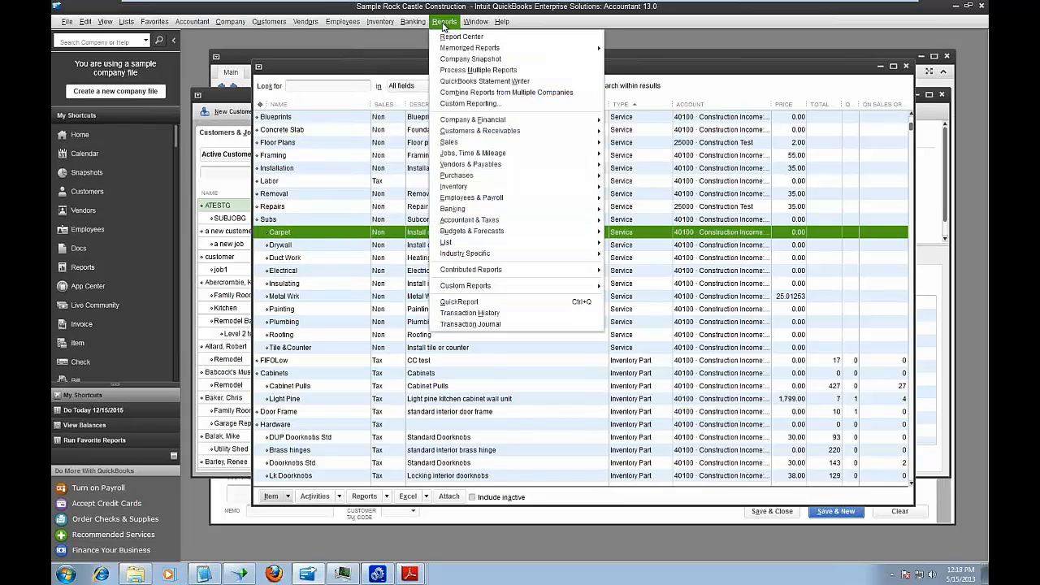
Open the Employee Center and open the first listed employee's topmost paycheck, dated 12/15/2015.
{"action": "mouse_move", "coordinate": [342, 22]}
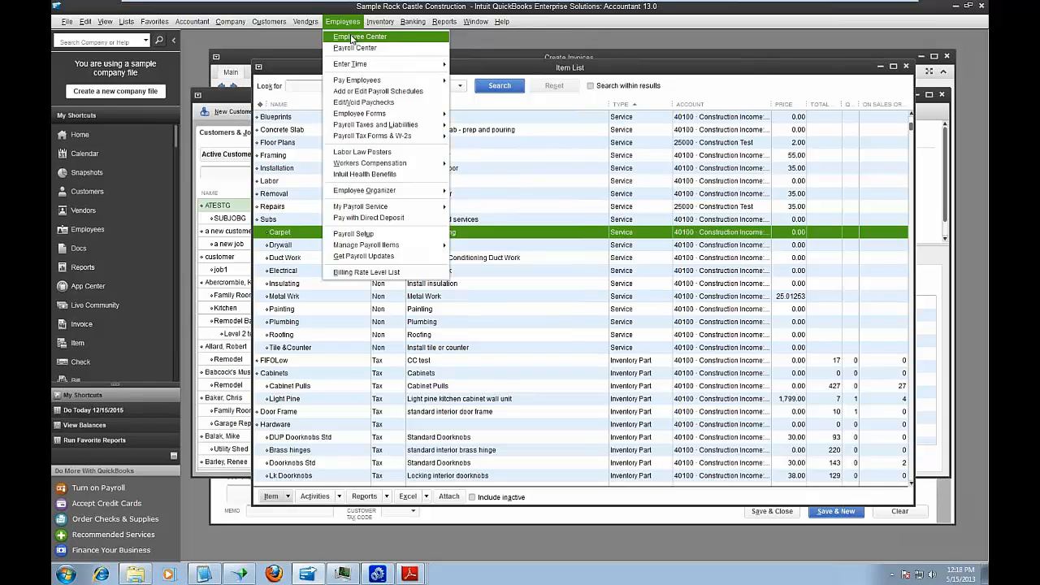
{"action": "left_click", "coordinate": [352, 37]}
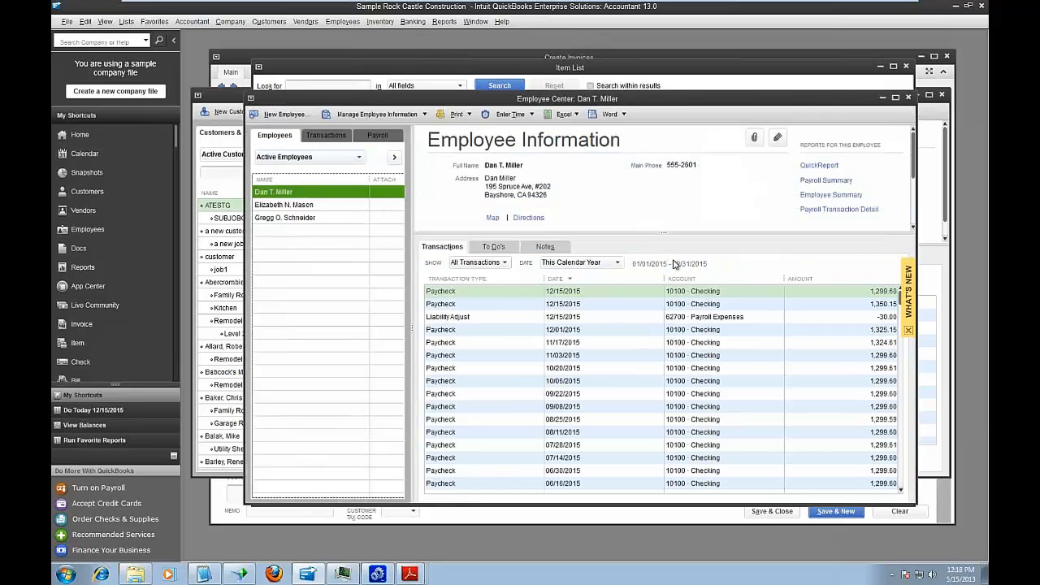
{"action": "double_click", "coordinate": [486, 292]}
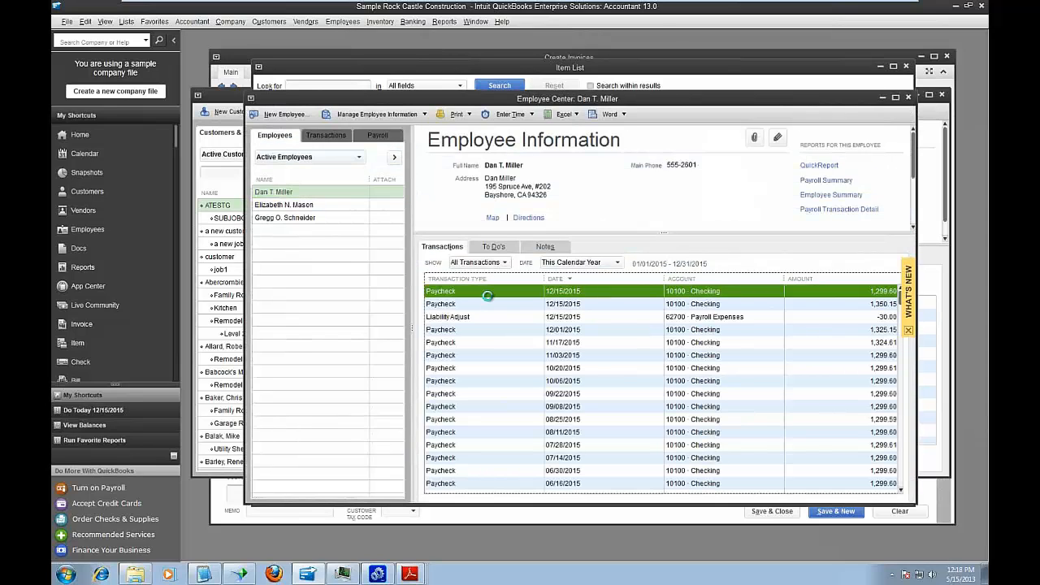
Review the paycheck detail of the first listed employee and close the paycheck.
{"action": "left_click", "coordinate": [510, 378]}
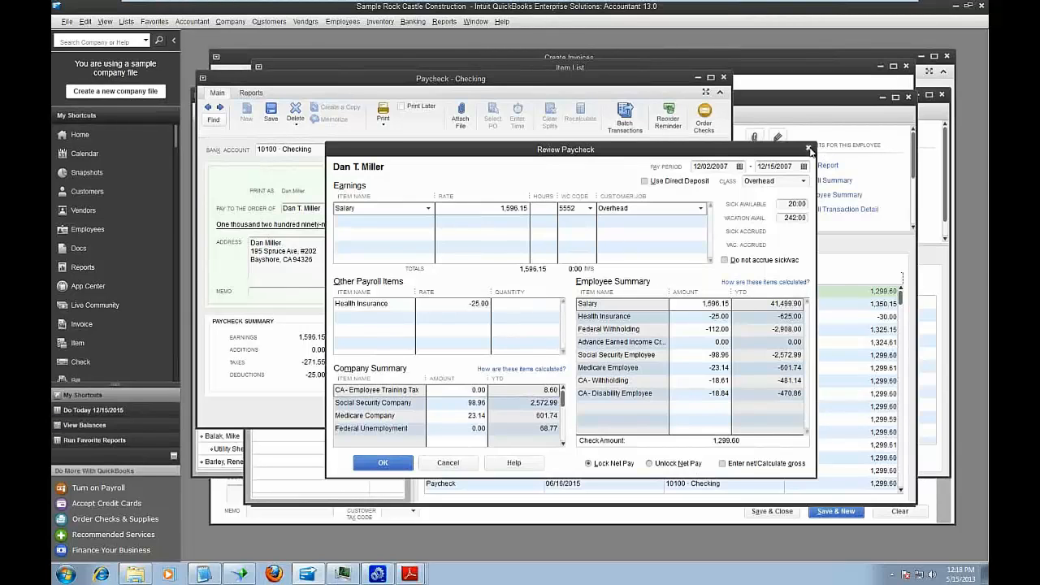
{"action": "left_click", "coordinate": [809, 148]}
{"action": "left_click", "coordinate": [723, 78]}
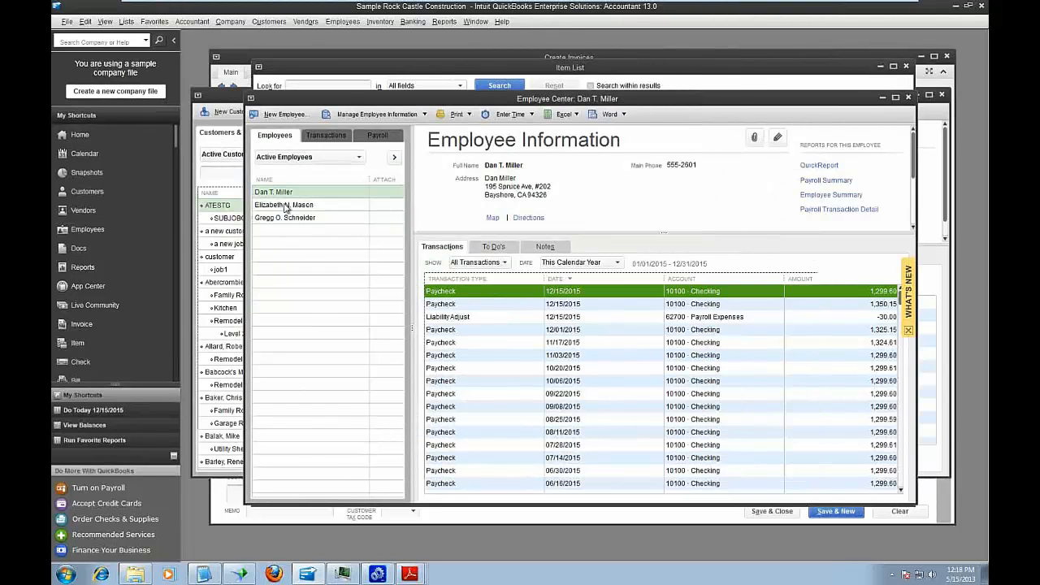
Open the second listed employee's topmost paycheck, dated 12/15/2015, and examine the earnings lines with their customer jobs in its detail.
{"action": "left_click", "coordinate": [284, 206]}
{"action": "double_click", "coordinate": [497, 292]}
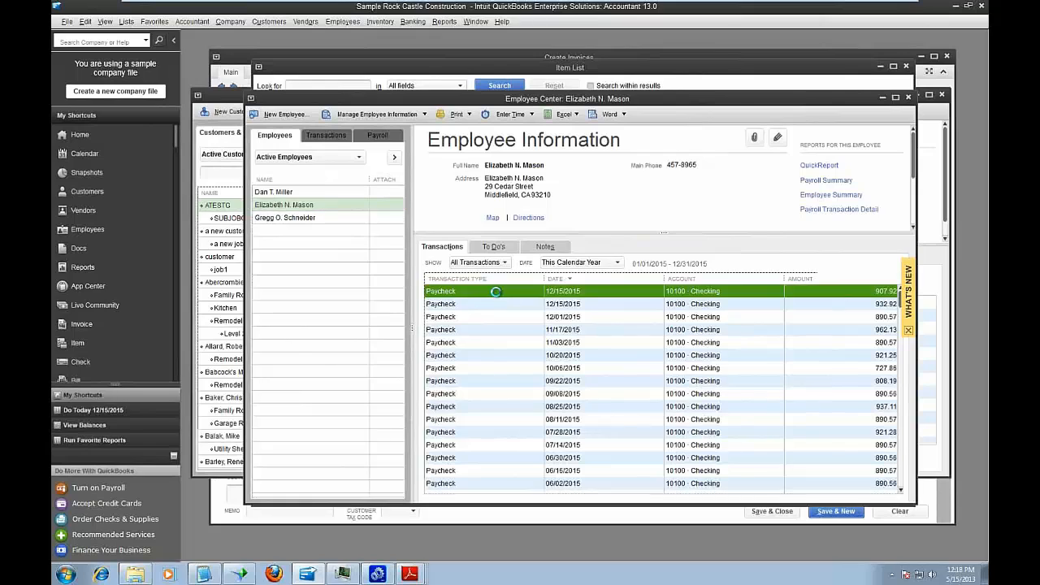
{"action": "left_click", "coordinate": [505, 378]}
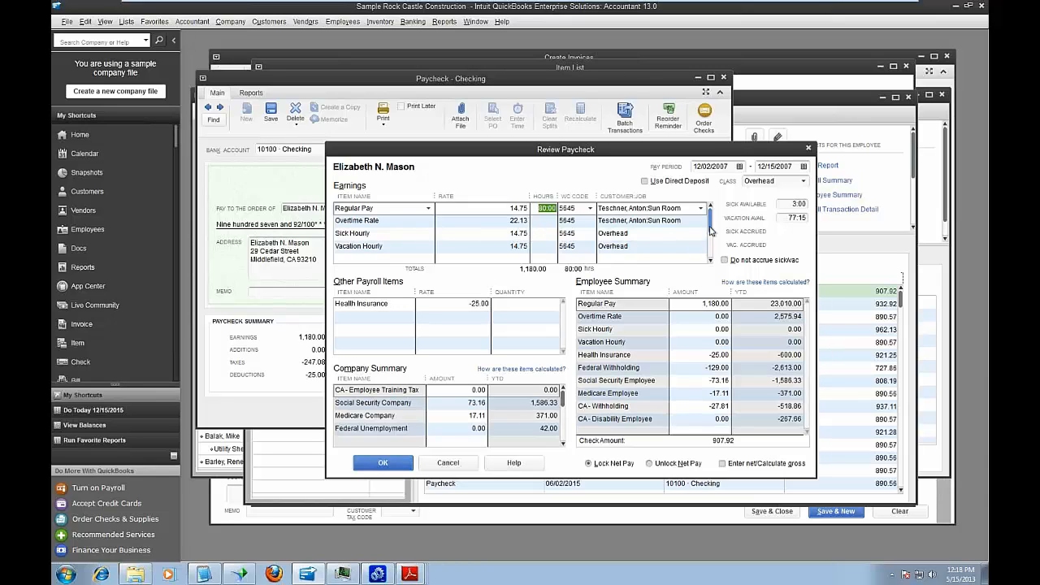
{"action": "scroll", "coordinate": [654, 241], "scroll_direction": "down", "scroll_amount": 1}
{"action": "scroll", "coordinate": [642, 241], "scroll_direction": "up", "scroll_amount": 1}
{"action": "left_click", "coordinate": [809, 149]}
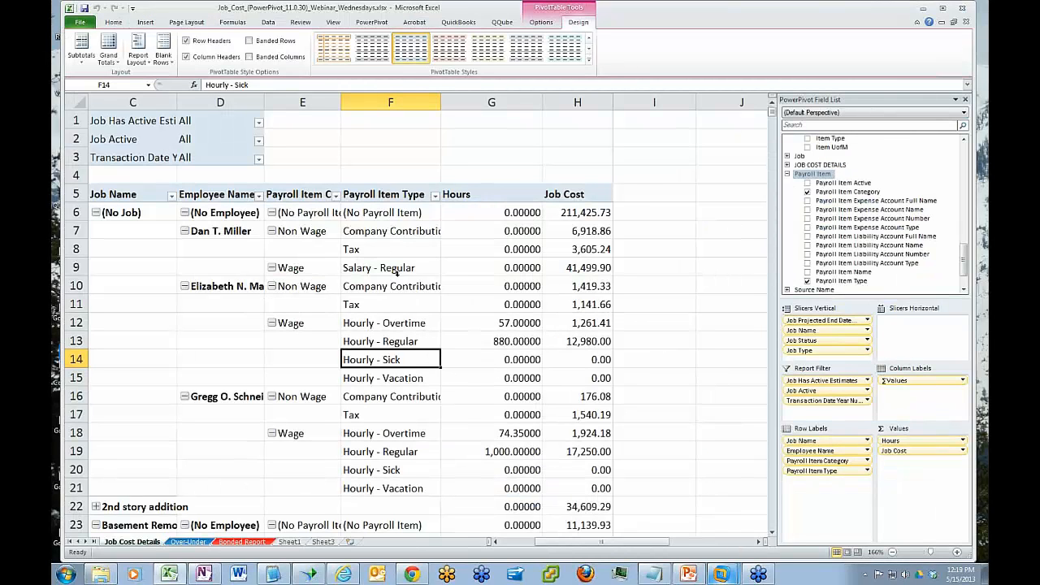
Add Payroll Item Name below Payroll Item Type in the row labels and widen its column to fit the names.
{"action": "left_click", "coordinate": [294, 231]}
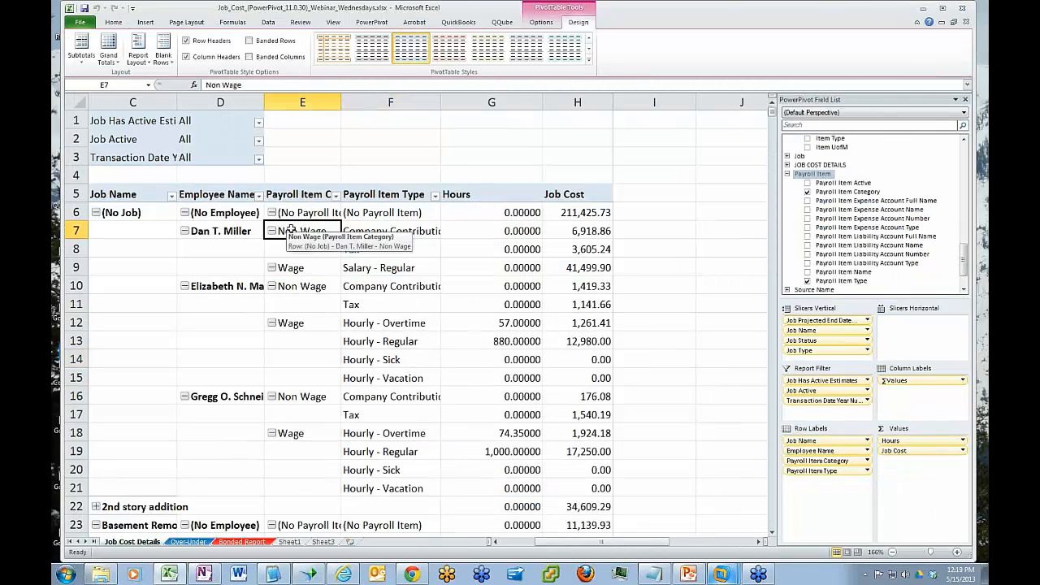
{"action": "left_click", "coordinate": [379, 231]}
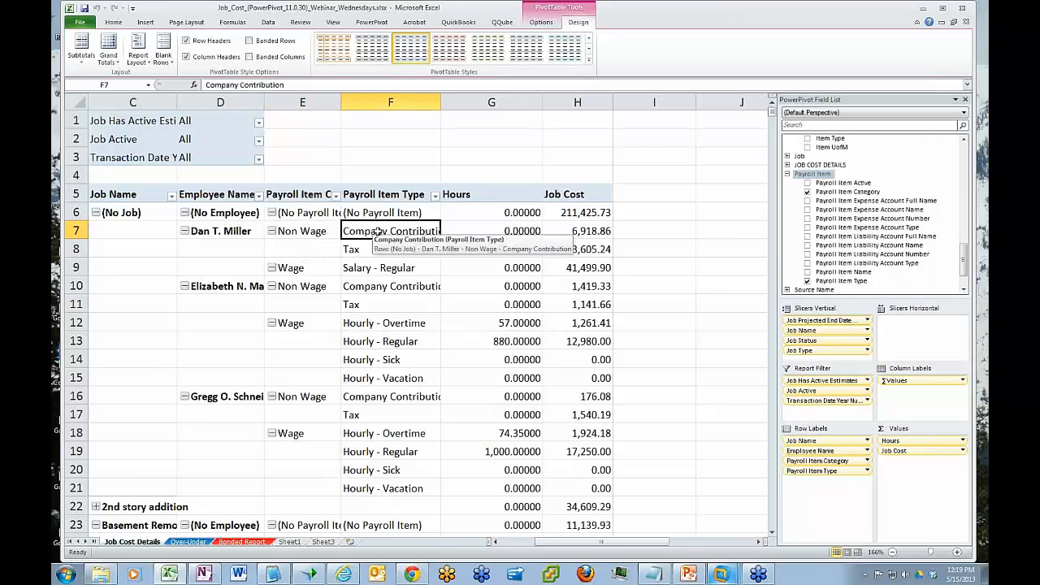
{"action": "left_click_drag", "start_coordinate": [845, 279], "coordinate": [849, 481]}
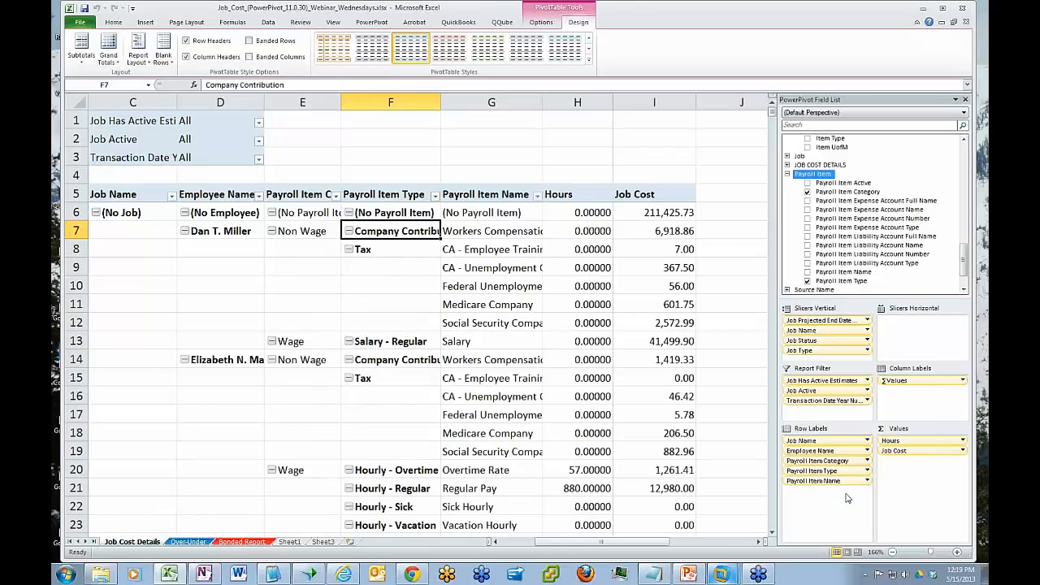
{"action": "left_click_drag", "start_coordinate": [542, 102], "coordinate": [589, 98]}
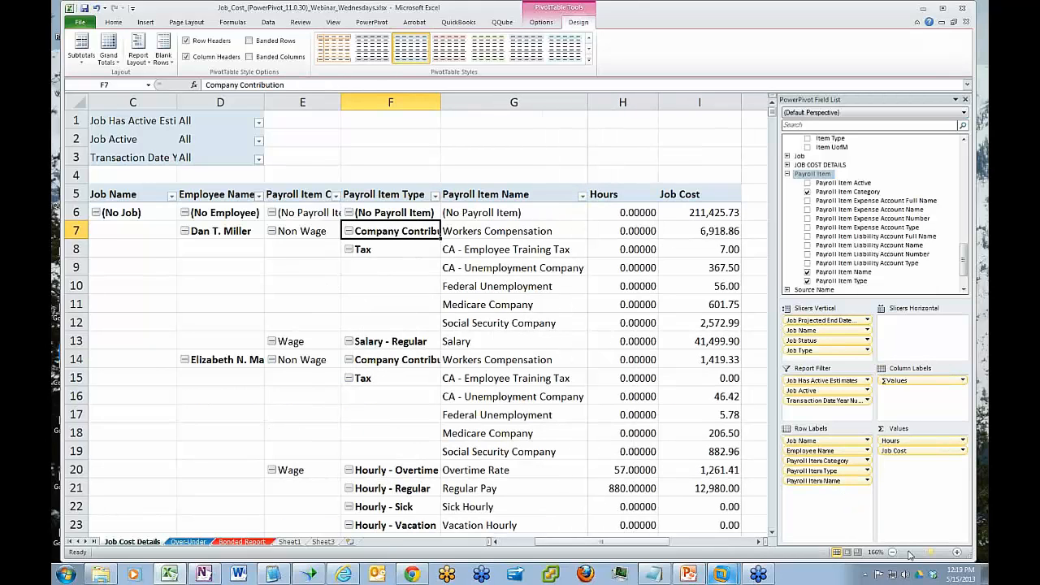
Move Payroll Item Type from the row labels to the vertical slicers and filter the report to Hourly - Overtime.
{"action": "left_click_drag", "start_coordinate": [928, 555], "coordinate": [927, 555]}
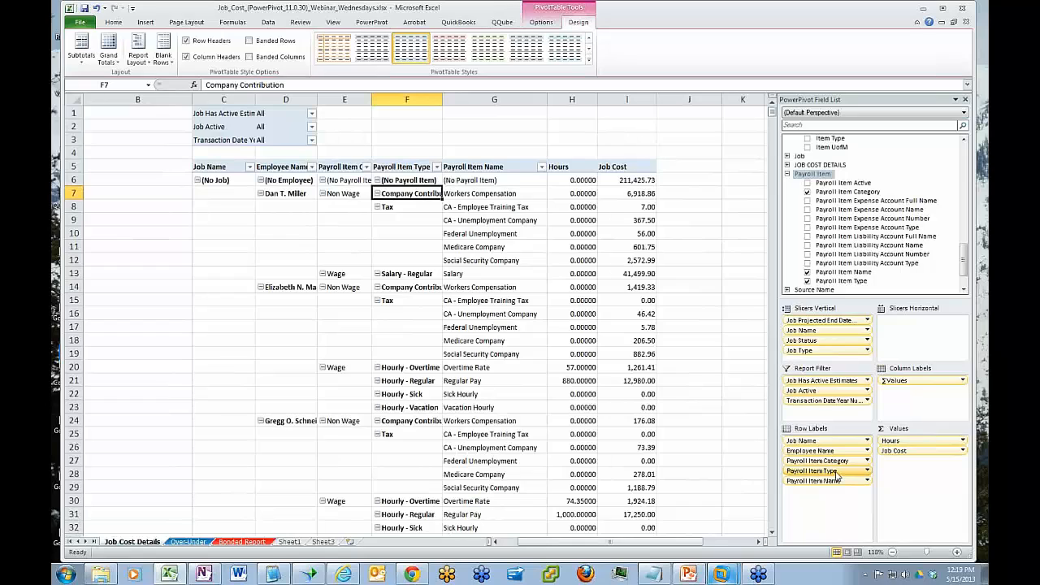
{"action": "left_click_drag", "start_coordinate": [838, 474], "coordinate": [831, 358]}
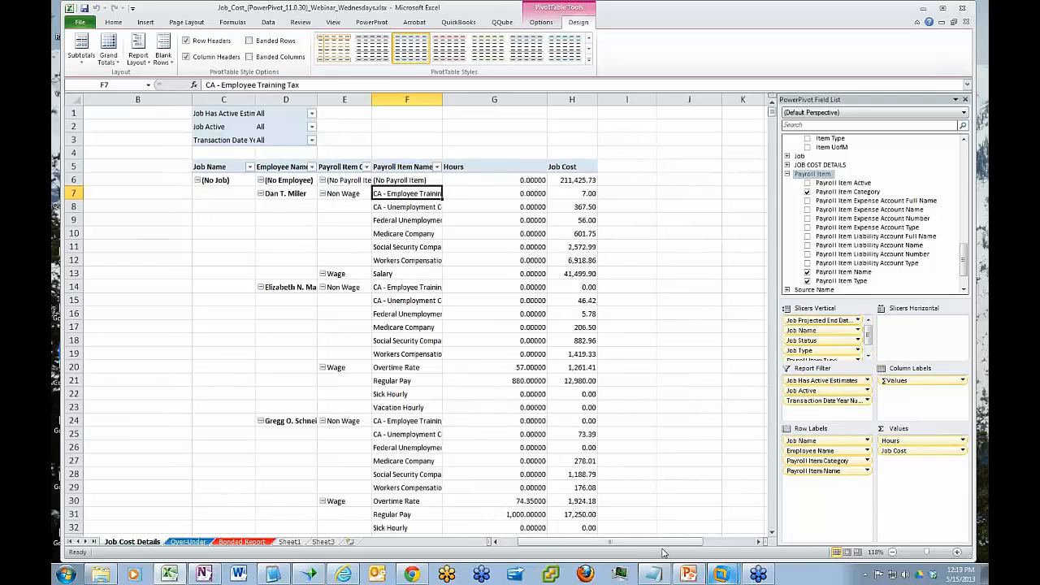
{"action": "left_click_drag", "start_coordinate": [664, 542], "coordinate": [566, 546]}
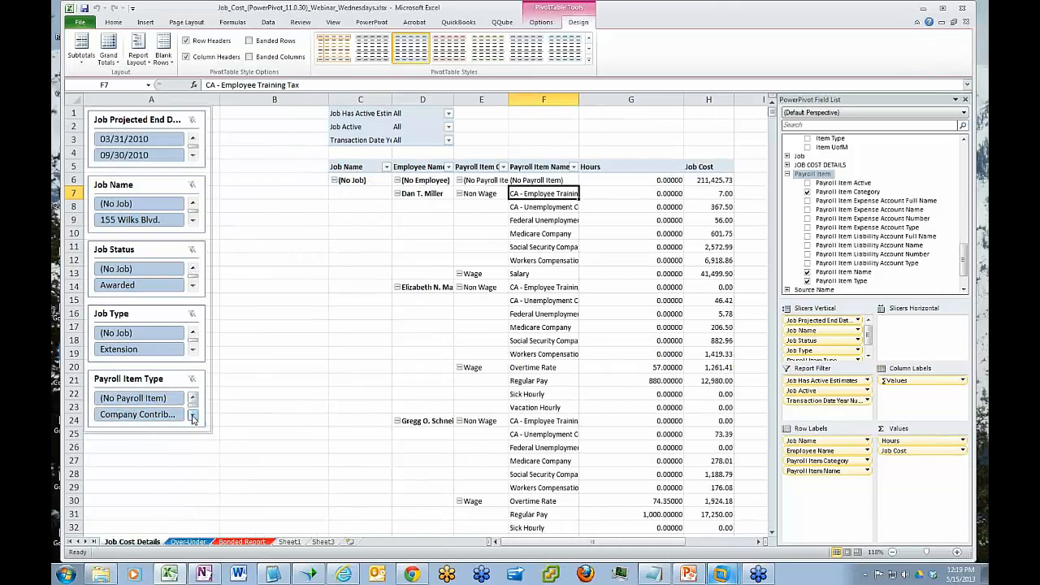
{"action": "scroll", "coordinate": [163, 413], "scroll_direction": "down", "scroll_amount": 1}
{"action": "left_click", "coordinate": [146, 418]}
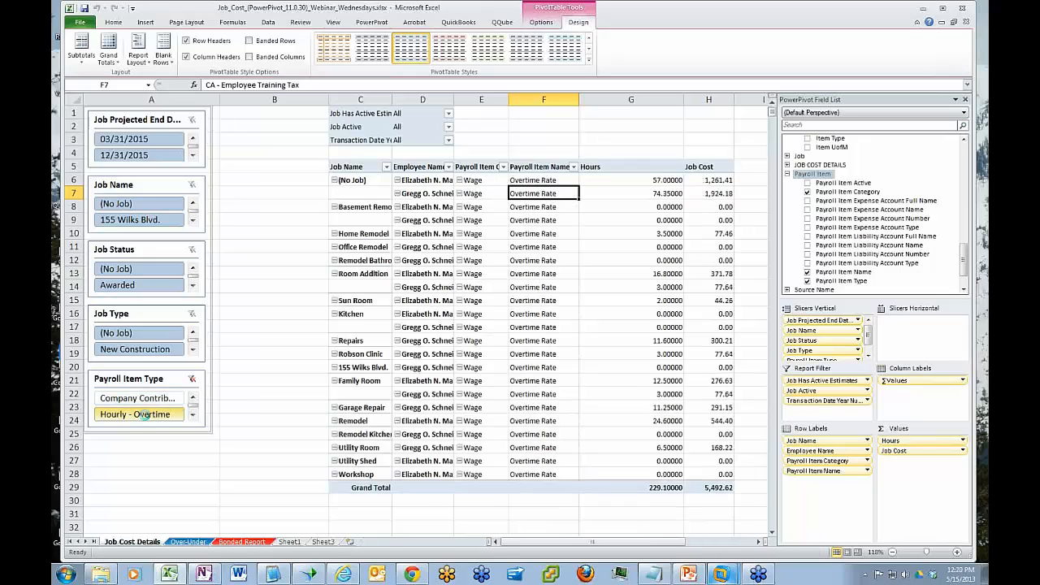
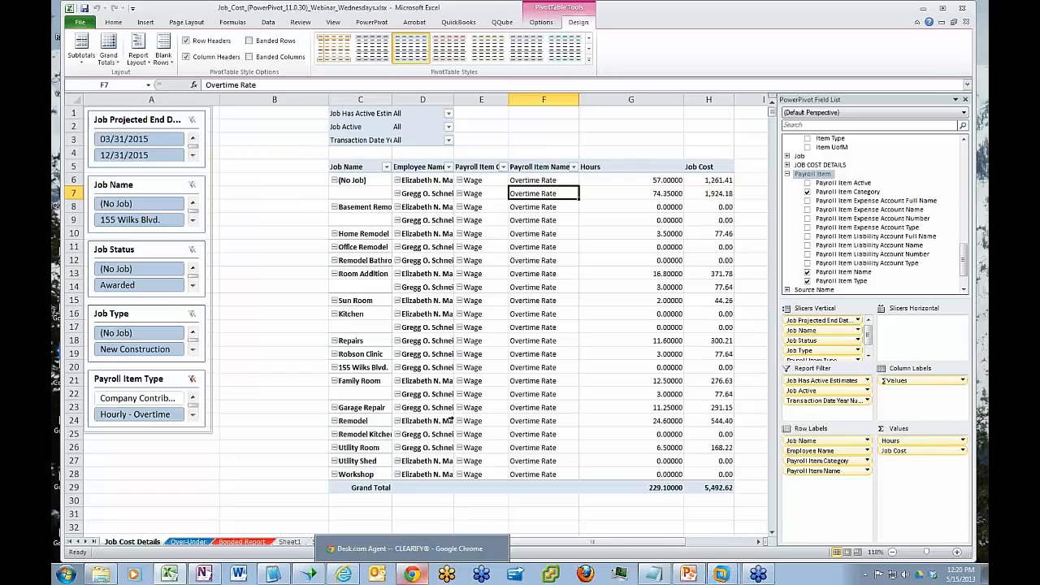
Switch to QuickBooks and close the paycheck, Employee Center, Item List and Customer Center windows.
{"action": "mouse_move", "coordinate": [721, 575]}
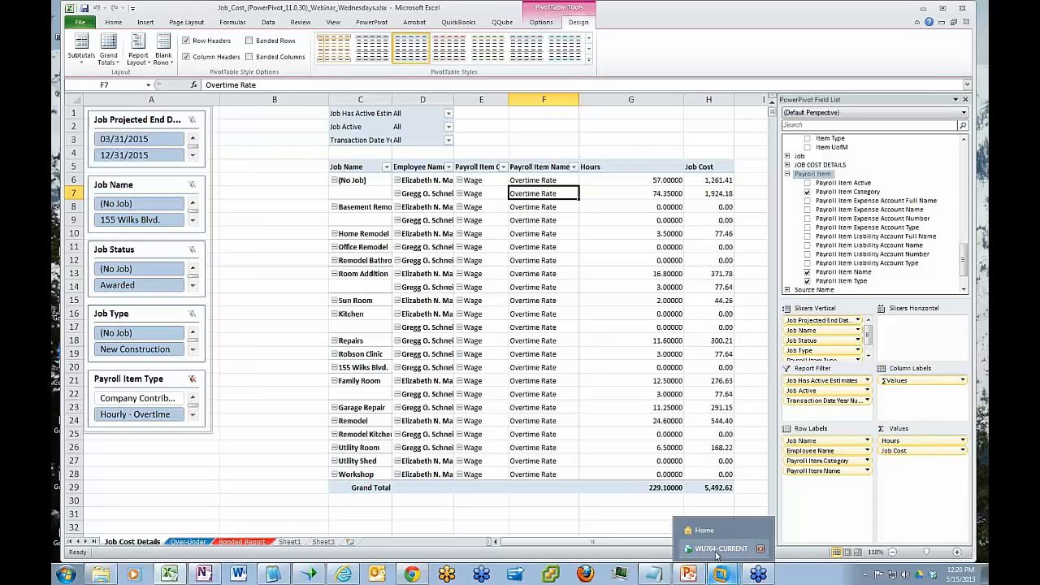
{"action": "left_click", "coordinate": [716, 553]}
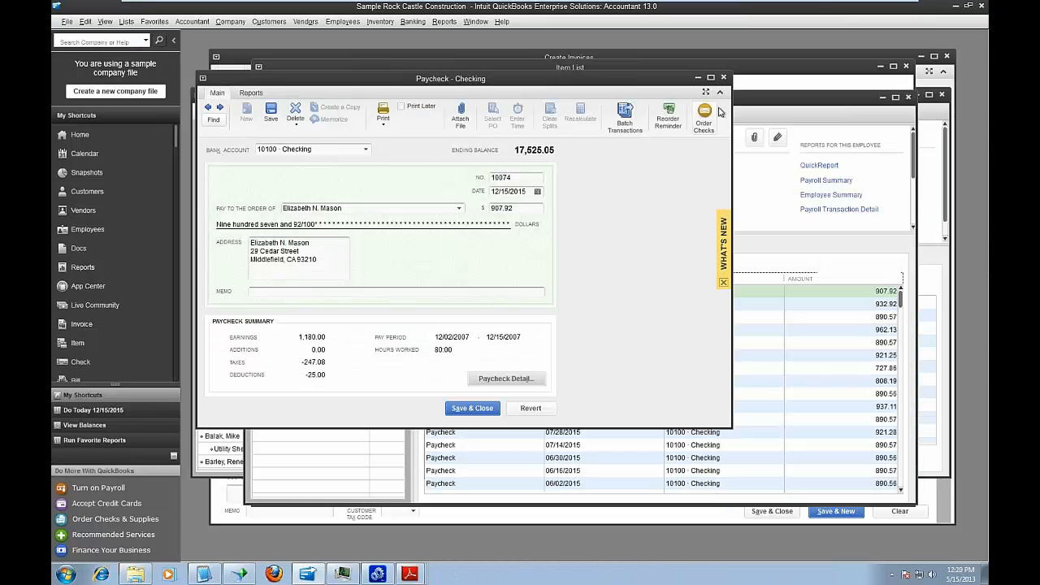
{"action": "left_click", "coordinate": [723, 78]}
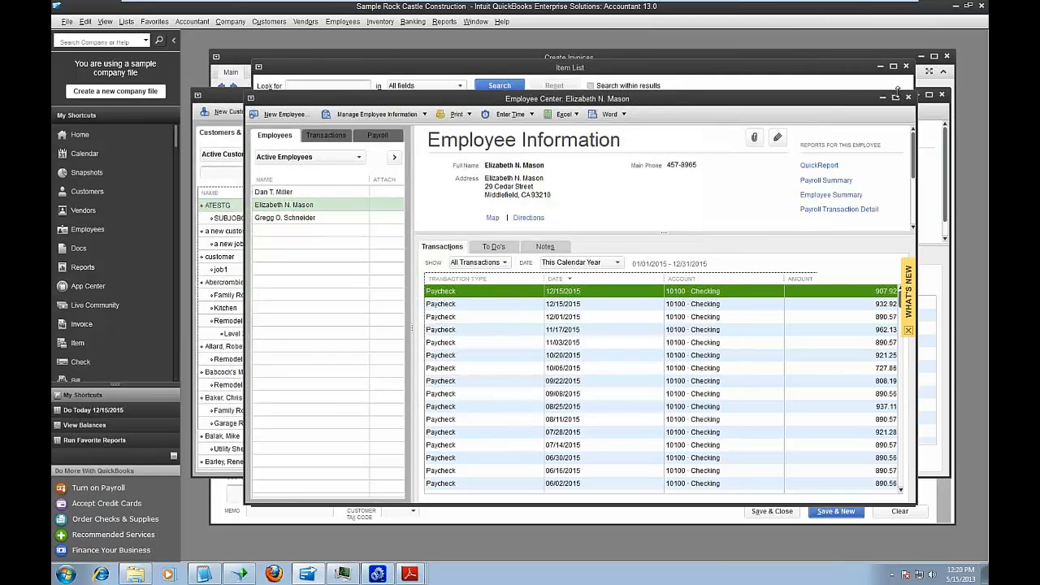
{"action": "left_click", "coordinate": [908, 98]}
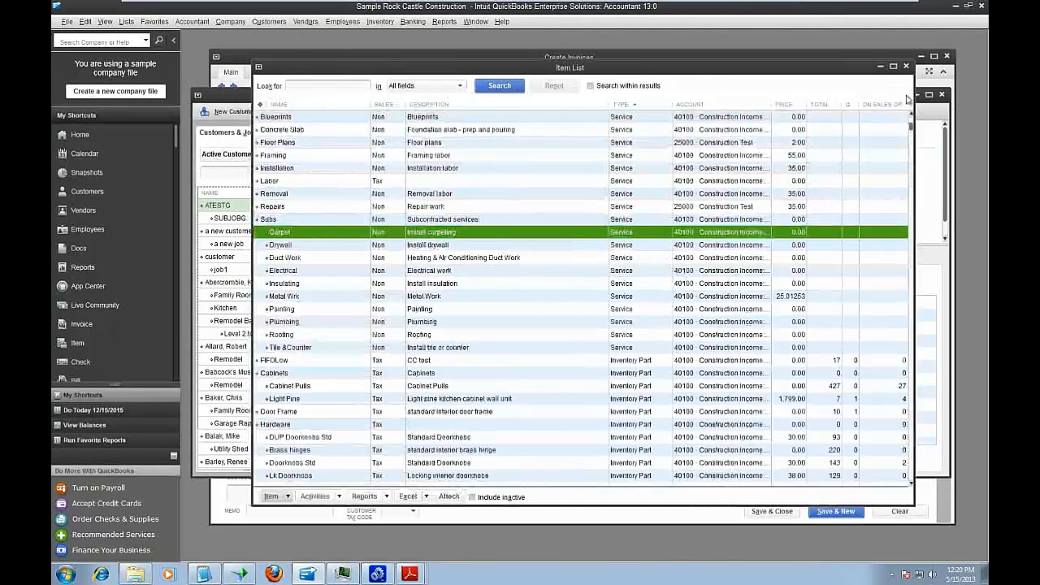
{"action": "left_click", "coordinate": [906, 67]}
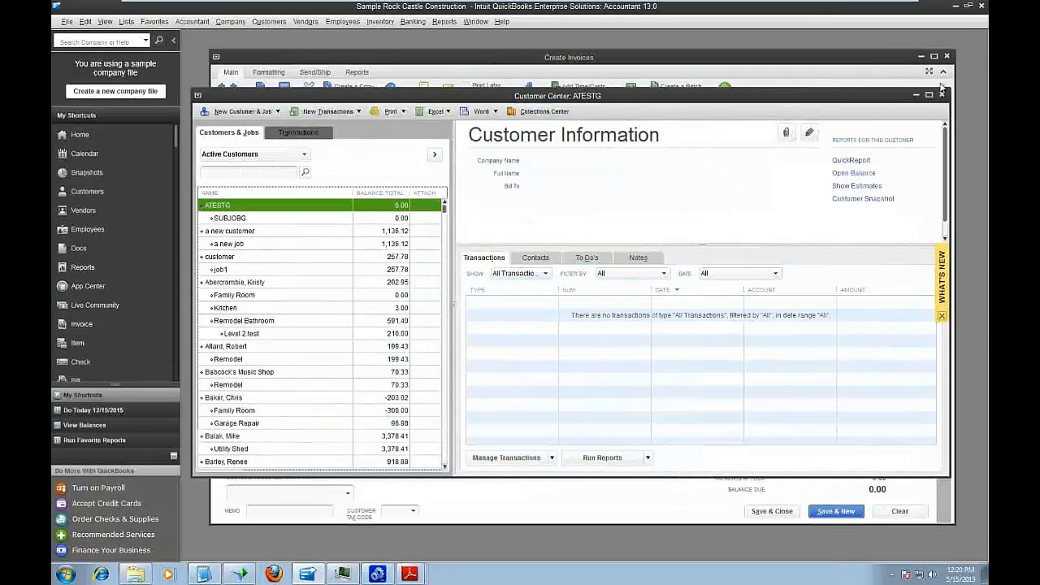
{"action": "left_click", "coordinate": [942, 96]}
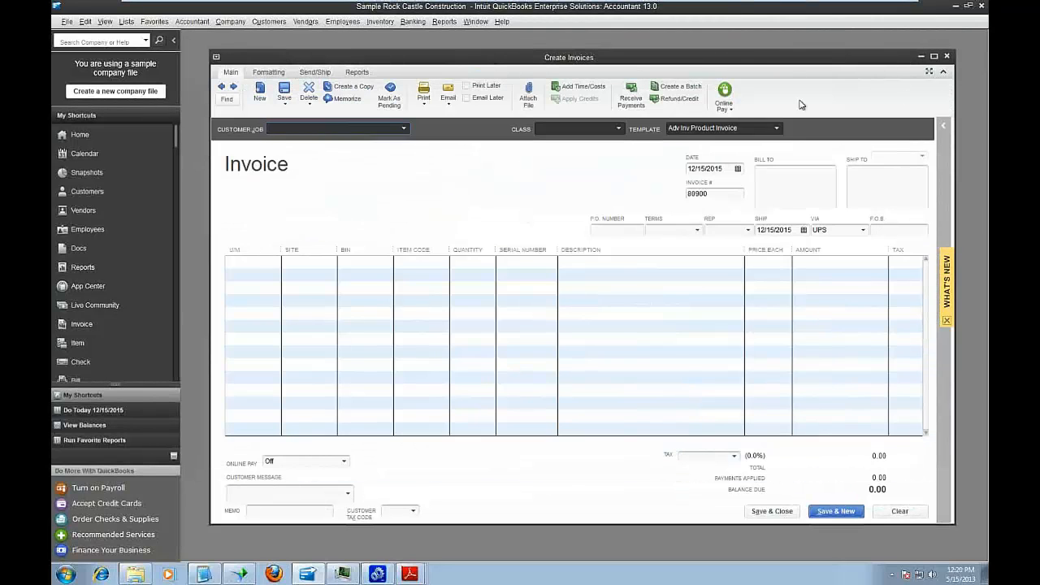
Open single-activity time entry and go back to the previous time record, dated 12/12/2015.
{"action": "left_click", "coordinate": [342, 21]}
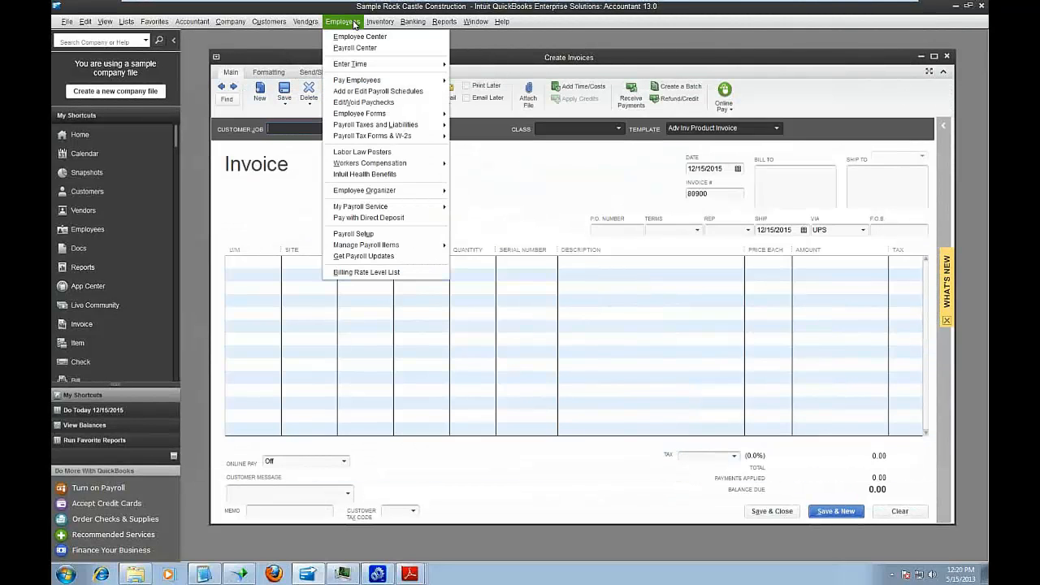
{"action": "mouse_move", "coordinate": [358, 65]}
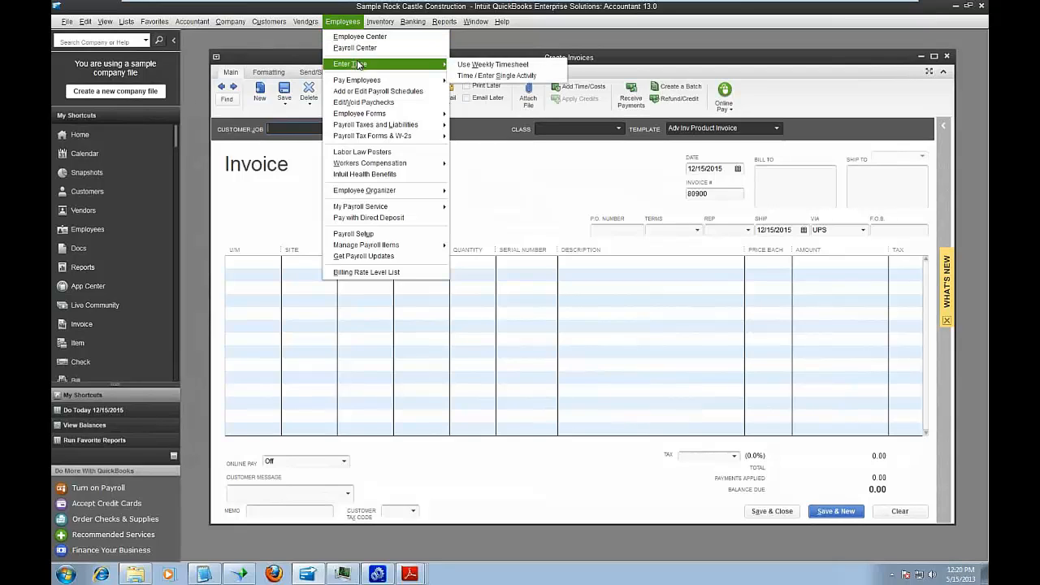
{"action": "left_click", "coordinate": [469, 75]}
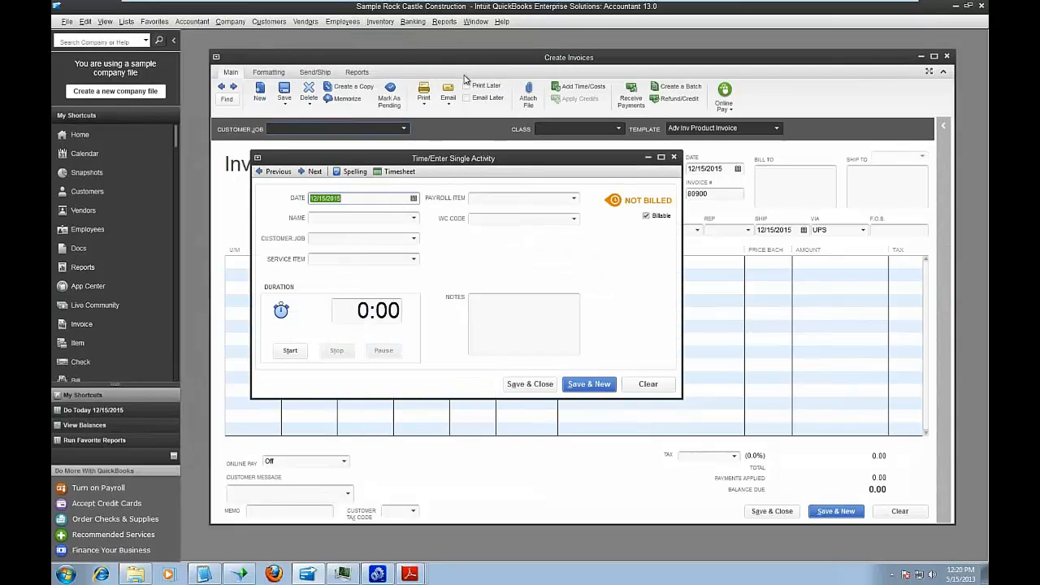
{"action": "left_click", "coordinate": [277, 171]}
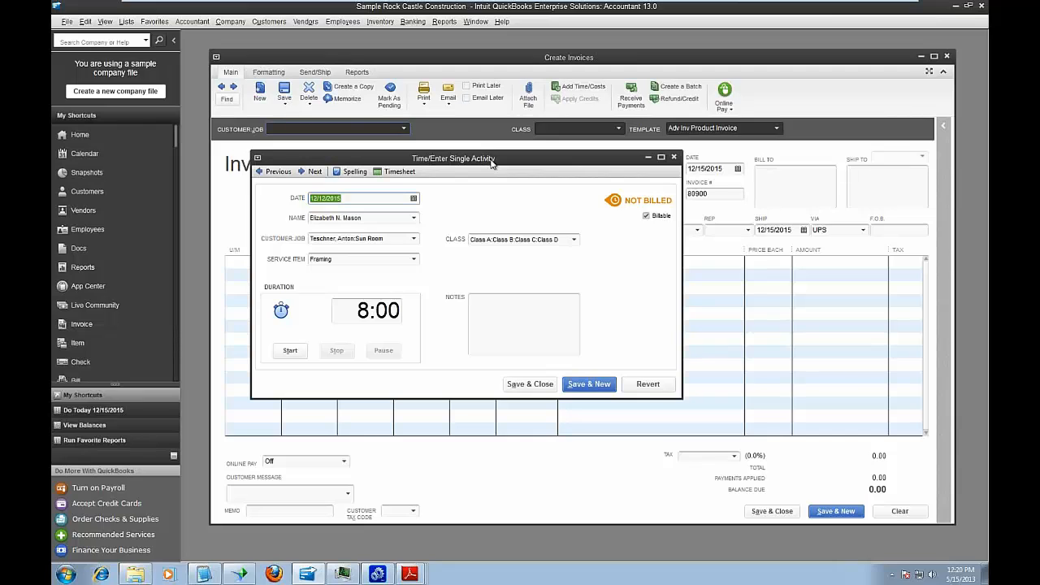
Open an unscheduled payroll run, look over the employees' hours to pay, and close it.
{"action": "left_click", "coordinate": [342, 21]}
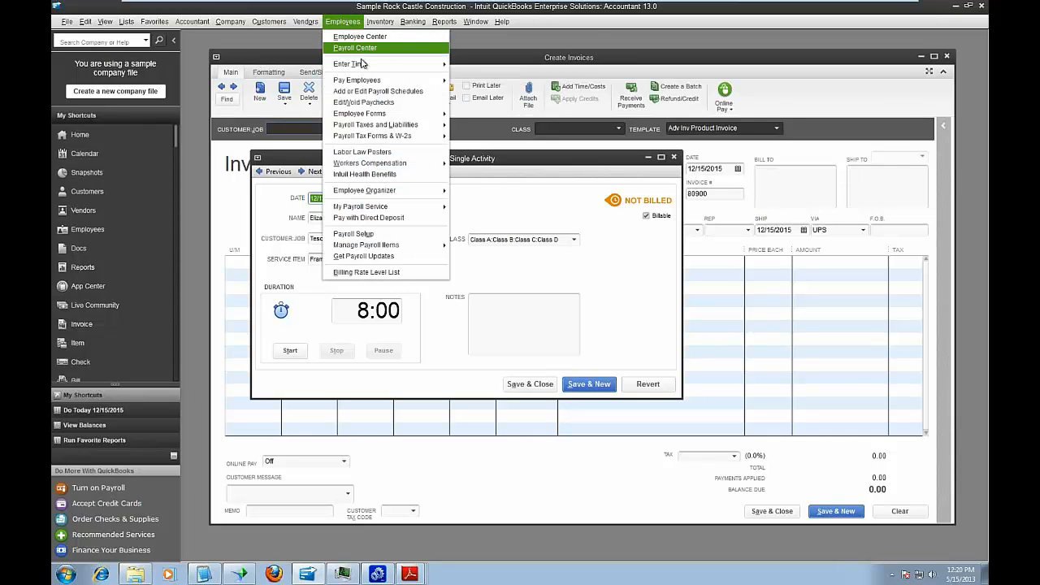
{"action": "mouse_move", "coordinate": [365, 83]}
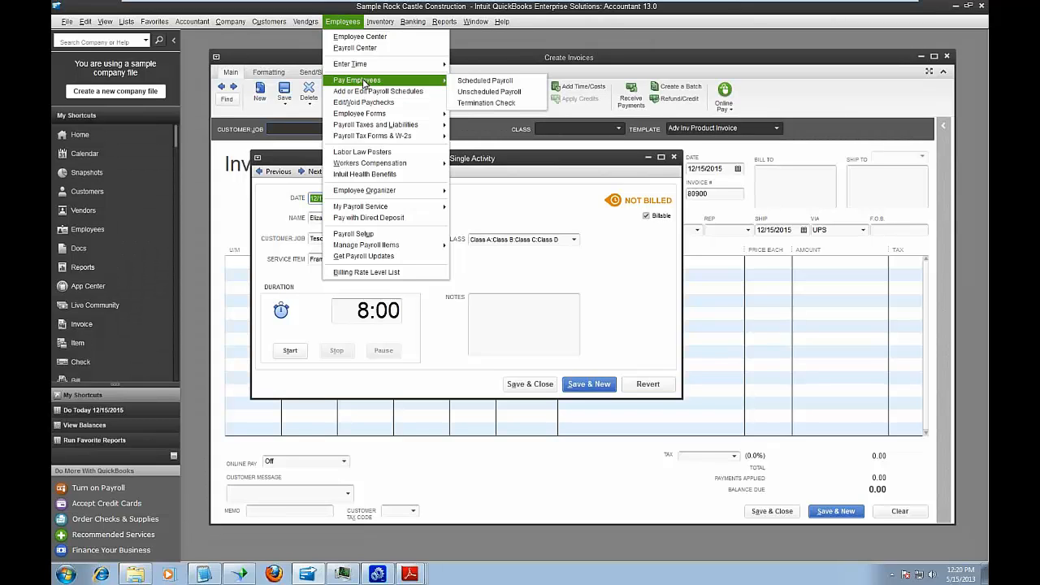
{"action": "left_click", "coordinate": [488, 92]}
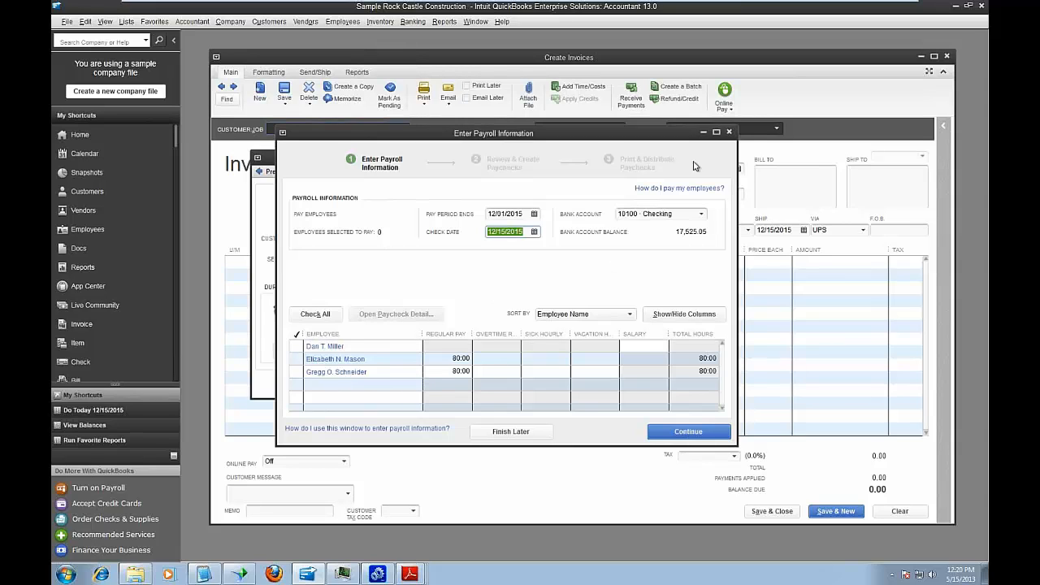
{"action": "left_click", "coordinate": [728, 131]}
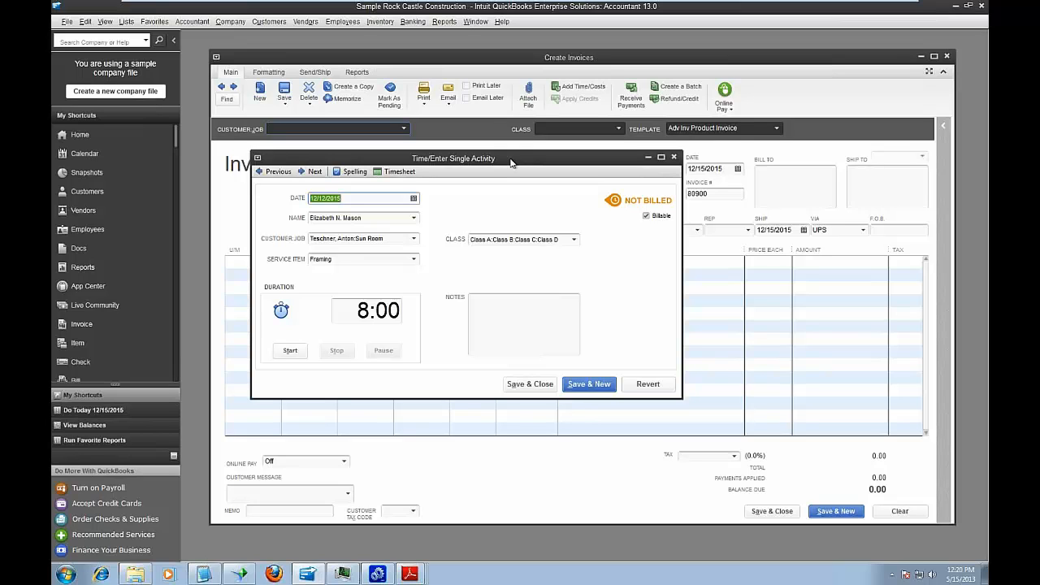
Set the duration of the 12/12/2015 Framing time activity to 9:00.
{"action": "key", "text": "BackSpace"}
{"action": "left_click", "coordinate": [342, 303]}
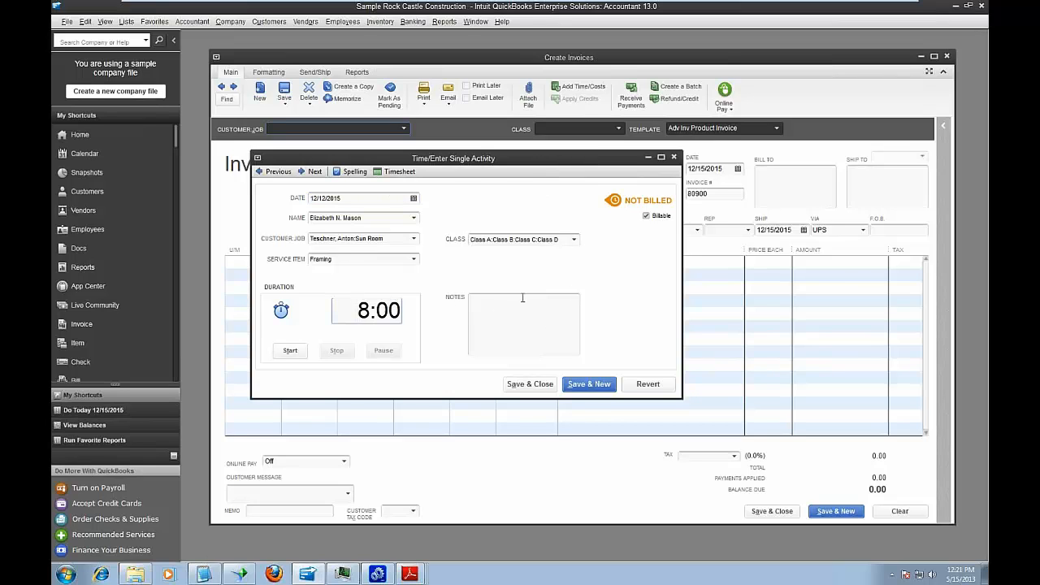
{"action": "key", "text": "Delete"}
{"action": "type", "text": "9"}
{"action": "left_click", "coordinate": [550, 314]}
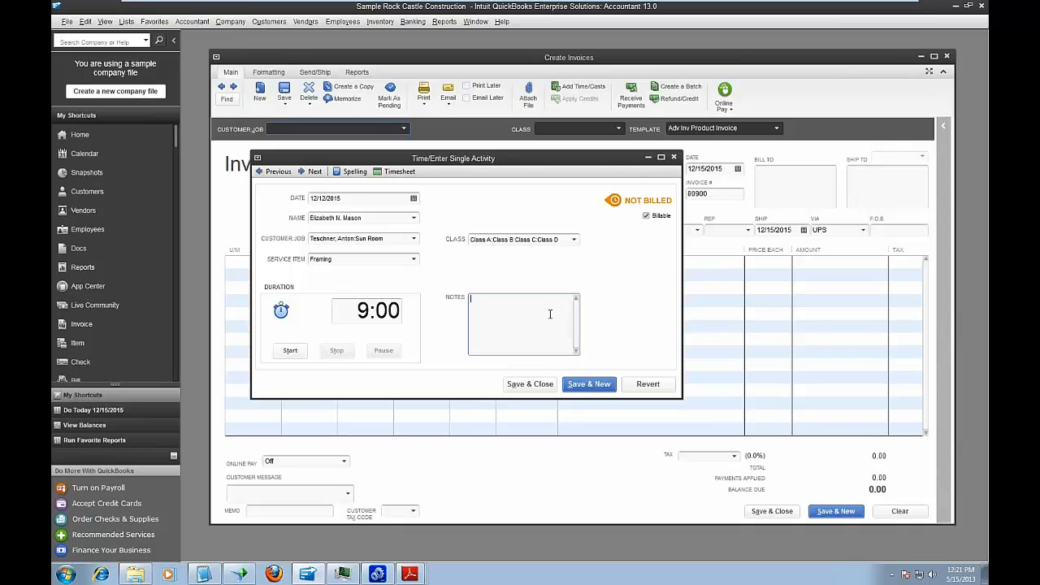
{"action": "left_click", "coordinate": [345, 309]}
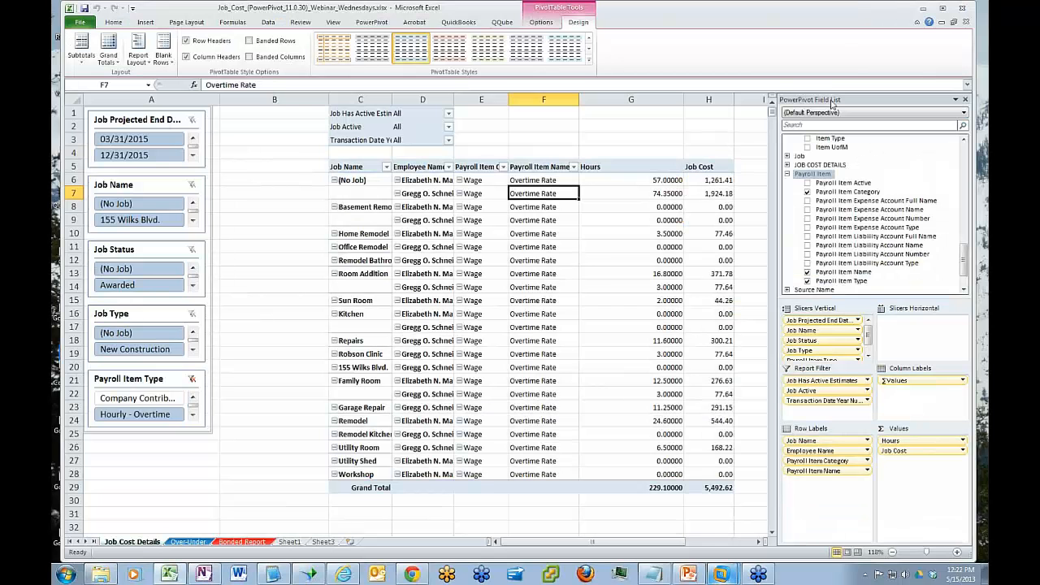
Remove Hours, Job Cost, Payroll Item Name and Payroll Item Category from the job cost PivotTable.
{"action": "left_click", "coordinate": [875, 7]}
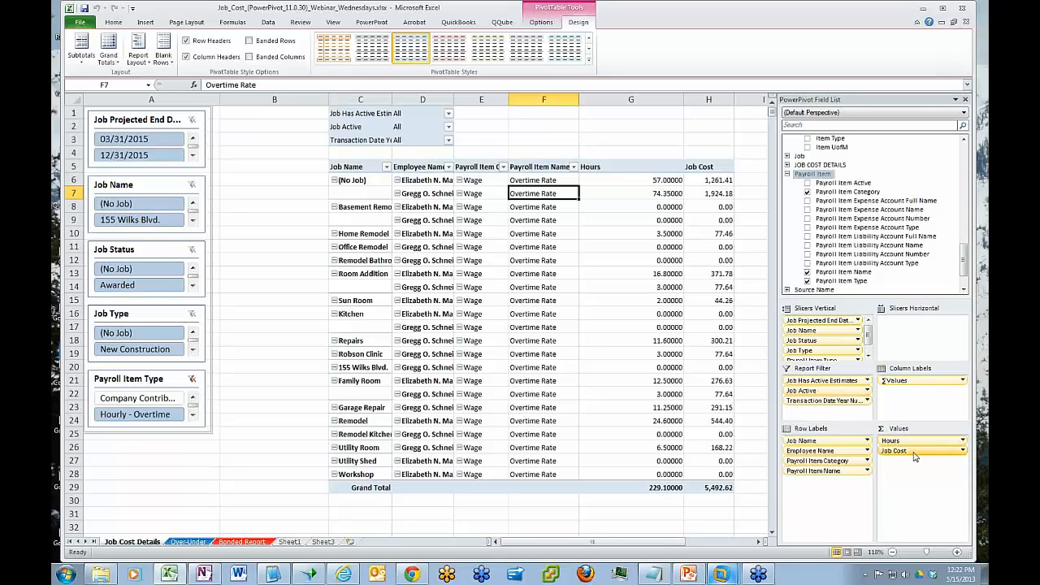
{"action": "left_click_drag", "start_coordinate": [913, 453], "coordinate": [903, 264]}
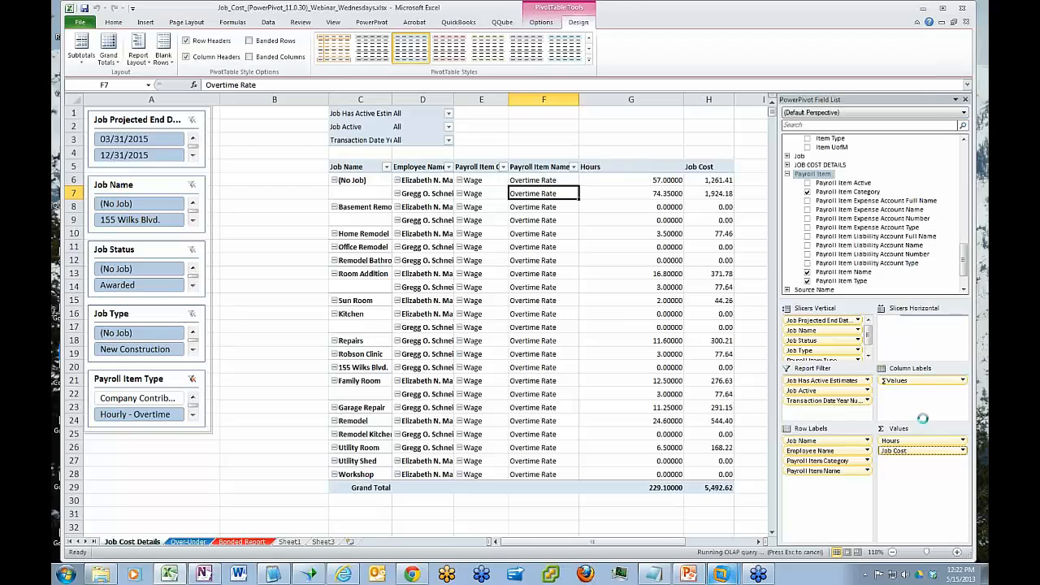
{"action": "left_click_drag", "start_coordinate": [909, 441], "coordinate": [871, 150]}
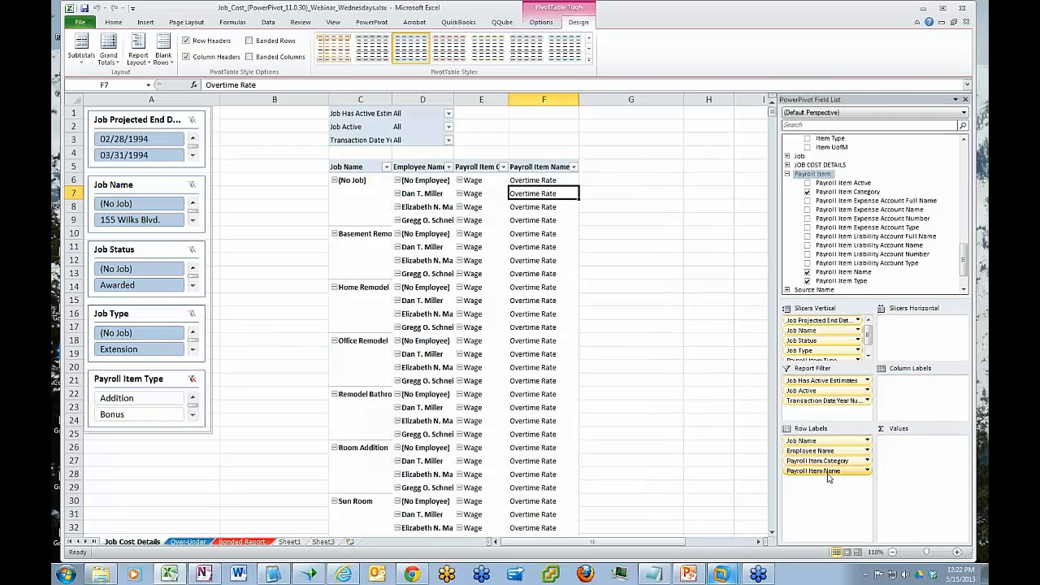
{"action": "left_click_drag", "start_coordinate": [825, 472], "coordinate": [874, 177]}
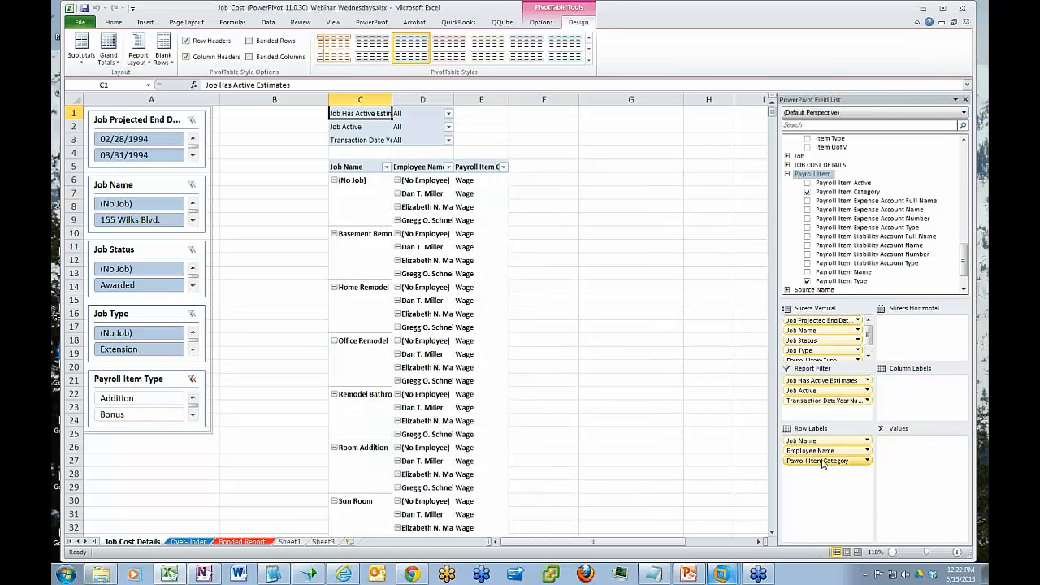
{"action": "left_click_drag", "start_coordinate": [823, 464], "coordinate": [953, 265]}
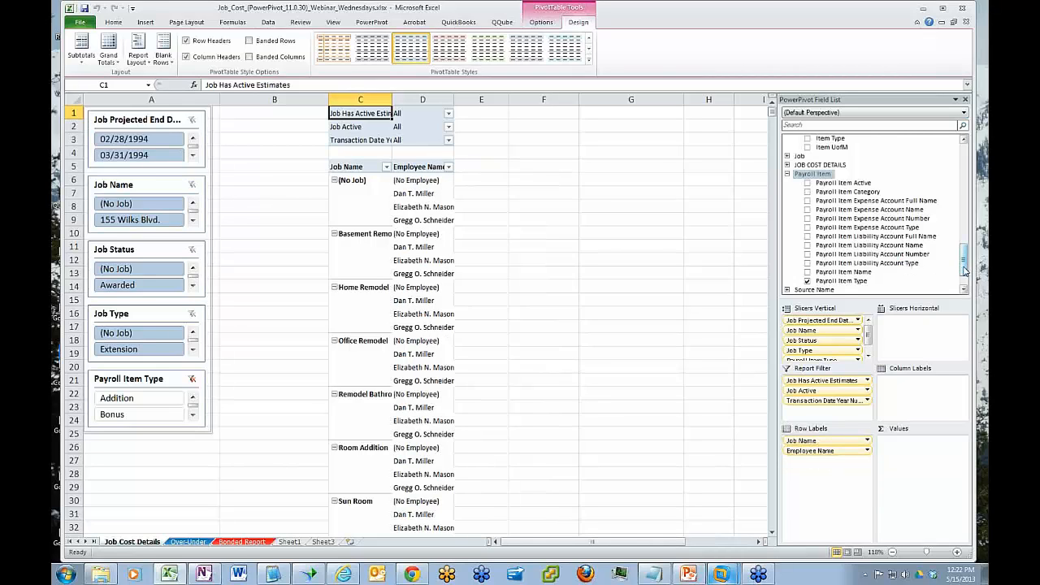
Add Job Document Type from the JOB COST DETAILS table to the PivotTable as a report filter.
{"action": "mouse_move", "coordinate": [964, 271]}
{"action": "left_mouse_down"}
{"action": "mouse_move", "coordinate": [957, 168]}
{"action": "mouse_move", "coordinate": [952, 257]}
{"action": "left_mouse_up"}
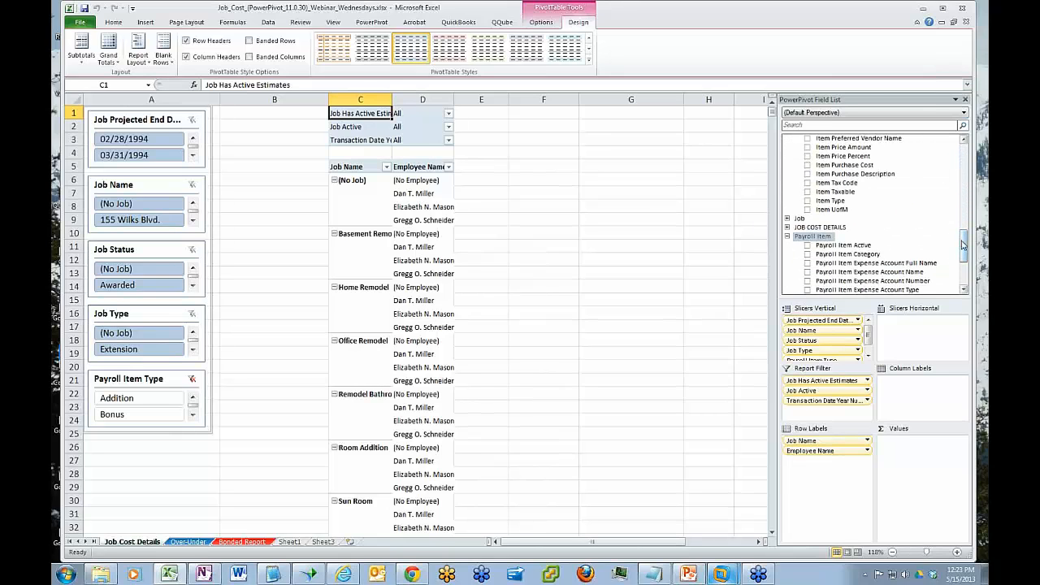
{"action": "scroll", "coordinate": [962, 260], "scroll_direction": "down", "scroll_amount": 3}
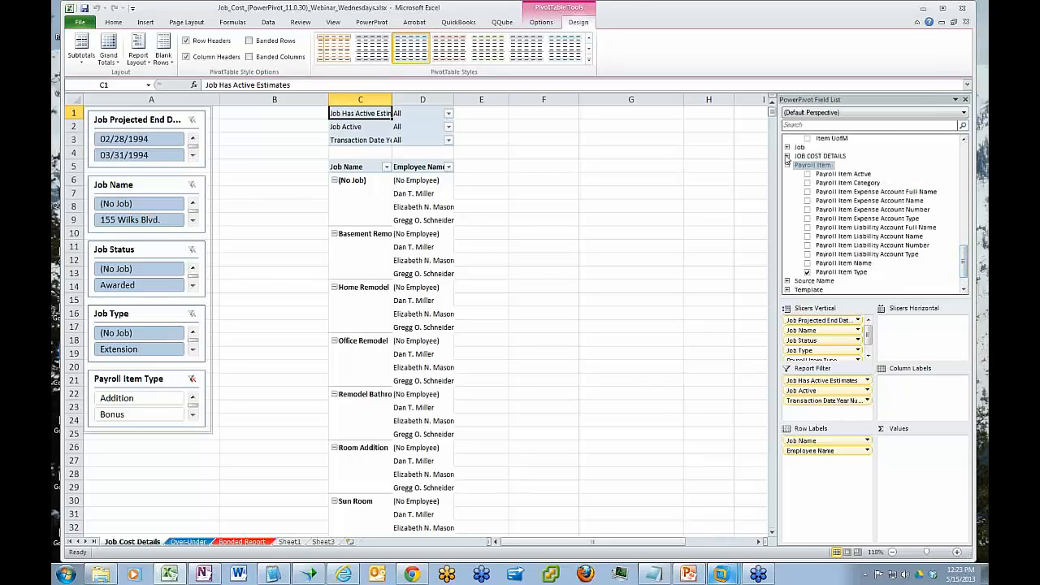
{"action": "left_click", "coordinate": [787, 156]}
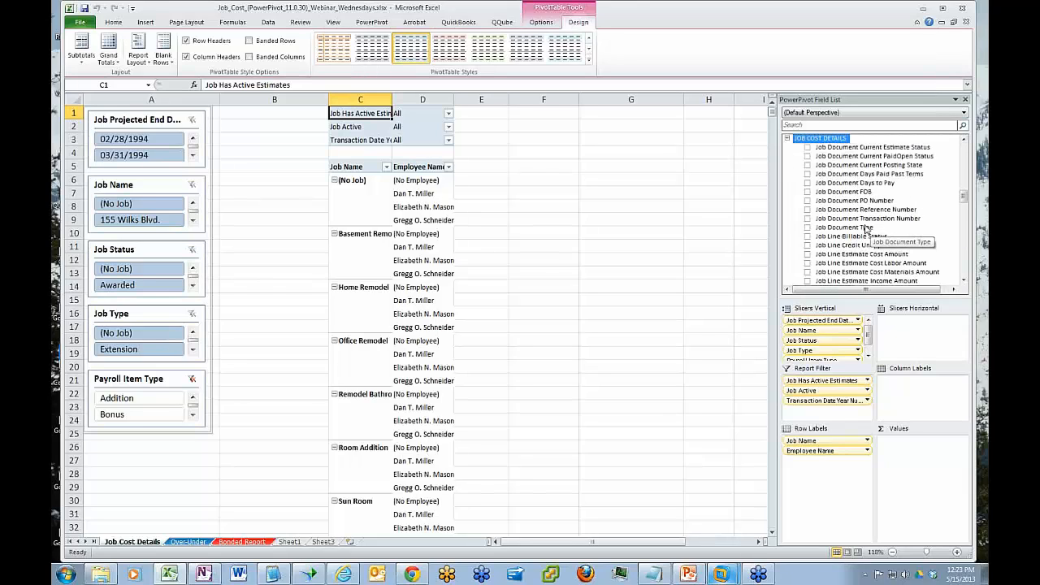
{"action": "left_click_drag", "start_coordinate": [858, 282], "coordinate": [848, 415]}
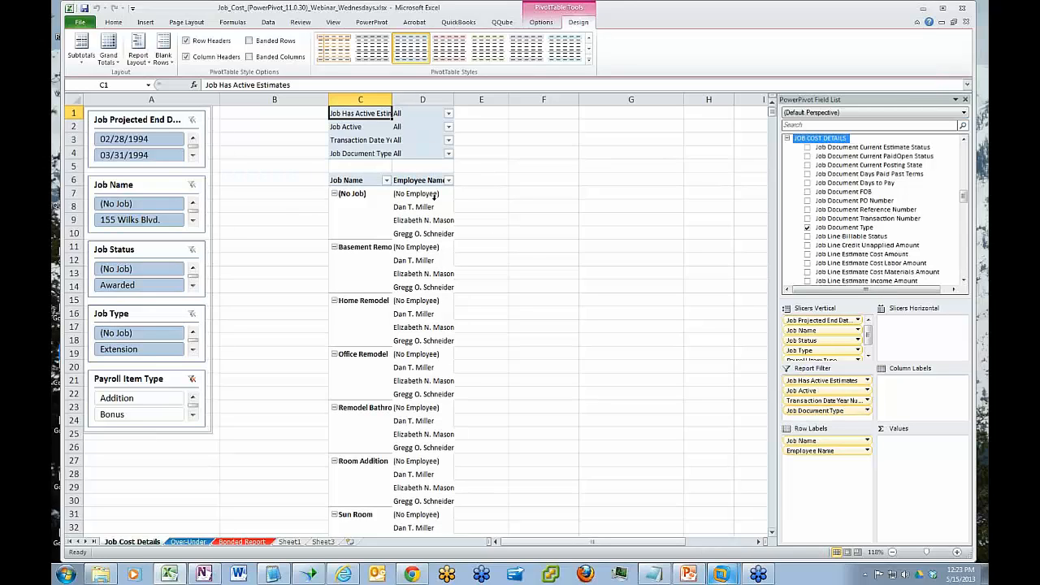
Filter Job Document Type to show only Time Tracking.
{"action": "left_click", "coordinate": [460, 153]}
{"action": "left_click", "coordinate": [449, 154]}
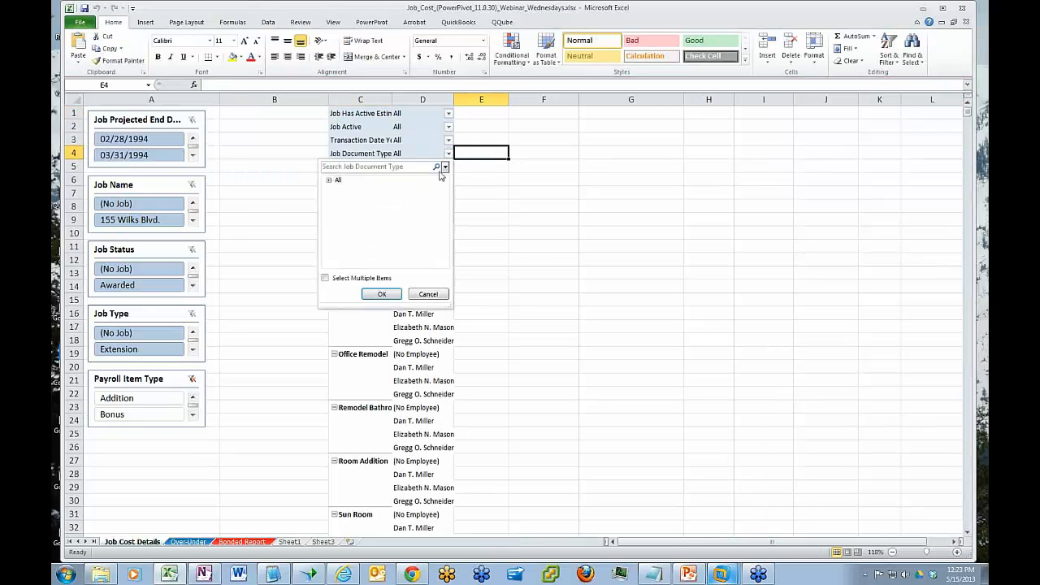
{"action": "left_click", "coordinate": [328, 180]}
{"action": "left_click", "coordinate": [325, 278]}
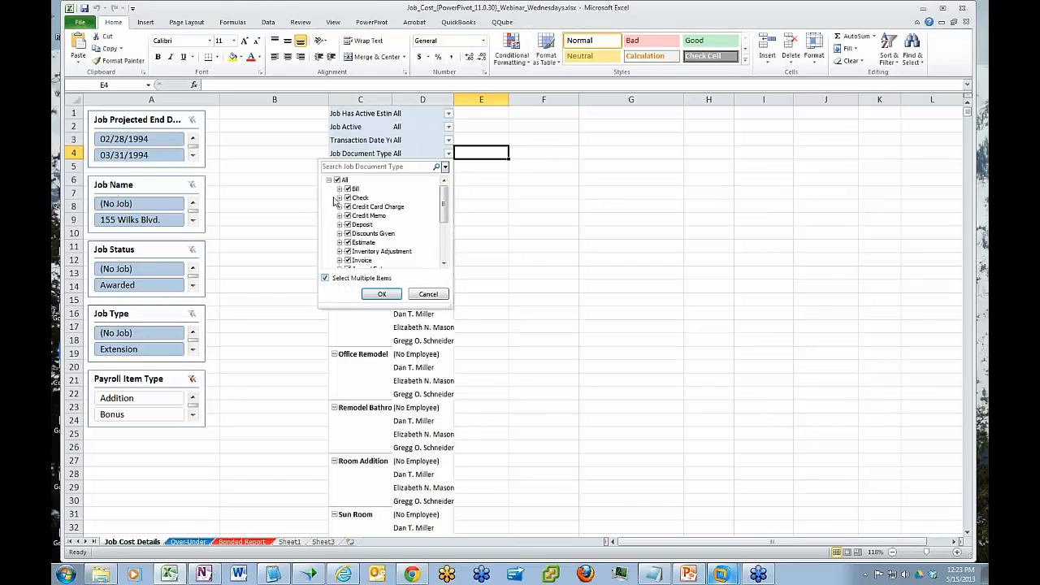
{"action": "left_click", "coordinate": [338, 179]}
{"action": "left_click_drag", "start_coordinate": [447, 209], "coordinate": [446, 237]}
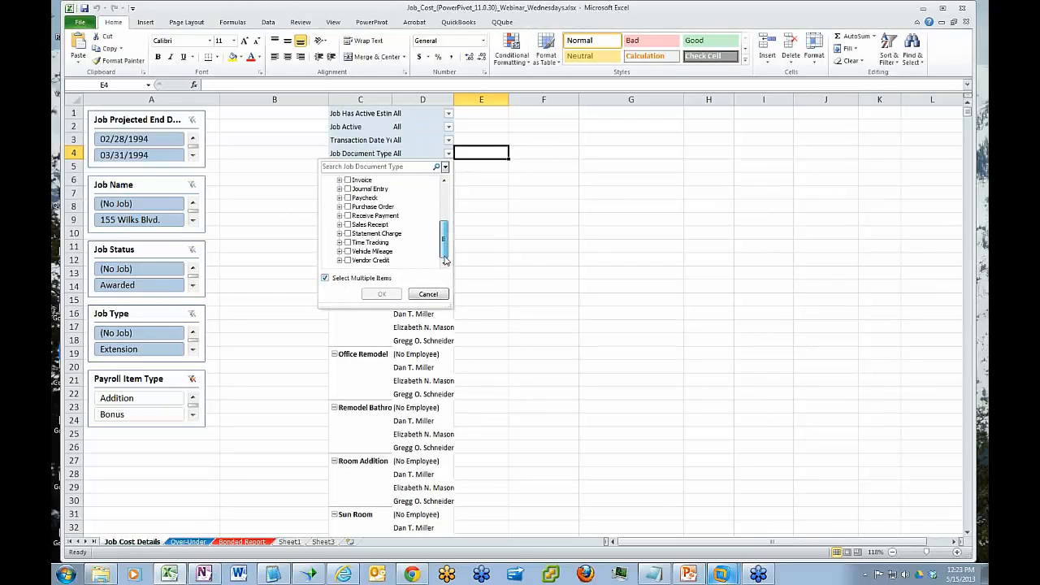
{"action": "left_click", "coordinate": [370, 243]}
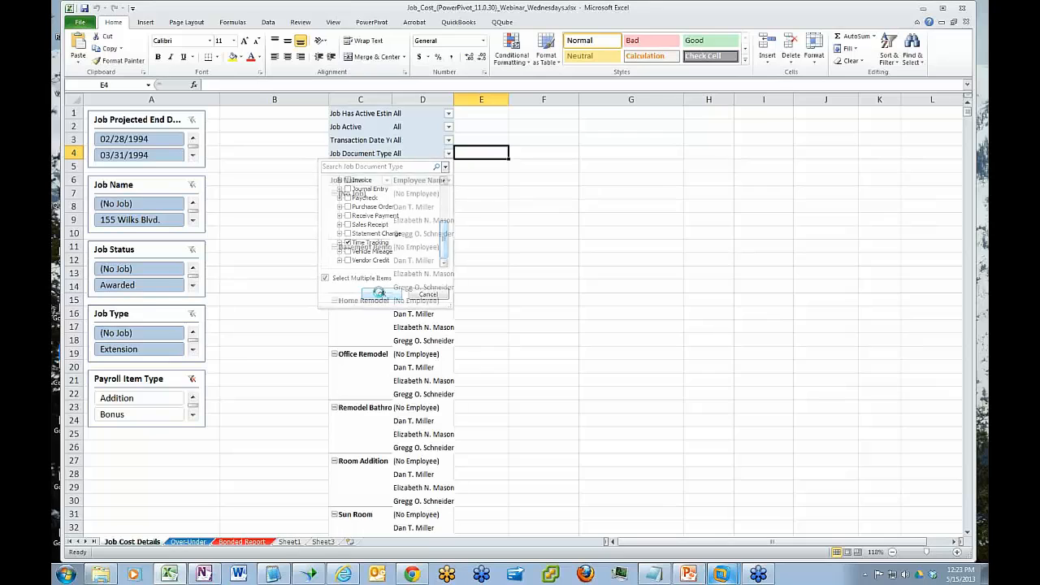
{"action": "left_click", "coordinate": [381, 293]}
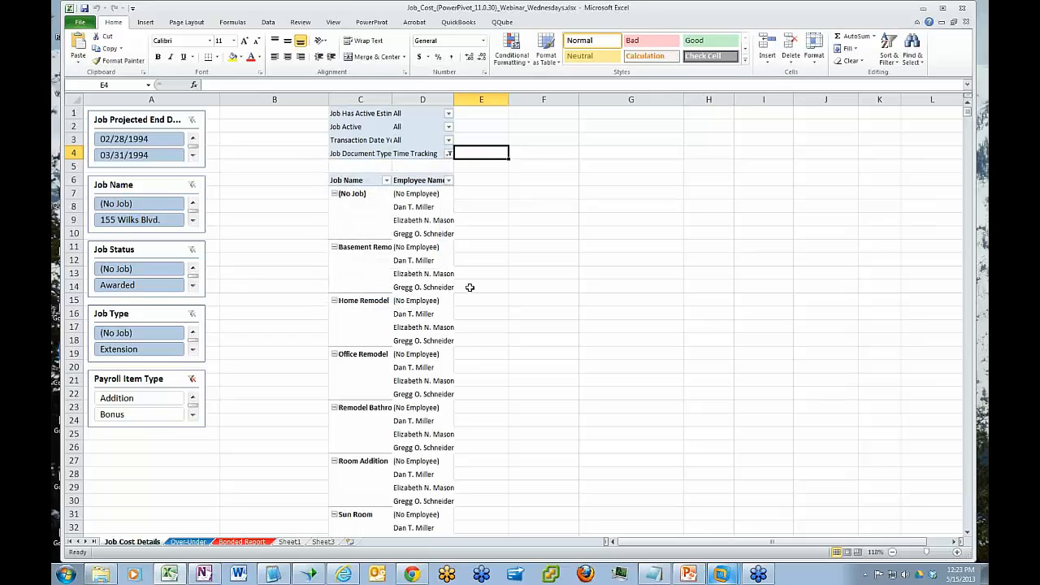
Add Job Line Time Tracking Quantity to the PivotTable's values.
{"action": "left_click", "coordinate": [398, 207]}
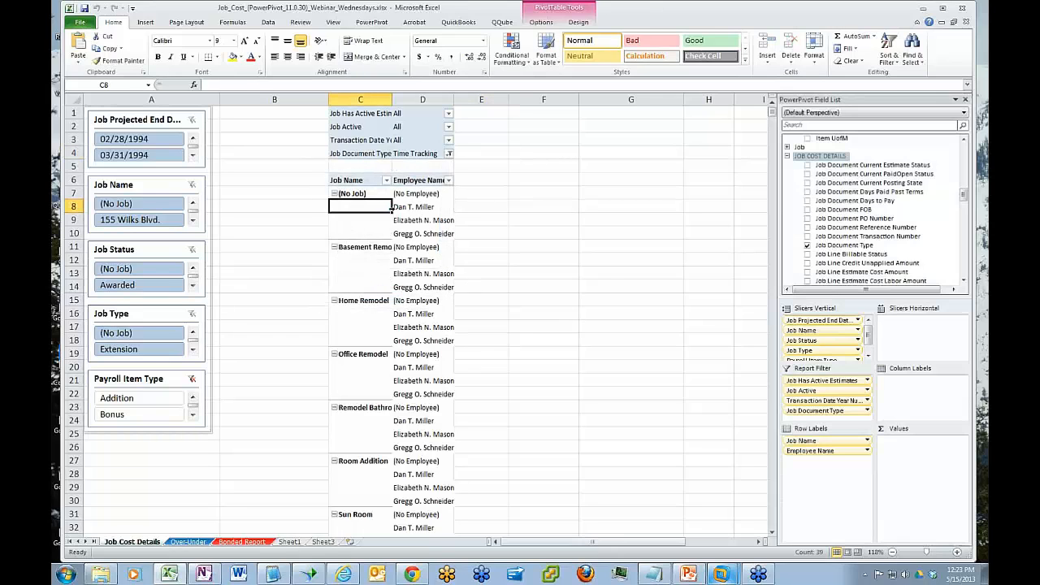
{"action": "left_click", "coordinate": [417, 208]}
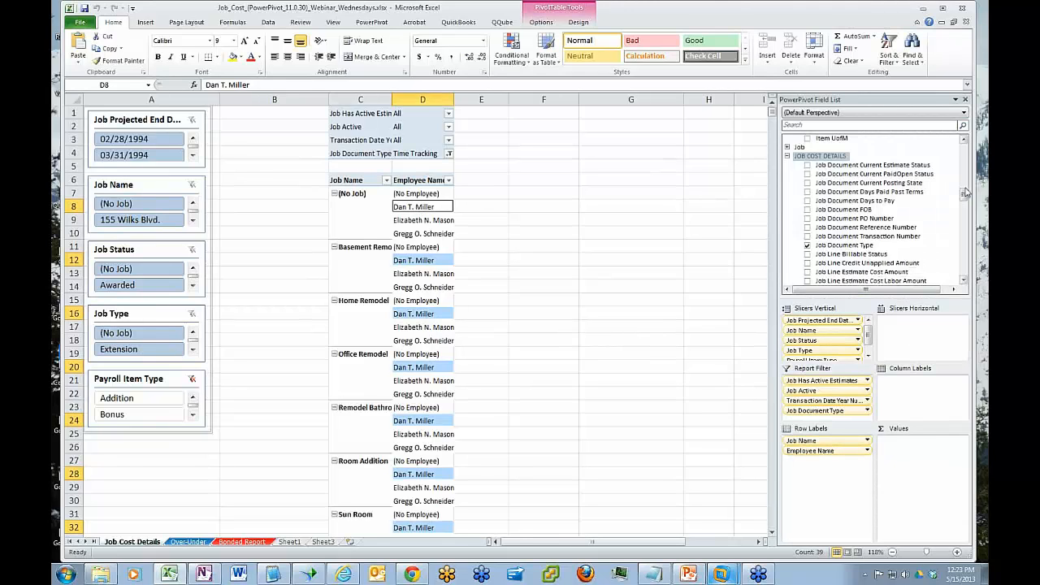
{"action": "left_click_drag", "start_coordinate": [964, 195], "coordinate": [967, 234]}
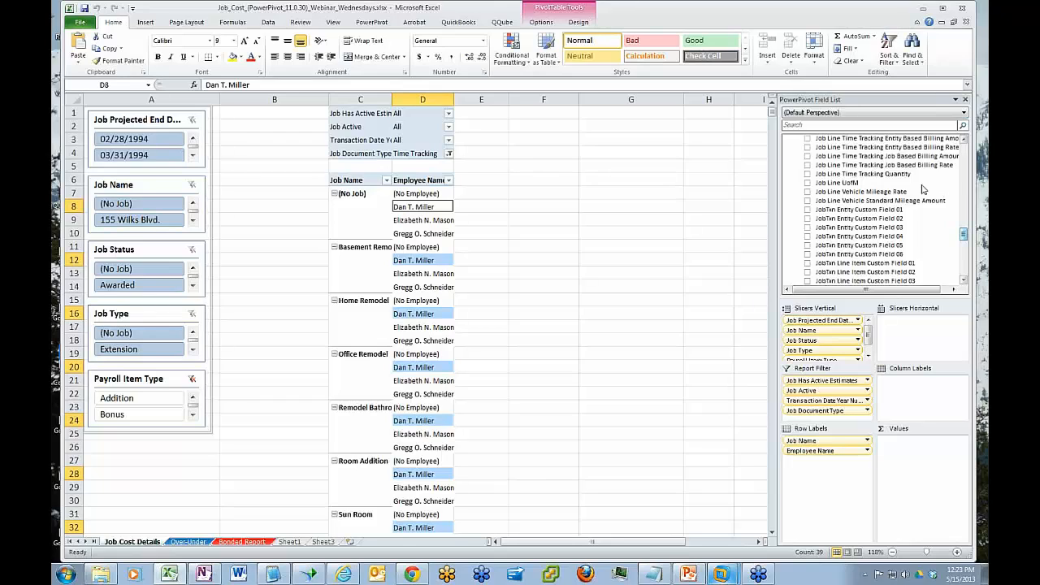
{"action": "left_click_drag", "start_coordinate": [891, 173], "coordinate": [918, 459]}
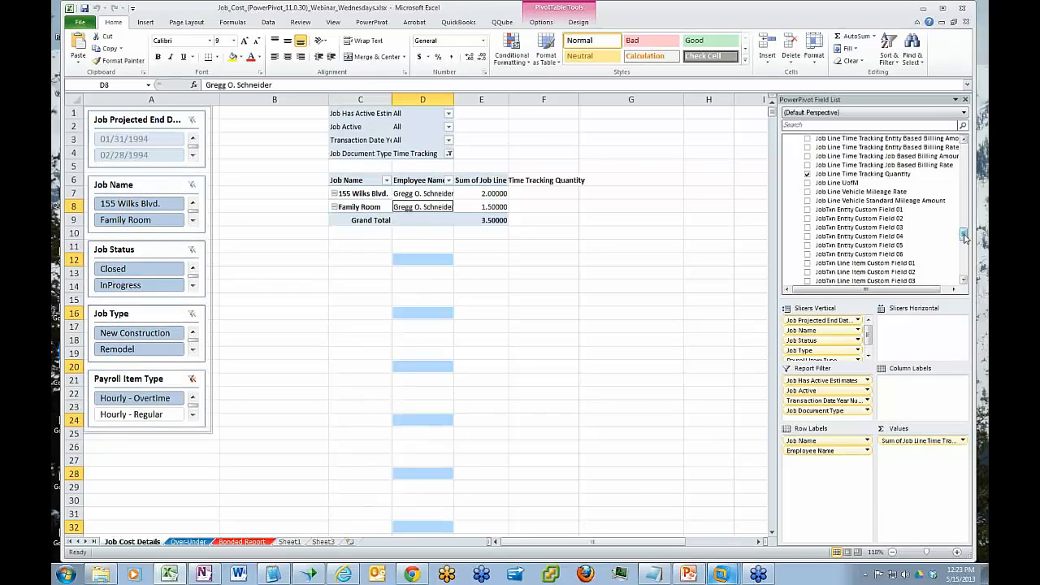
Clear the Payroll Item Type slicer's filter so every payroll item type is included.
{"action": "left_click", "coordinate": [192, 381]}
{"action": "left_click", "coordinate": [565, 289]}
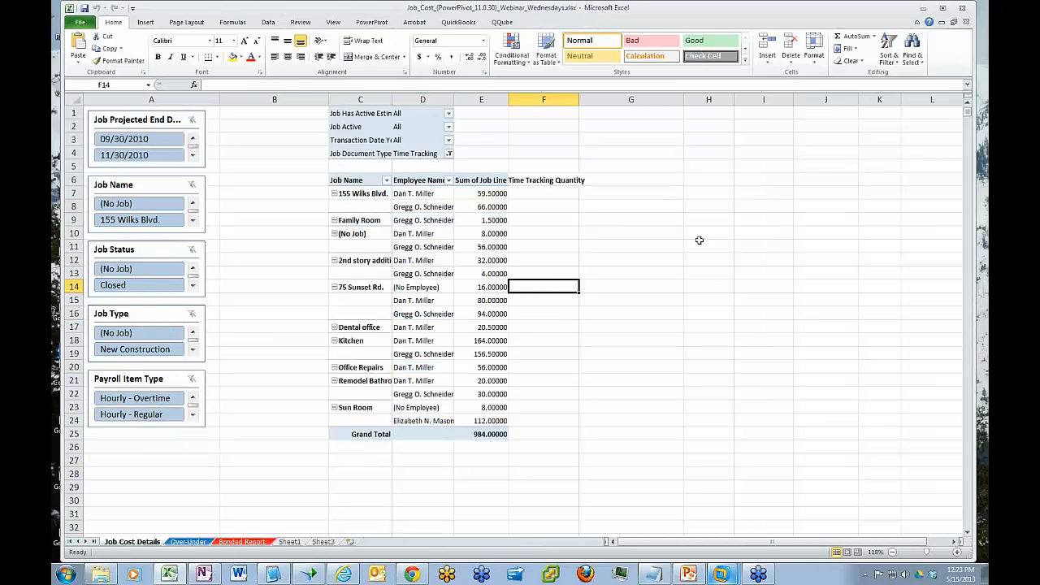
{"action": "left_click", "coordinate": [499, 245]}
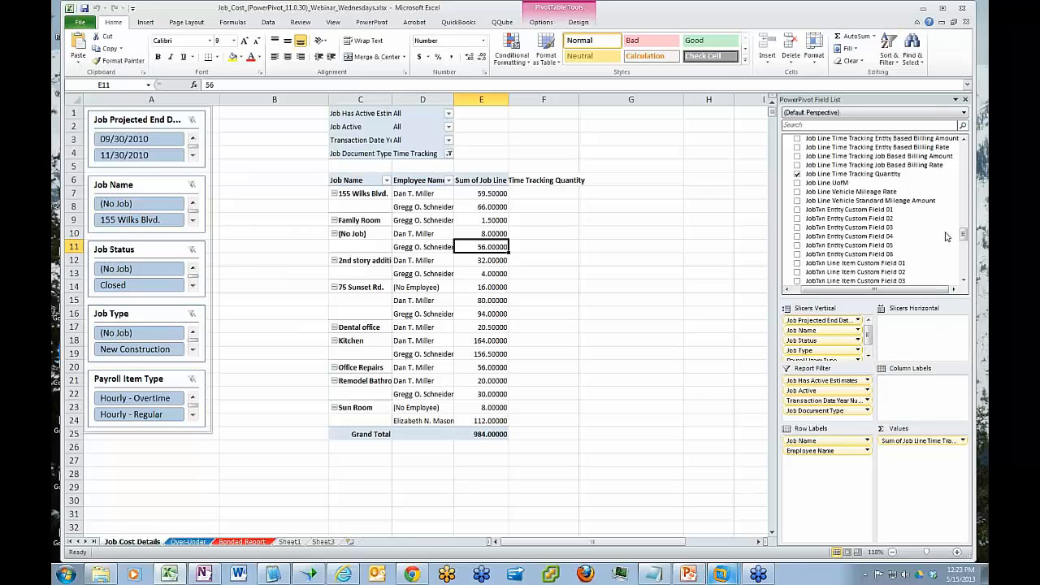
Add the Job Line Time Tracking Entity Based Billing Amount and Job Based Billing Amount fields to the values.
{"action": "scroll", "coordinate": [963, 236], "scroll_direction": "up", "scroll_amount": 2}
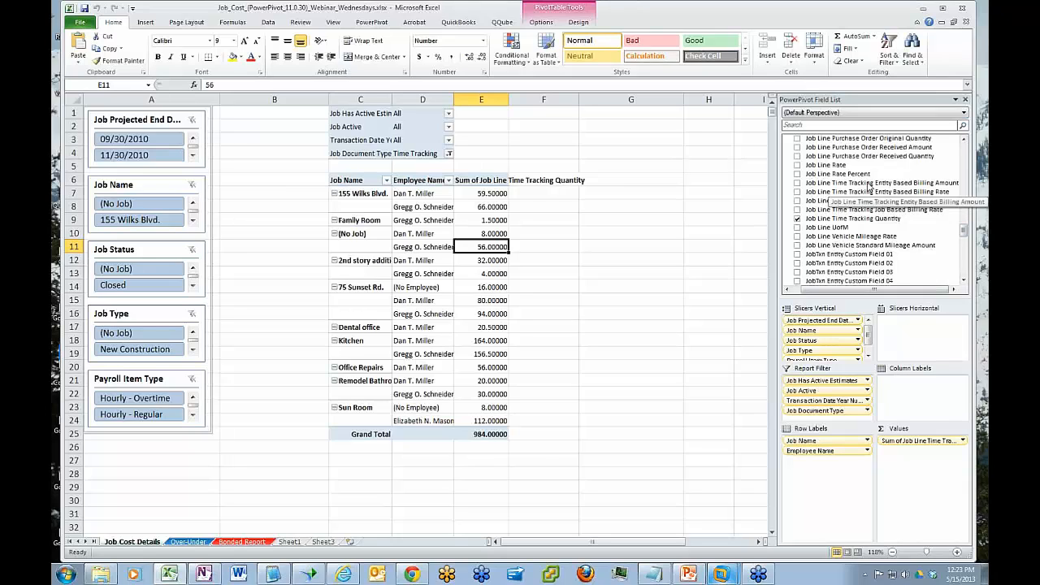
{"action": "mouse_move", "coordinate": [871, 187]}
{"action": "left_mouse_down"}
{"action": "mouse_move", "coordinate": [895, 228]}
{"action": "mouse_move", "coordinate": [940, 475]}
{"action": "left_mouse_up"}
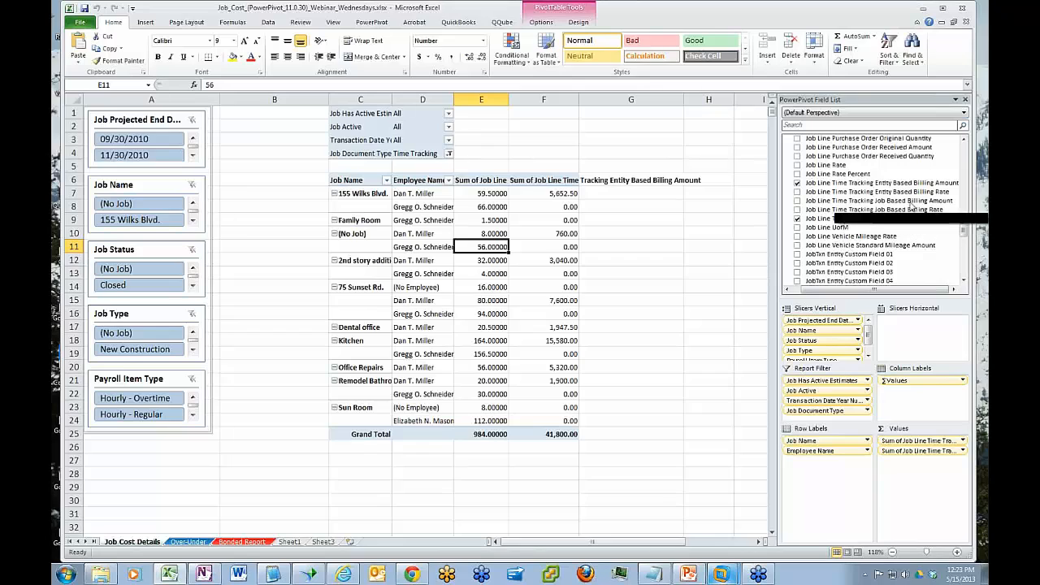
{"action": "left_click_drag", "start_coordinate": [903, 203], "coordinate": [907, 476]}
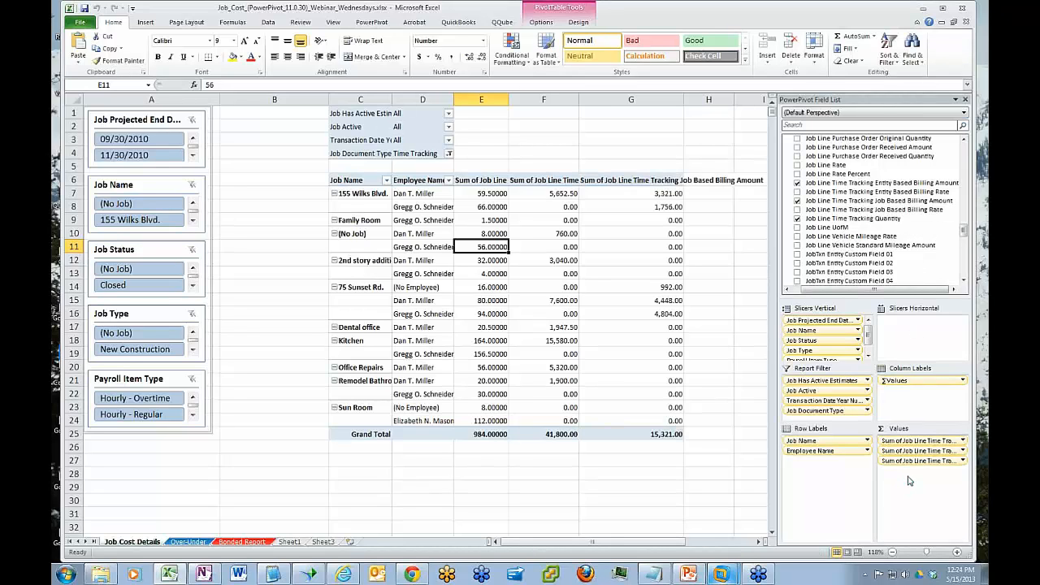
{"action": "left_click", "coordinate": [637, 193]}
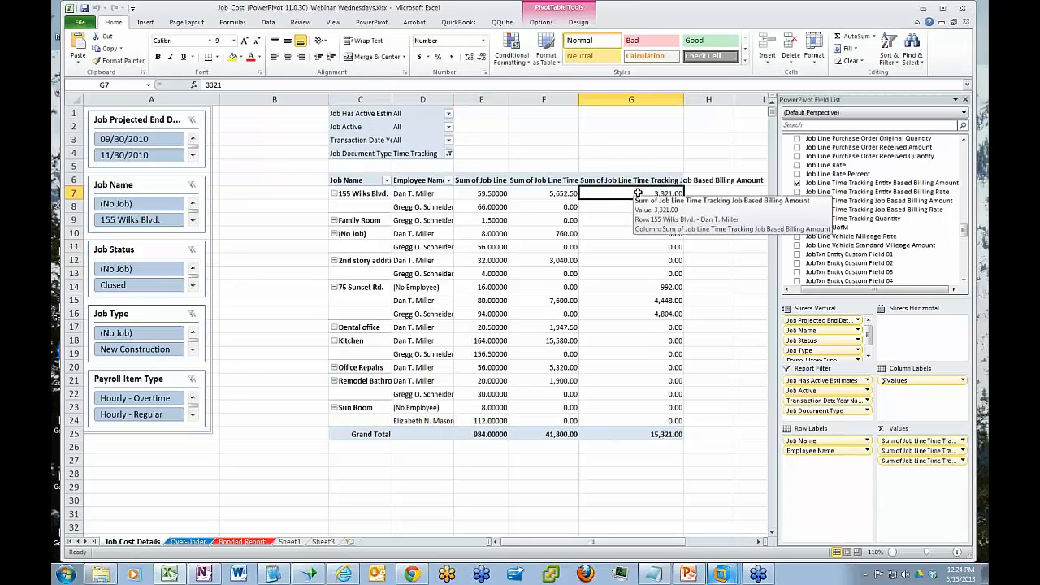
{"action": "left_click", "coordinate": [422, 194]}
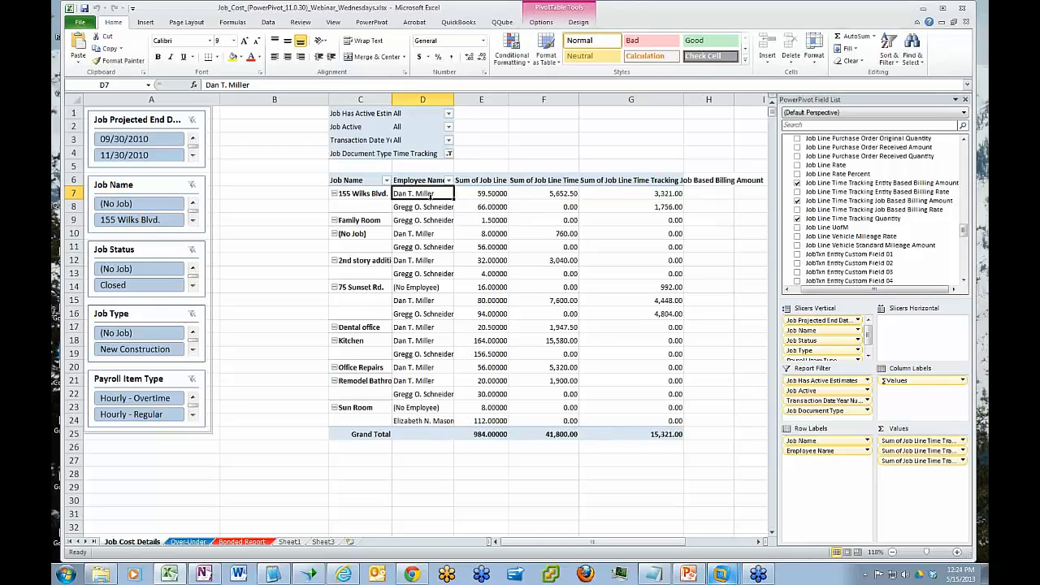
{"action": "left_click", "coordinate": [551, 193]}
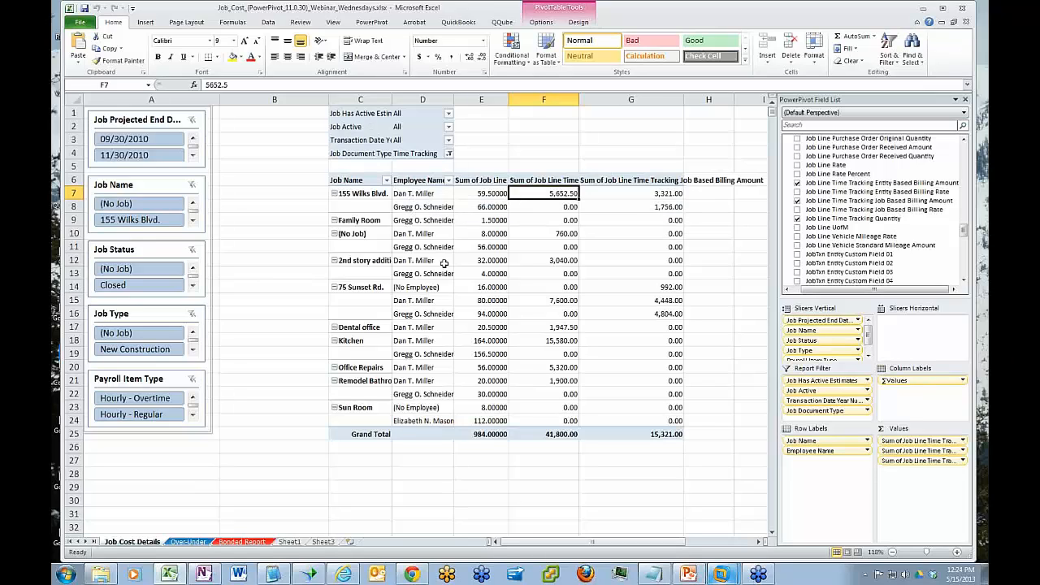
{"action": "left_click_drag", "start_coordinate": [684, 99], "coordinate": [658, 99]}
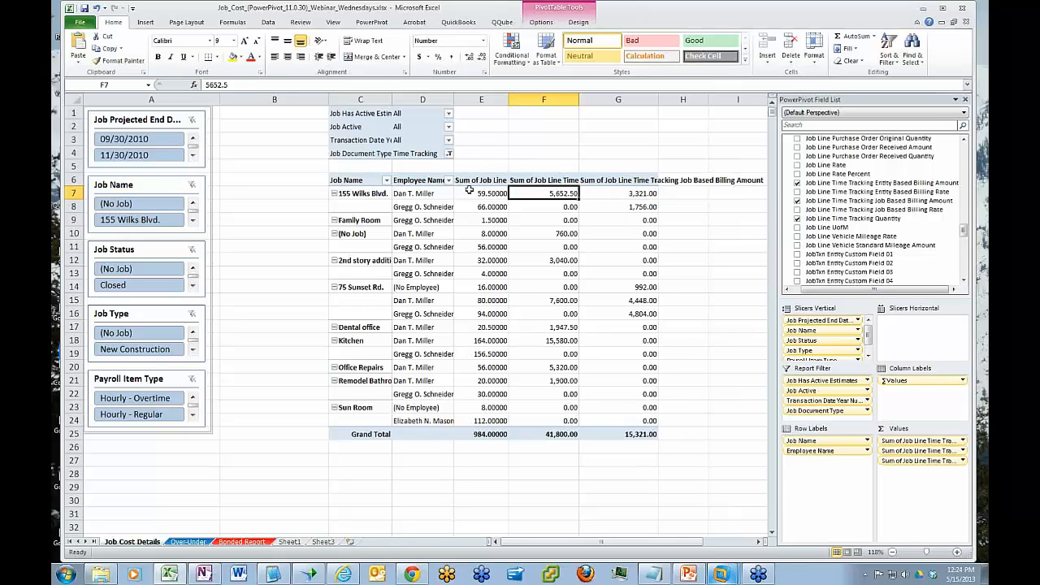
{"action": "left_click", "coordinate": [475, 192]}
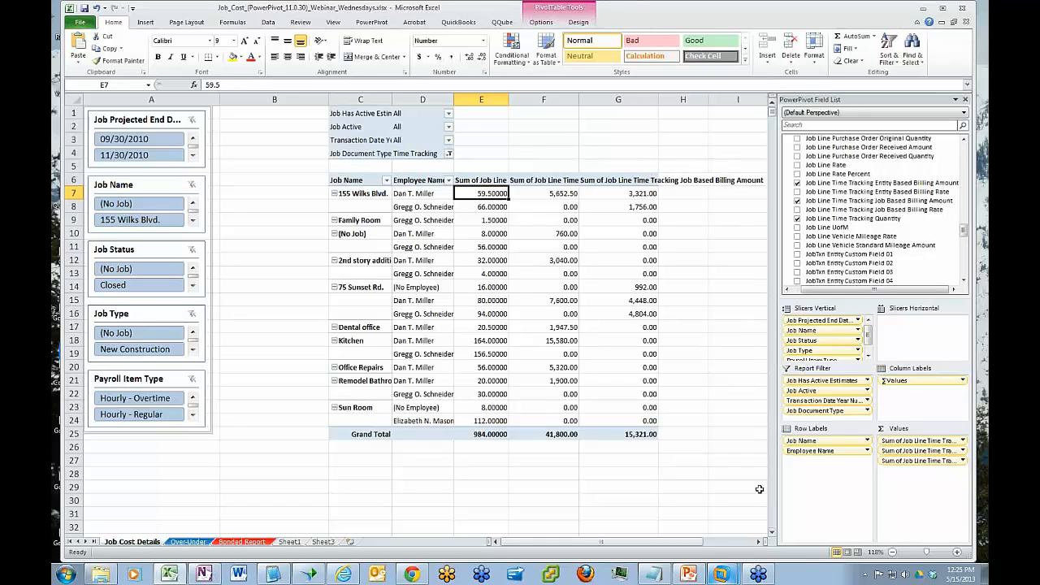
Switch to QuickBooks and close the single-activity time entry without saving its changes.
{"action": "left_click", "coordinate": [721, 575]}
{"action": "left_click", "coordinate": [719, 549]}
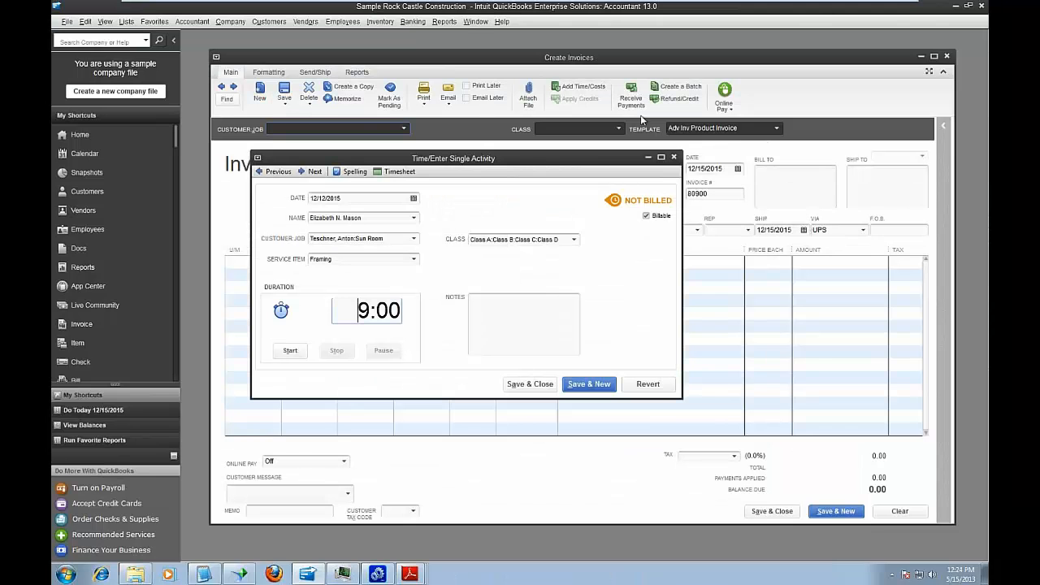
{"action": "left_click", "coordinate": [672, 156]}
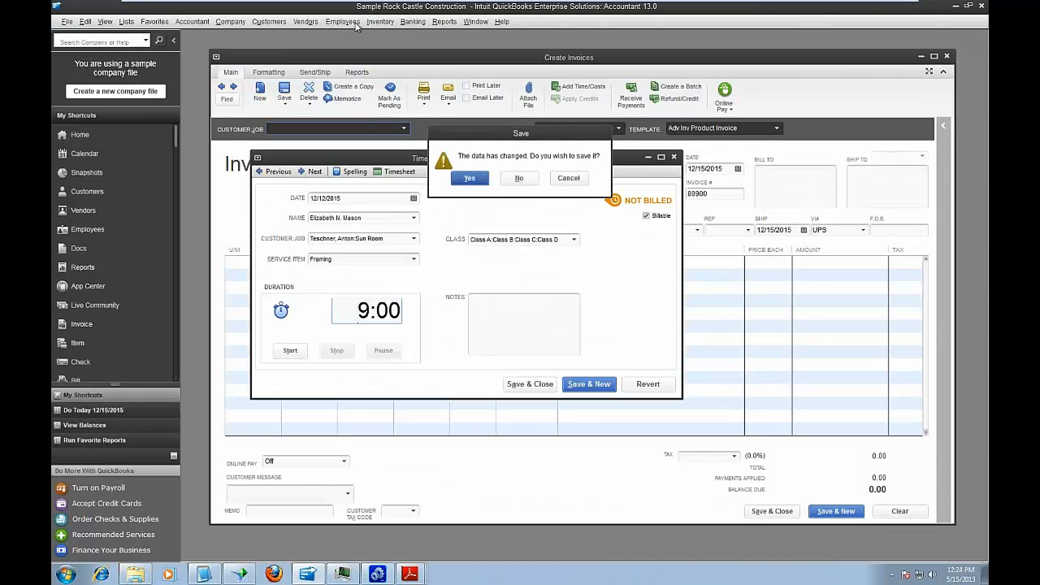
{"action": "left_click", "coordinate": [519, 175]}
Open the job "a new job" from the Customer Center and show the custom fields in its additional information.
{"action": "left_click", "coordinate": [268, 22]}
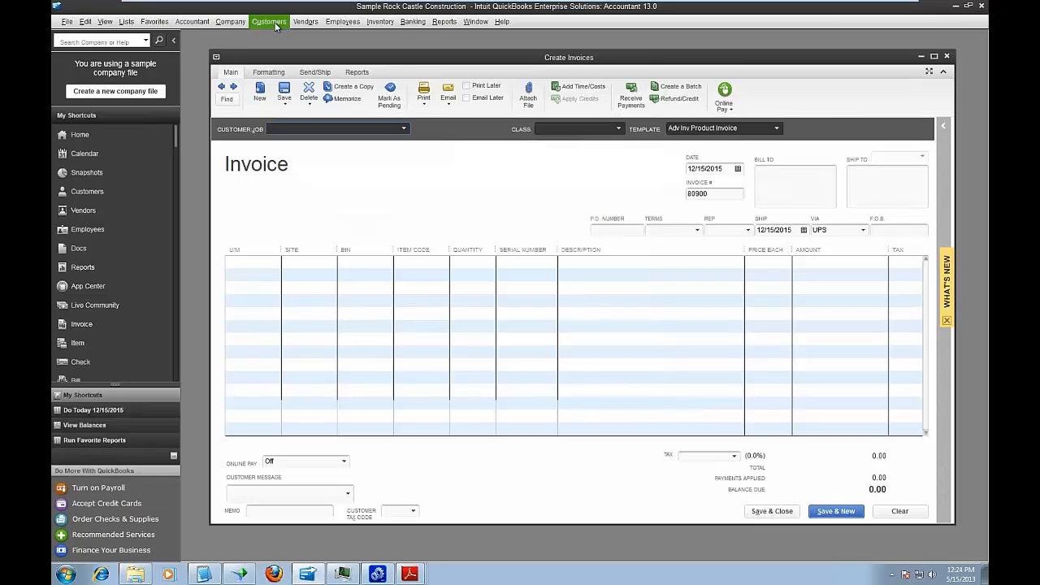
{"action": "left_click", "coordinate": [280, 37]}
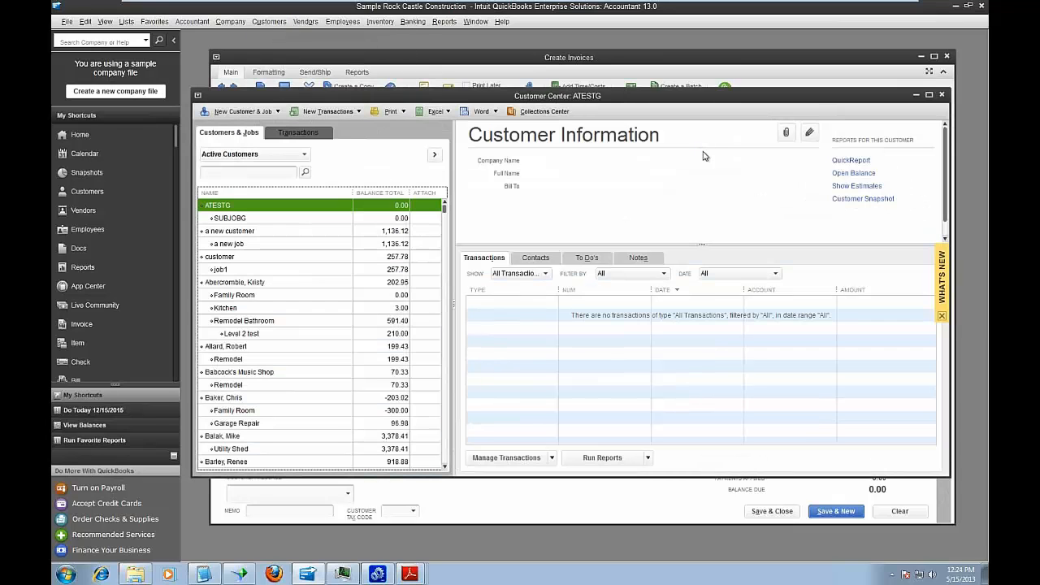
{"action": "double_click", "coordinate": [295, 247]}
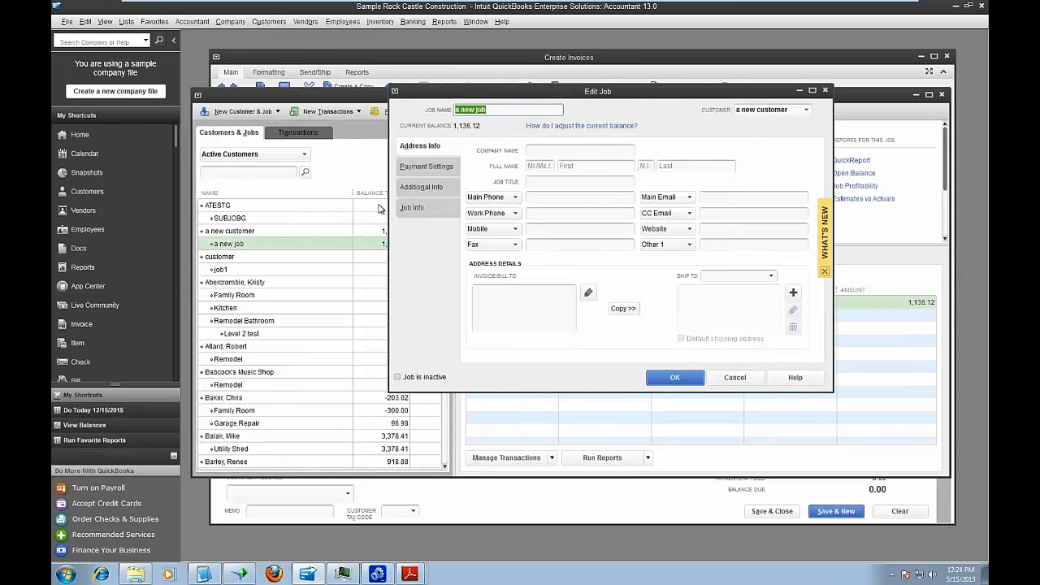
{"action": "left_click", "coordinate": [424, 189]}
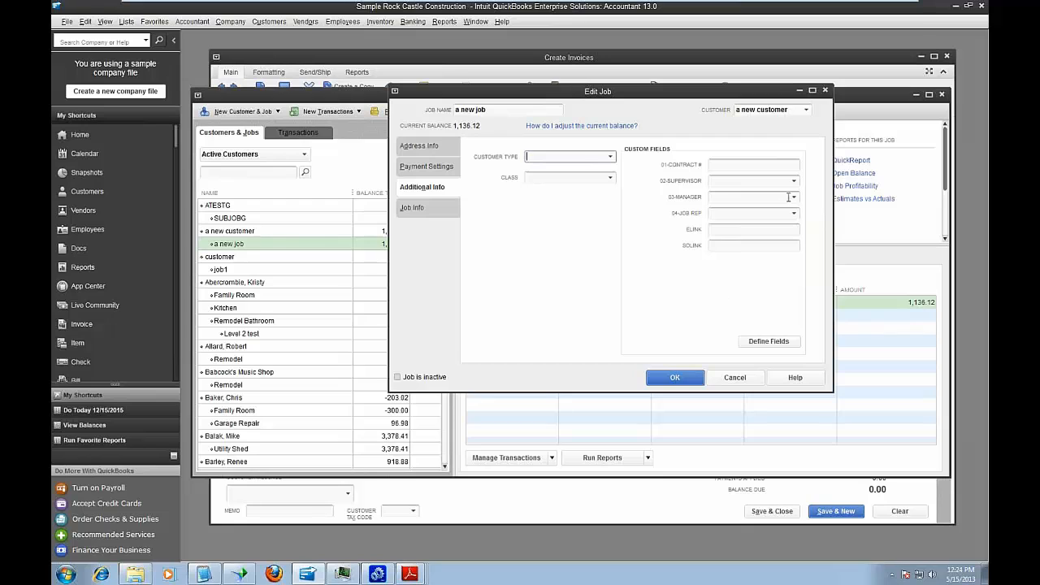
{"action": "left_click_drag", "start_coordinate": [718, 93], "coordinate": [595, 147]}
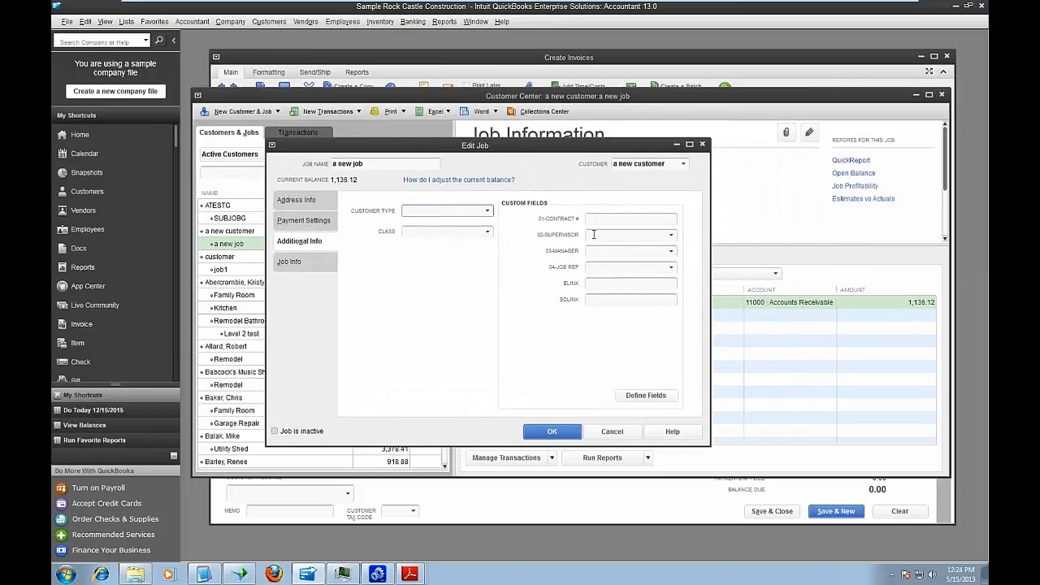
Show the choices offered by the 02-Supervisor, 03-Manager and 04-Job Rep custom fields, and close the job without saving.
{"action": "left_click", "coordinate": [671, 235]}
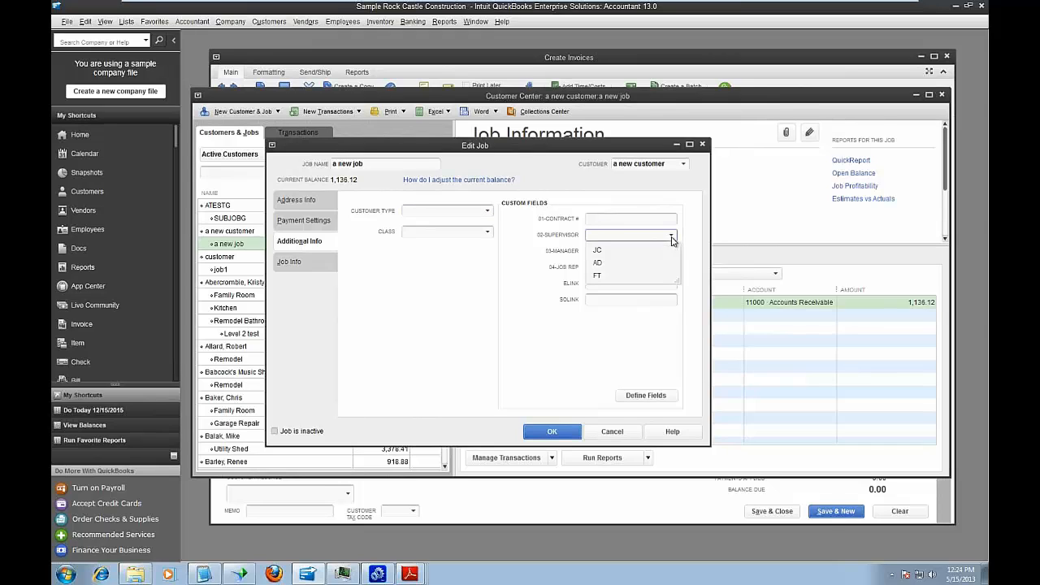
{"action": "left_click", "coordinate": [671, 236]}
{"action": "left_click", "coordinate": [671, 252]}
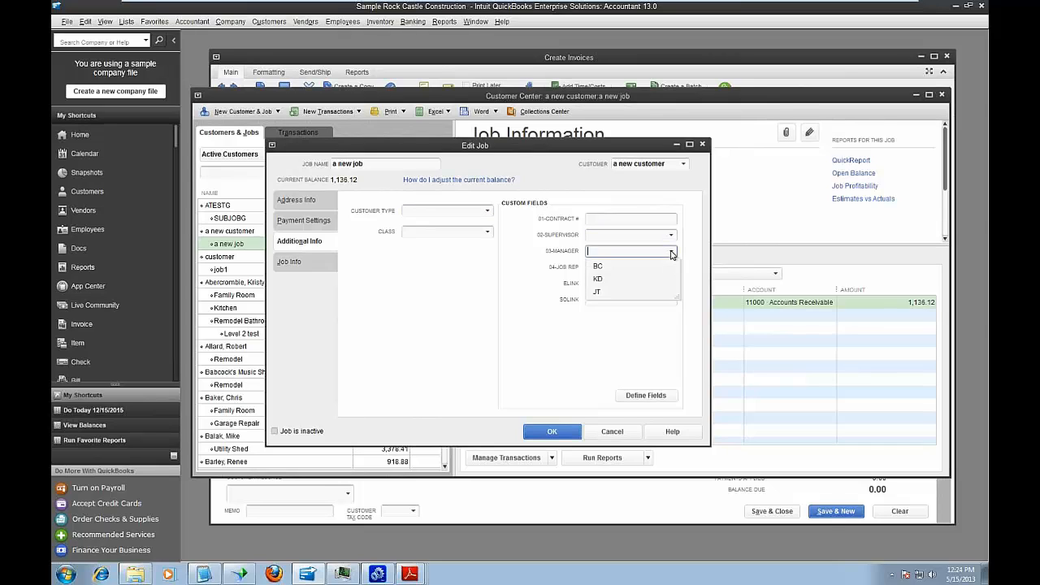
{"action": "left_click", "coordinate": [671, 253]}
{"action": "left_click", "coordinate": [671, 269]}
{"action": "left_click", "coordinate": [671, 269]}
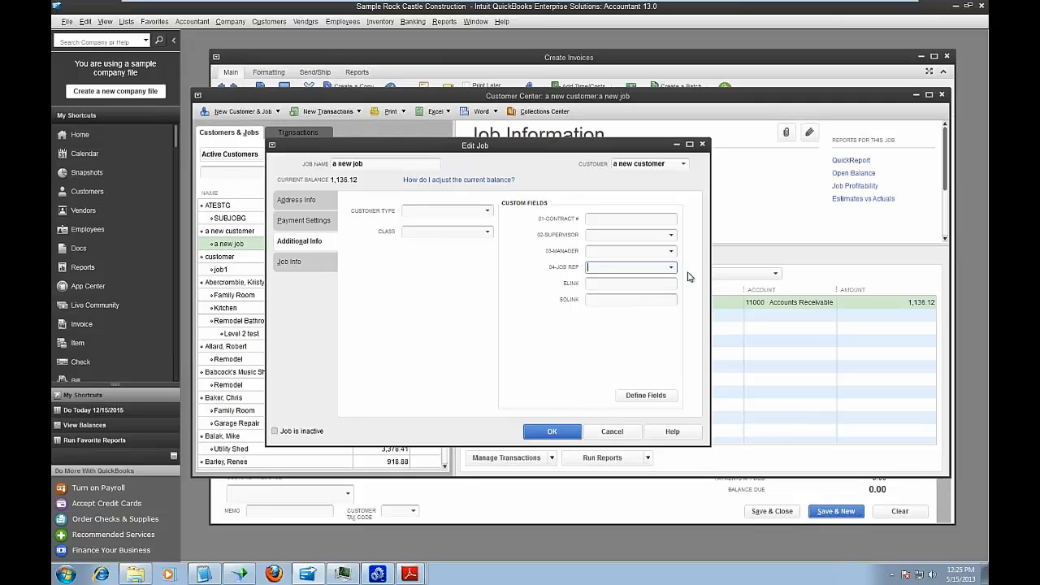
{"action": "left_click", "coordinate": [613, 432]}
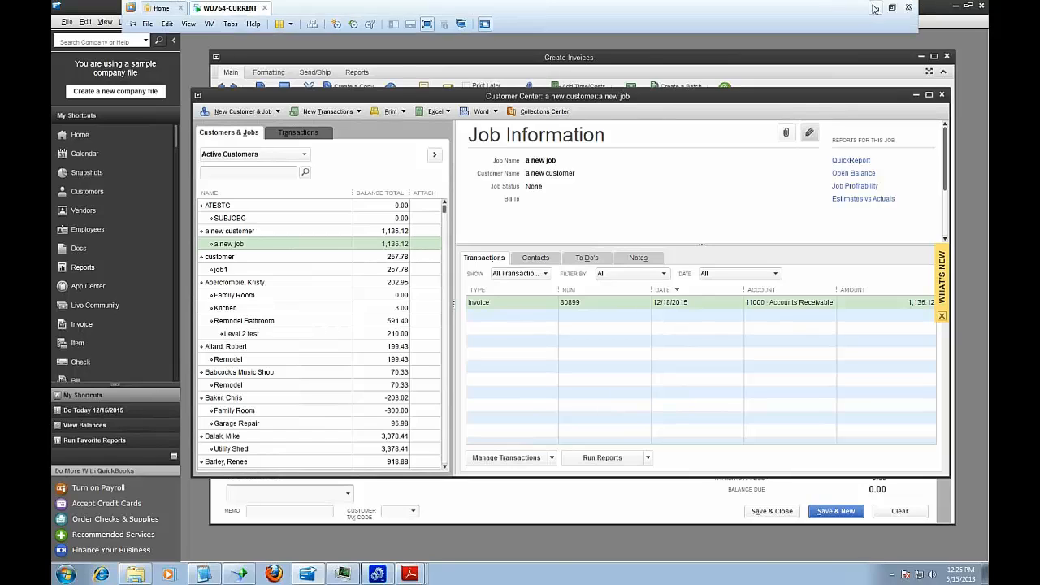
Switch to Excel and match the Supervisor, Manager and Job Rep fields to their job custom field names on Sheet1.
{"action": "left_click", "coordinate": [875, 2]}
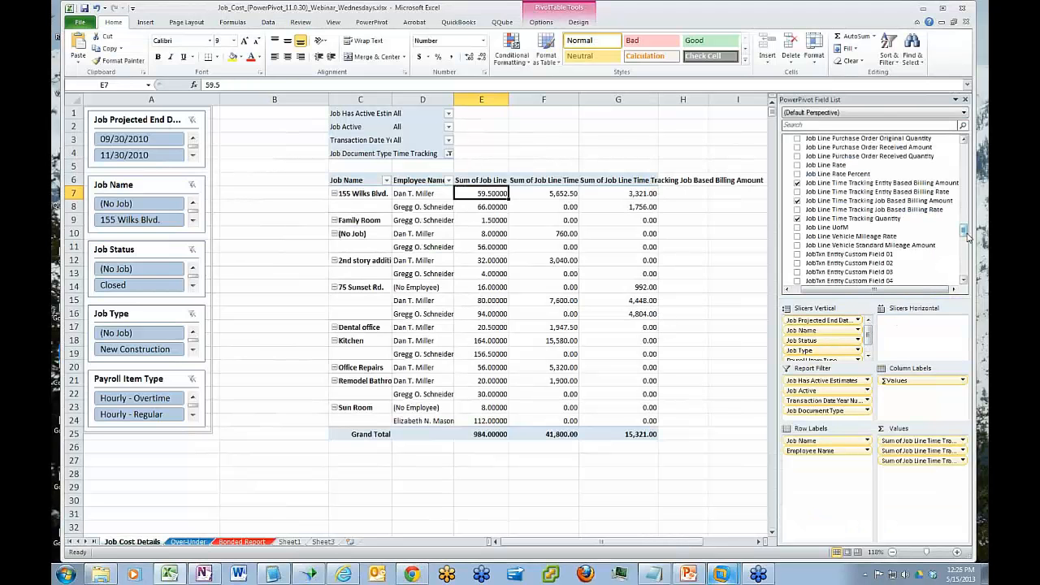
{"action": "left_click", "coordinate": [289, 542]}
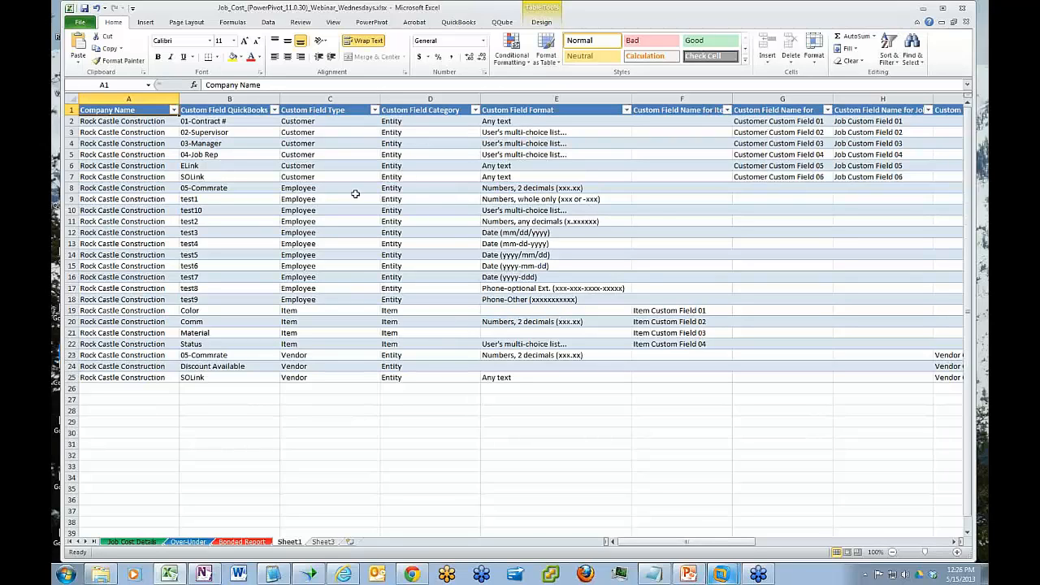
{"action": "left_click", "coordinate": [231, 133]}
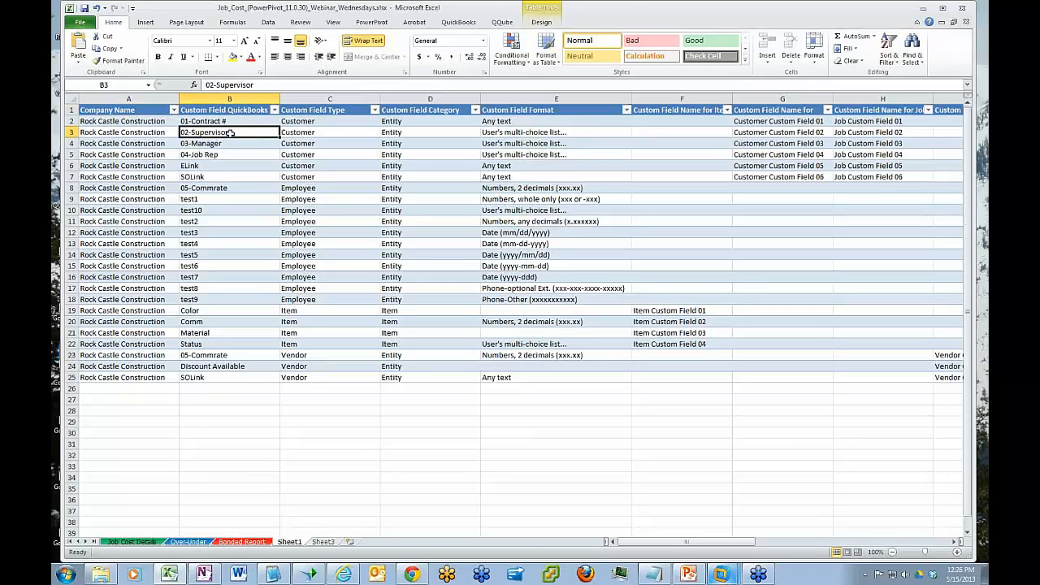
{"action": "left_click", "coordinate": [862, 133]}
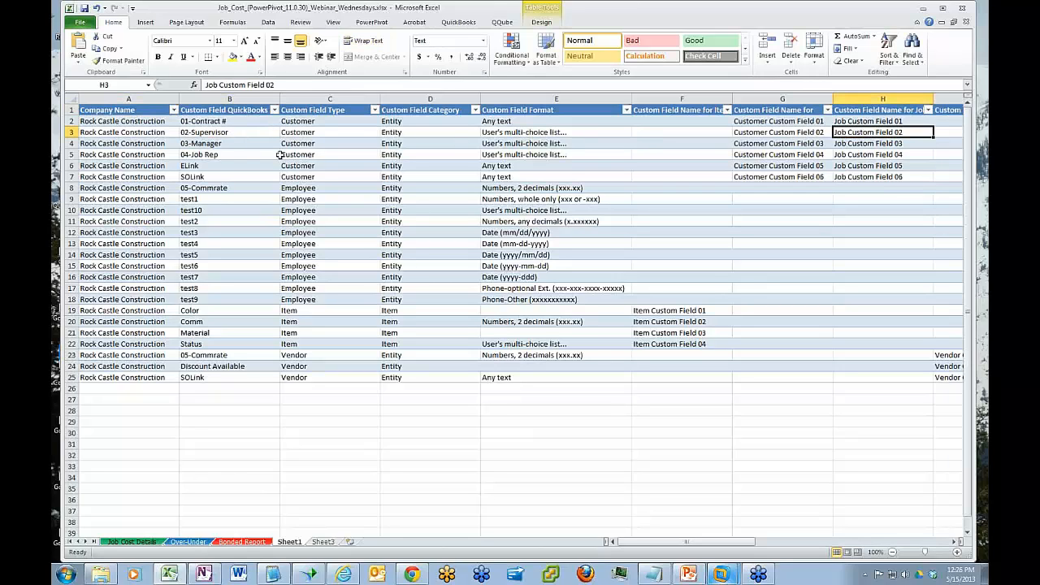
{"action": "left_click", "coordinate": [231, 145]}
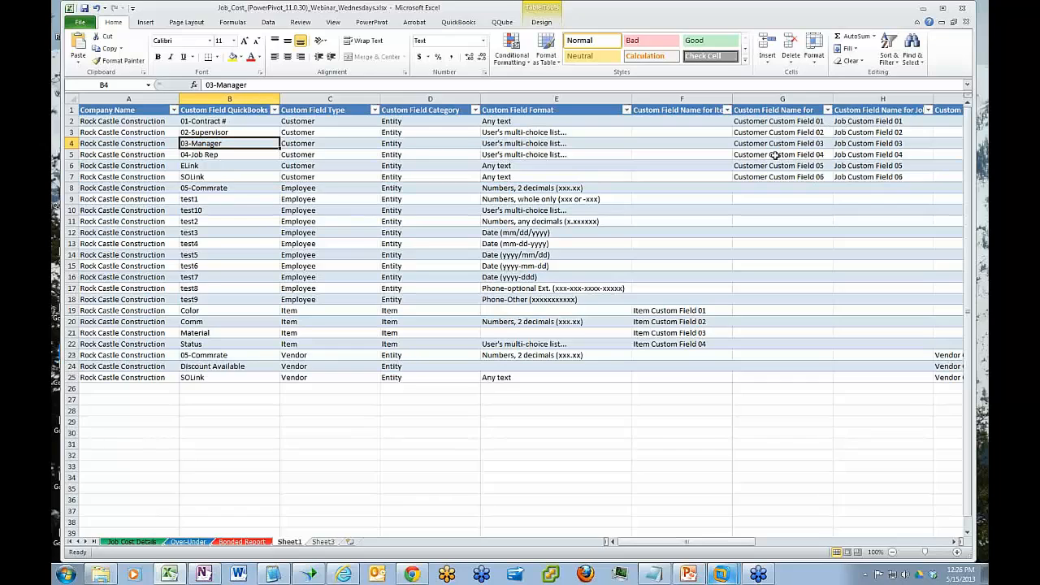
{"action": "left_click", "coordinate": [243, 157]}
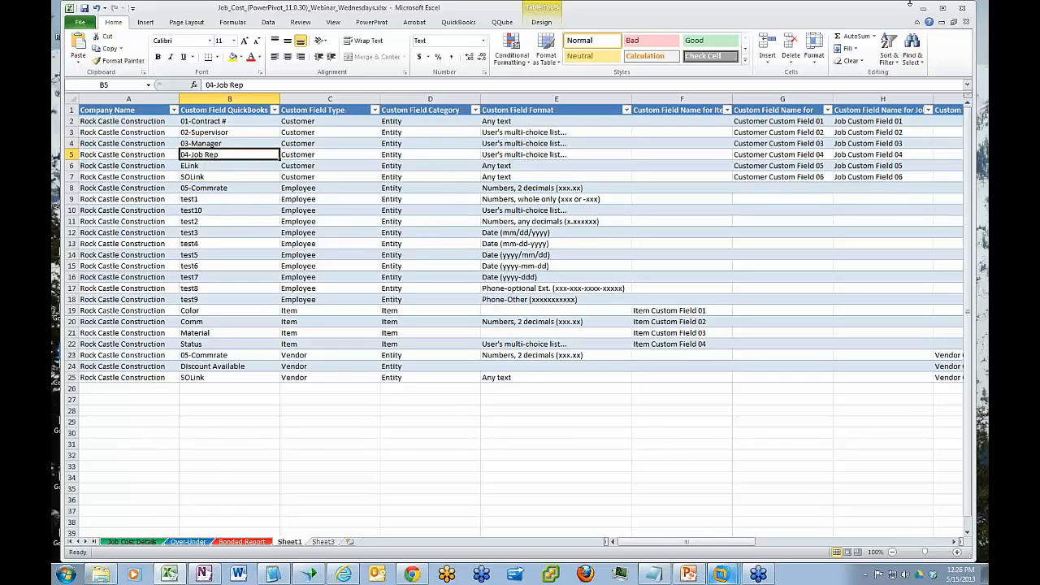
Return to the Job Cost Details sheet, bring up the Job table's custom fields, and remove Employee Name from the row labels.
{"action": "left_click", "coordinate": [134, 542]}
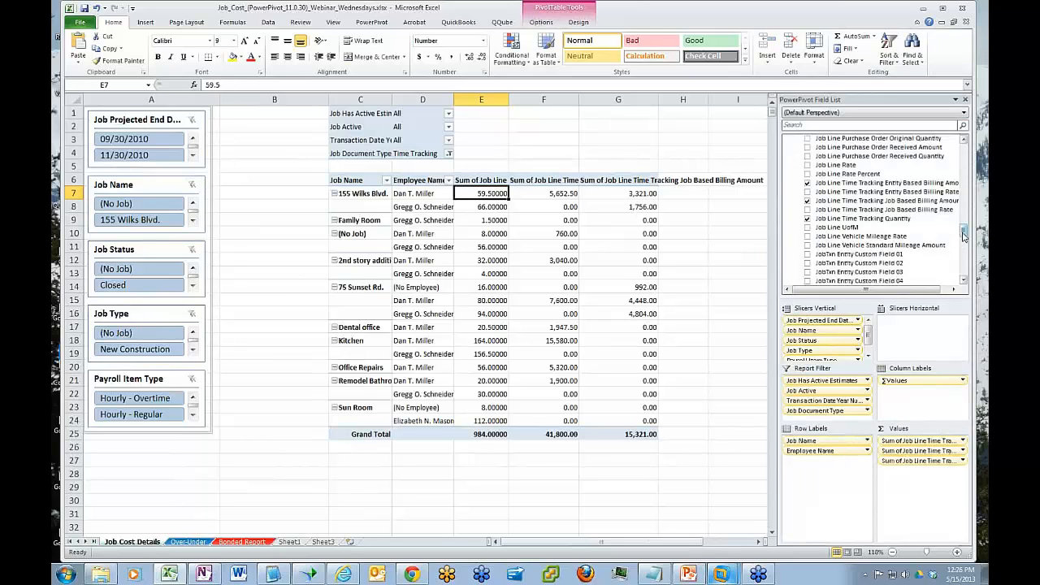
{"action": "left_click_drag", "start_coordinate": [964, 236], "coordinate": [964, 192]}
{"action": "left_click", "coordinate": [787, 172]}
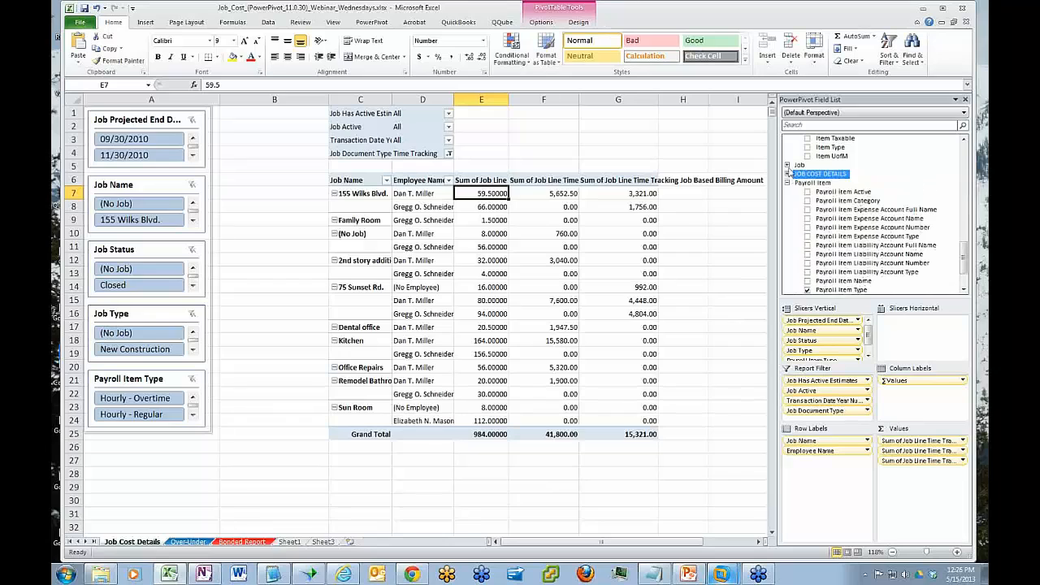
{"action": "left_click", "coordinate": [788, 166]}
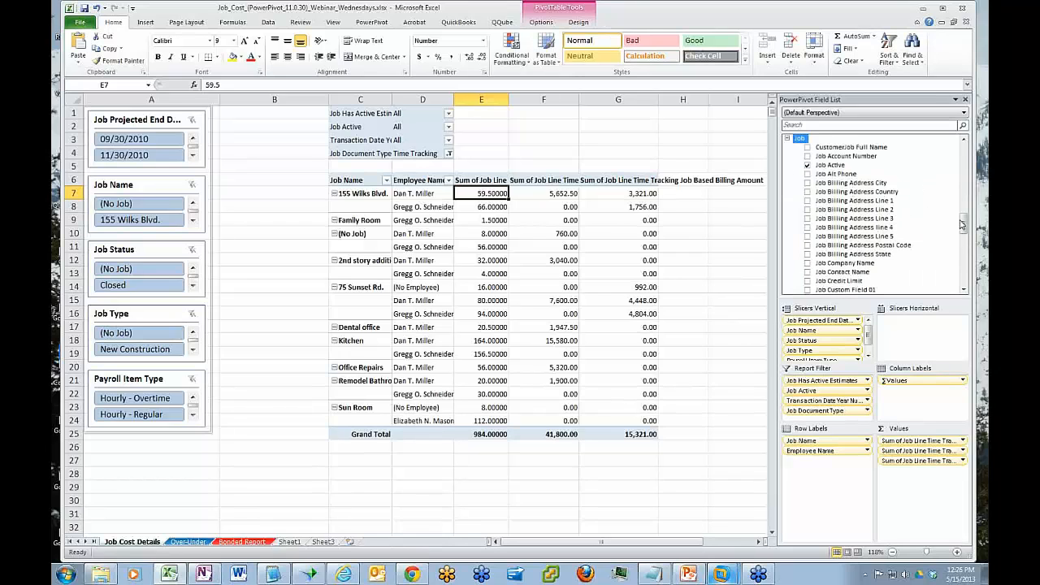
{"action": "scroll", "coordinate": [962, 224], "scroll_direction": "down", "scroll_amount": 5}
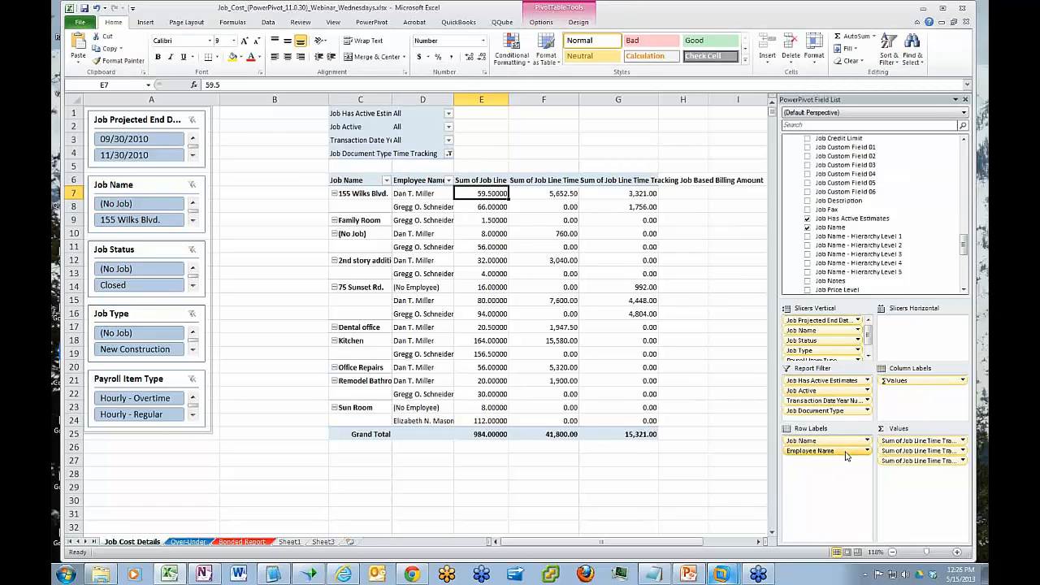
{"action": "left_click_drag", "start_coordinate": [845, 452], "coordinate": [934, 215]}
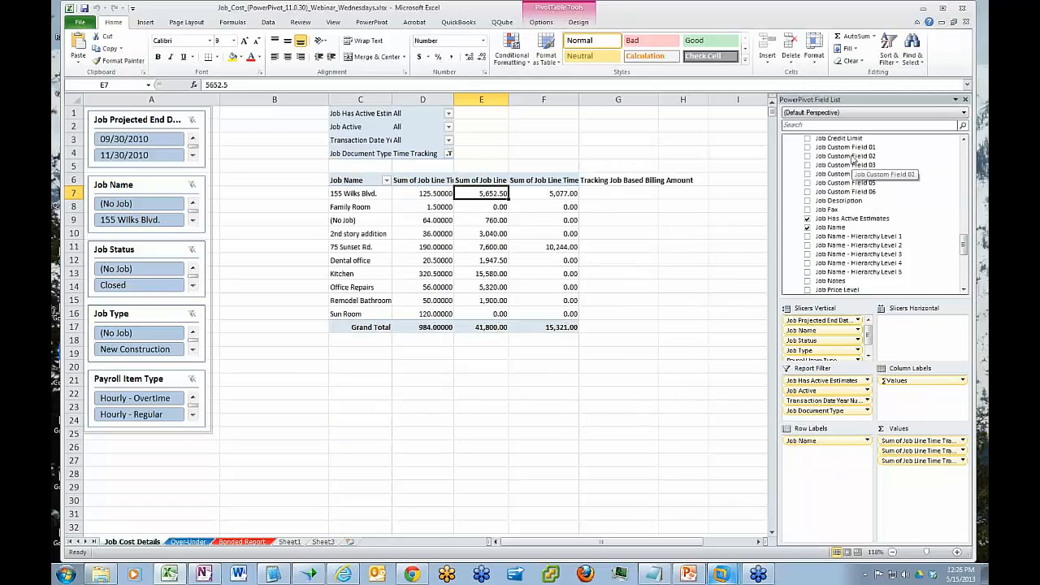
Add Job Custom Field 02, Job Custom Field 03 and Job Custom Field 04 to the row labels above Job Name.
{"action": "left_click_drag", "start_coordinate": [852, 165], "coordinate": [833, 440]}
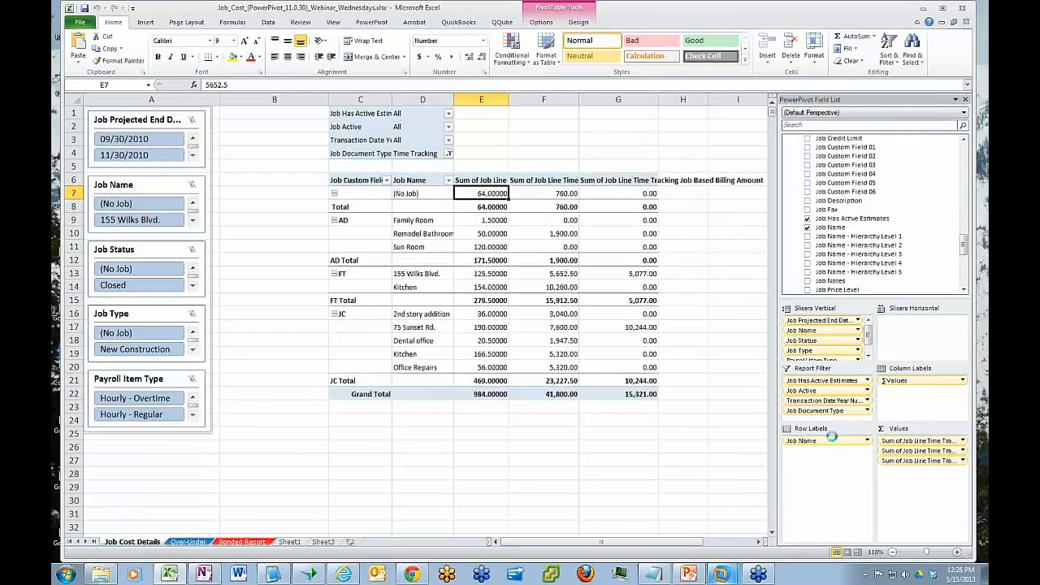
{"action": "left_click", "coordinate": [370, 192]}
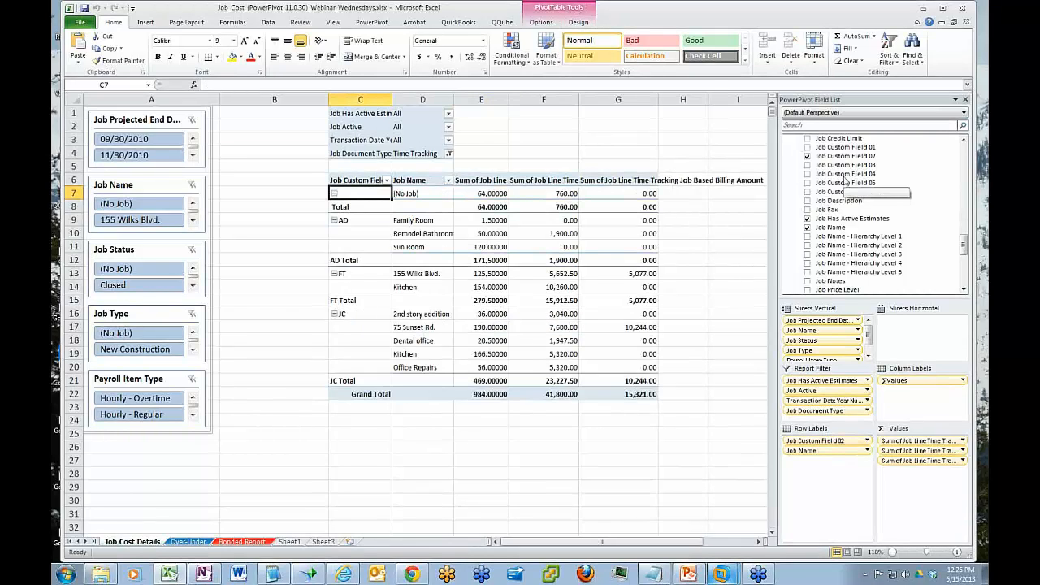
{"action": "left_click_drag", "start_coordinate": [843, 171], "coordinate": [832, 461]}
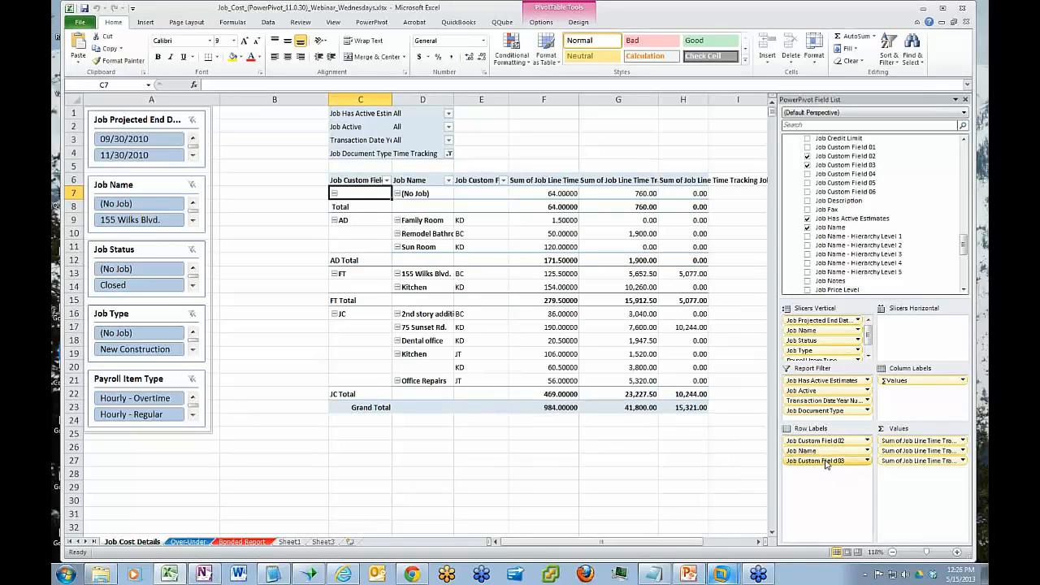
{"action": "left_click_drag", "start_coordinate": [821, 449], "coordinate": [841, 461]}
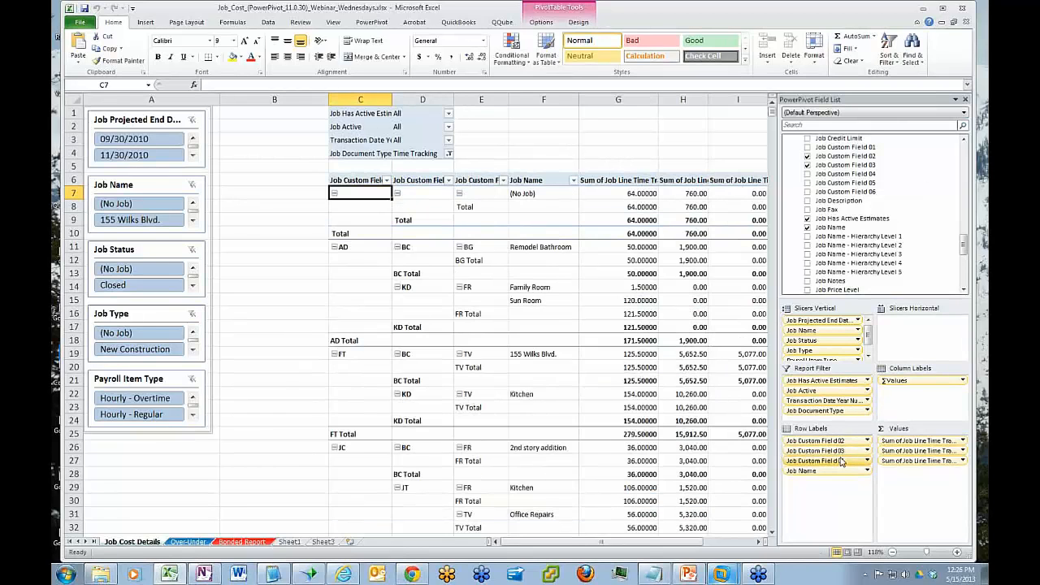
Turn off all subtotals in the PivotTable.
{"action": "left_click", "coordinate": [579, 23]}
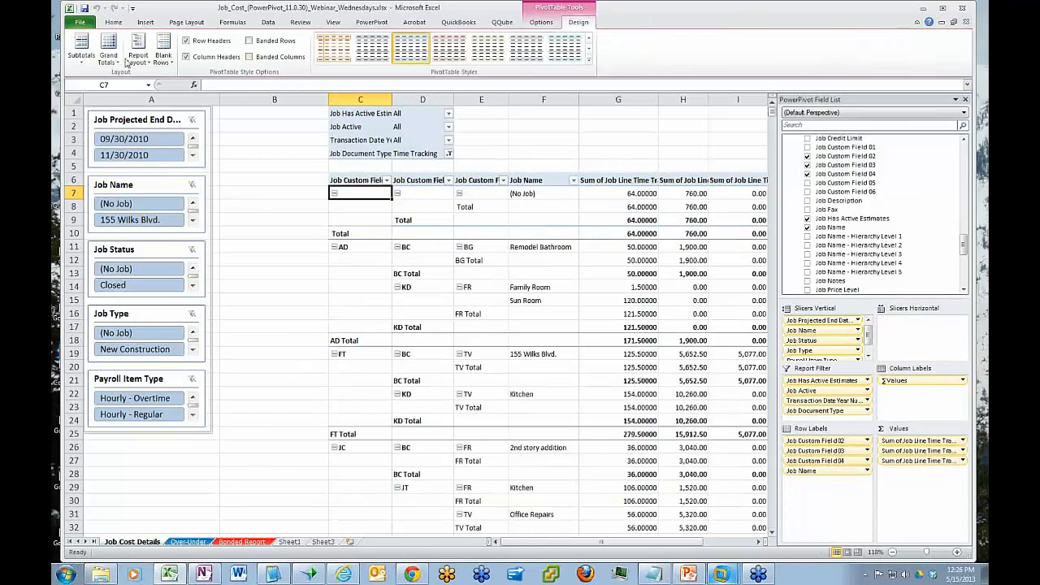
{"action": "left_click", "coordinate": [81, 49]}
{"action": "left_click", "coordinate": [96, 81]}
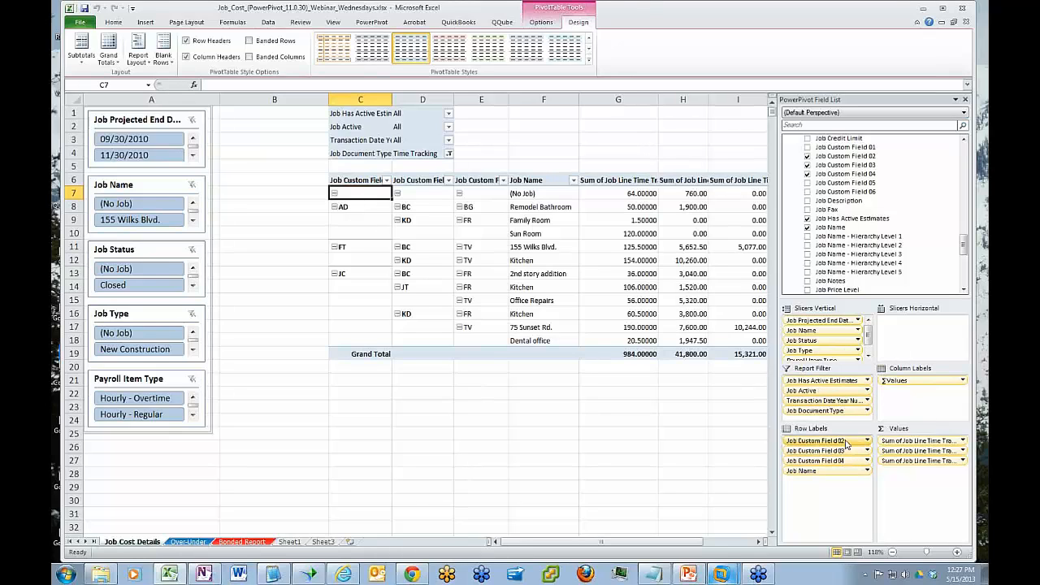
Move Job Custom Field 02 from the row labels to the vertical slicers and filter the report by AD.
{"action": "left_click_drag", "start_coordinate": [846, 442], "coordinate": [845, 358]}
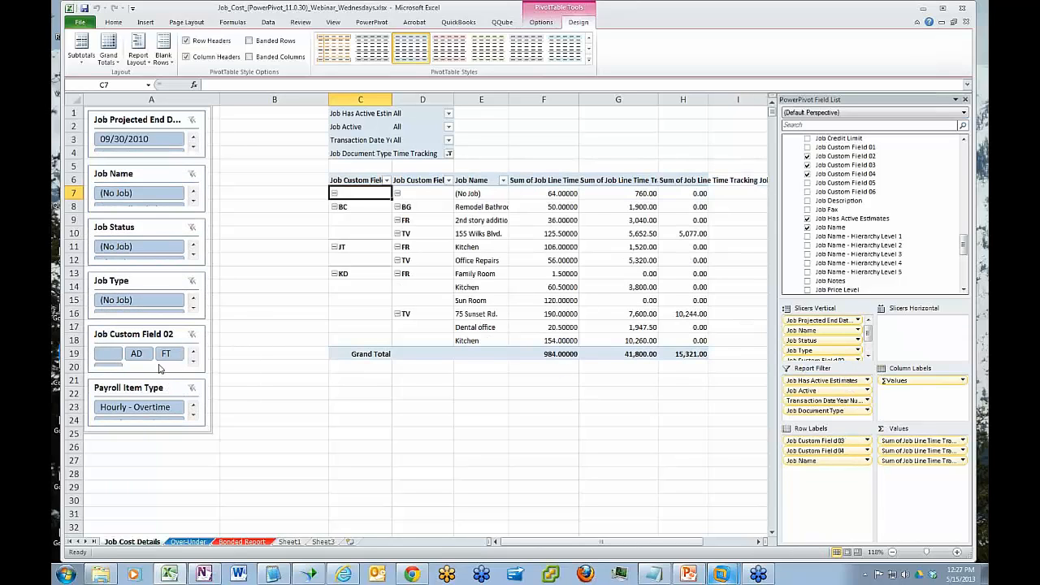
{"action": "left_click", "coordinate": [138, 354]}
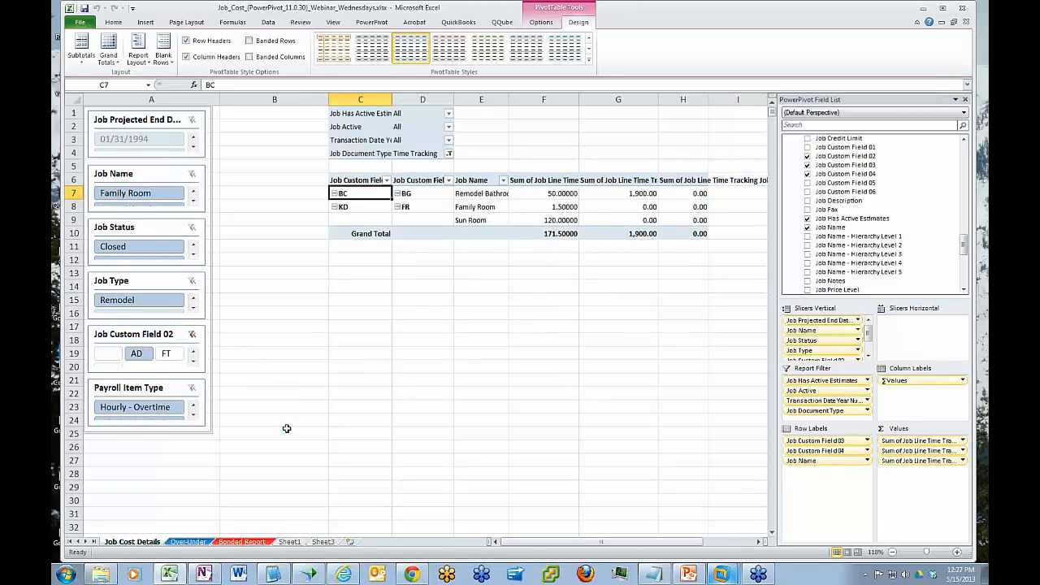